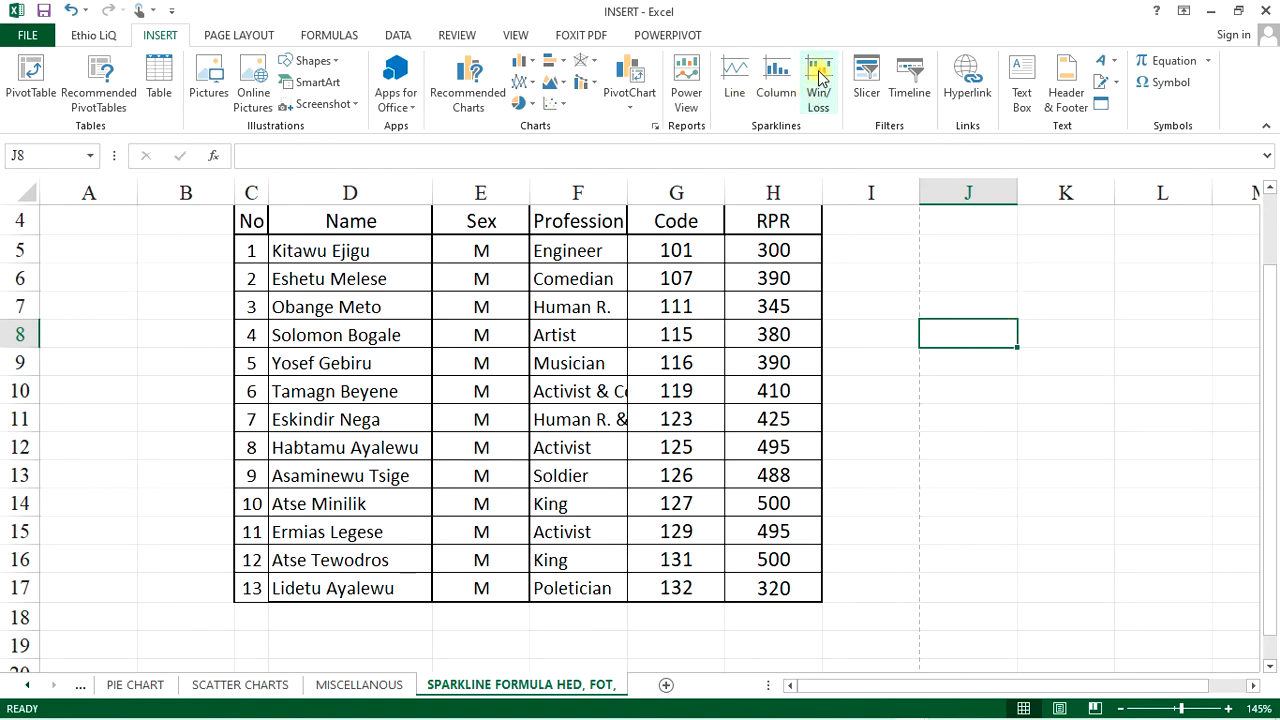
# Insert a line sparkline in cell J6 using the RPR values in H5:H17 as its data range.
pyautogui.click(734, 80)
pyautogui.click(297, 262)
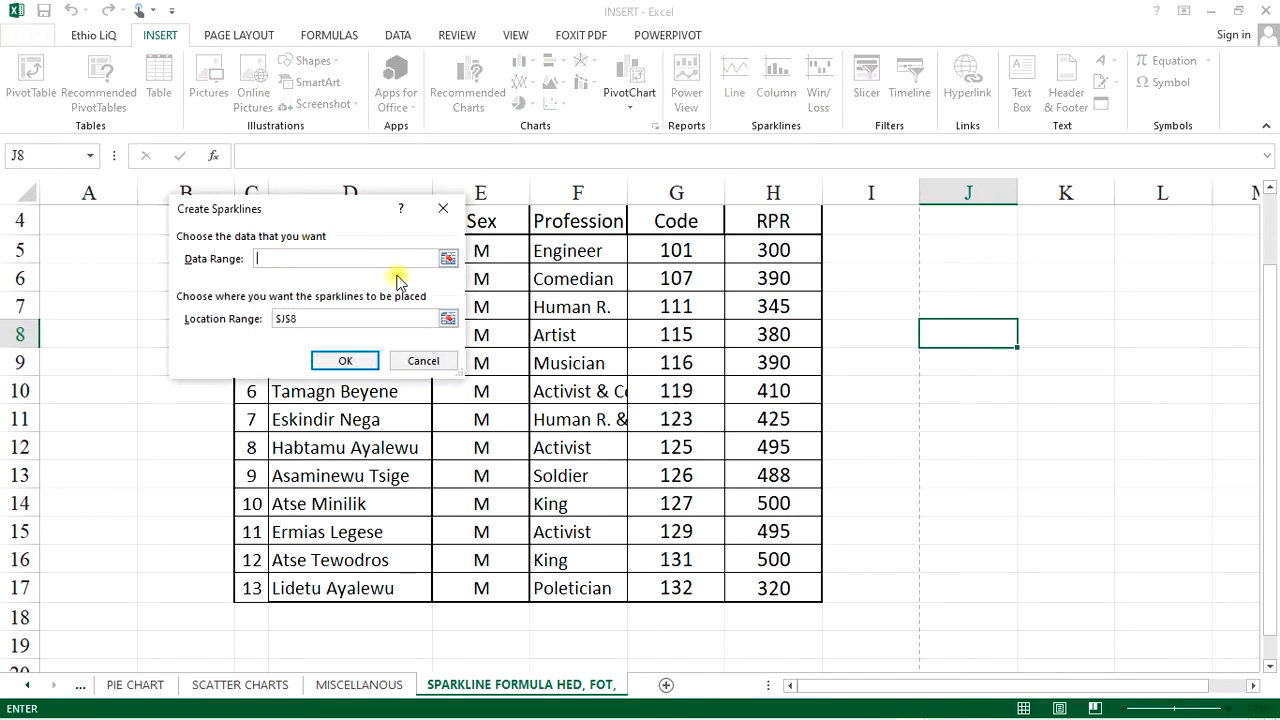
pyautogui.moveTo(788, 250); pyautogui.dragTo(777, 588)
pyautogui.click(322, 317)
pyautogui.press('BackSpace')
pyautogui.press('BackSpace')
pyautogui.press('BackSpace')
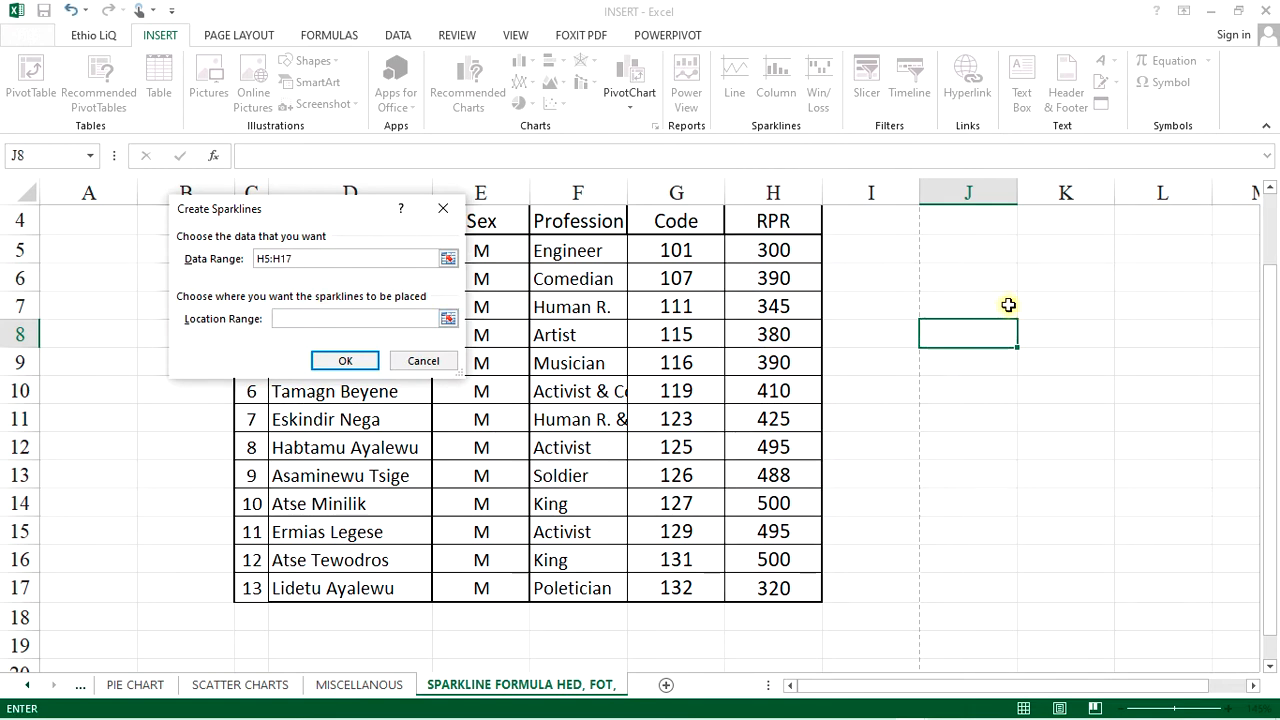
pyautogui.click(966, 279)
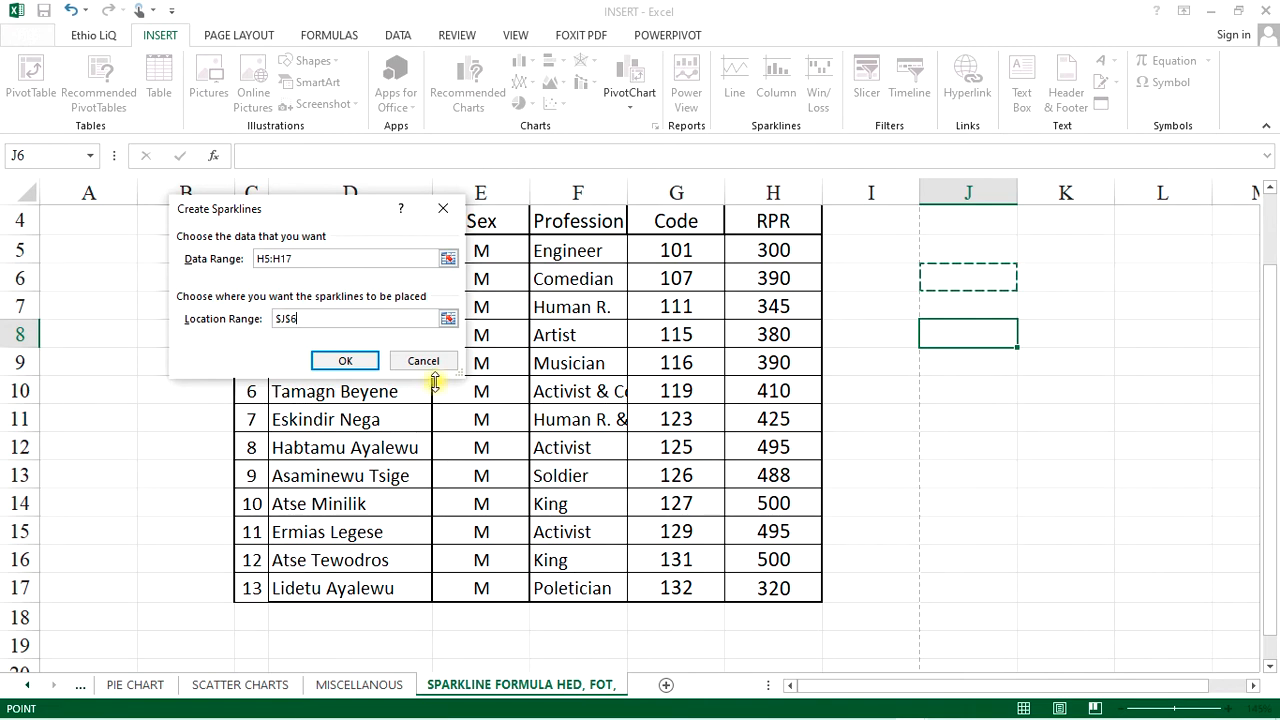
pyautogui.click(349, 362)
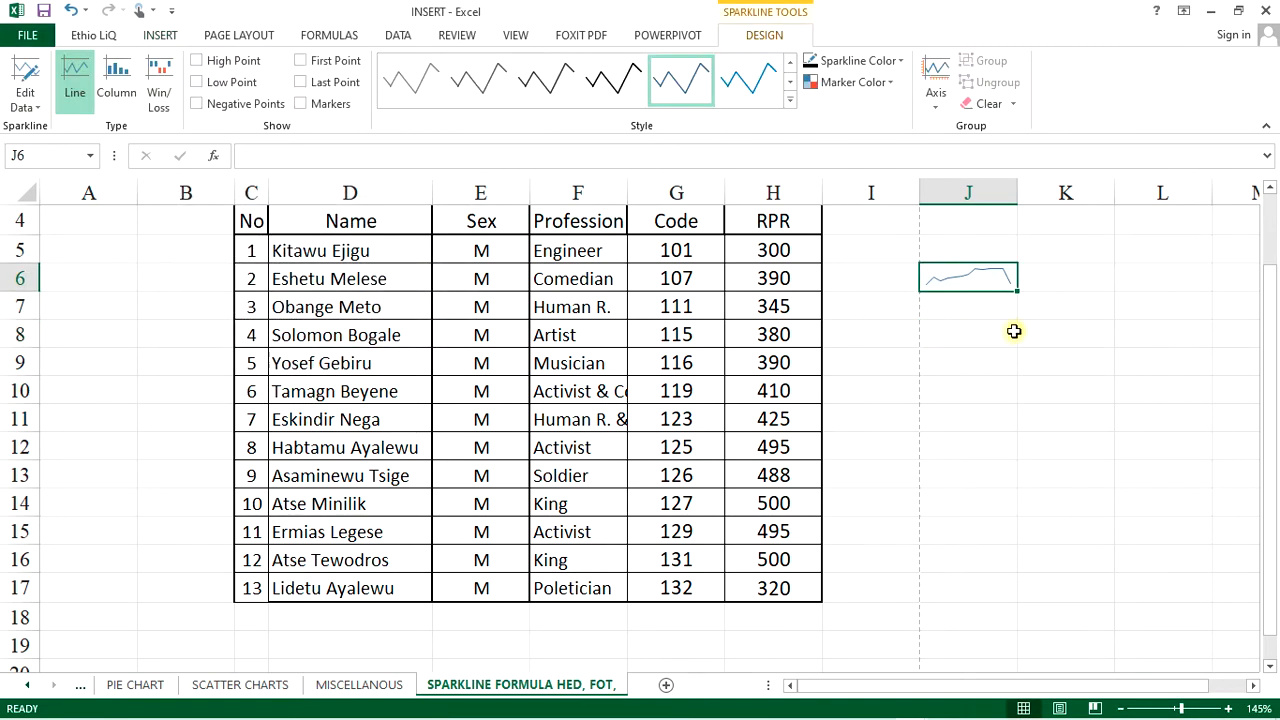
# Enlarge the line sparkline by widening column J and making row 6 taller.
pyautogui.moveTo(1017, 193); pyautogui.dragTo(1108, 193)
pyautogui.moveTo(31, 289); pyautogui.dragTo(34, 339)
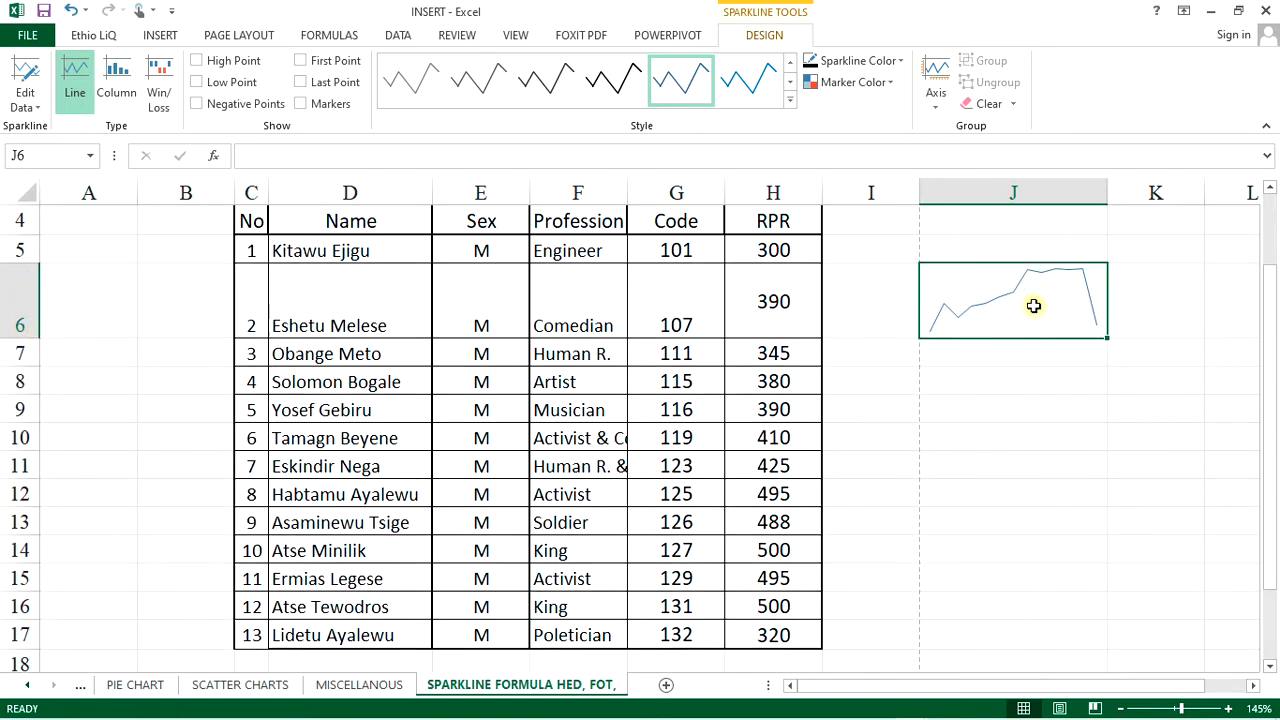
pyautogui.click(1038, 356)
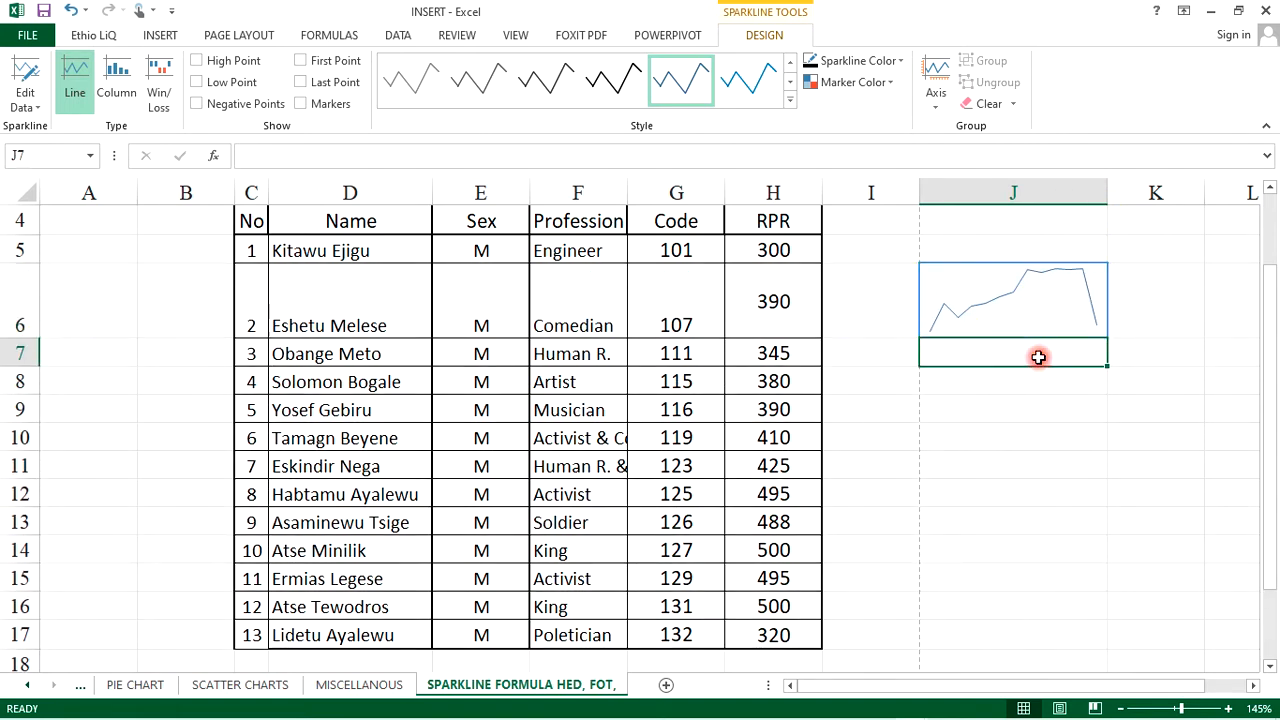
# Try to insert a column sparkline in cell J10 with J8 as its data range.
pyautogui.click(1011, 434)
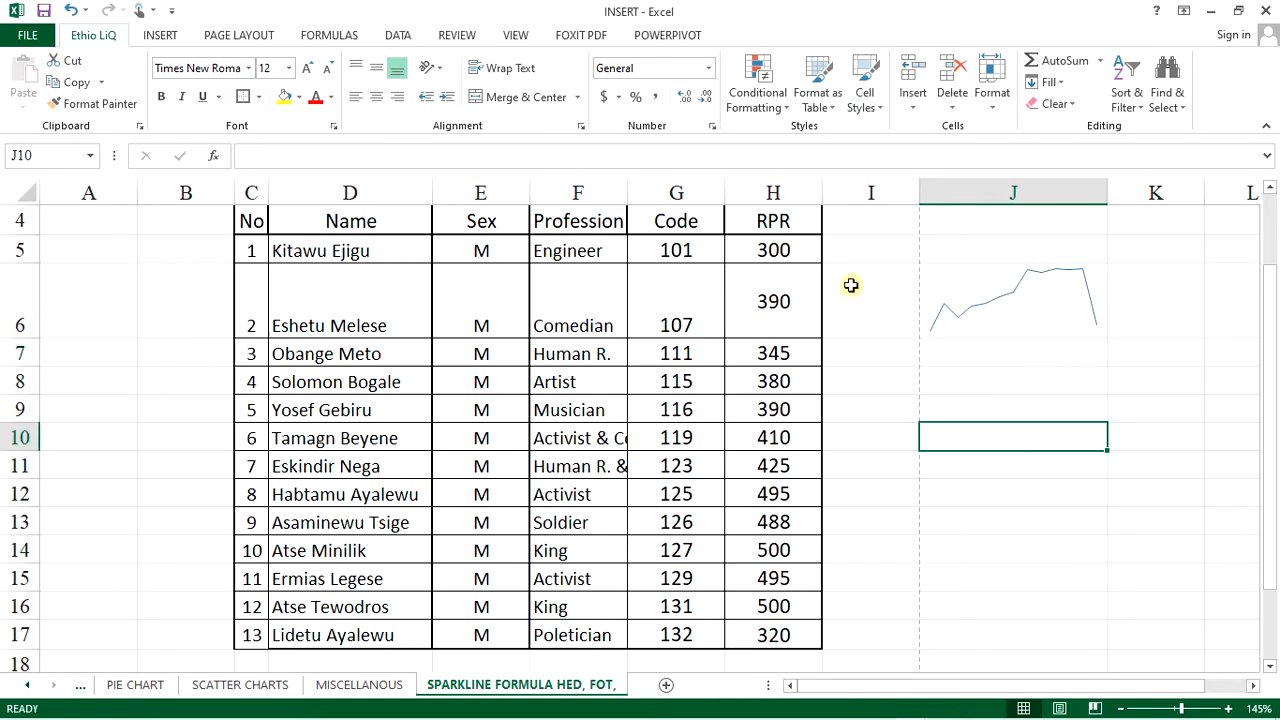
pyautogui.click(162, 35)
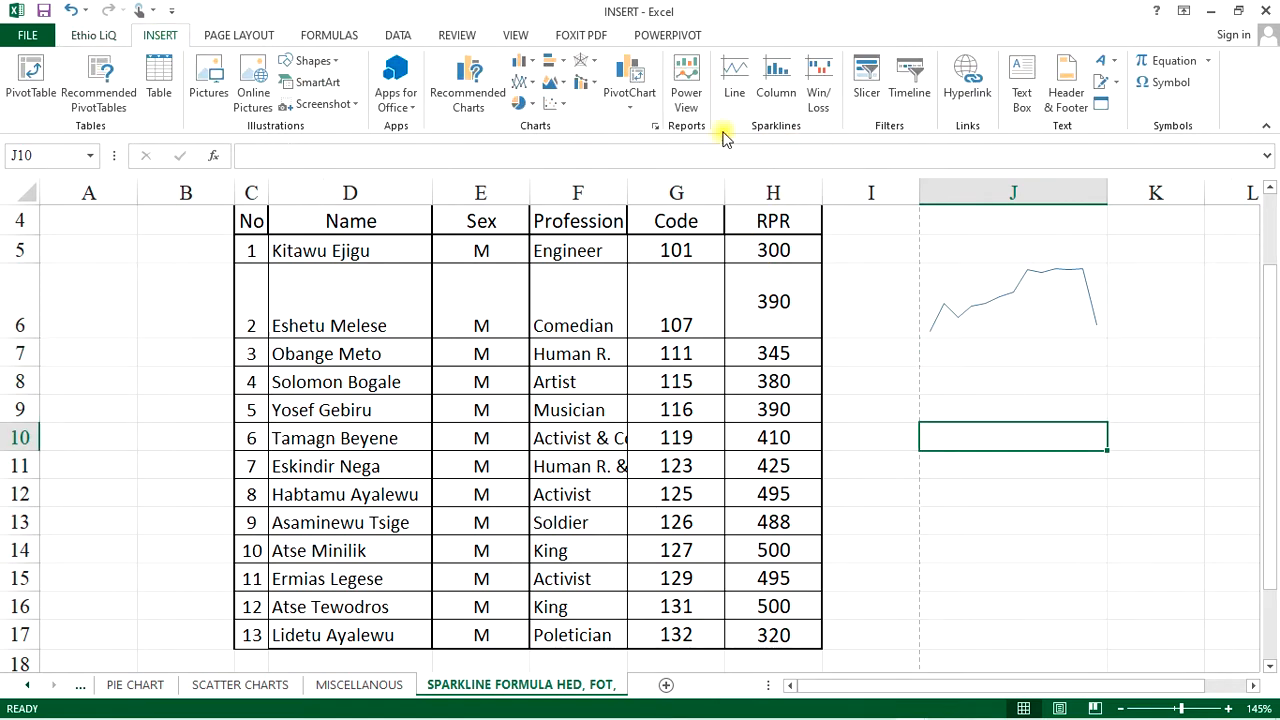
pyautogui.click(789, 77)
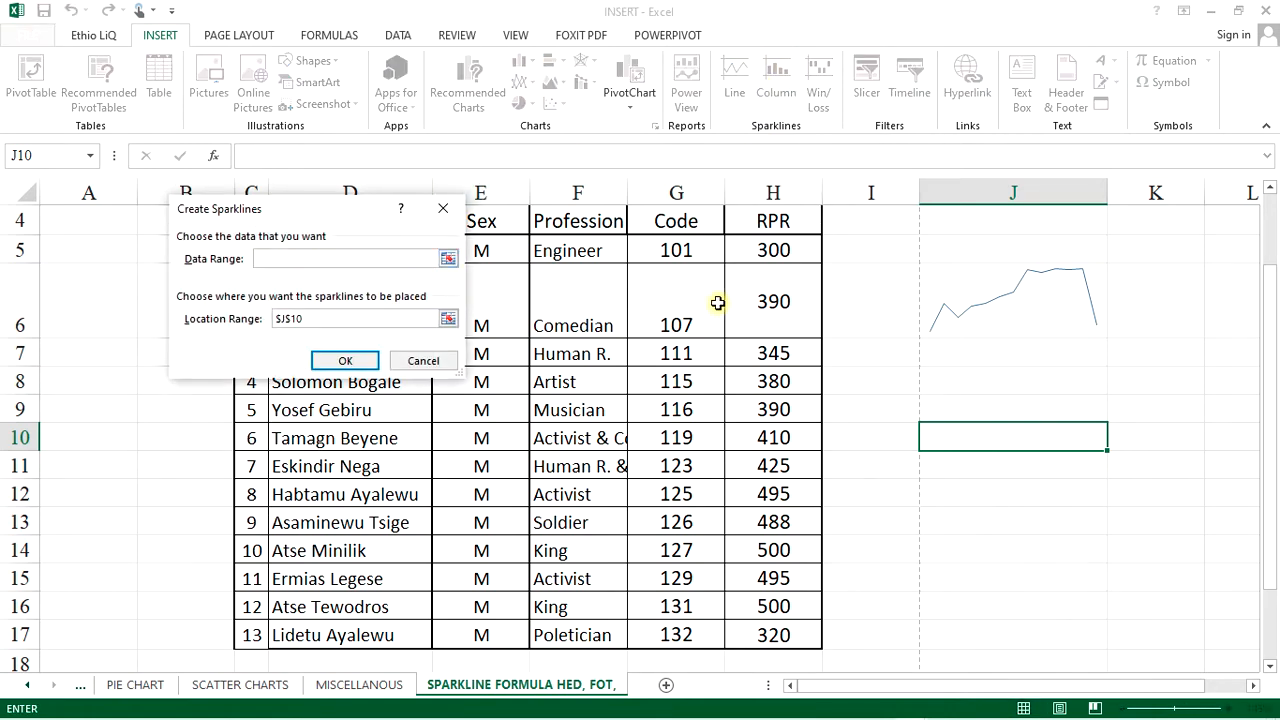
pyautogui.moveTo(778, 254); pyautogui.dragTo(779, 633)
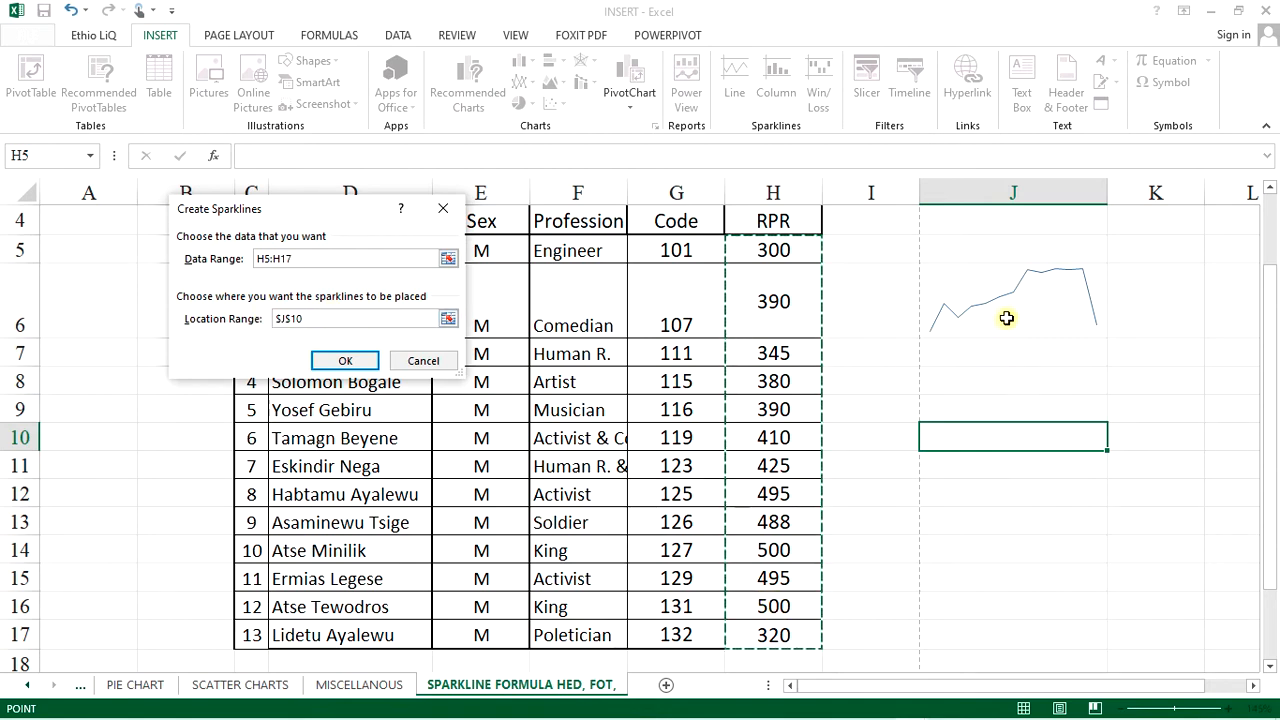
pyautogui.click(1008, 382)
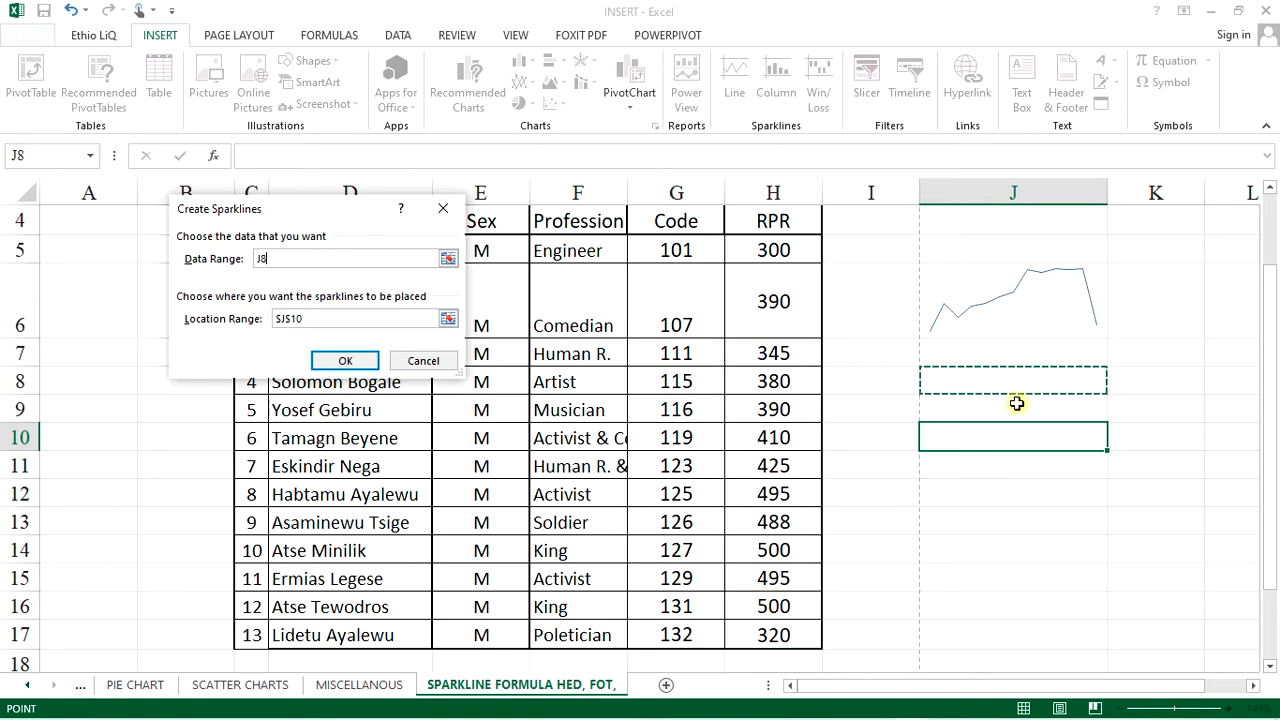
pyautogui.click(355, 363)
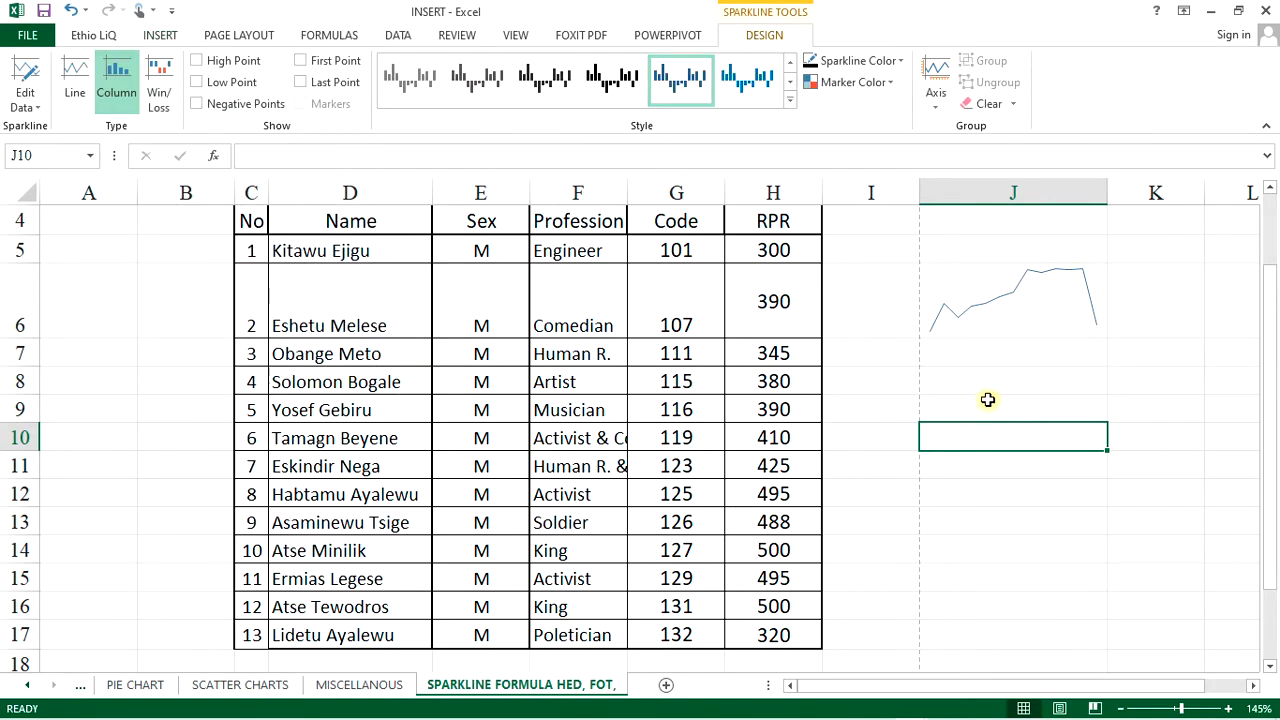
# Insert a column sparkline in cell J9 using the RPR values in H5:H17 as its data range.
pyautogui.click(996, 391)
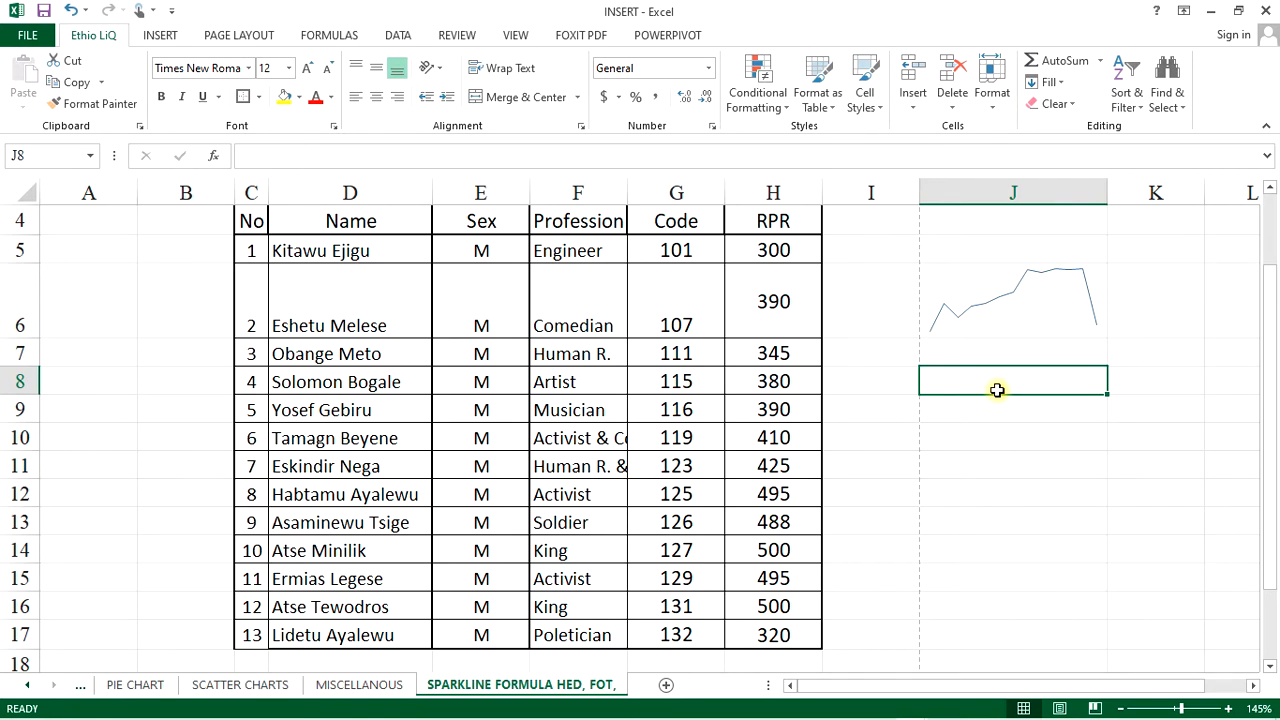
pyautogui.scroll(1, 988, 399)
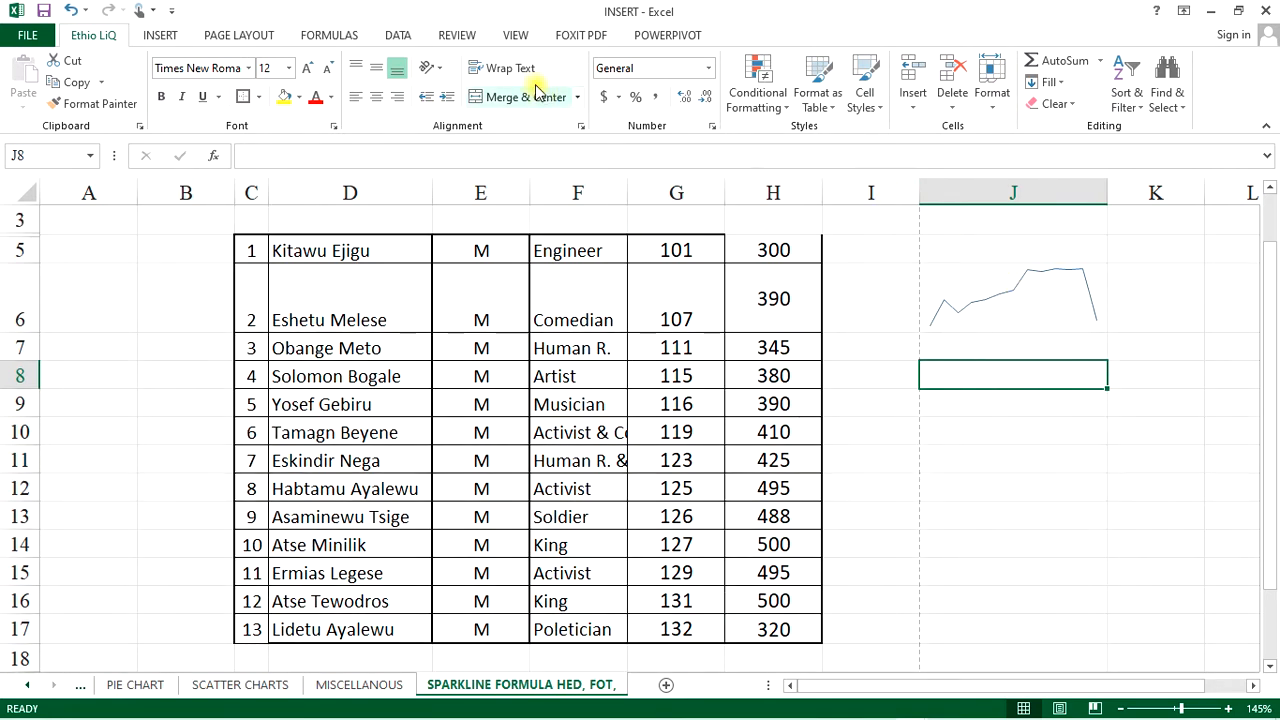
pyautogui.click(162, 34)
pyautogui.click(777, 84)
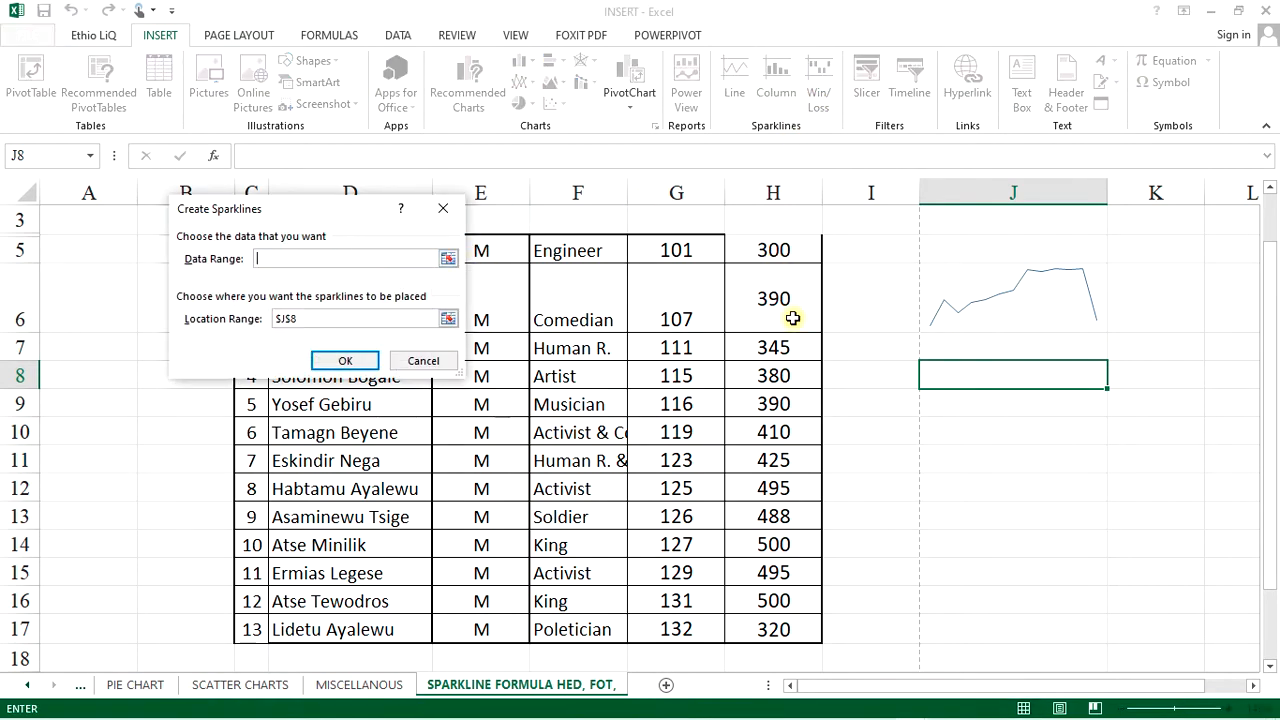
pyautogui.scroll(1, 792, 318)
pyautogui.moveTo(774, 306); pyautogui.dragTo(803, 630)
pyautogui.click(323, 316)
pyautogui.press('BackSpace')
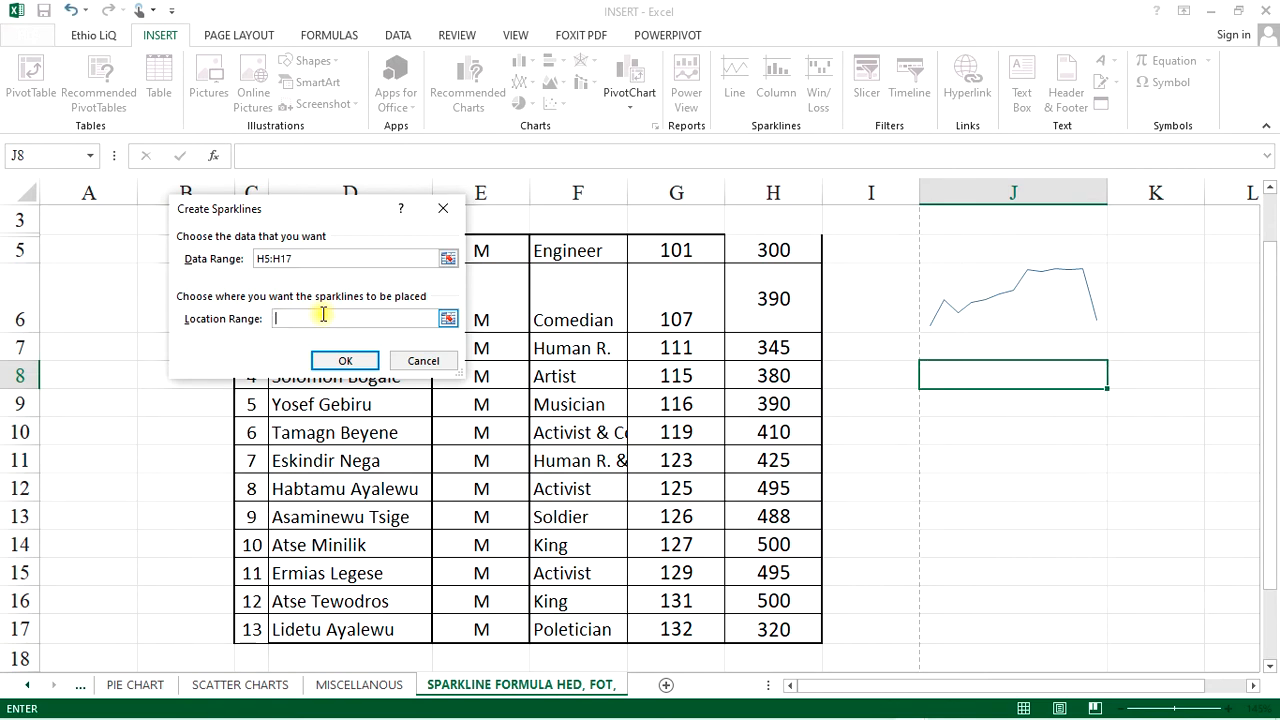
pyautogui.click(448, 318)
pyautogui.click(1010, 407)
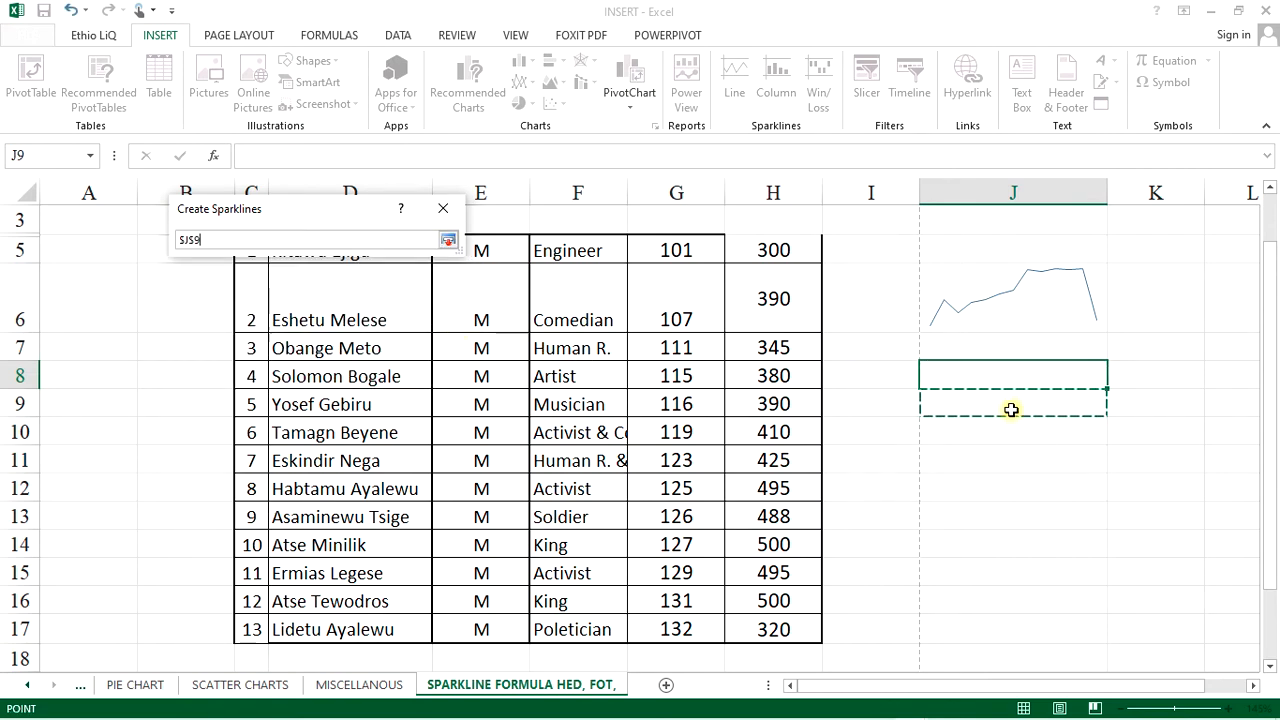
pyautogui.press('Return')
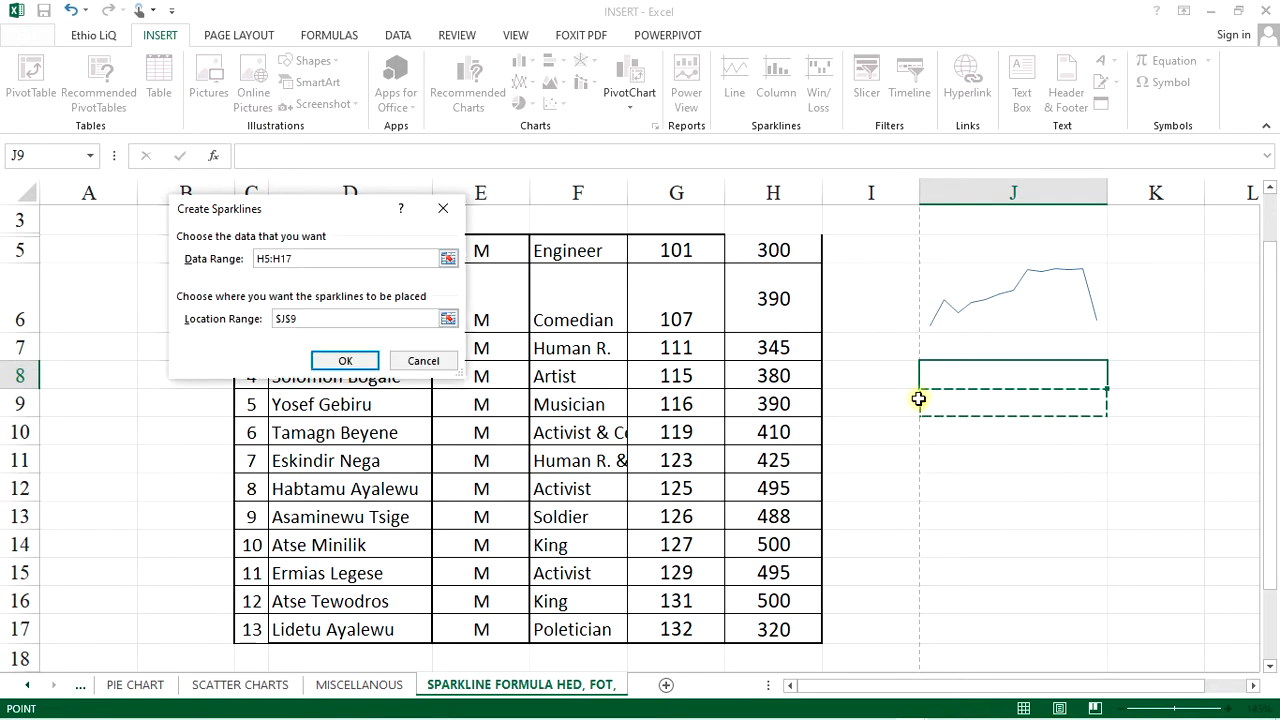
pyautogui.click(362, 363)
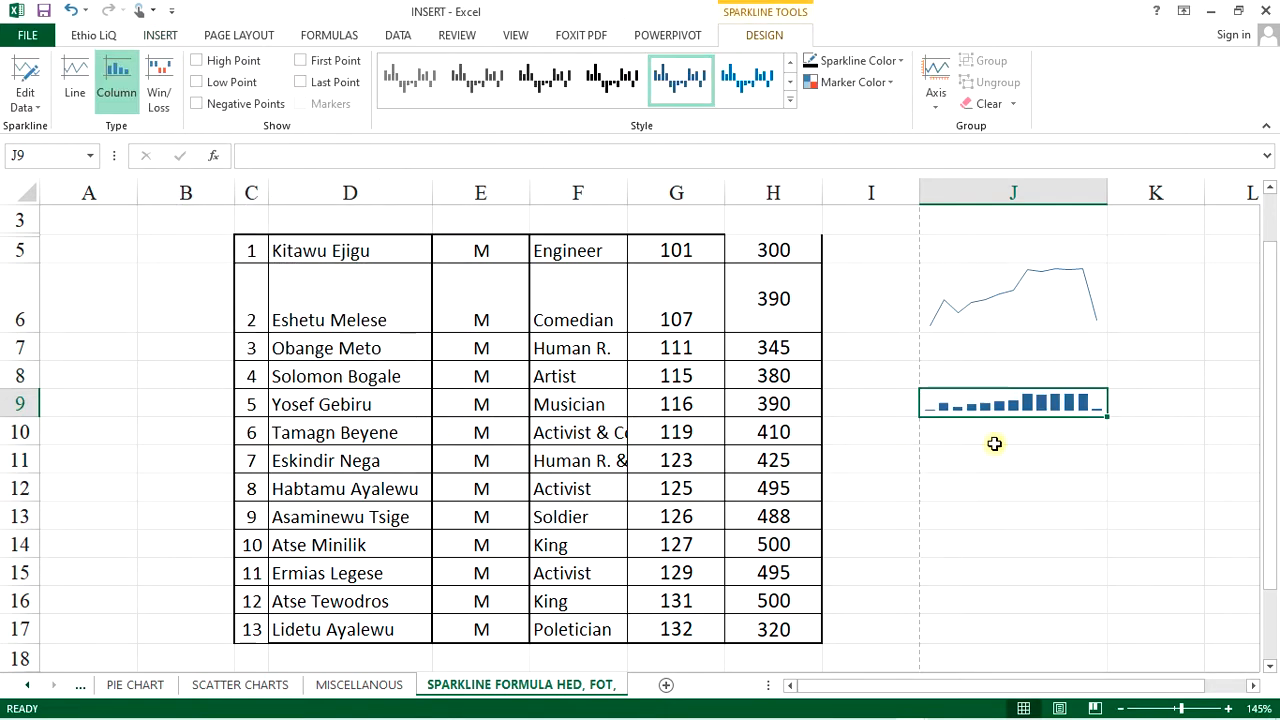
# Enlarge the column sparkline by widening column J slightly and making row 9 taller.
pyautogui.click(1113, 190)
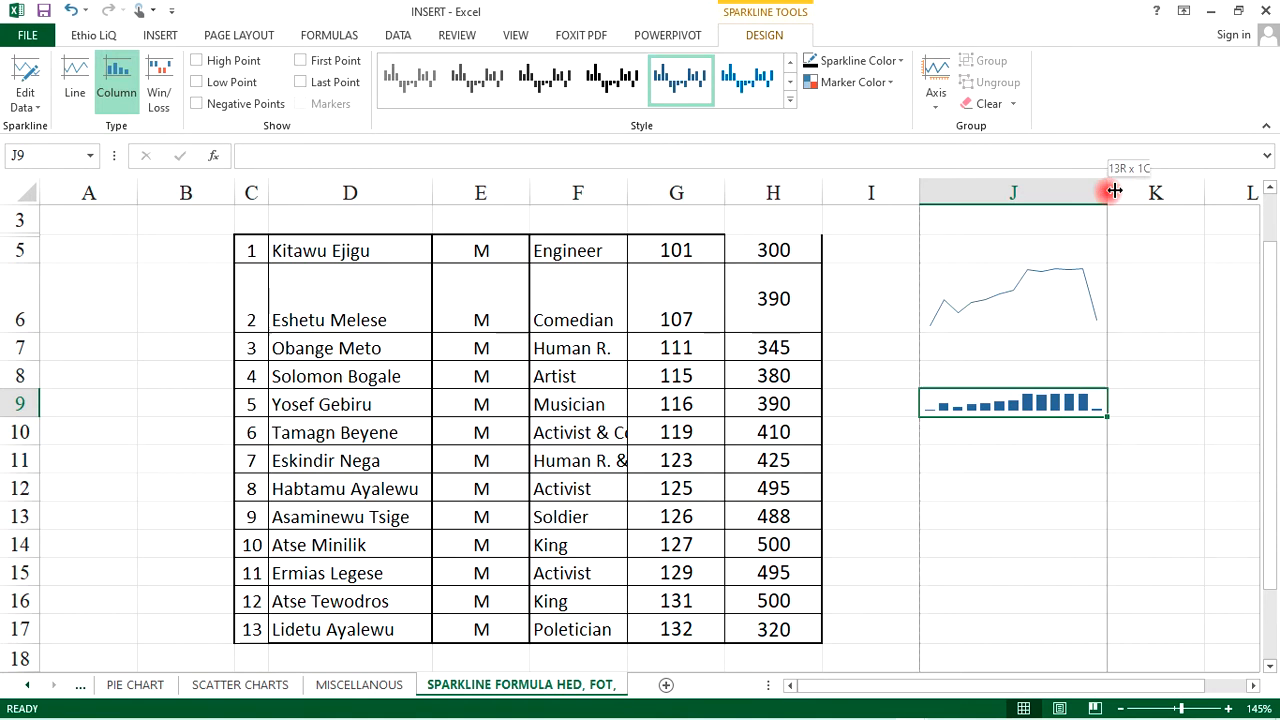
pyautogui.moveTo(1113, 190); pyautogui.dragTo(1127, 192)
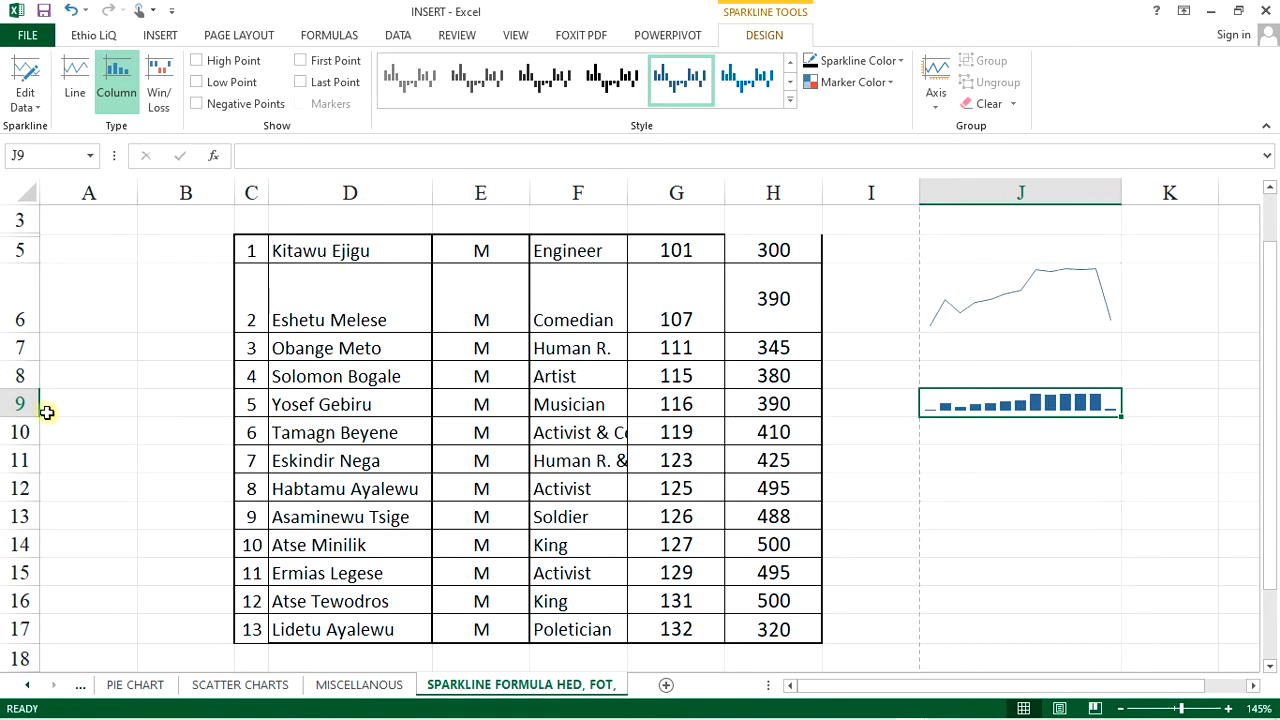
pyautogui.moveTo(31, 416); pyautogui.dragTo(24, 475)
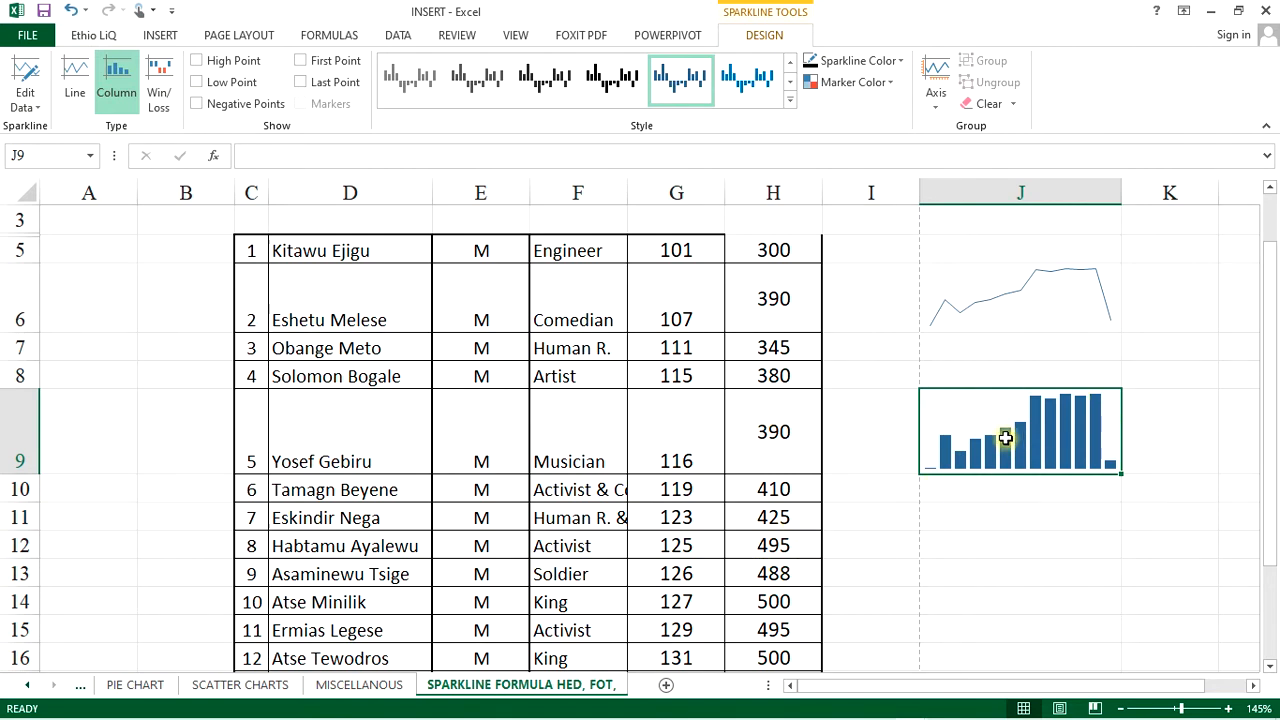
pyautogui.scroll(-1, 1133, 430)
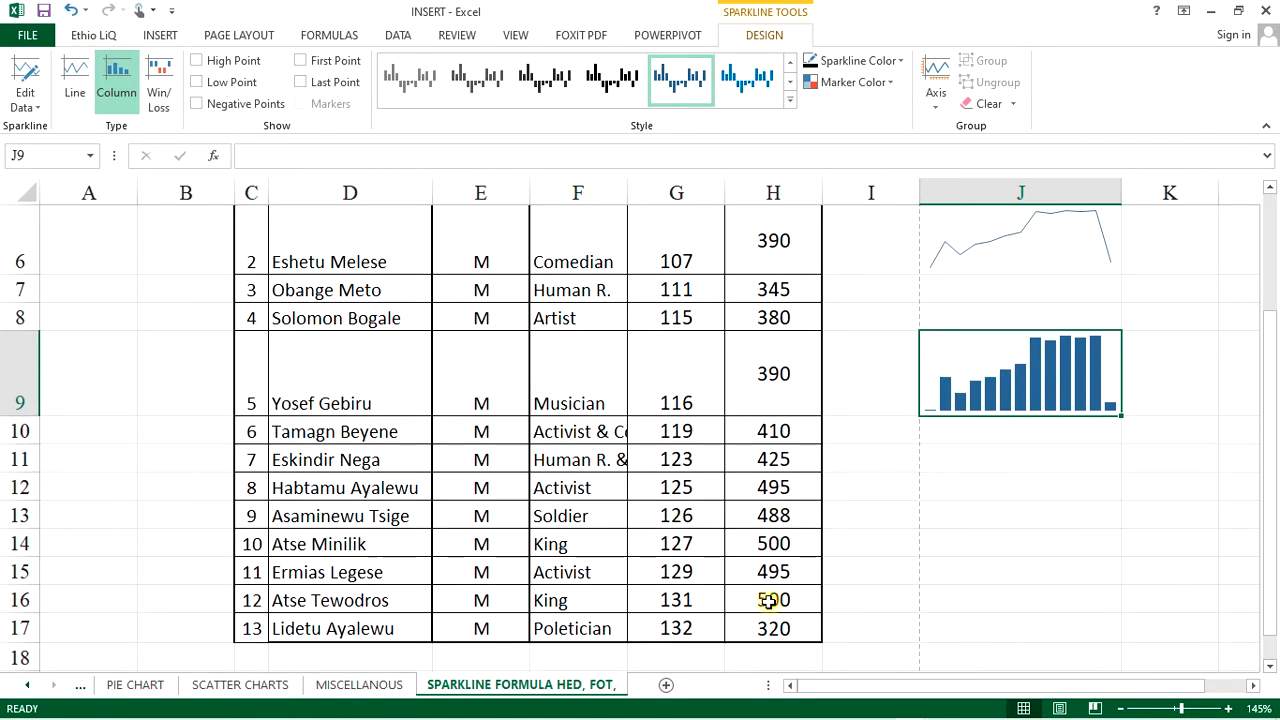
pyautogui.scroll(1, 1097, 366)
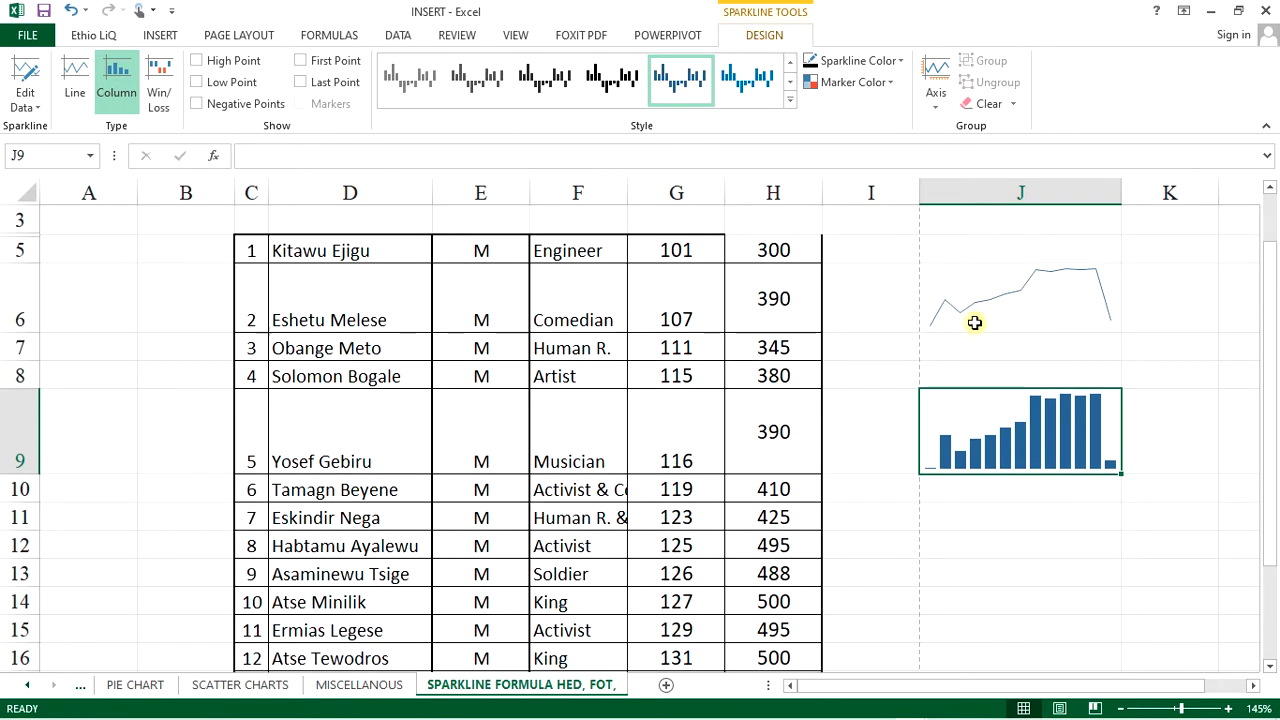
# Insert a win/loss sparkline in cell J11 using the RPR values in H5:H17 as its data range.
pyautogui.click(1046, 513)
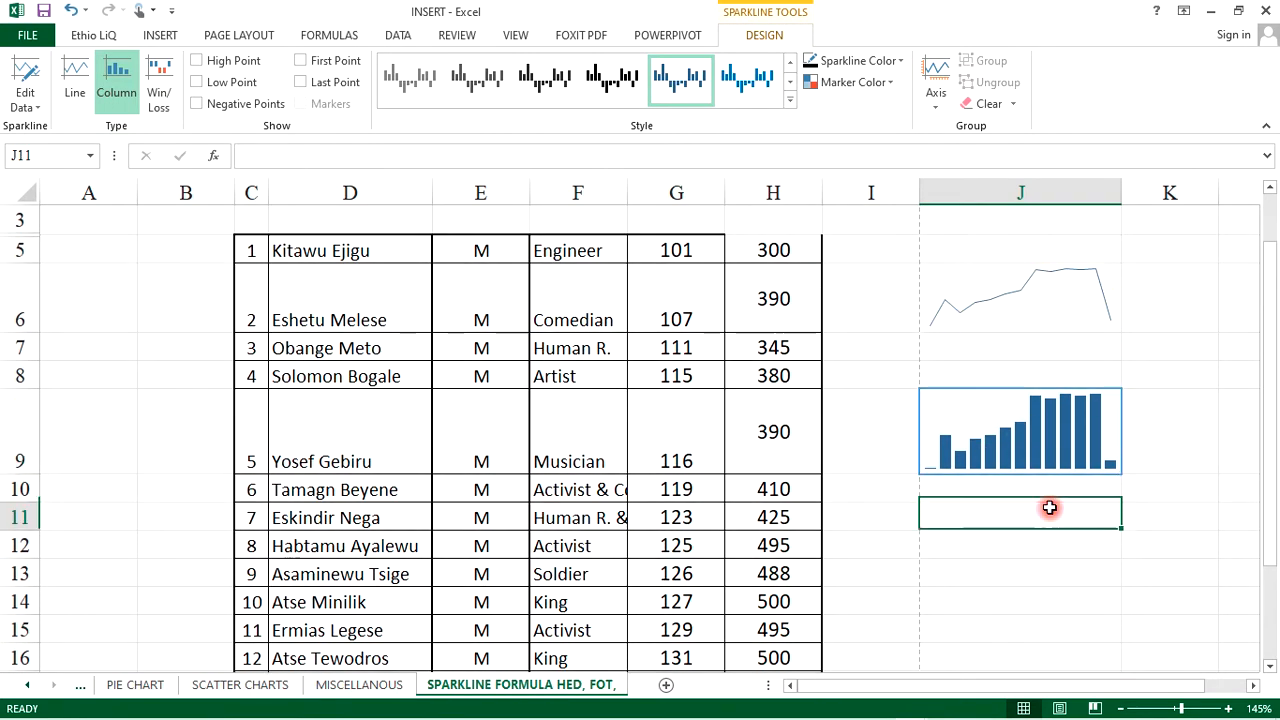
pyautogui.click(160, 36)
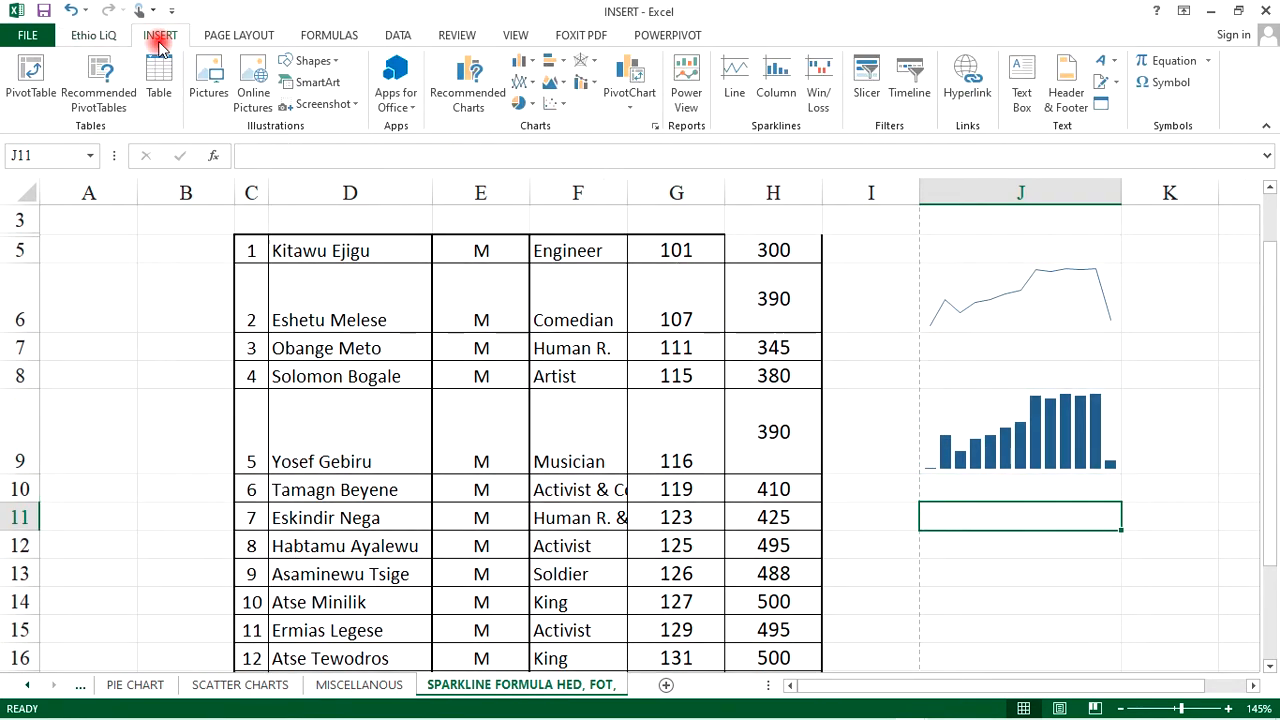
pyautogui.click(818, 90)
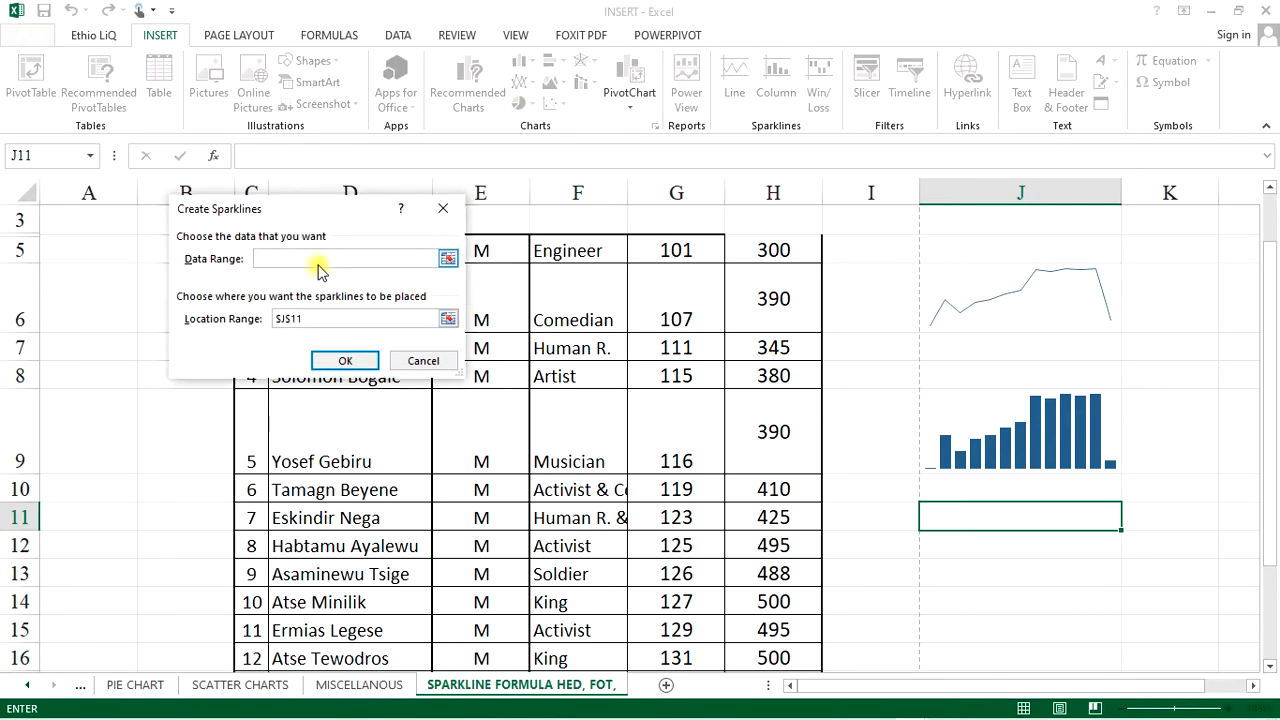
pyautogui.moveTo(780, 248); pyautogui.dragTo(777, 622)
pyautogui.moveTo(318, 317); pyautogui.dragTo(238, 316)
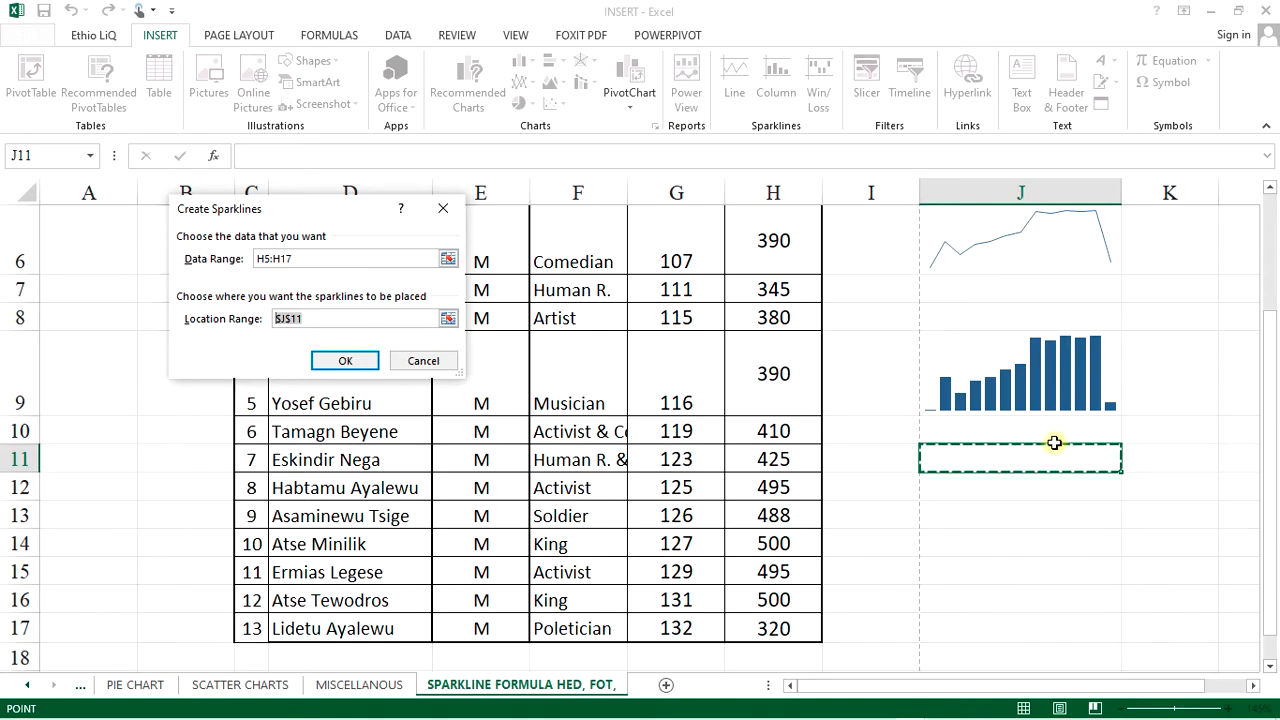
pyautogui.click(345, 361)
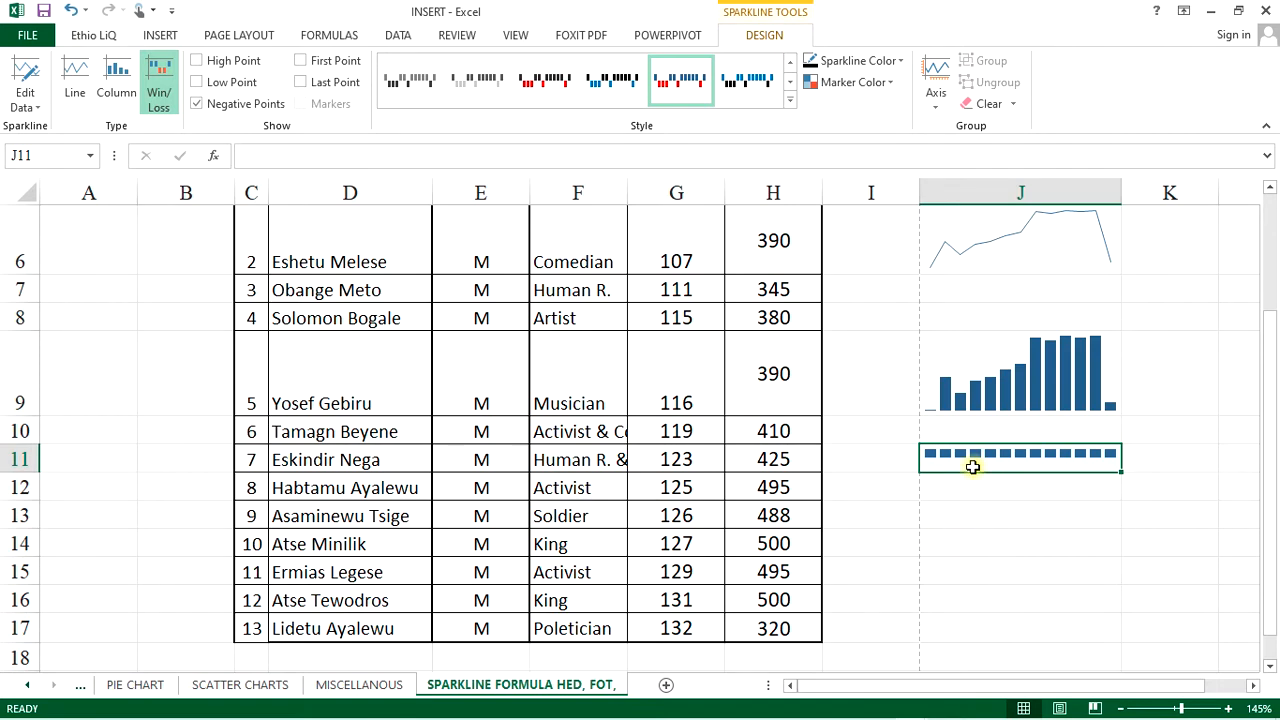
# Make two RPR values negative by entering -495 in H12 and -890 in H8.
pyautogui.click(760, 493)
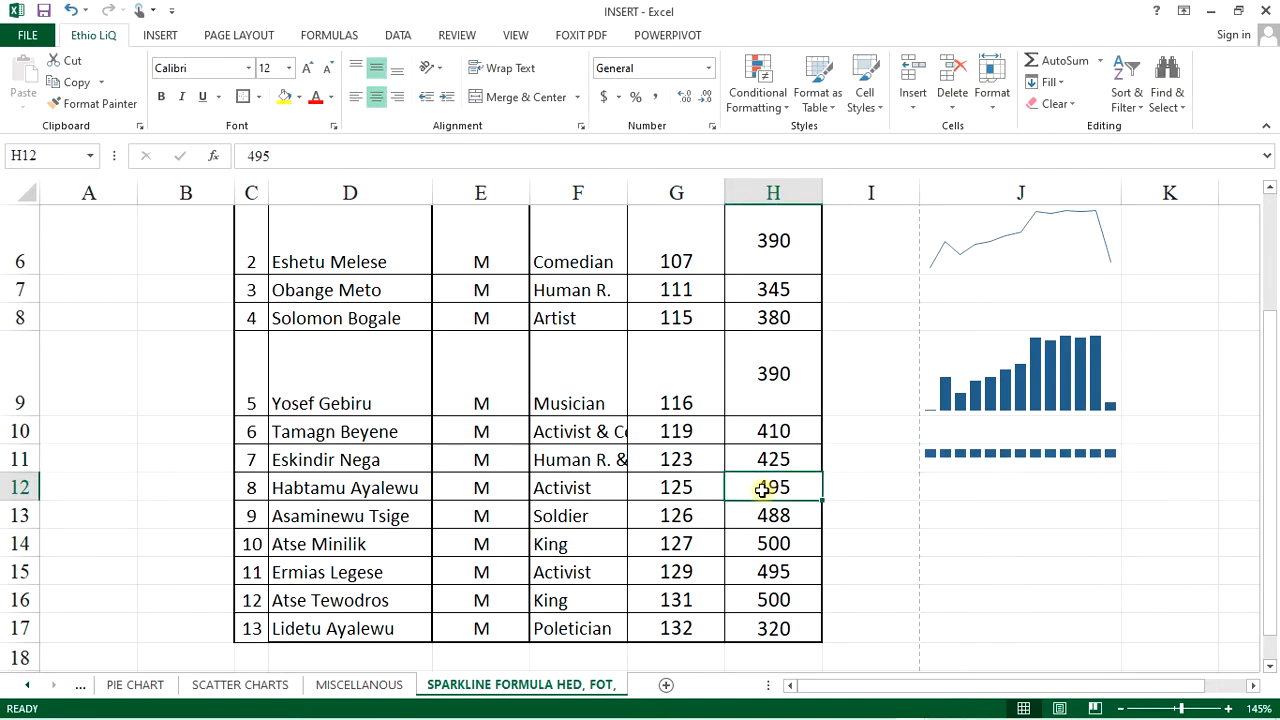
pyautogui.write('-495')
pyautogui.click(766, 544)
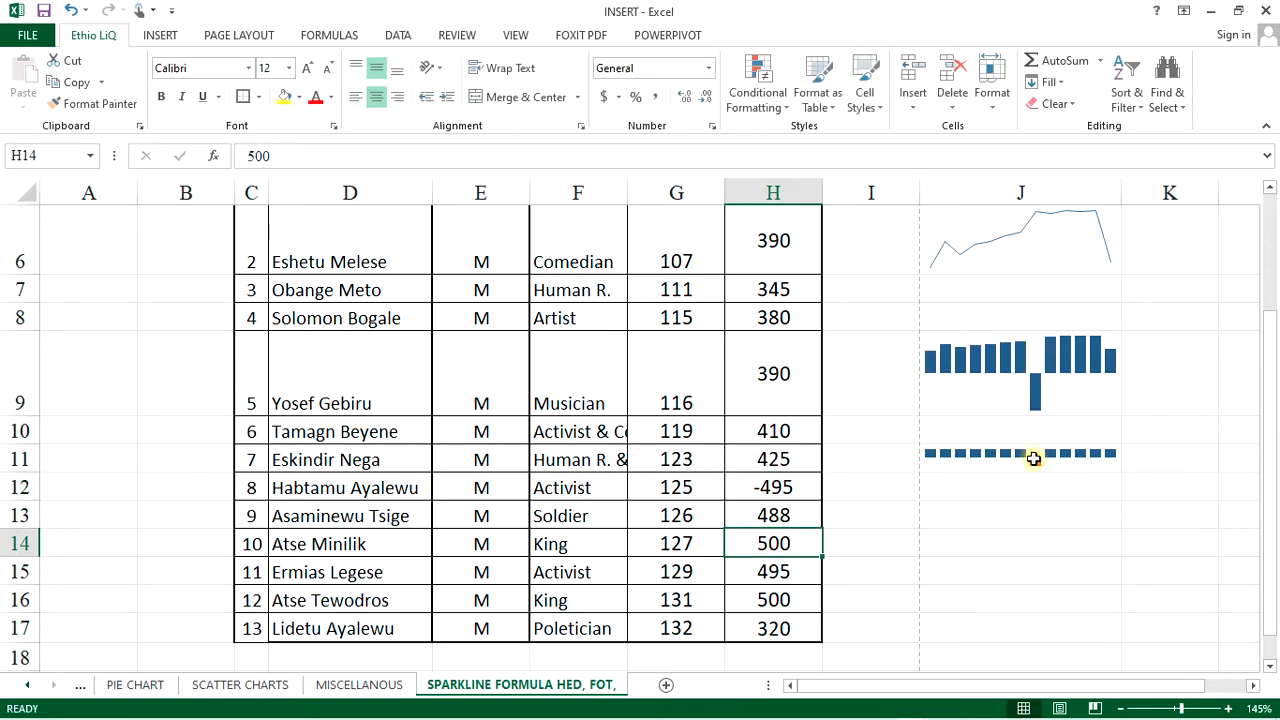
pyautogui.click(775, 311)
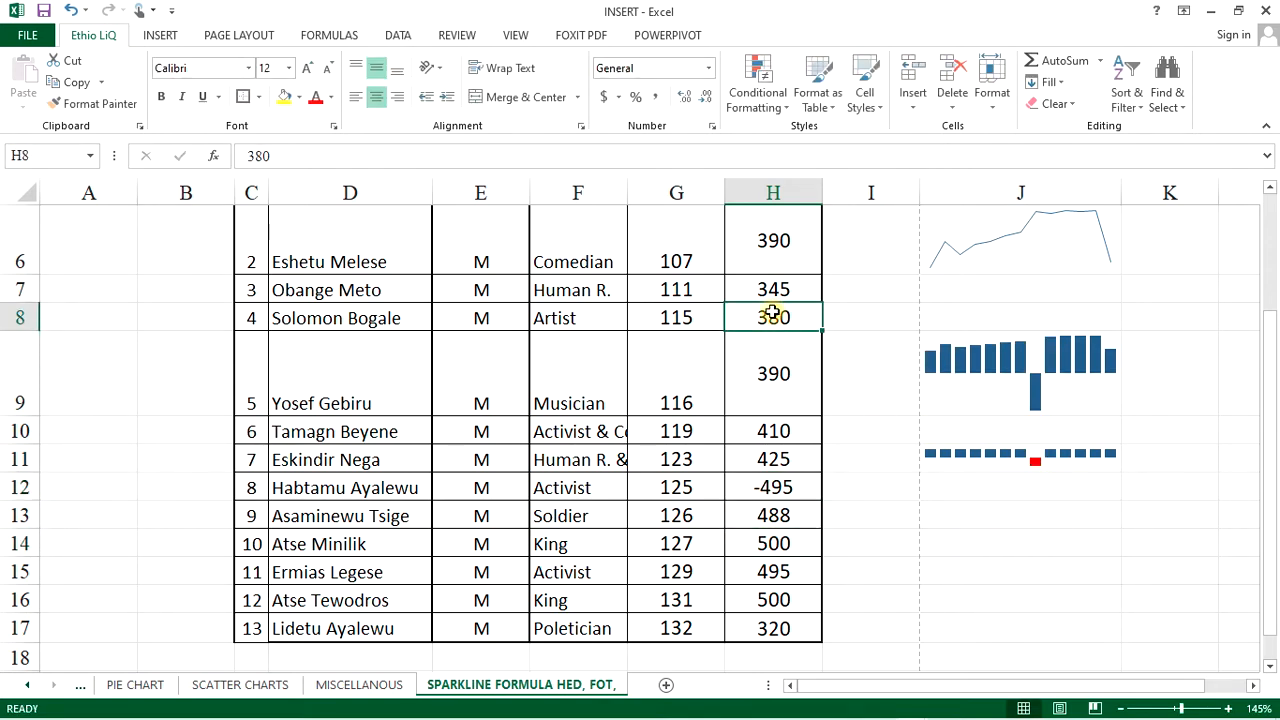
pyautogui.write('-890')
pyautogui.press('Return')
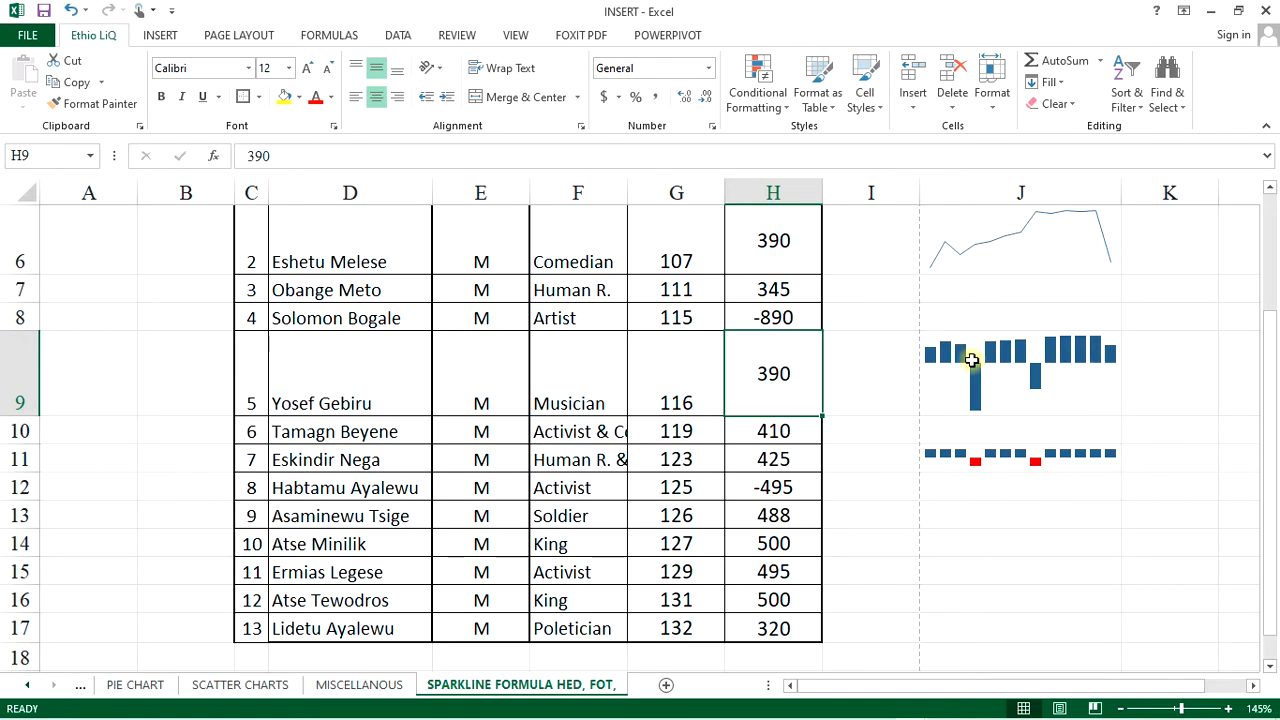
pyautogui.click(1028, 376)
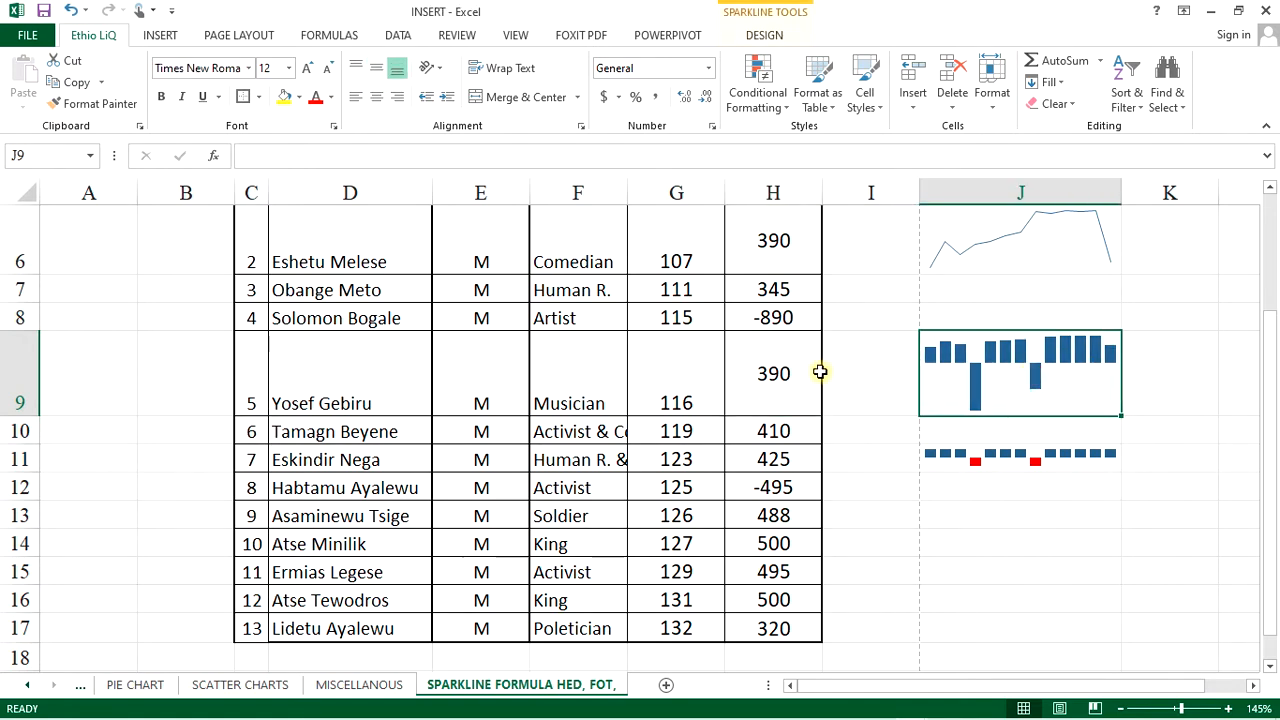
pyautogui.scroll(1, 1043, 358)
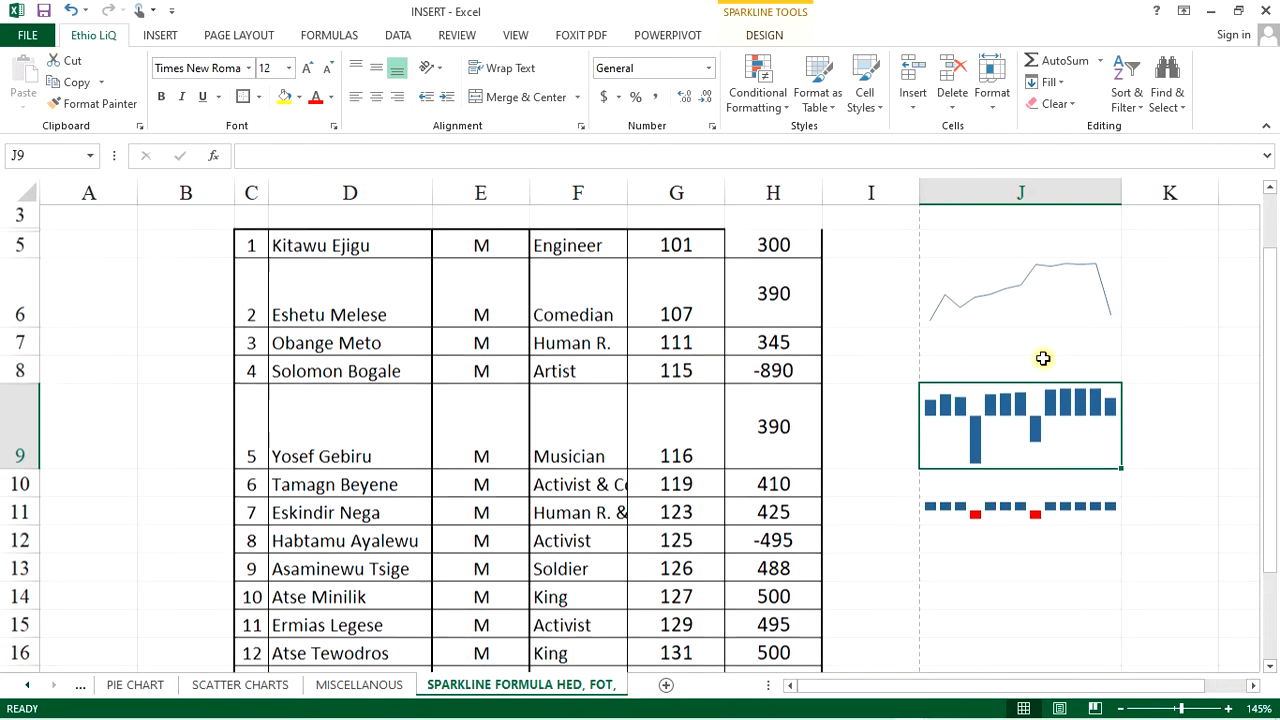
# Examine the line, column and win/loss sparklines in column J against the RPR values in column H.
pyautogui.click(1046, 313)
pyautogui.scroll(-1, 1043, 472)
pyautogui.click(1046, 457)
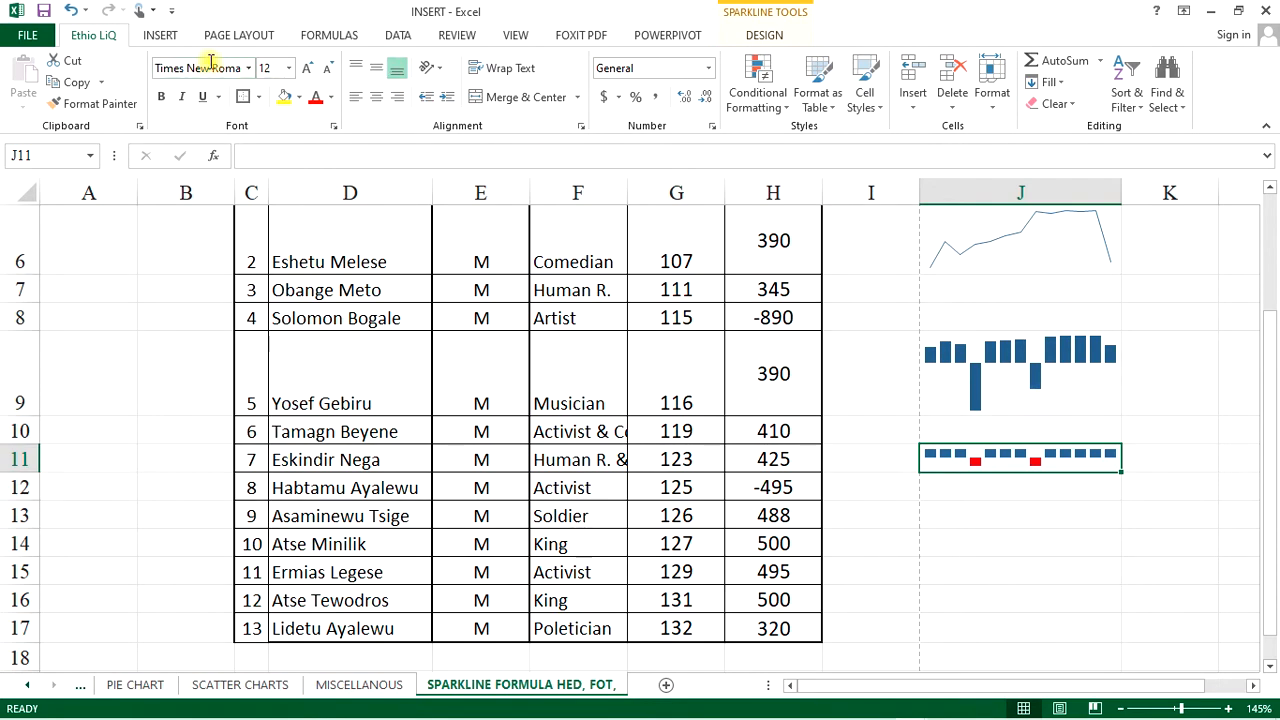
pyautogui.click(165, 36)
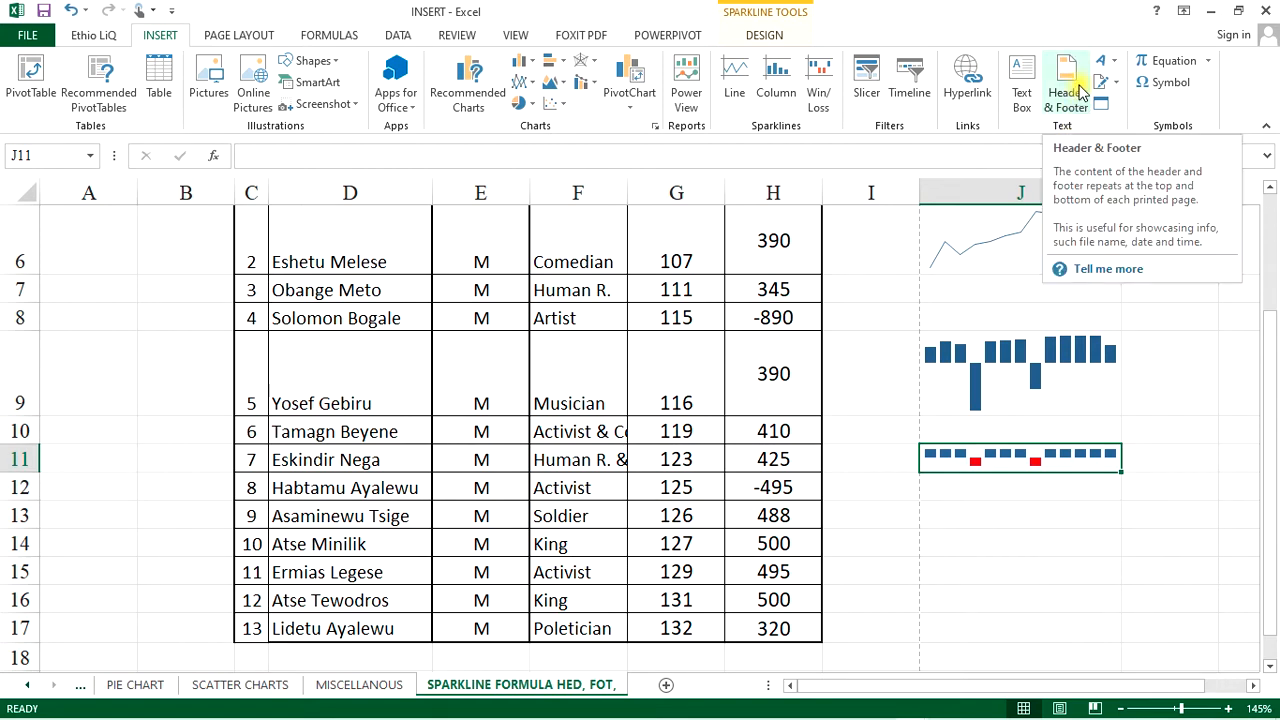
pyautogui.click(865, 354)
pyautogui.scroll(2, 865, 354)
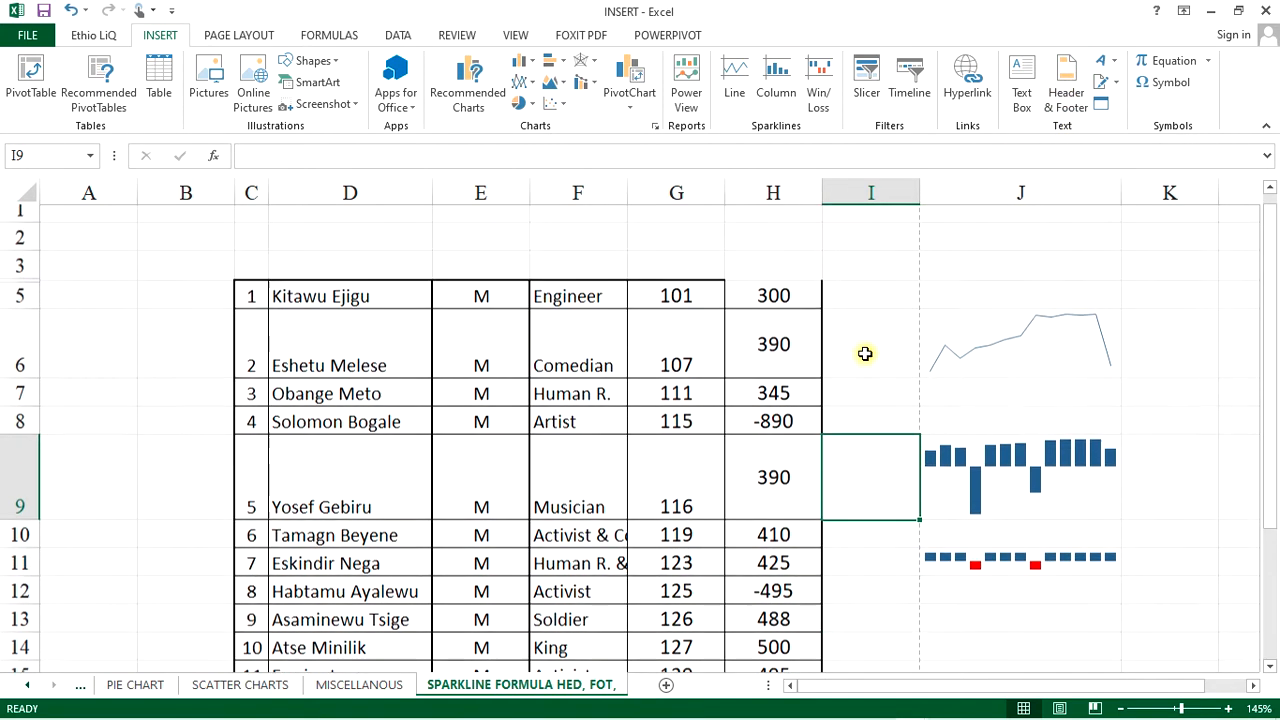
pyautogui.click(805, 313)
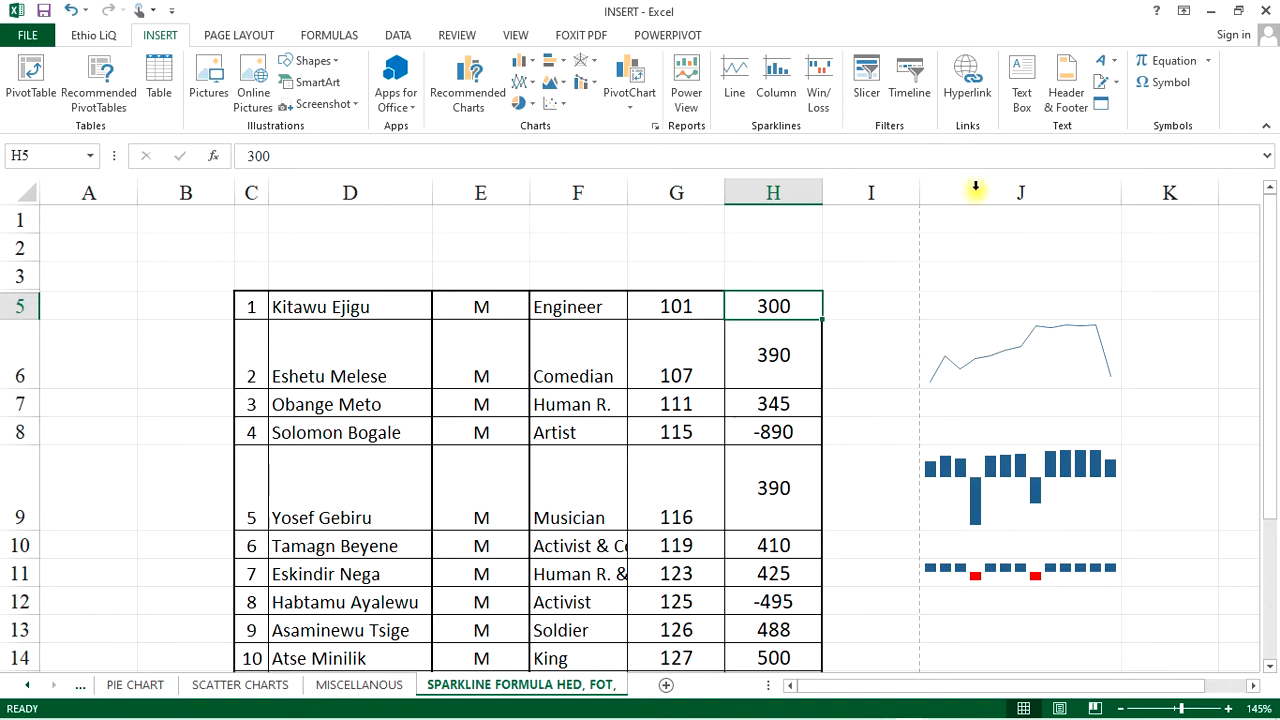
pyautogui.scroll(-3, 731, 261)
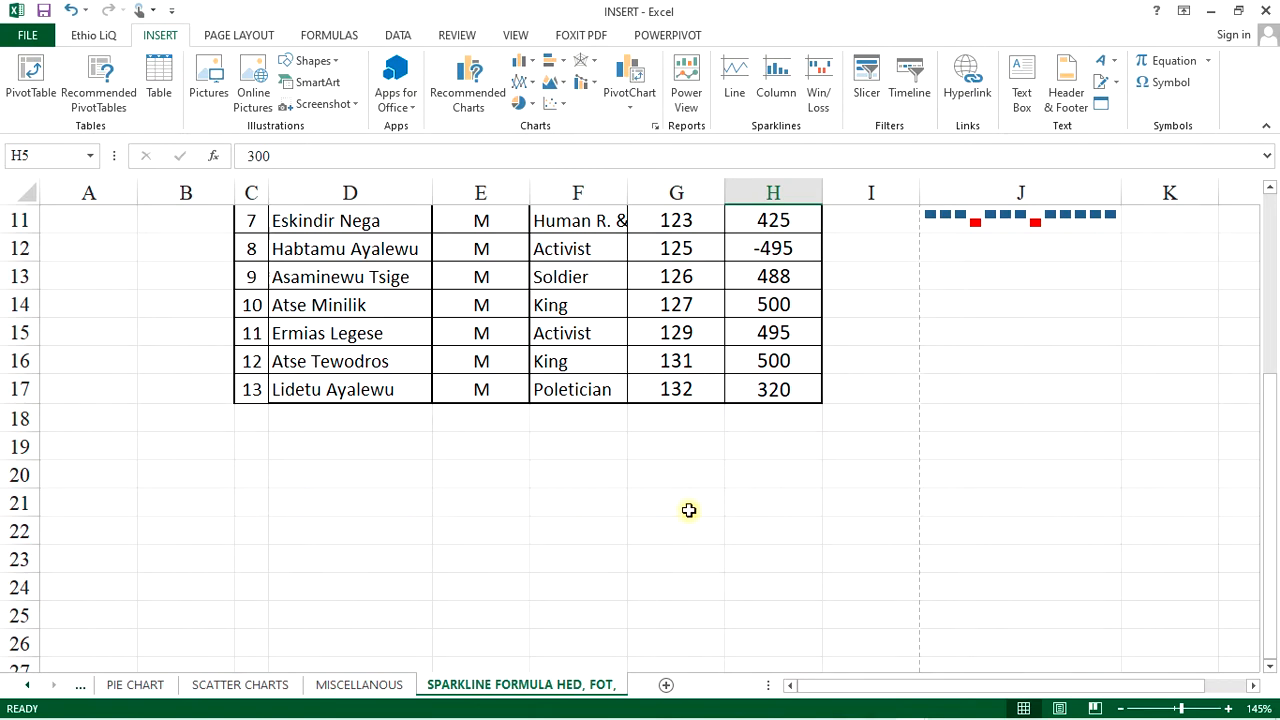
pyautogui.scroll(3, 860, 506)
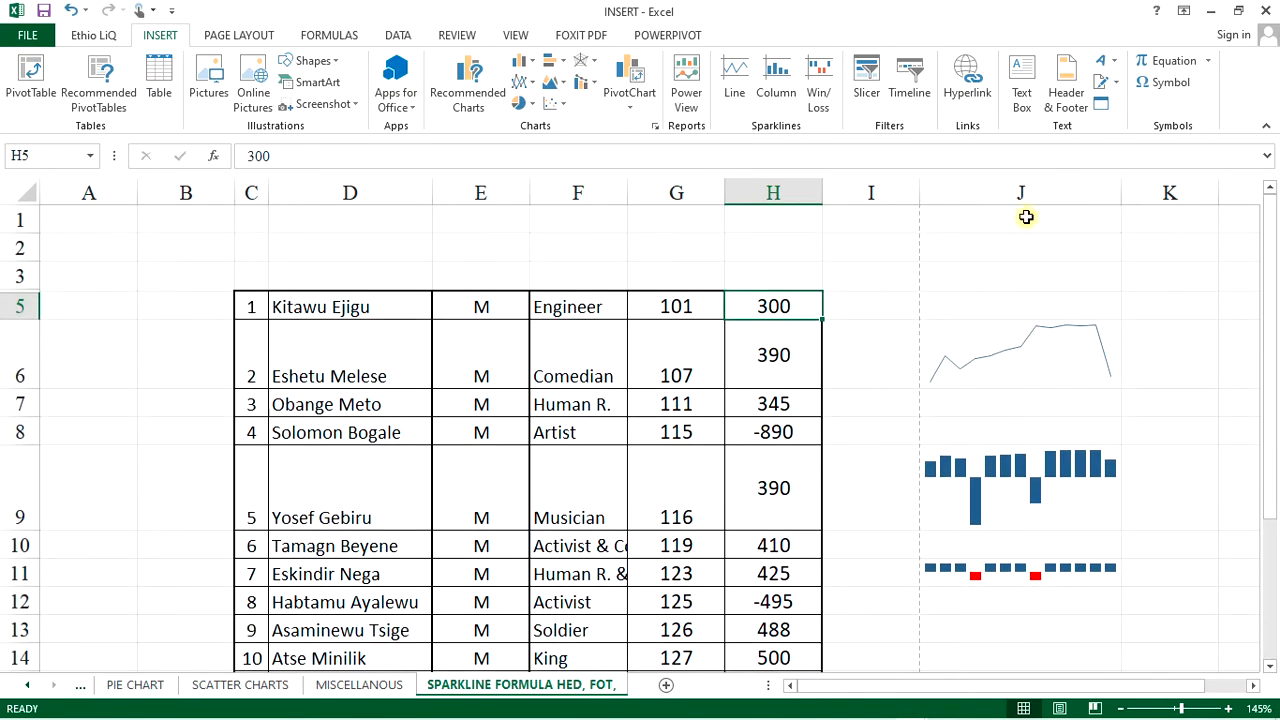
# Insert a page header with ETHIO LIQ in the left section, ESR in the center and TWF in the right.
pyautogui.click(1066, 80)
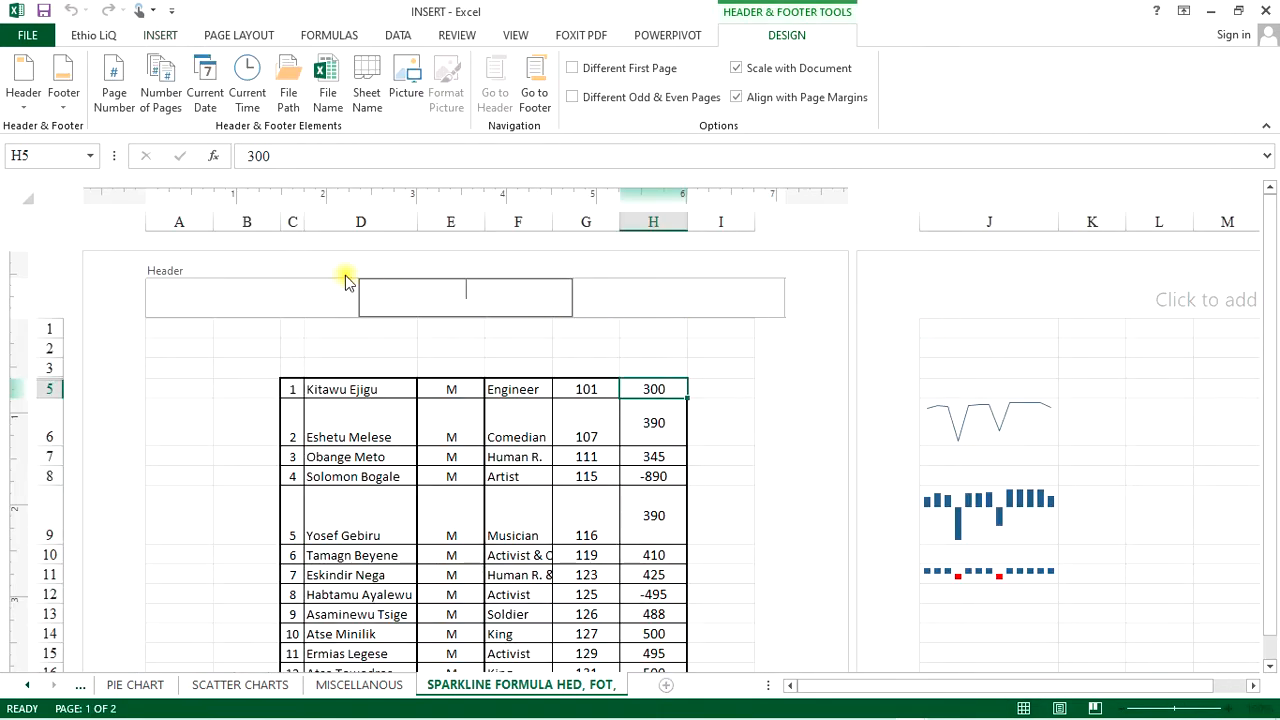
pyautogui.click(222, 293)
pyautogui.click(432, 300)
pyautogui.click(681, 298)
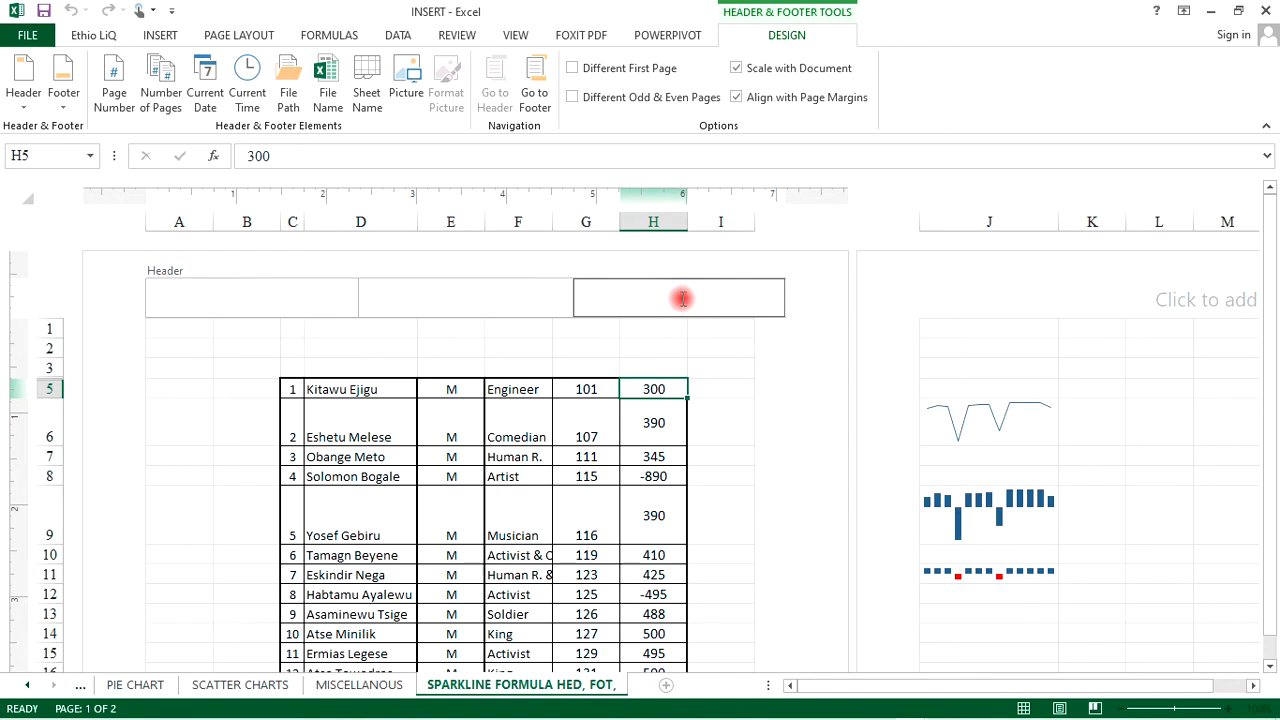
pyautogui.click(442, 305)
pyautogui.click(268, 296)
pyautogui.click(427, 304)
pyautogui.click(250, 290)
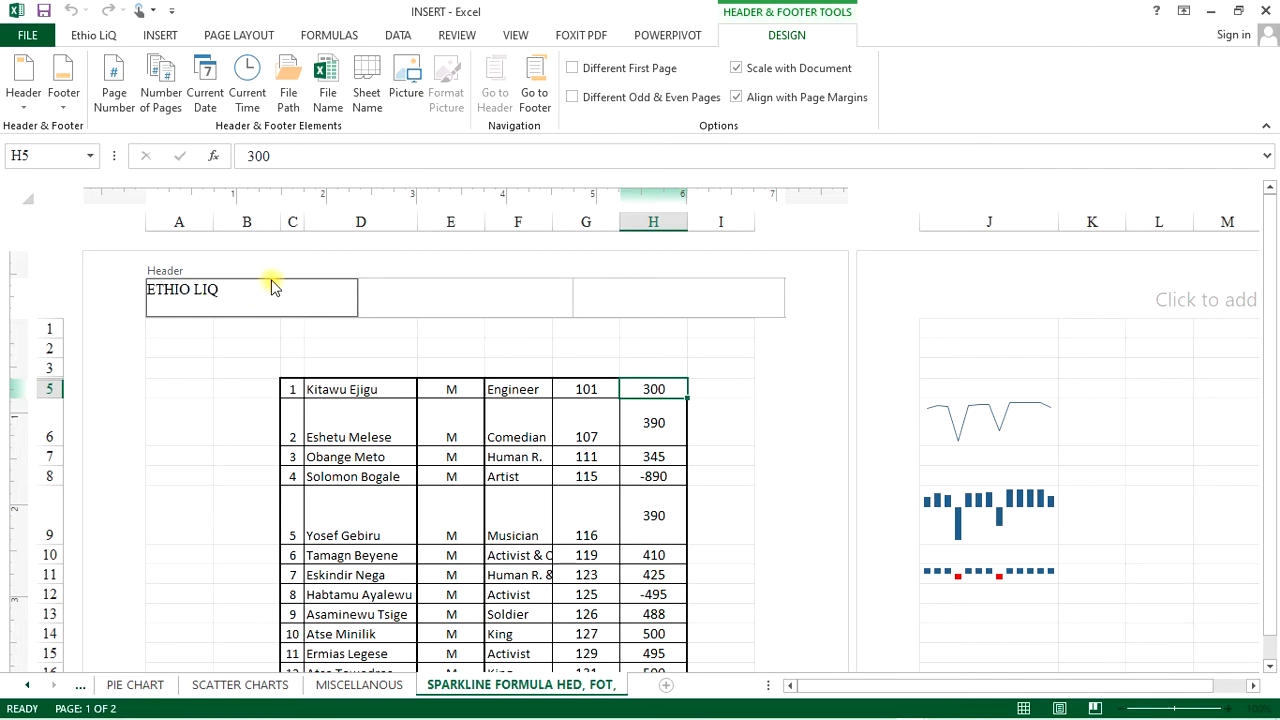
pyautogui.click(646, 291)
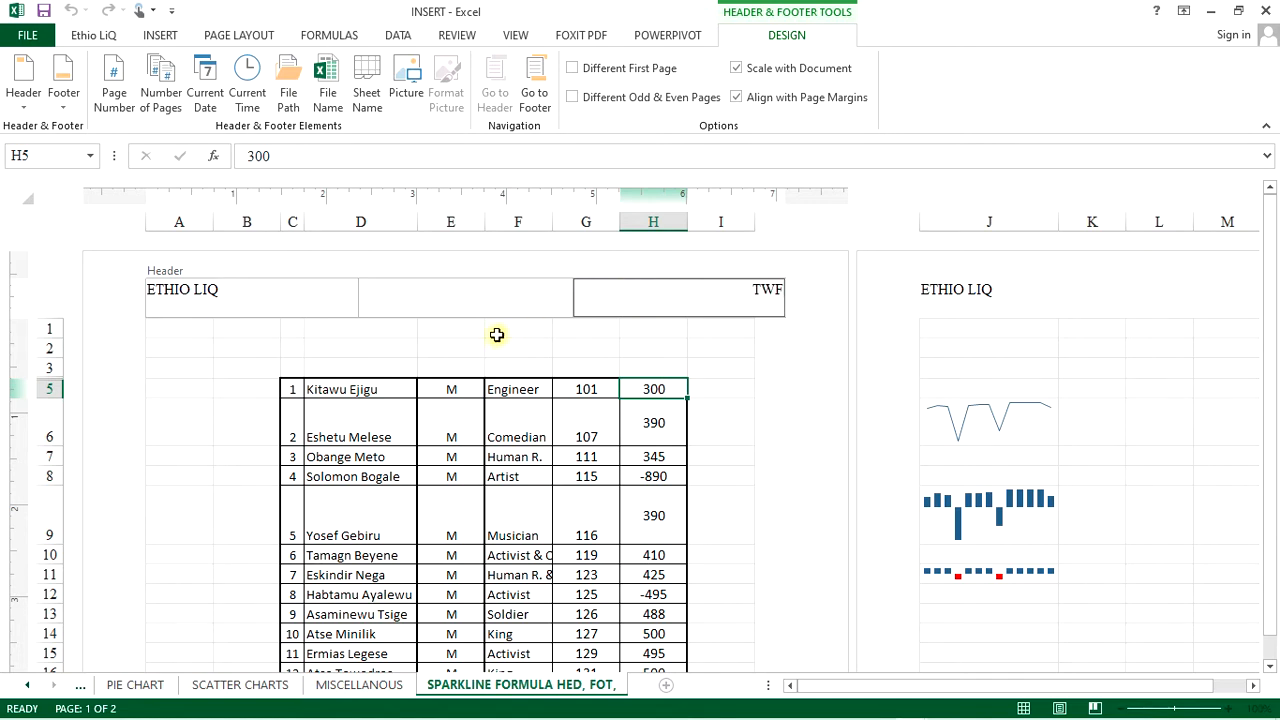
pyautogui.click(480, 296)
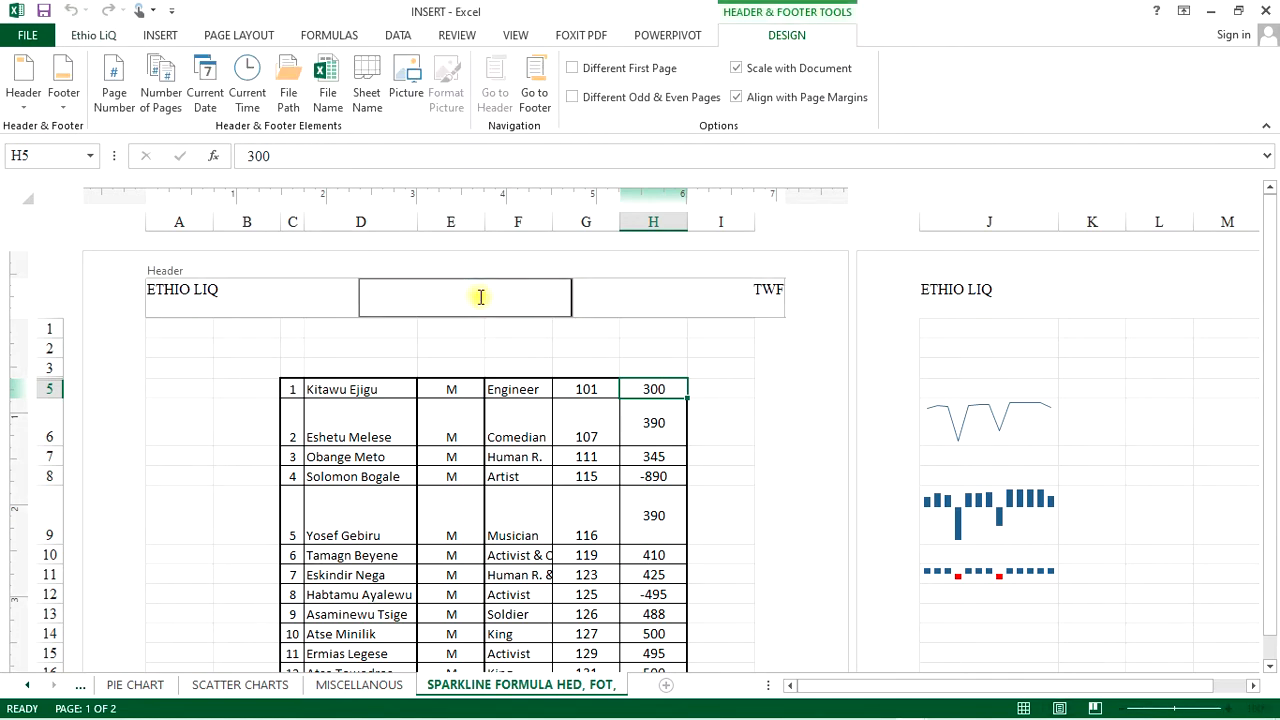
pyautogui.click(527, 323)
# Fill the page footer with 20 in the left section, ESR 10 in the center and 2020 in the right.
pyautogui.scroll(-3, 522, 322)
pyautogui.scroll(-5, 522, 322)
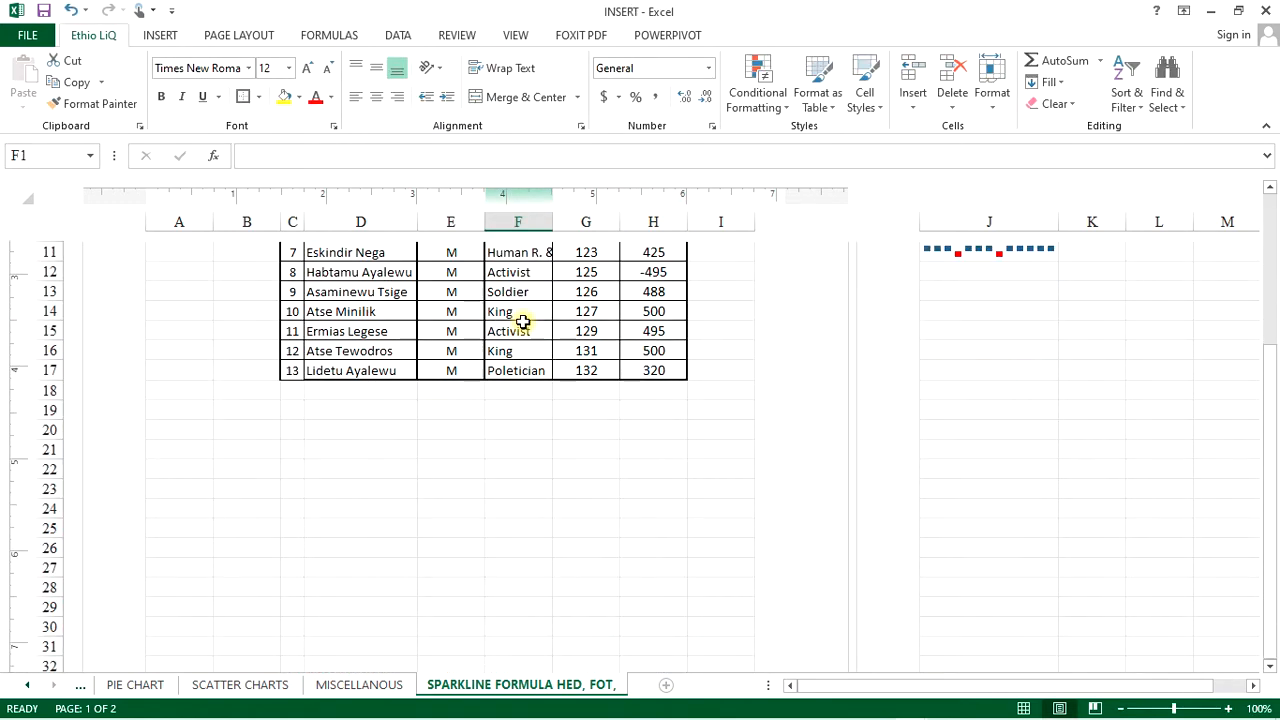
pyautogui.scroll(-2, 522, 322)
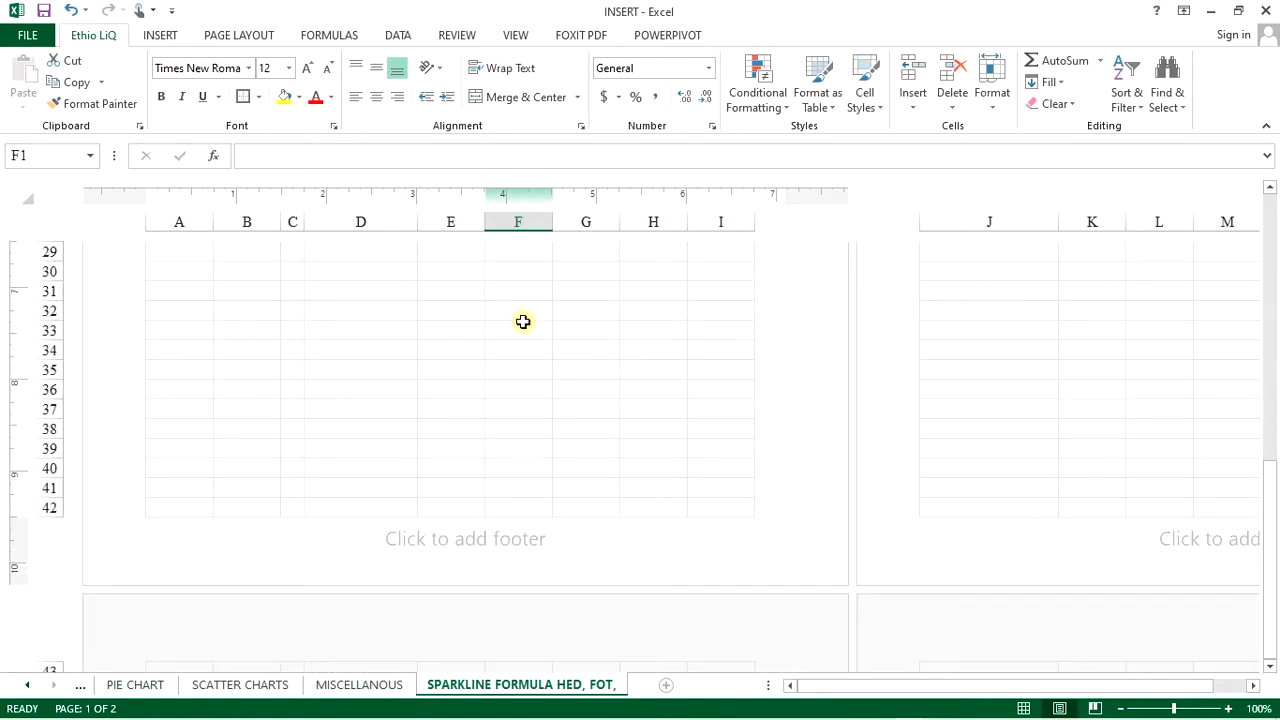
pyautogui.click(434, 540)
pyautogui.click(200, 529)
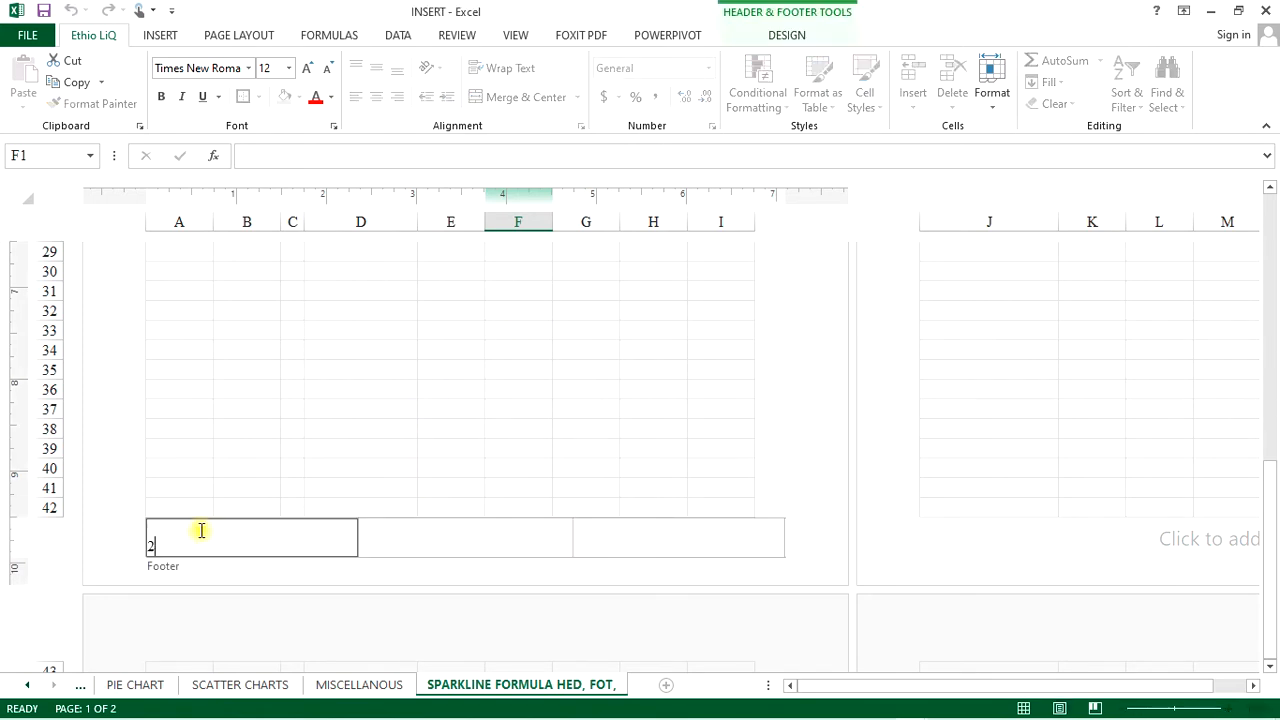
pyautogui.click(463, 529)
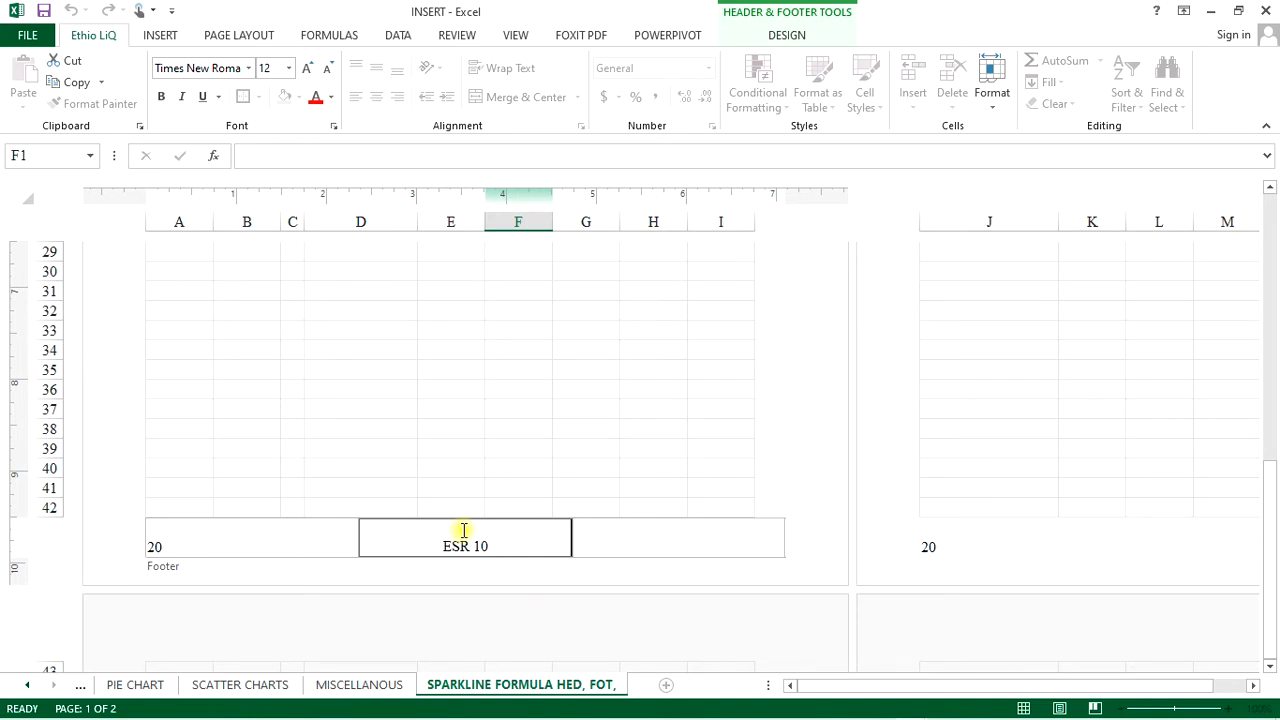
pyautogui.click(689, 545)
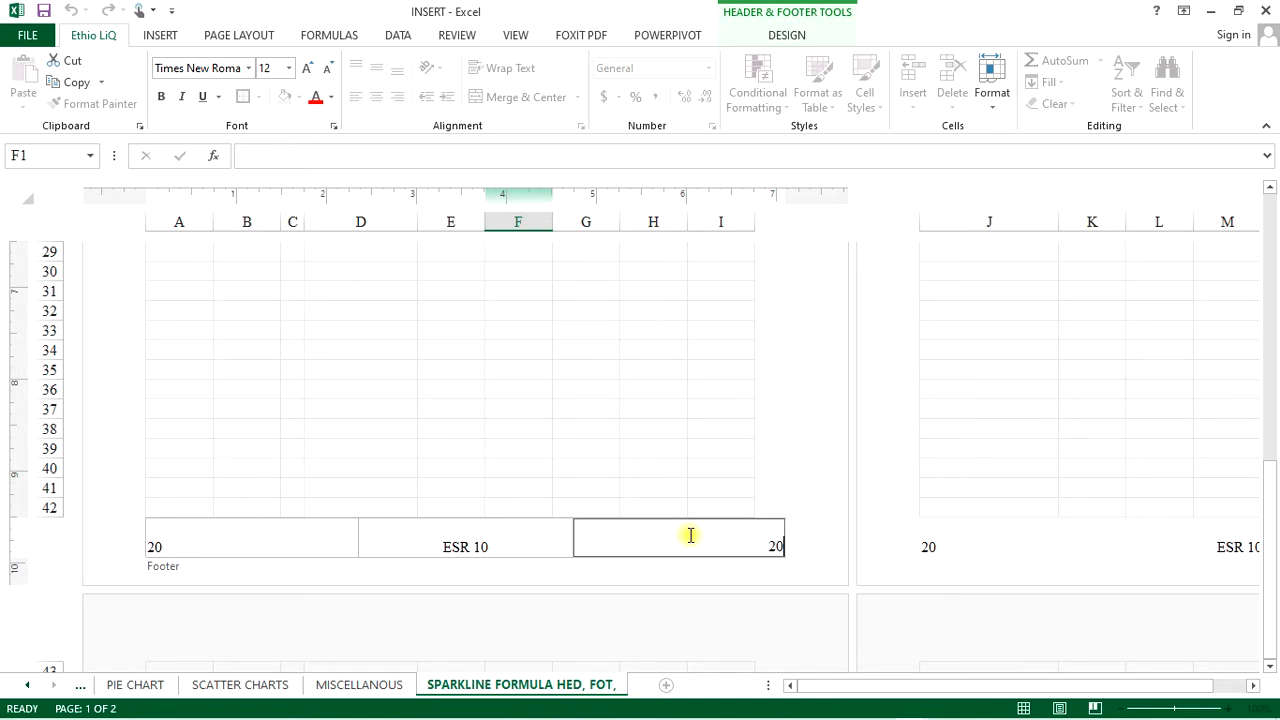
pyautogui.click(714, 440)
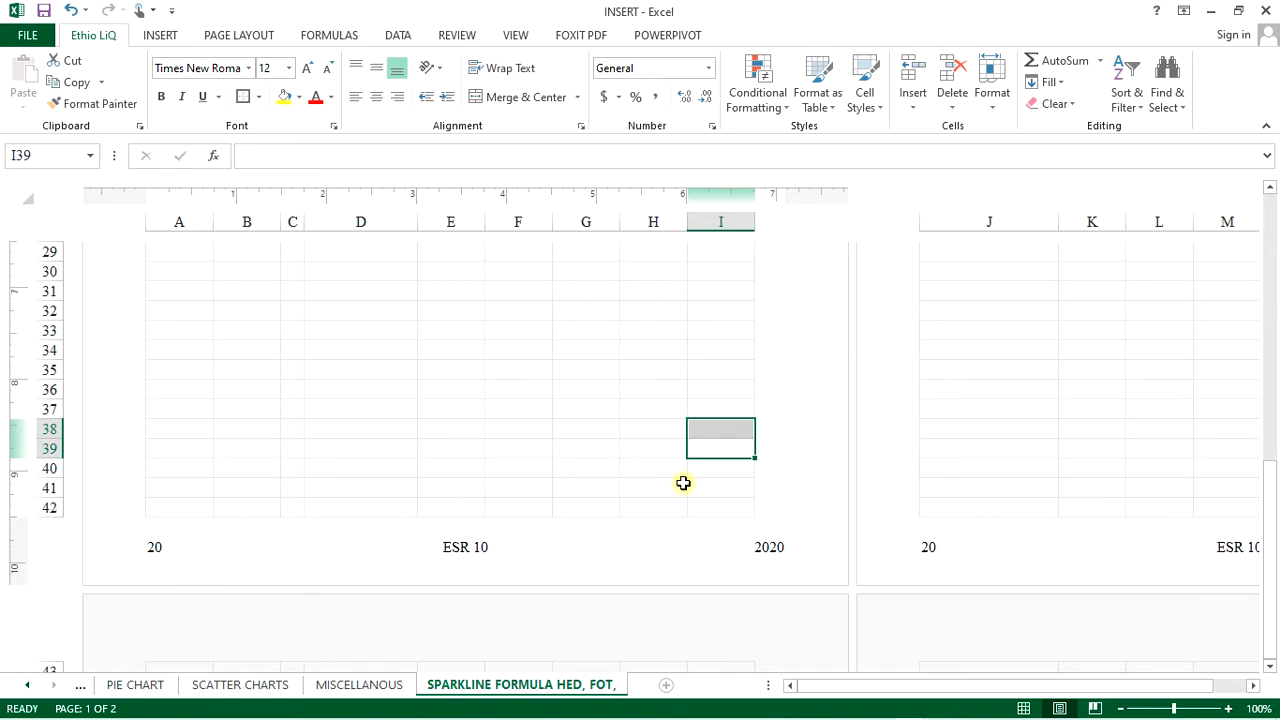
# Check the header and footer on the page and switch the worksheet back to Normal view.
pyautogui.scroll(5, 683, 480)
pyautogui.scroll(4, 683, 483)
pyautogui.scroll(-10, 683, 483)
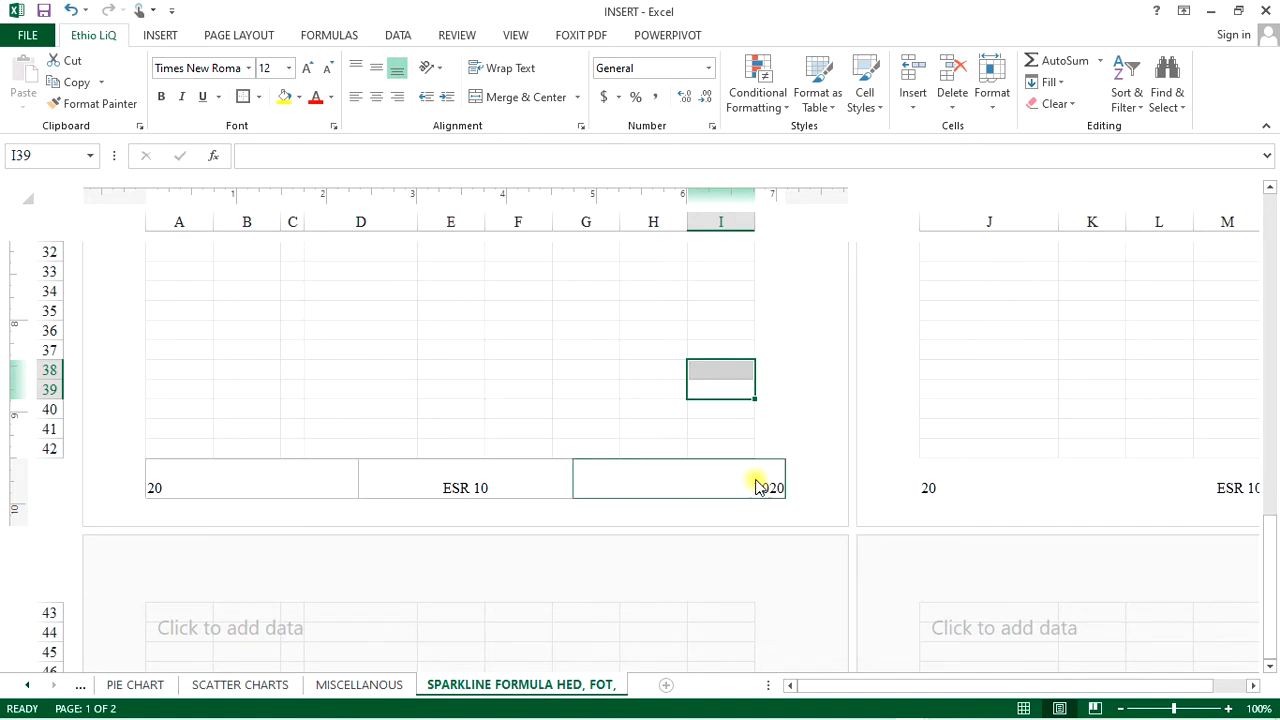
pyautogui.scroll(10, 606, 443)
pyautogui.scroll(1, 607, 444)
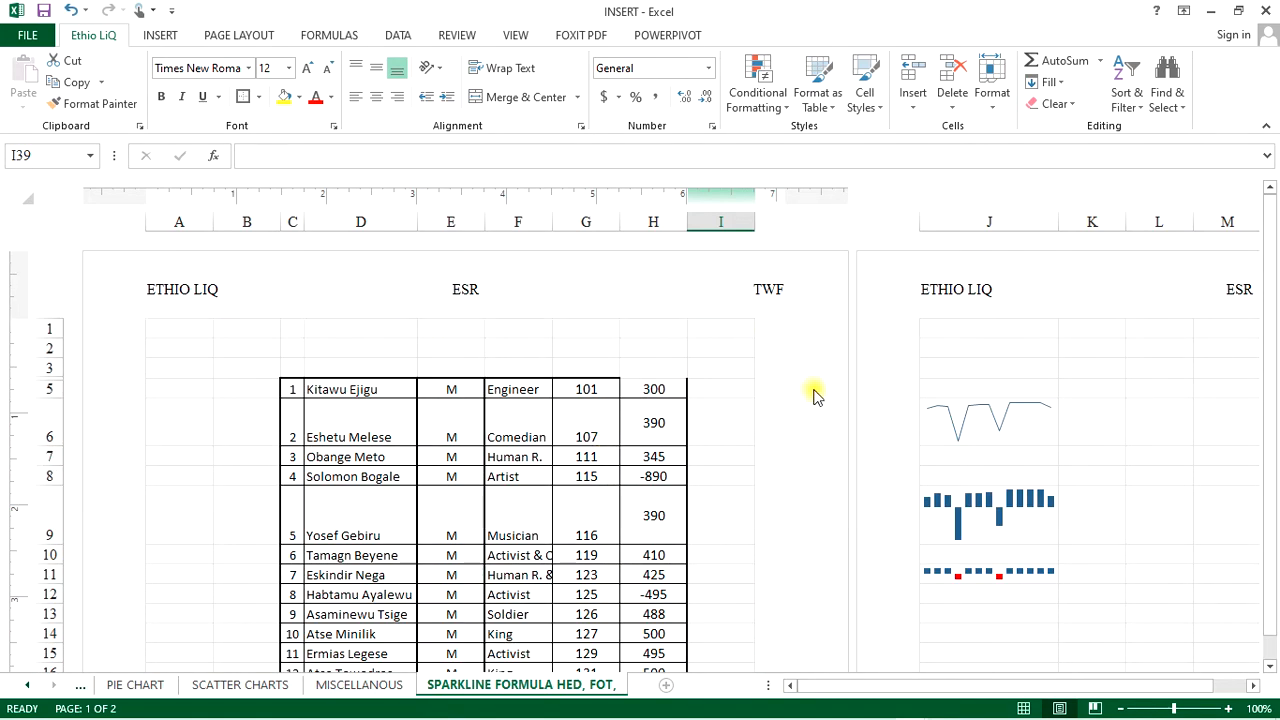
pyautogui.scroll(-3, 818, 464)
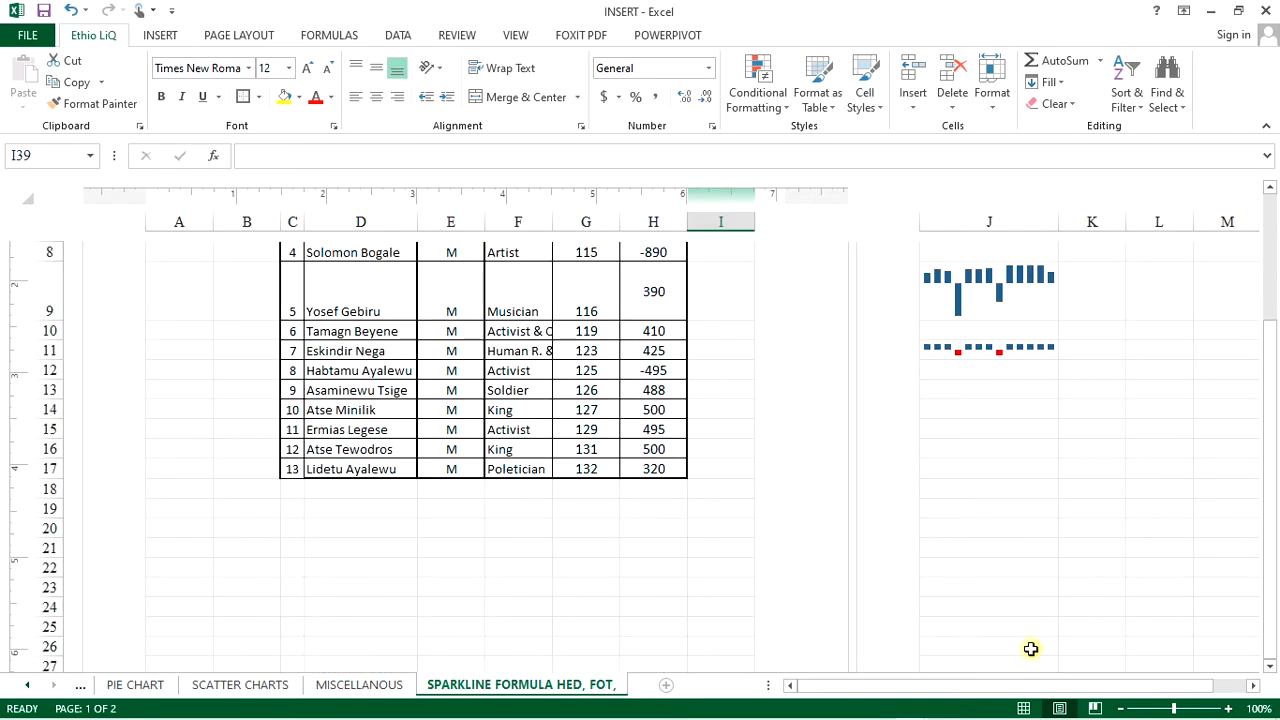
pyautogui.click(1023, 708)
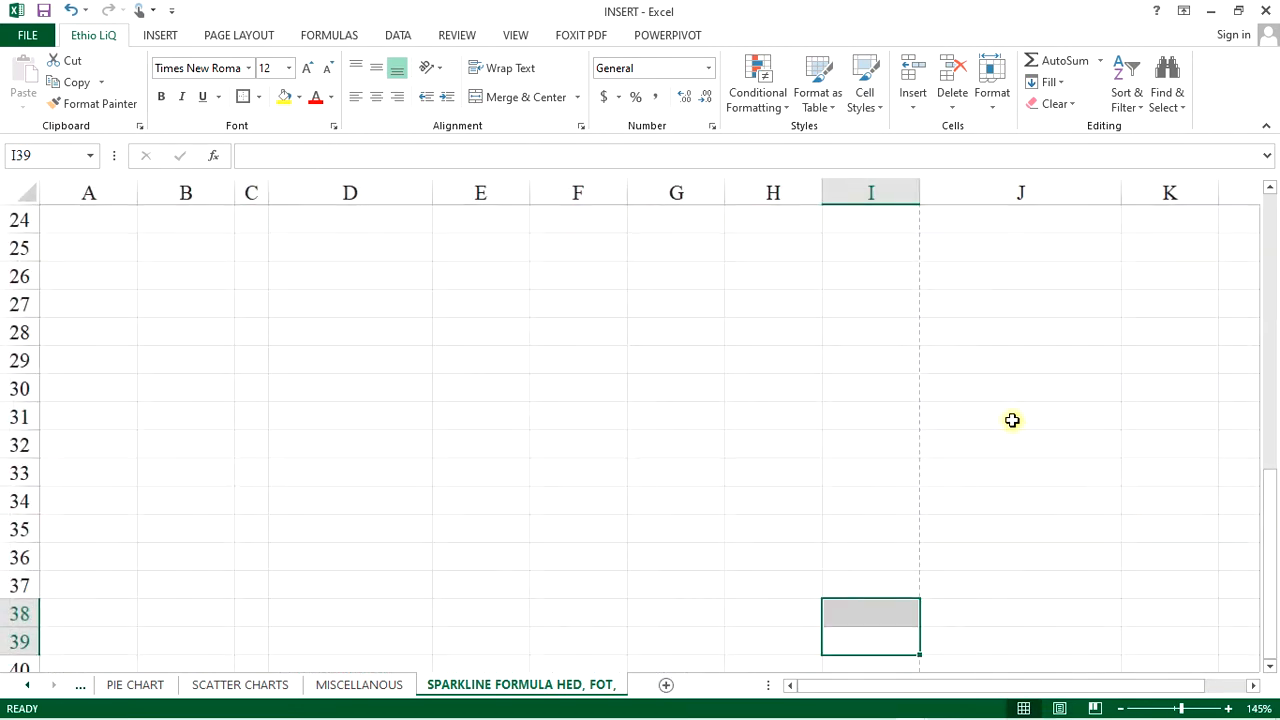
pyautogui.scroll(8, 805, 345)
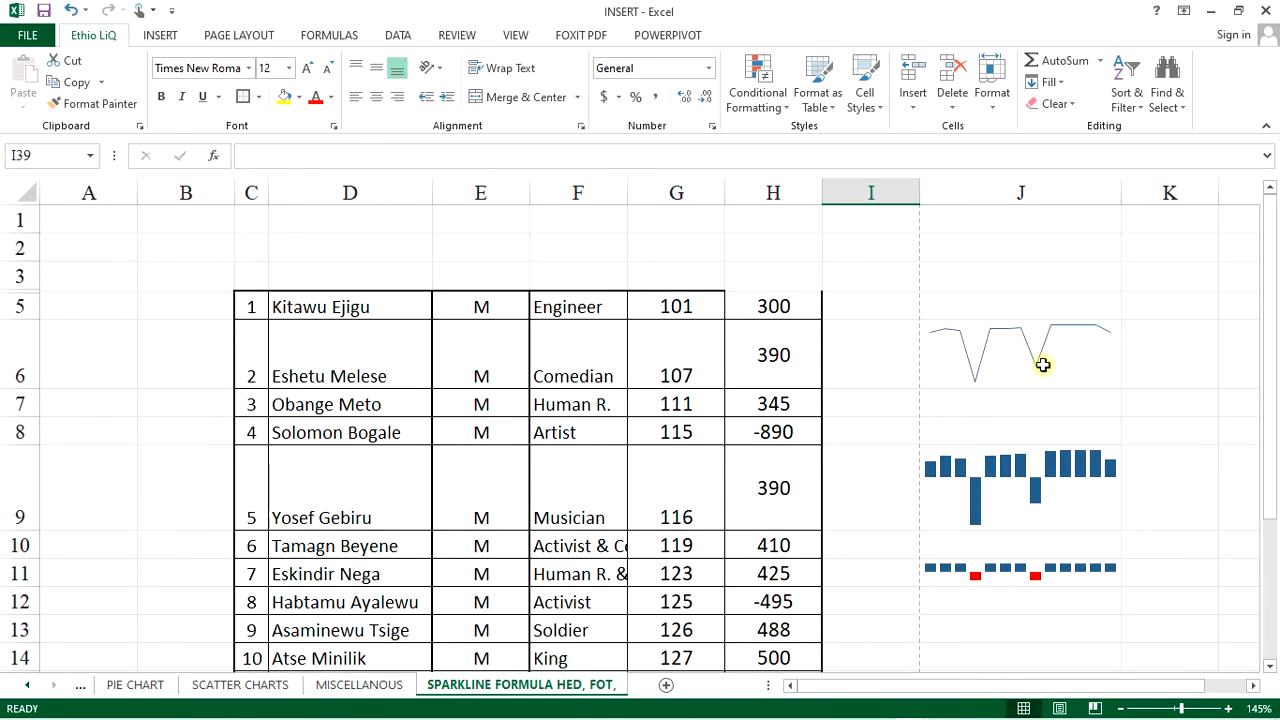
# Insert a WordArt object in the gray beveled style and move it up over the table's first rows.
pyautogui.click(162, 35)
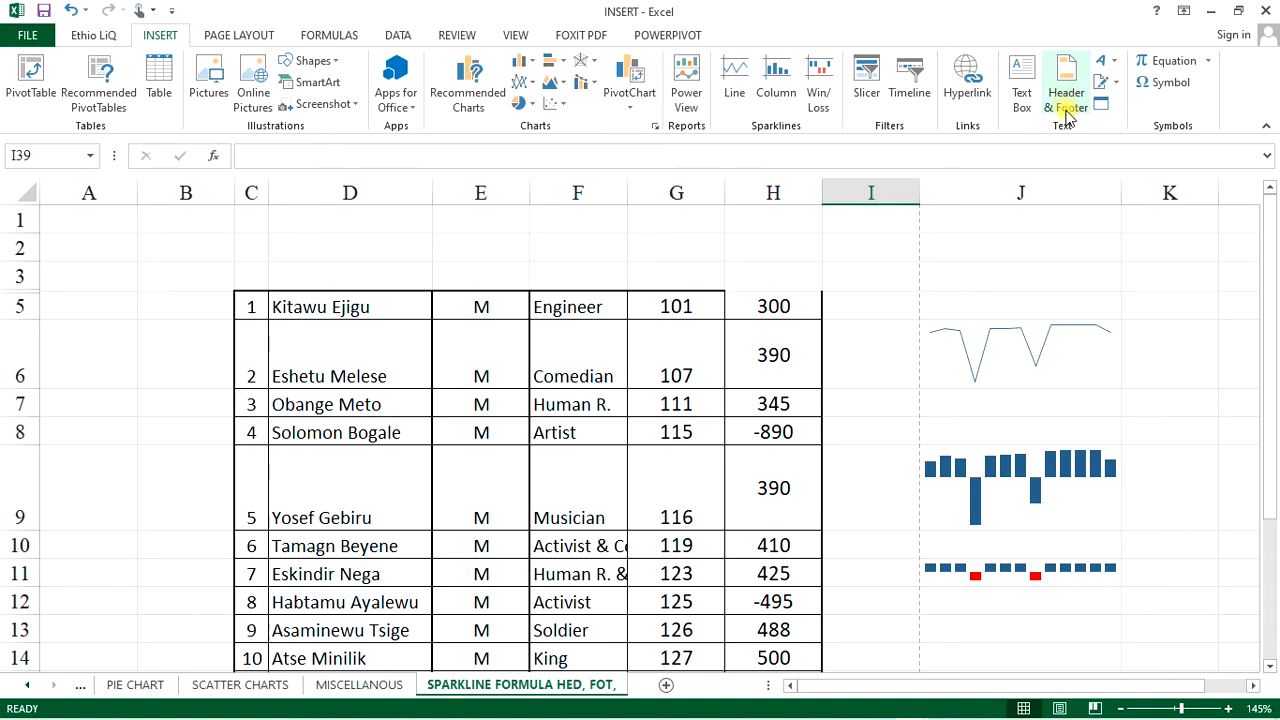
pyautogui.click(1112, 62)
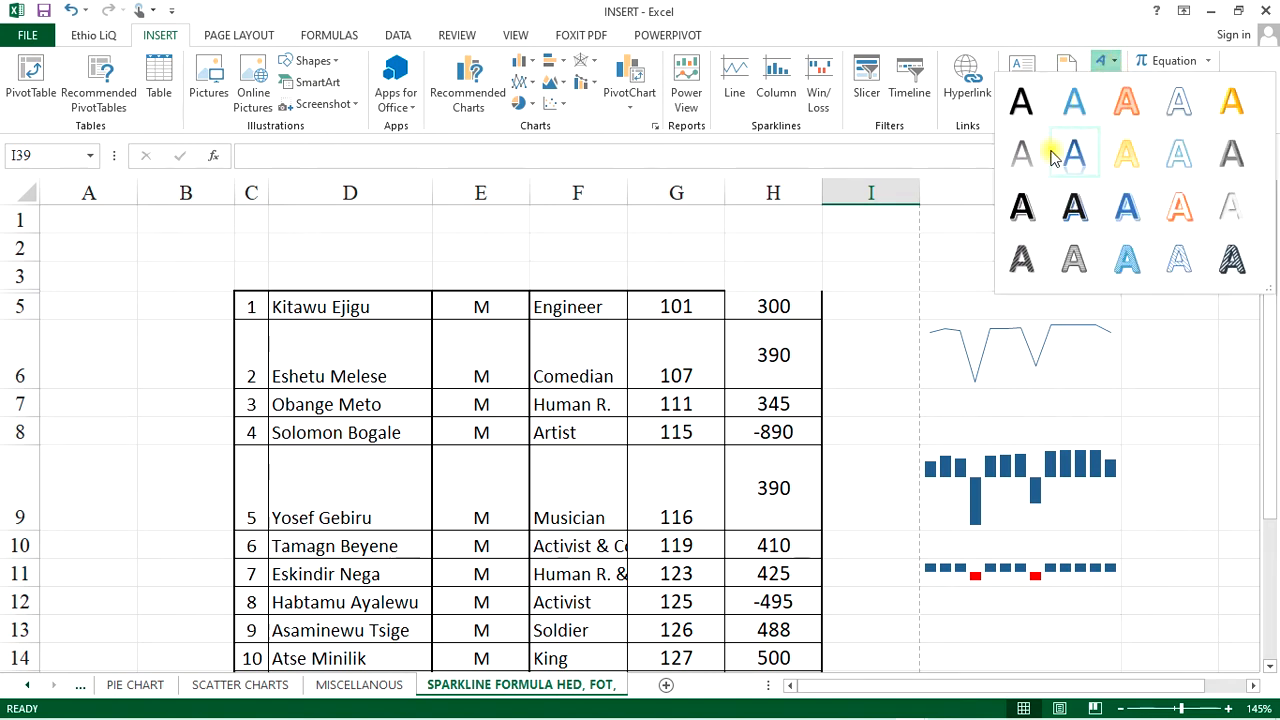
pyautogui.click(785, 352)
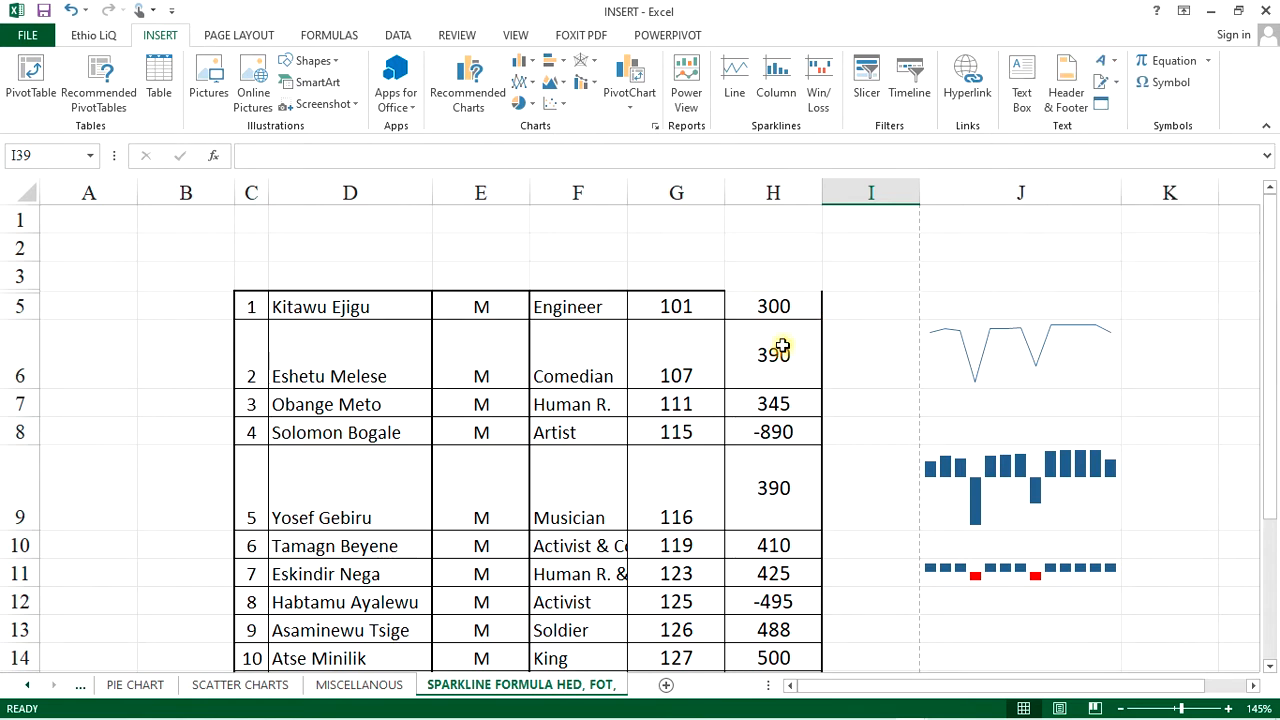
pyautogui.click(780, 354)
pyautogui.click(1114, 63)
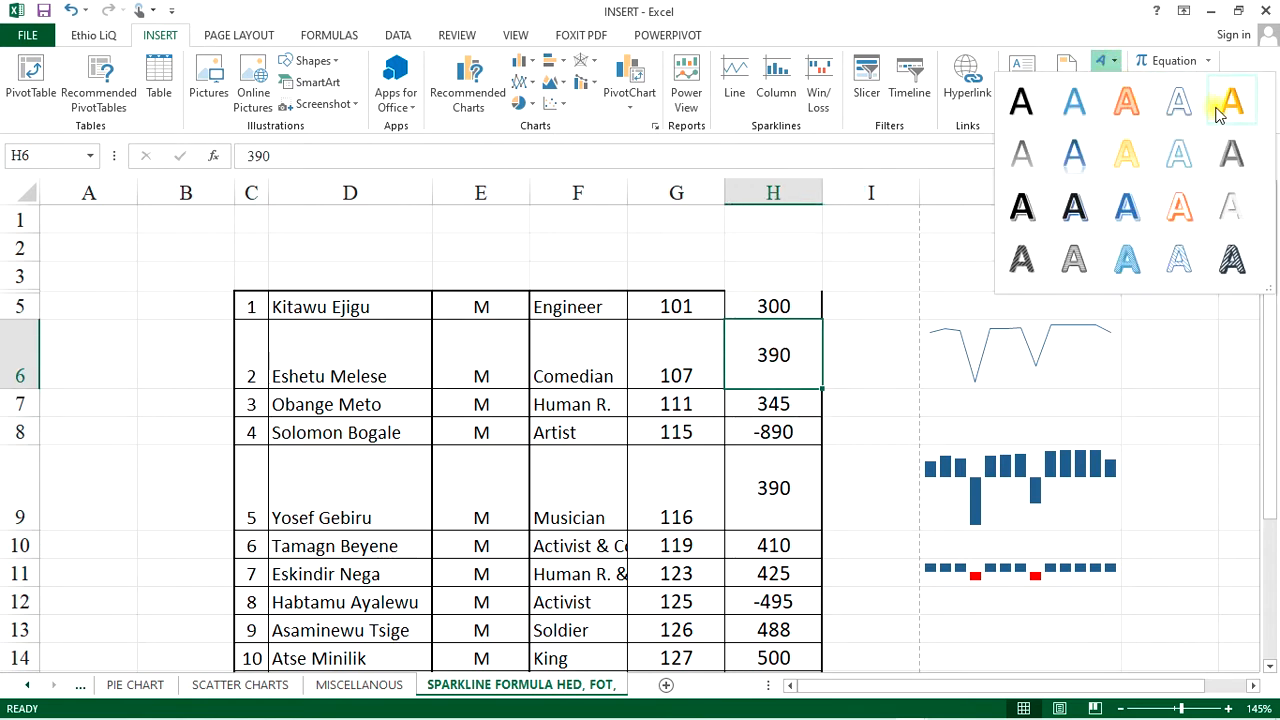
pyautogui.click(1236, 176)
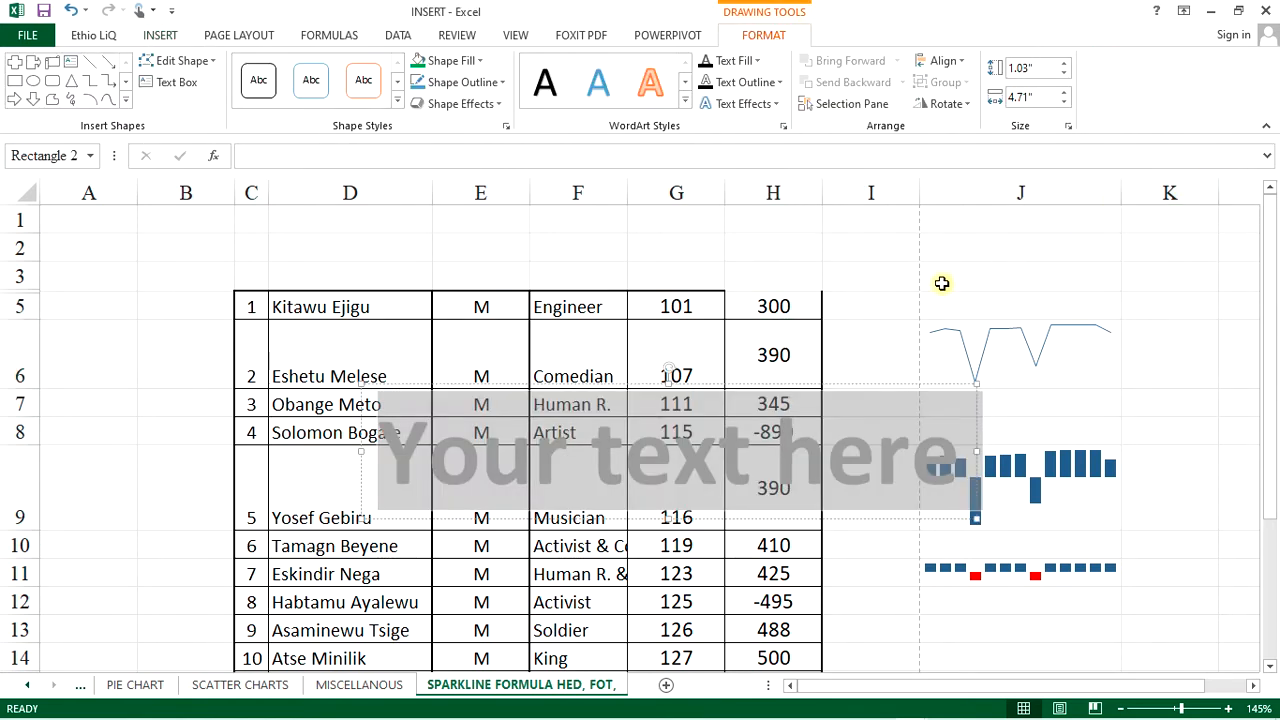
pyautogui.click(878, 400)
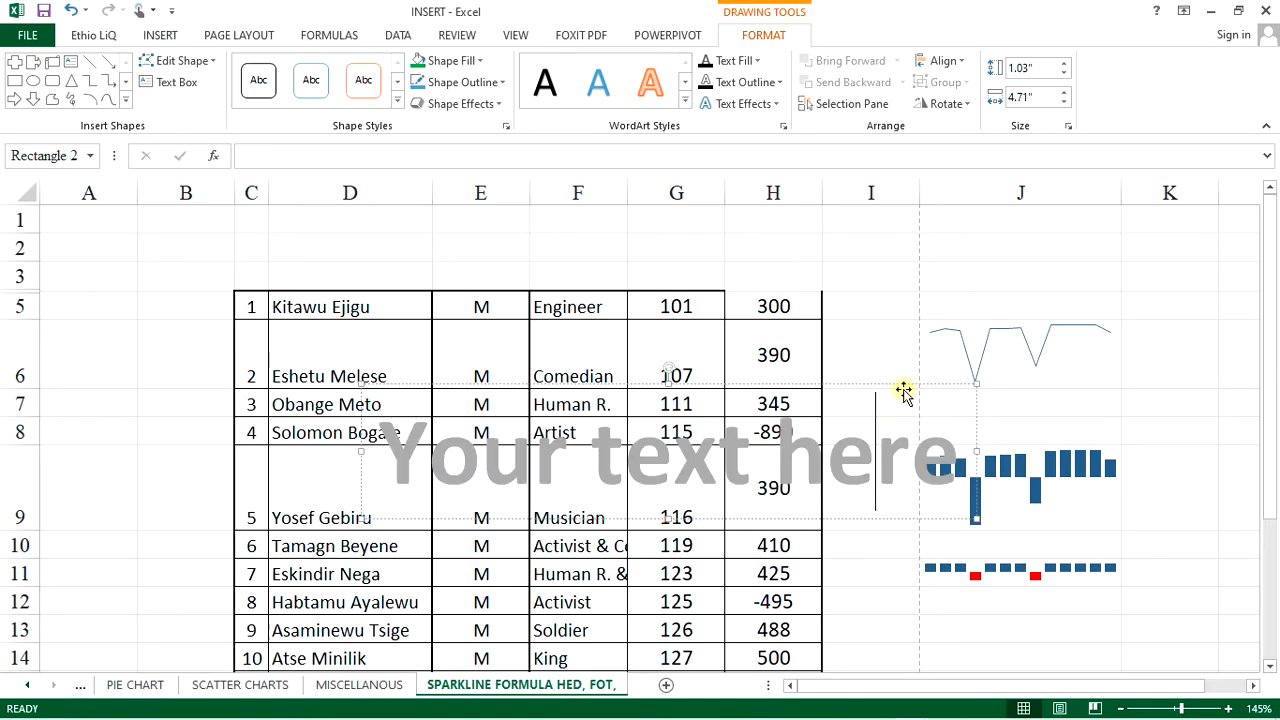
pyautogui.moveTo(903, 390); pyautogui.dragTo(752, 245)
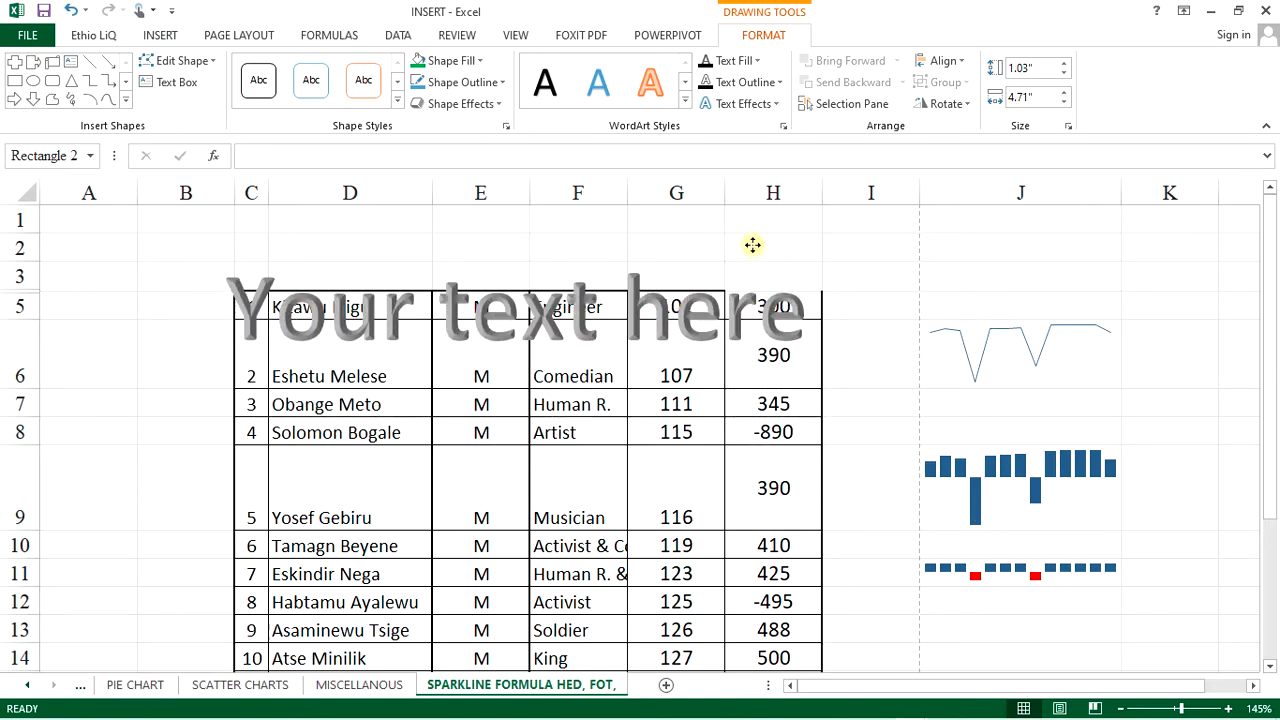
# Replace the WordArt placeholder text with Ethio LiQ.
pyautogui.moveTo(236, 298); pyautogui.dragTo(777, 318)
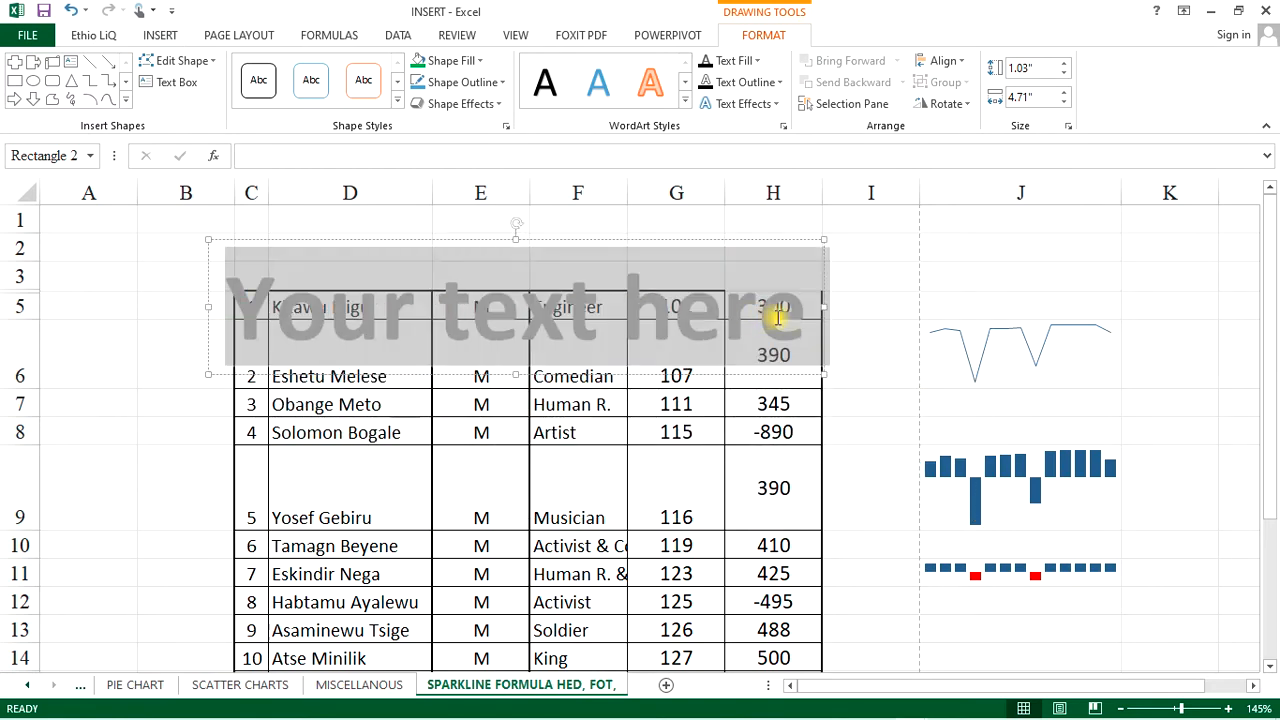
pyautogui.write('Ethio')
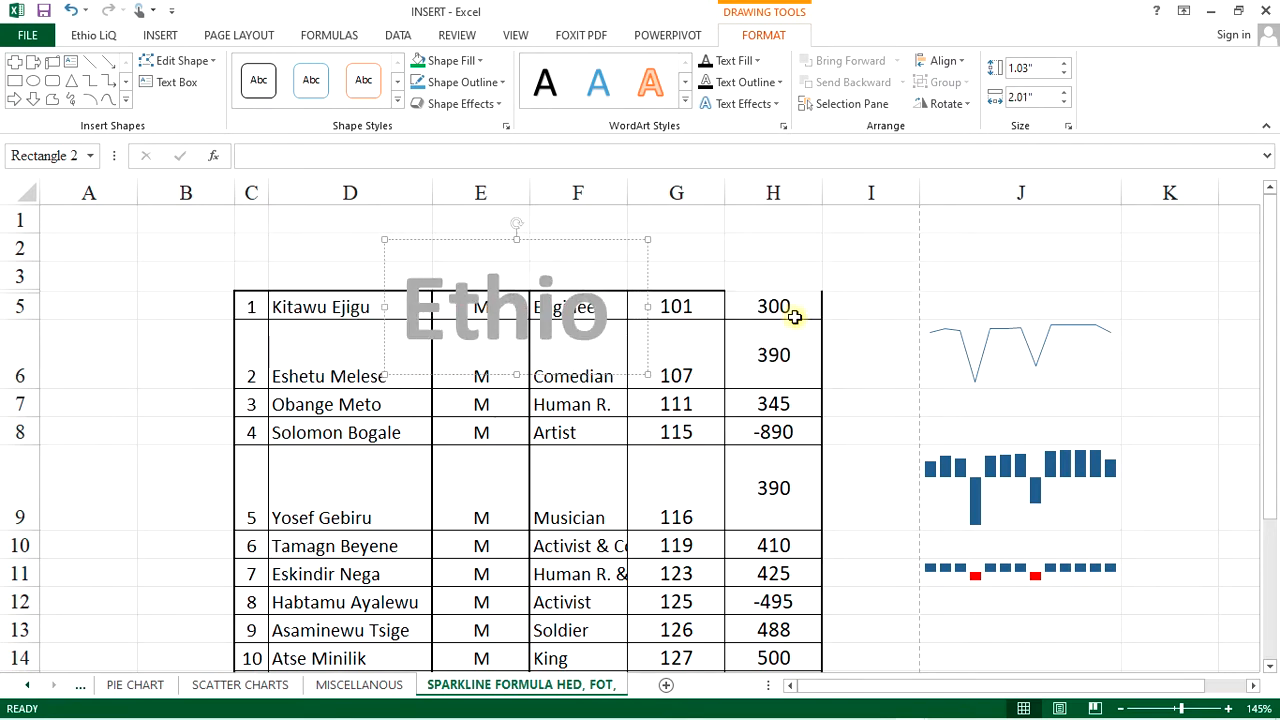
pyautogui.write(' L')
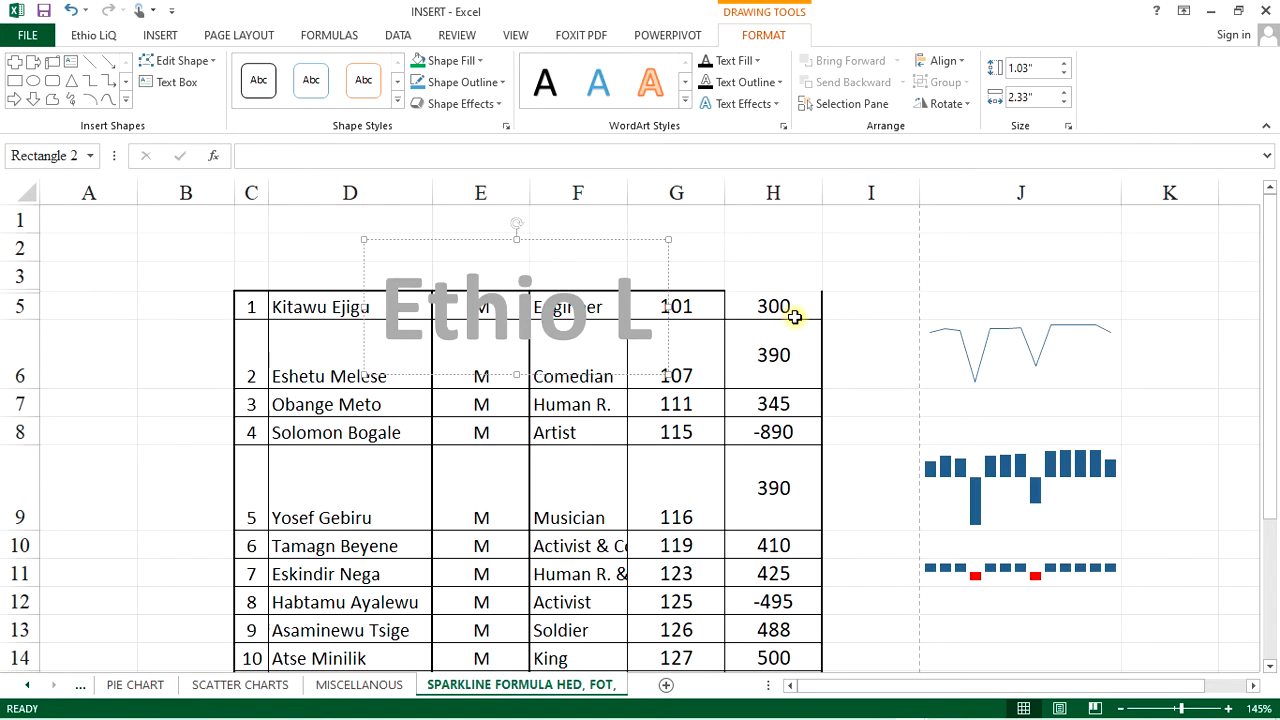
pyautogui.write('iQ')
pyautogui.click(850, 302)
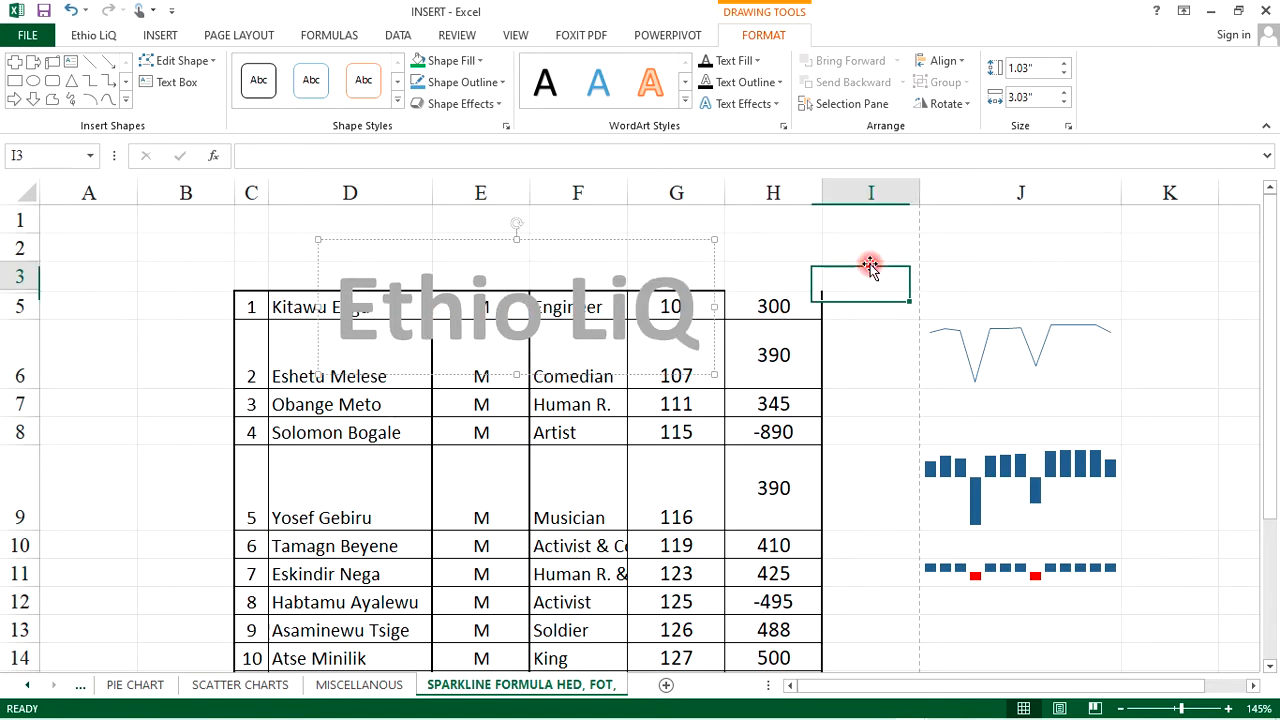
# Reduce the Ethio LiQ WordArt box to about 0.73" high and move it up to the table's top edge.
pyautogui.click(686, 277)
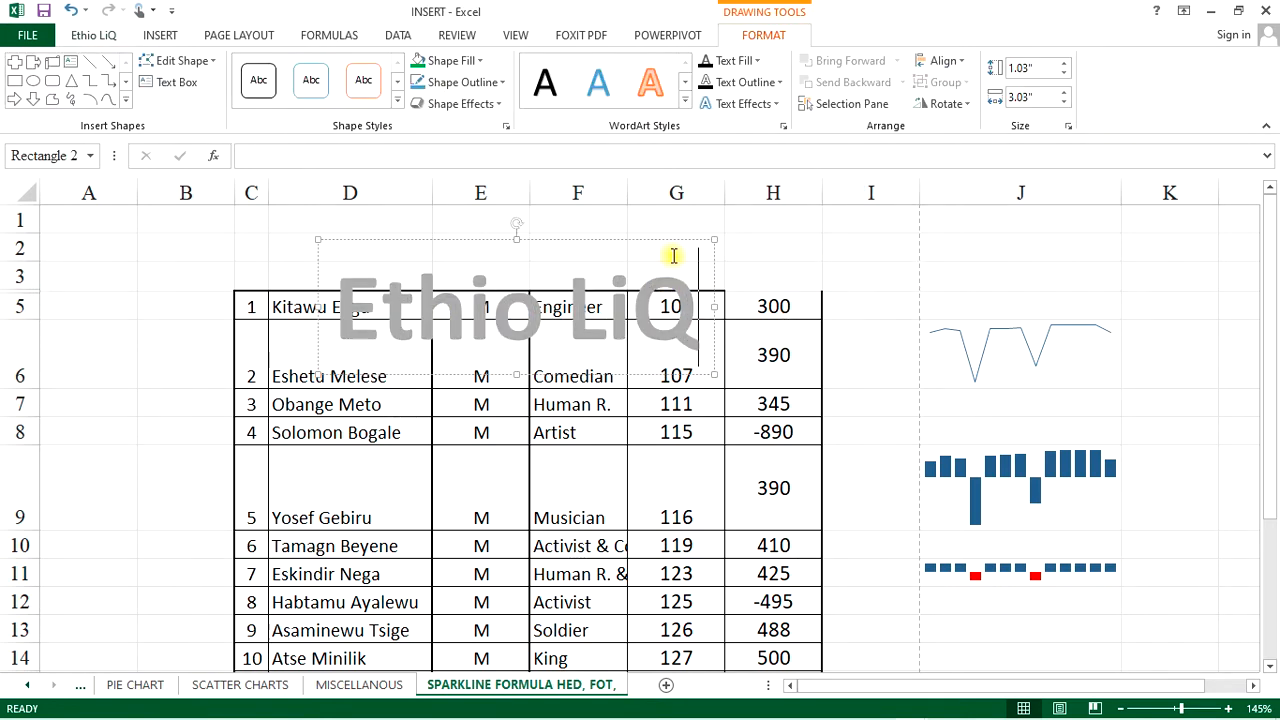
pyautogui.click(669, 243)
pyautogui.moveTo(515, 229); pyautogui.dragTo(552, 215)
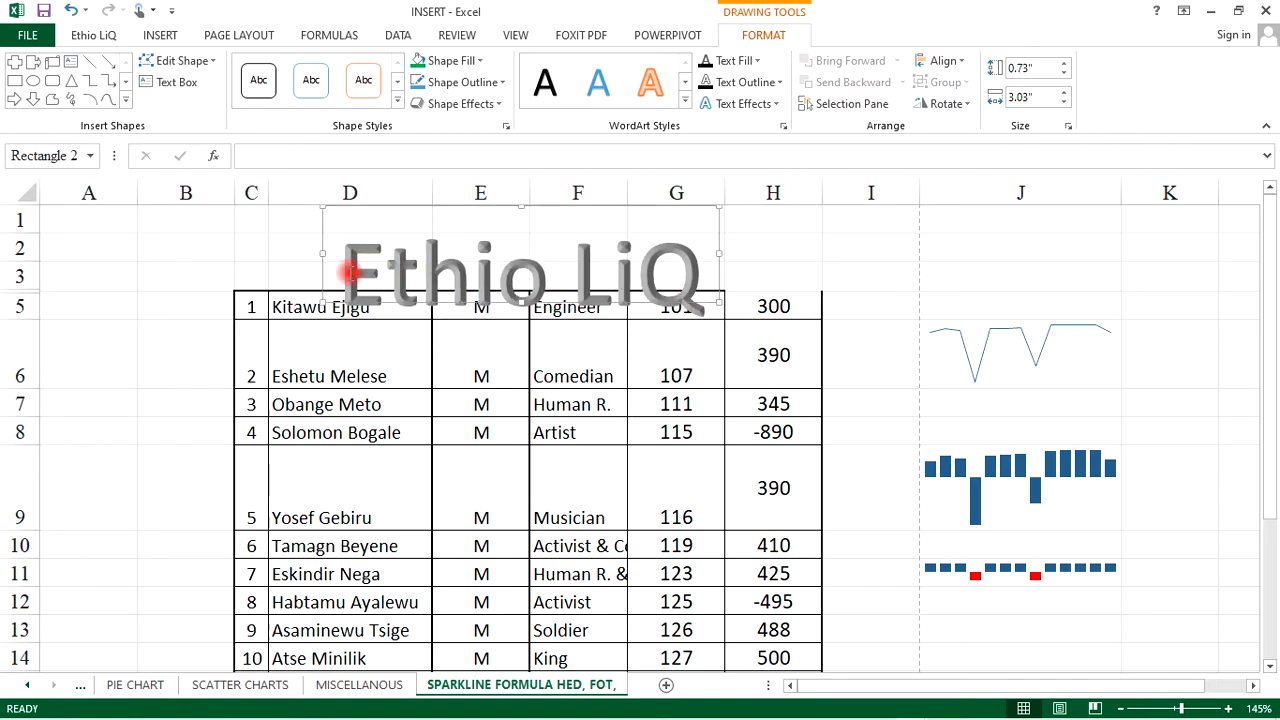
# Set the Ethio LiQ WordArt text to font size 40.
pyautogui.moveTo(354, 275); pyautogui.dragTo(674, 263)
pyautogui.click(85, 38)
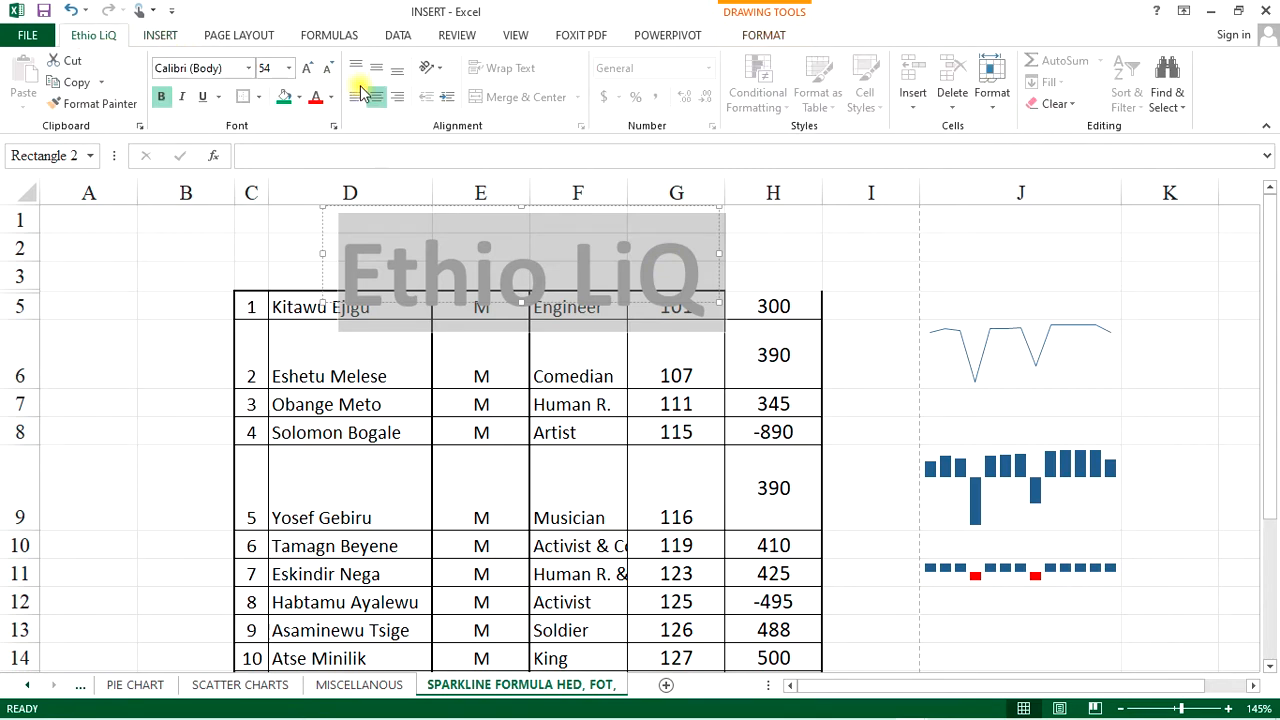
pyautogui.click(323, 68)
pyautogui.click(323, 68)
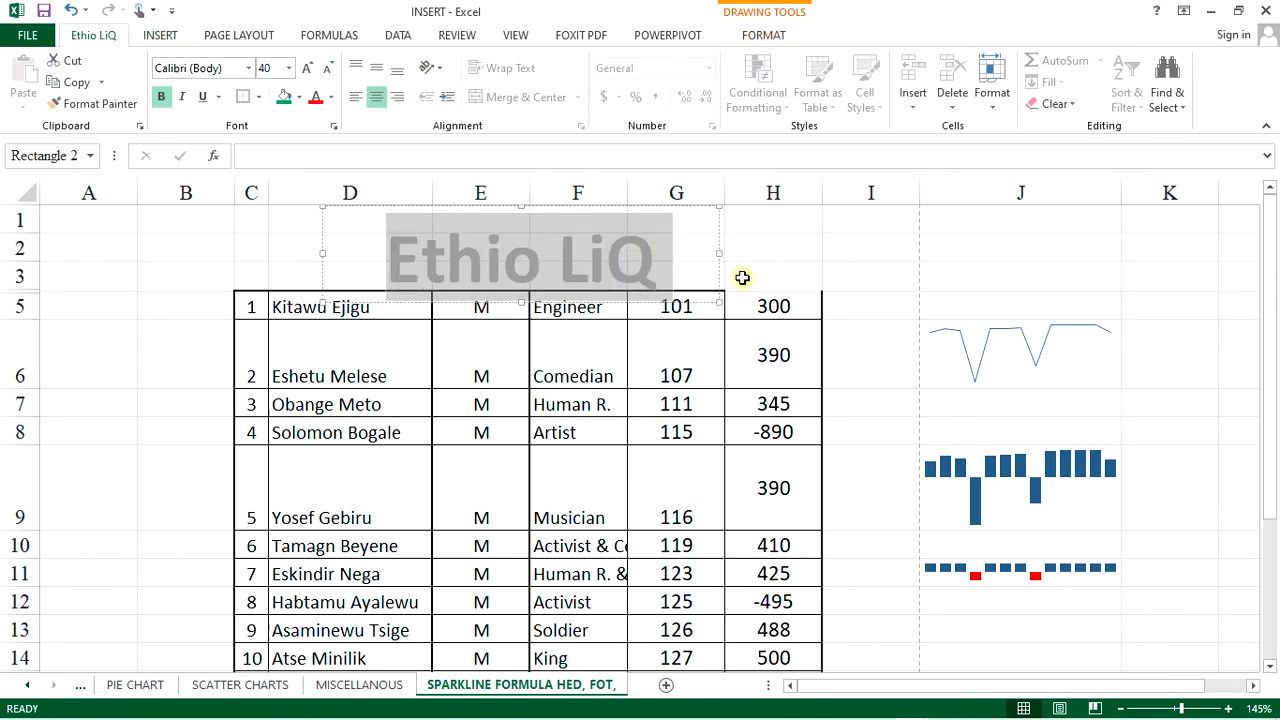
pyautogui.click(740, 277)
pyautogui.click(640, 258)
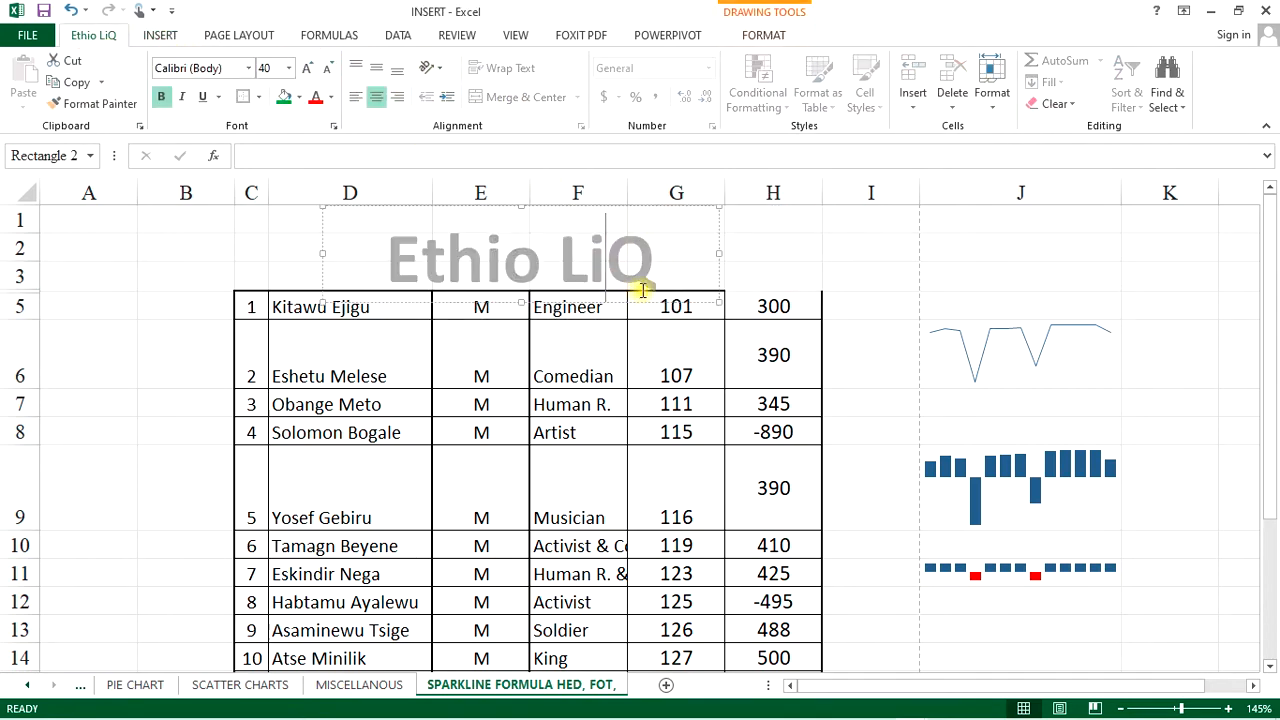
pyautogui.click(228, 250)
# Insert two blank rows above row 1 of the worksheet.
pyautogui.click(20, 219)
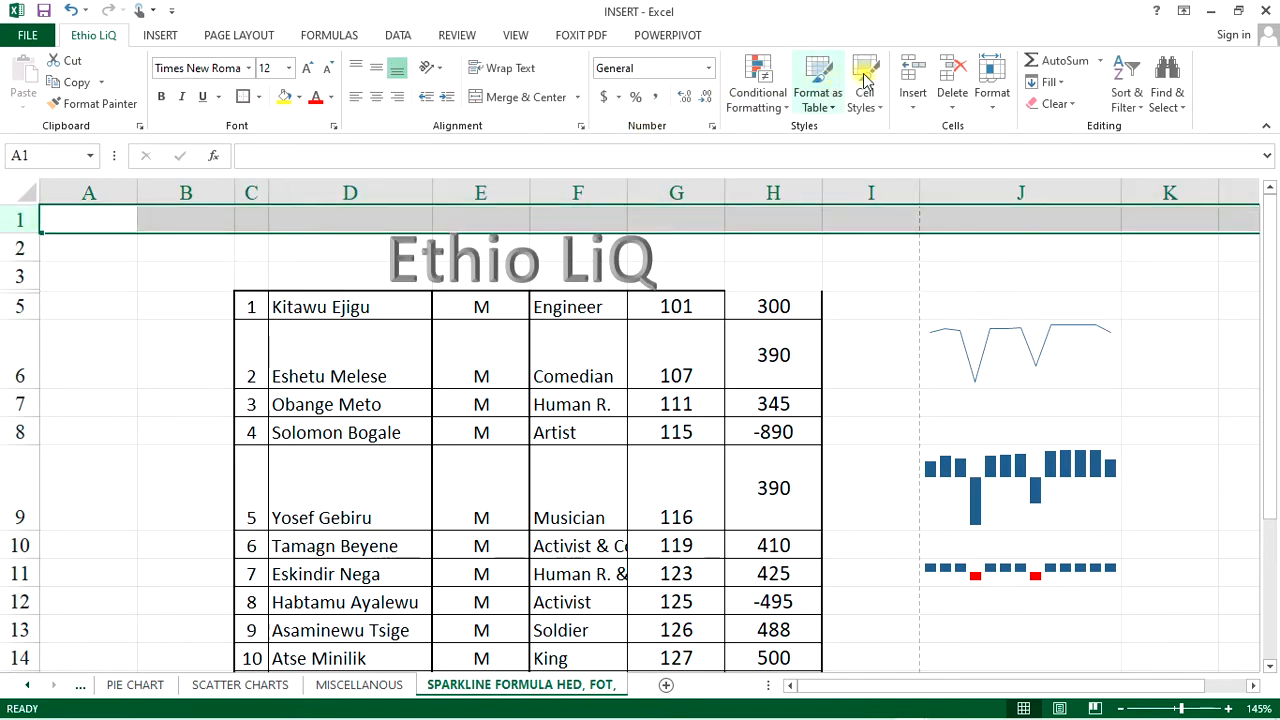
pyautogui.click(910, 68)
pyautogui.click(910, 68)
pyautogui.click(748, 274)
# Move the Ethio LiQ WordArt up to about rows 2 to 5 so it clears the table's first row.
pyautogui.click(606, 318)
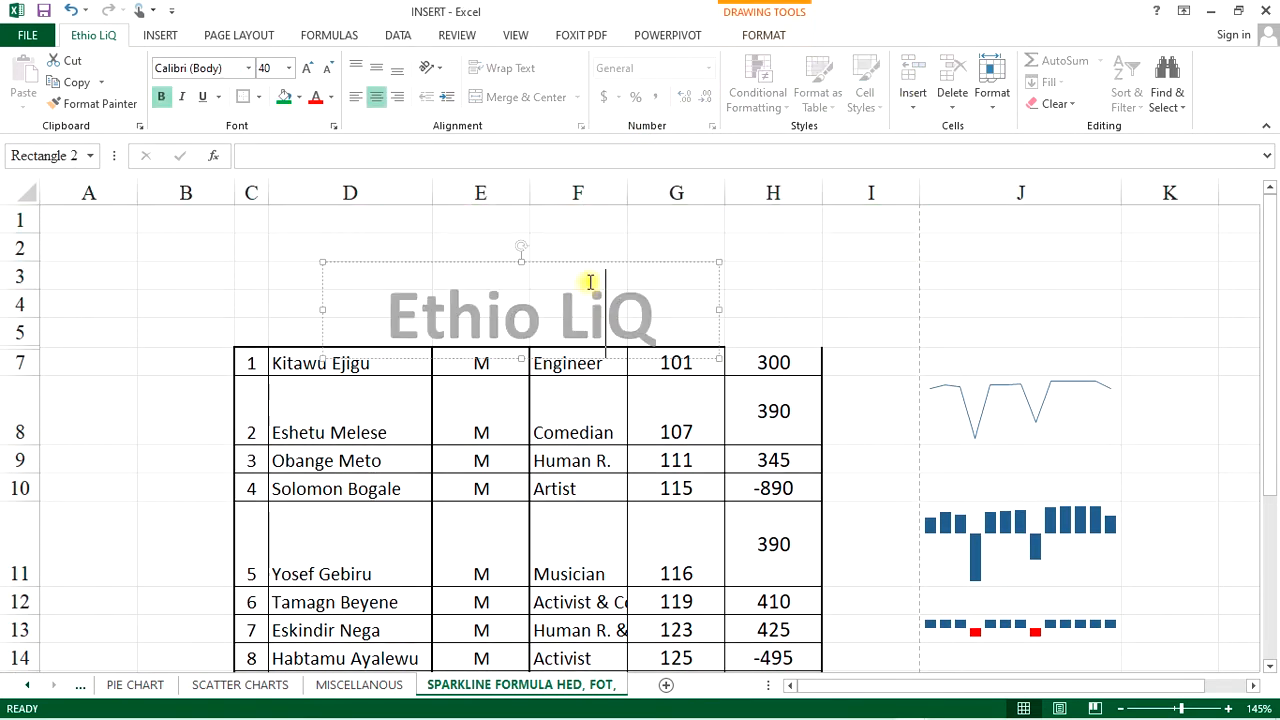
pyautogui.moveTo(600, 268); pyautogui.dragTo(600, 235)
pyautogui.click(386, 280)
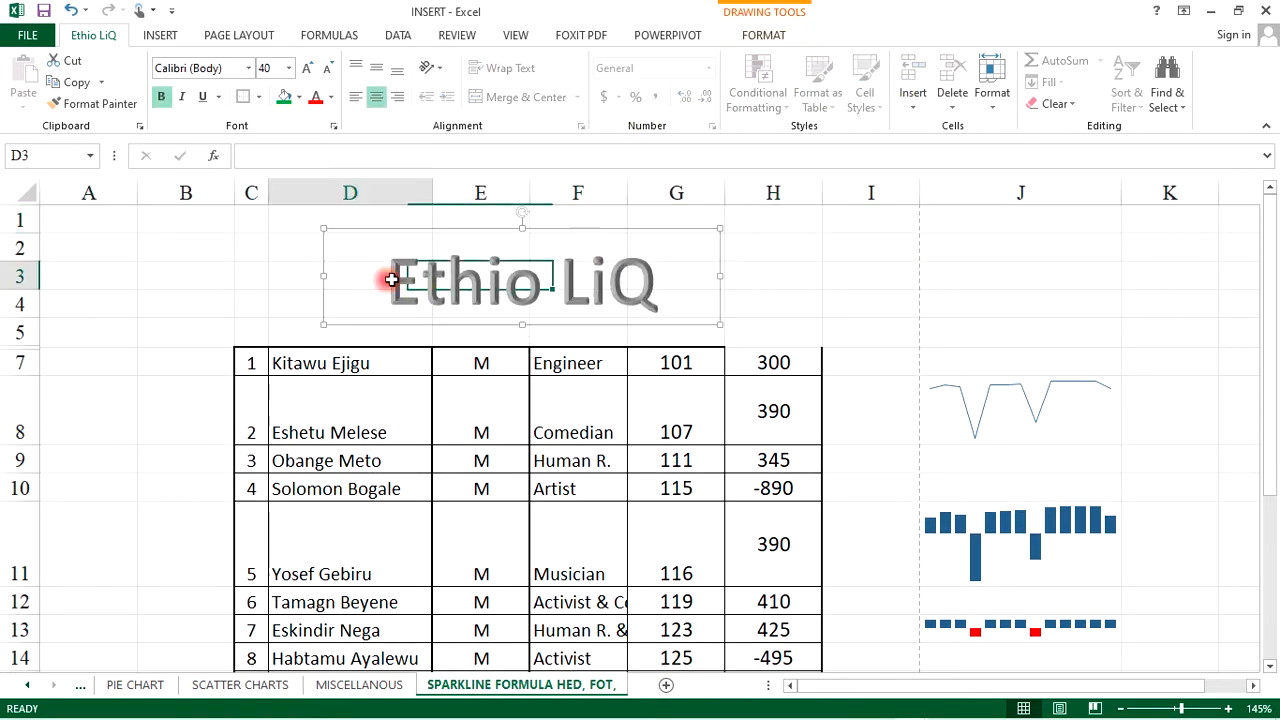
pyautogui.click(750, 292)
# Change the font color of the whole Ethio LiQ WordArt text to standard red.
pyautogui.click(597, 291)
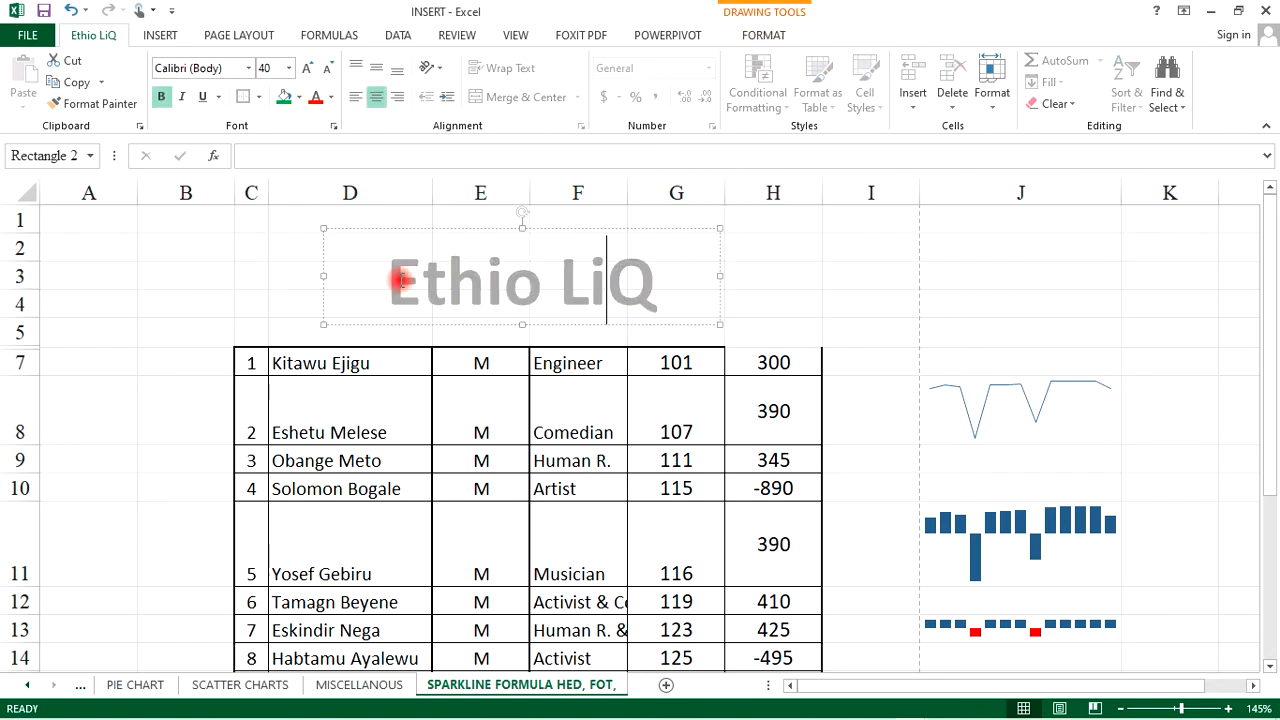
pyautogui.moveTo(400, 286); pyautogui.dragTo(731, 291)
pyautogui.click(162, 36)
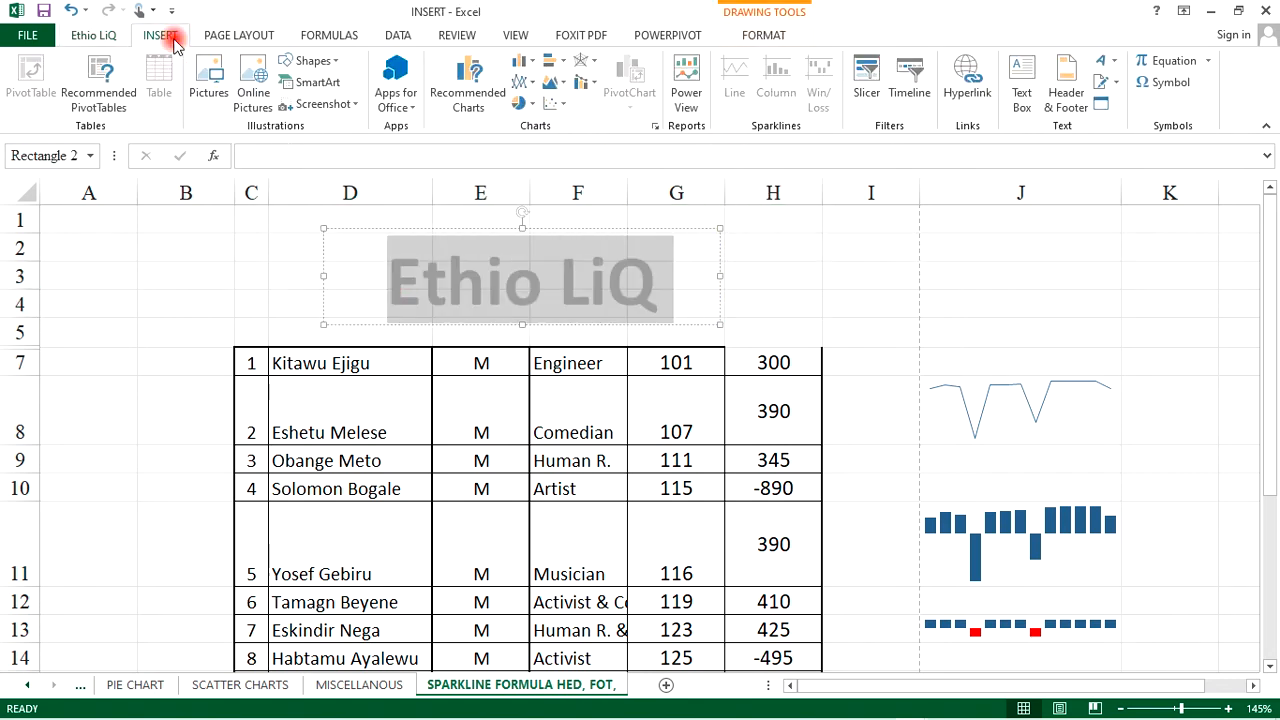
pyautogui.click(122, 36)
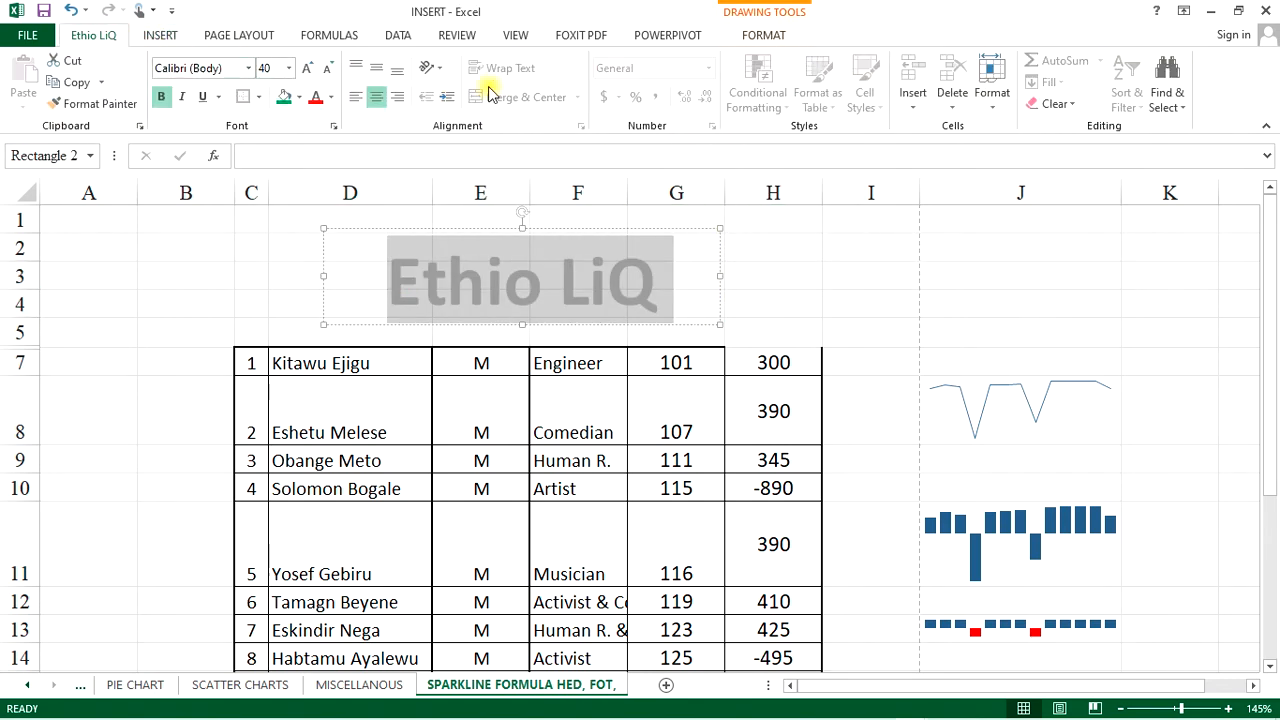
pyautogui.click(331, 97)
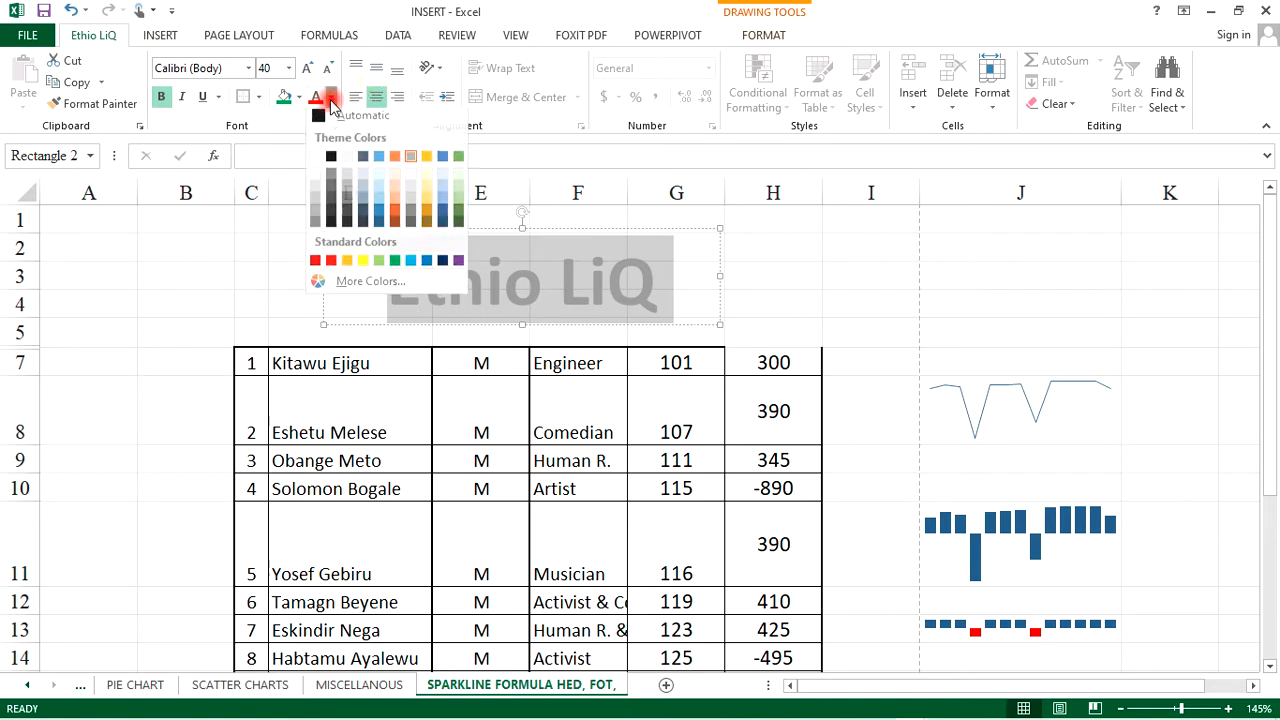
pyautogui.click(316, 266)
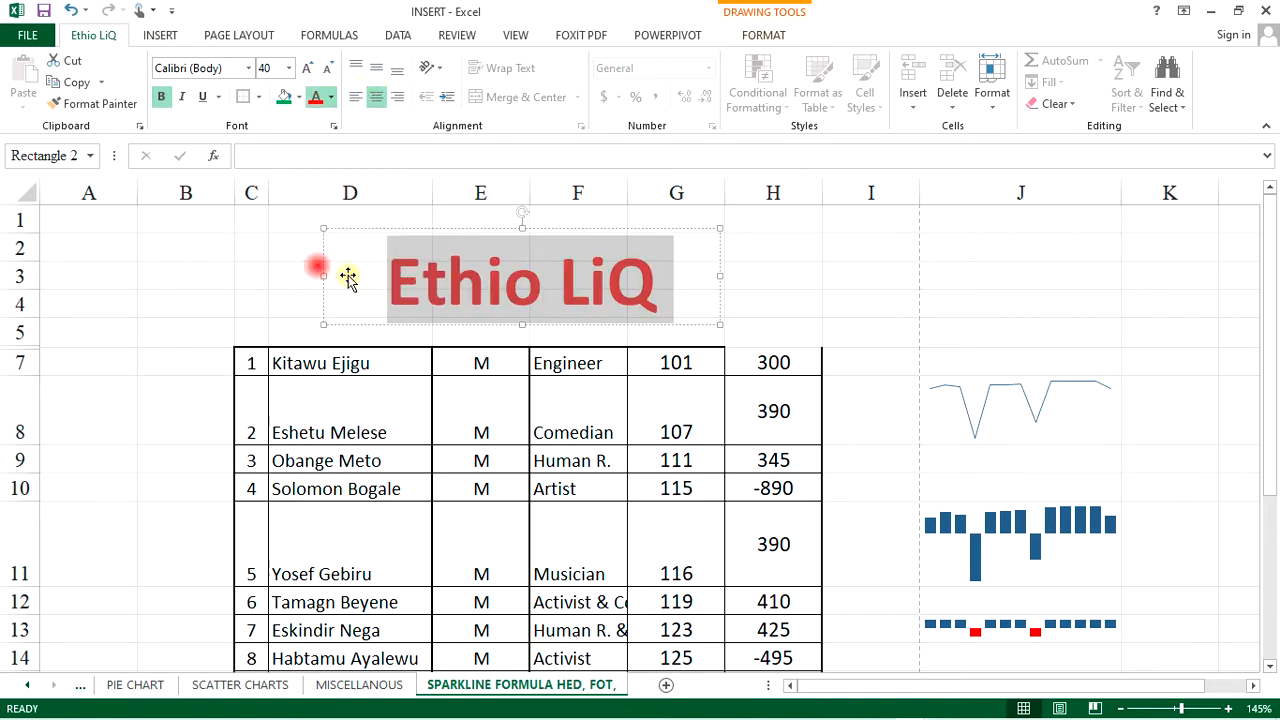
pyautogui.click(866, 304)
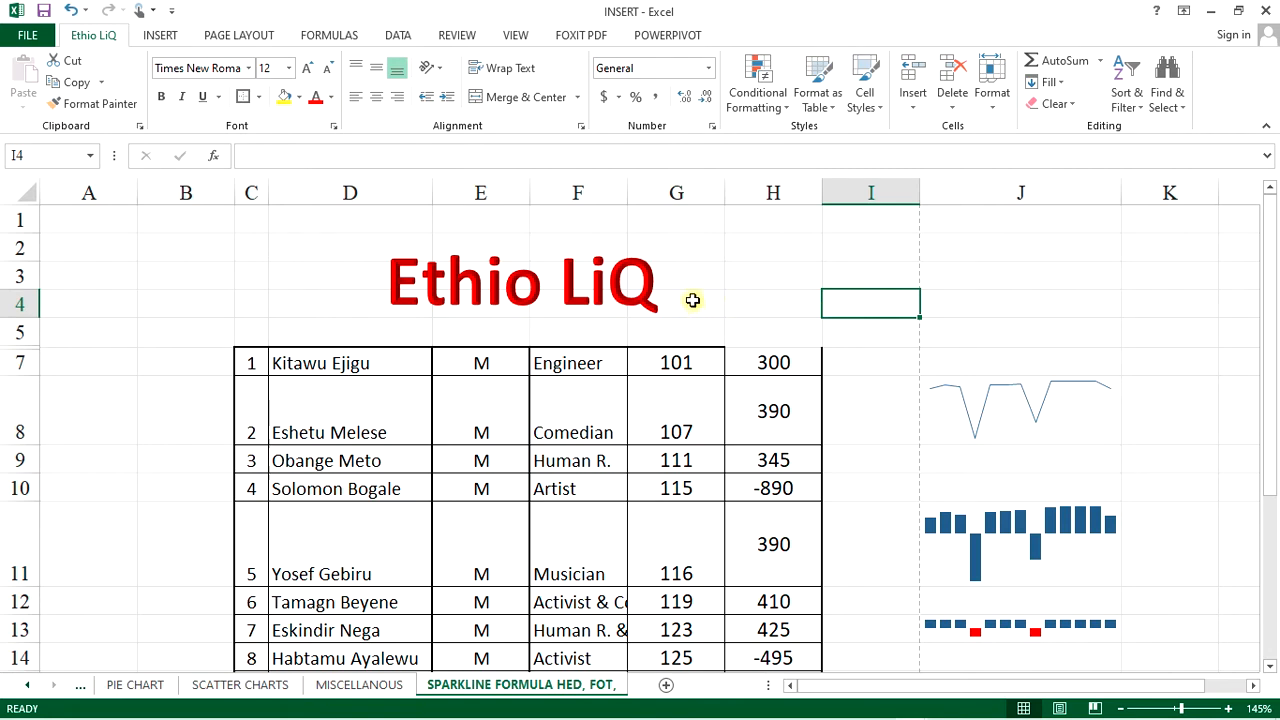
pyautogui.click(608, 288)
pyautogui.click(900, 282)
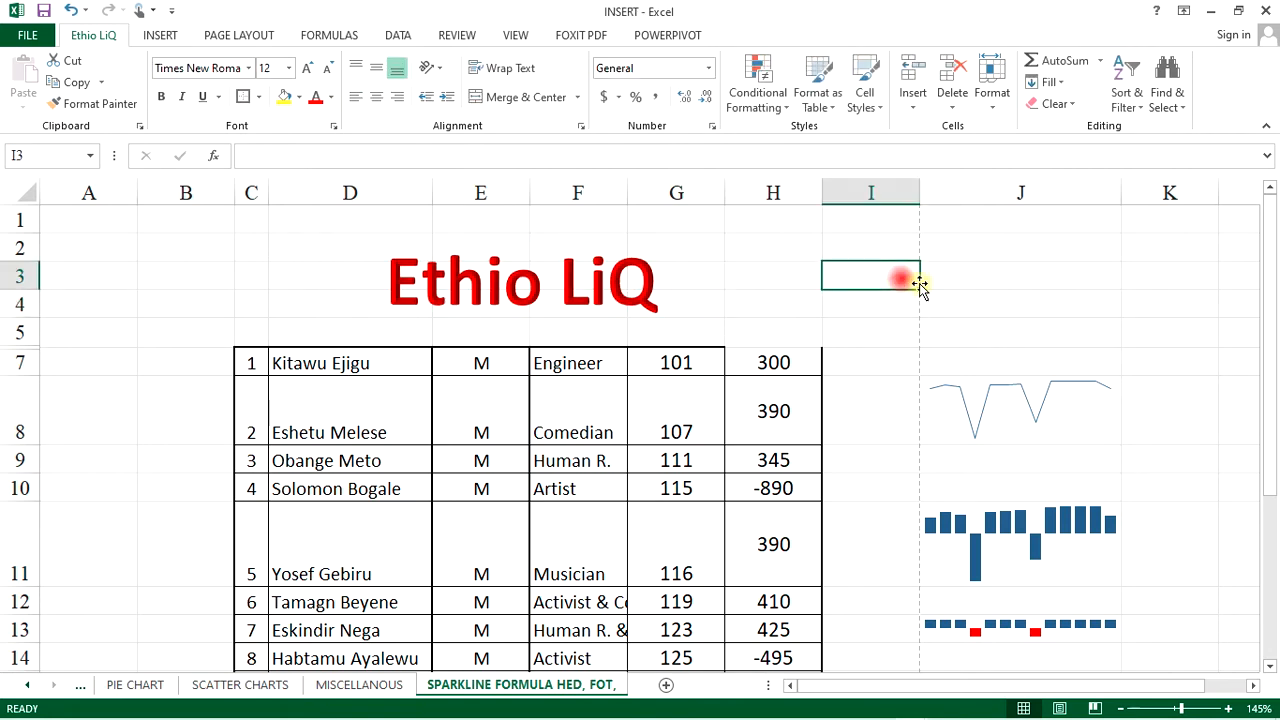
pyautogui.click(150, 38)
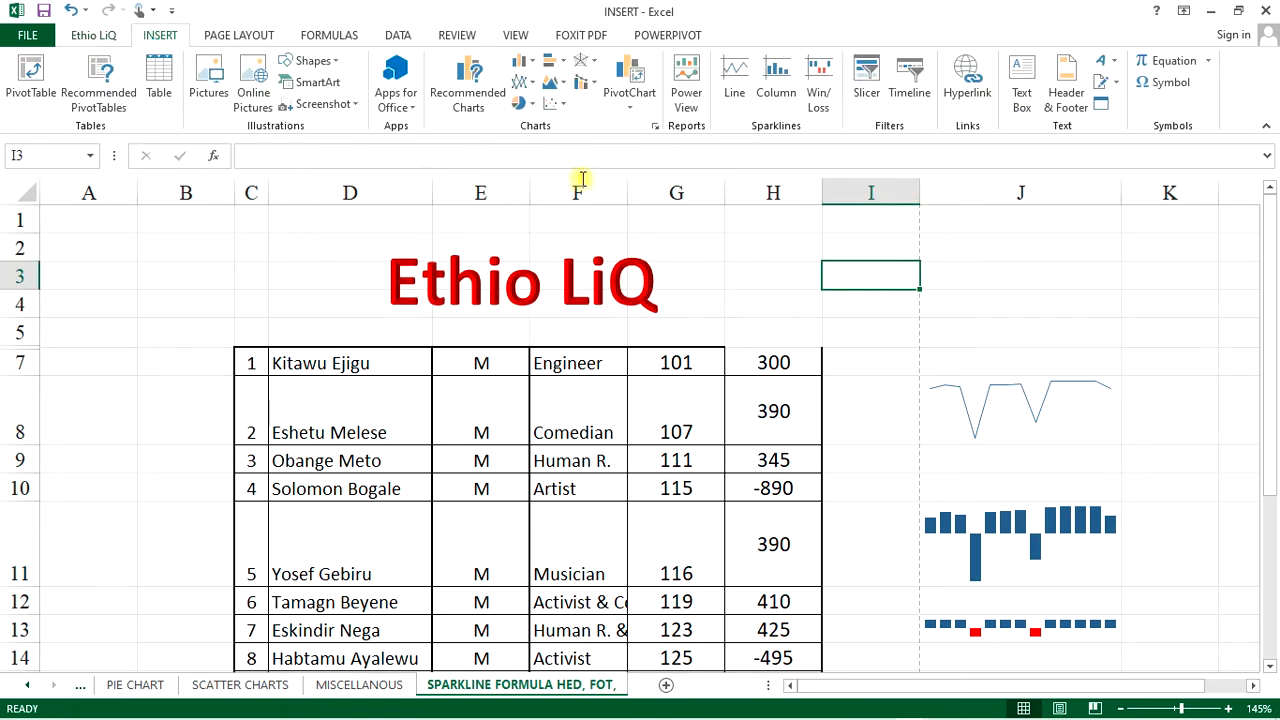
pyautogui.click(1112, 62)
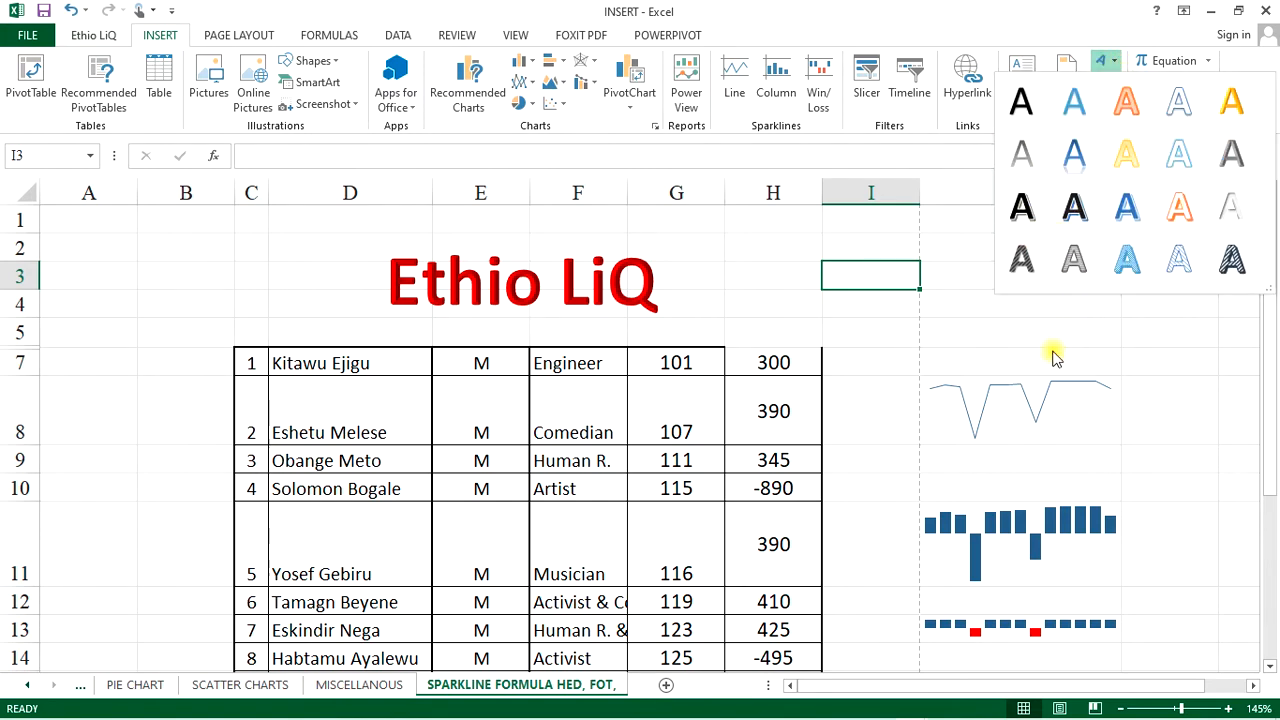
pyautogui.click(983, 328)
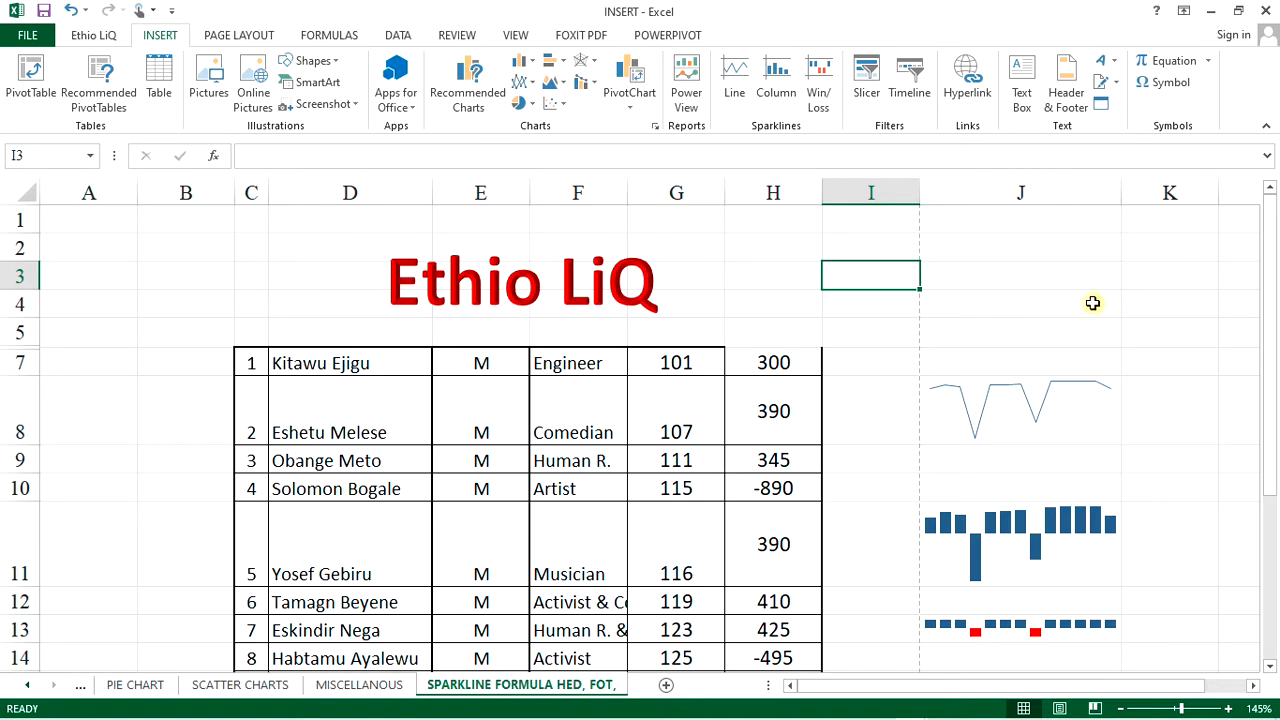
pyautogui.click(1012, 276)
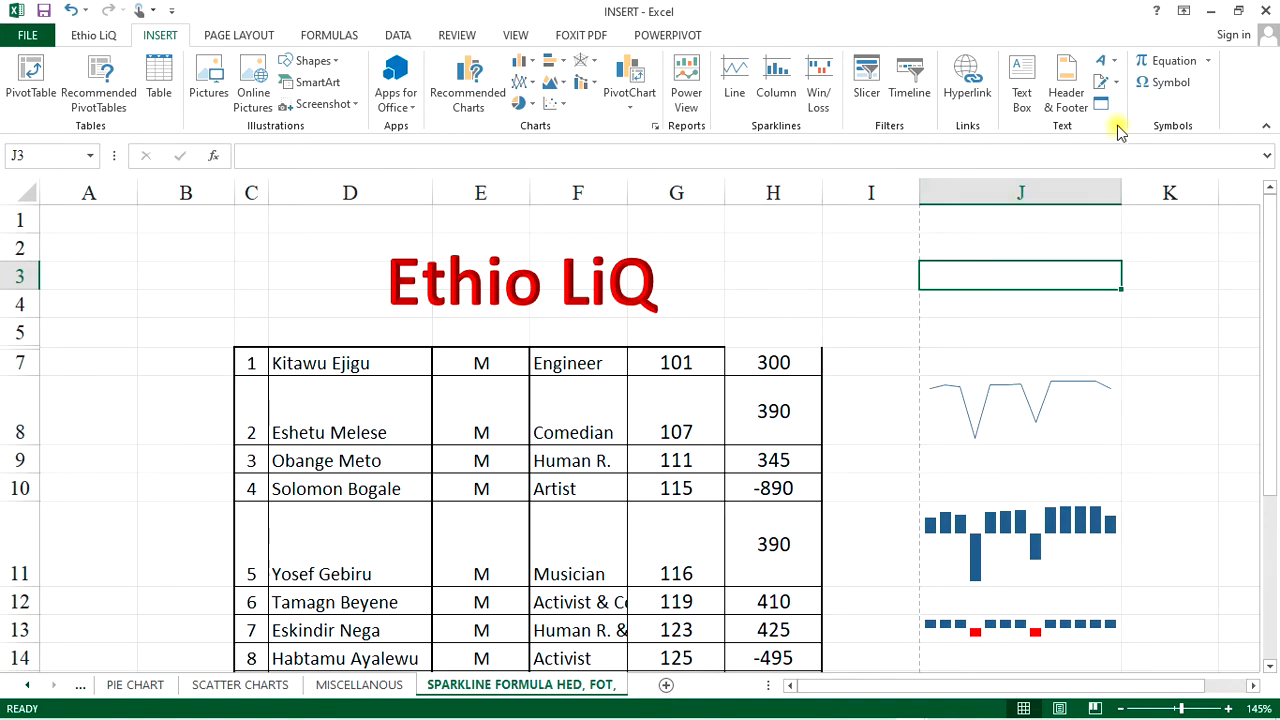
# Insert the built-in Area of Circle equation and move its box onto cells M3 and N3, in the empty columns beyond the sparklines.
pyautogui.click(831, 387)
pyautogui.press('Right')
pyautogui.press('Right')
pyautogui.press('Right')
pyautogui.press('Right')
pyautogui.press('Right')
pyautogui.press('Right')
pyautogui.press('Right')
pyautogui.press('Right')
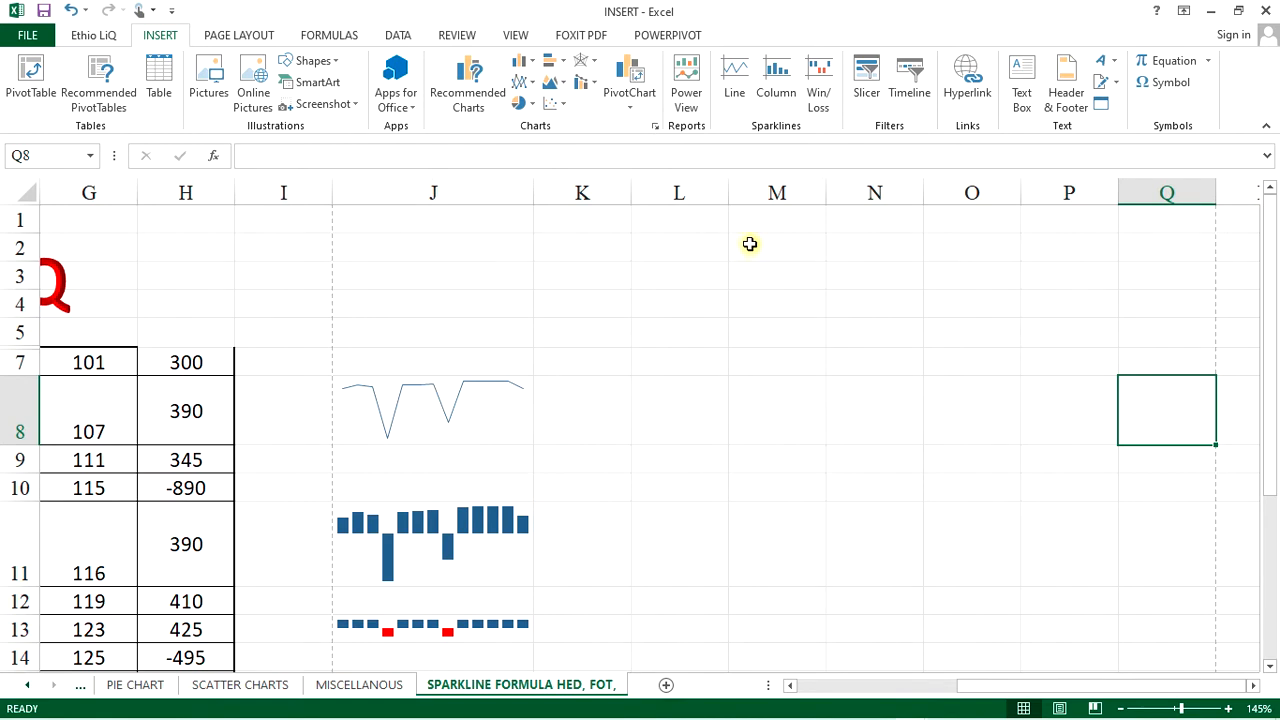
pyautogui.click(749, 244)
pyautogui.click(742, 271)
pyautogui.click(1209, 63)
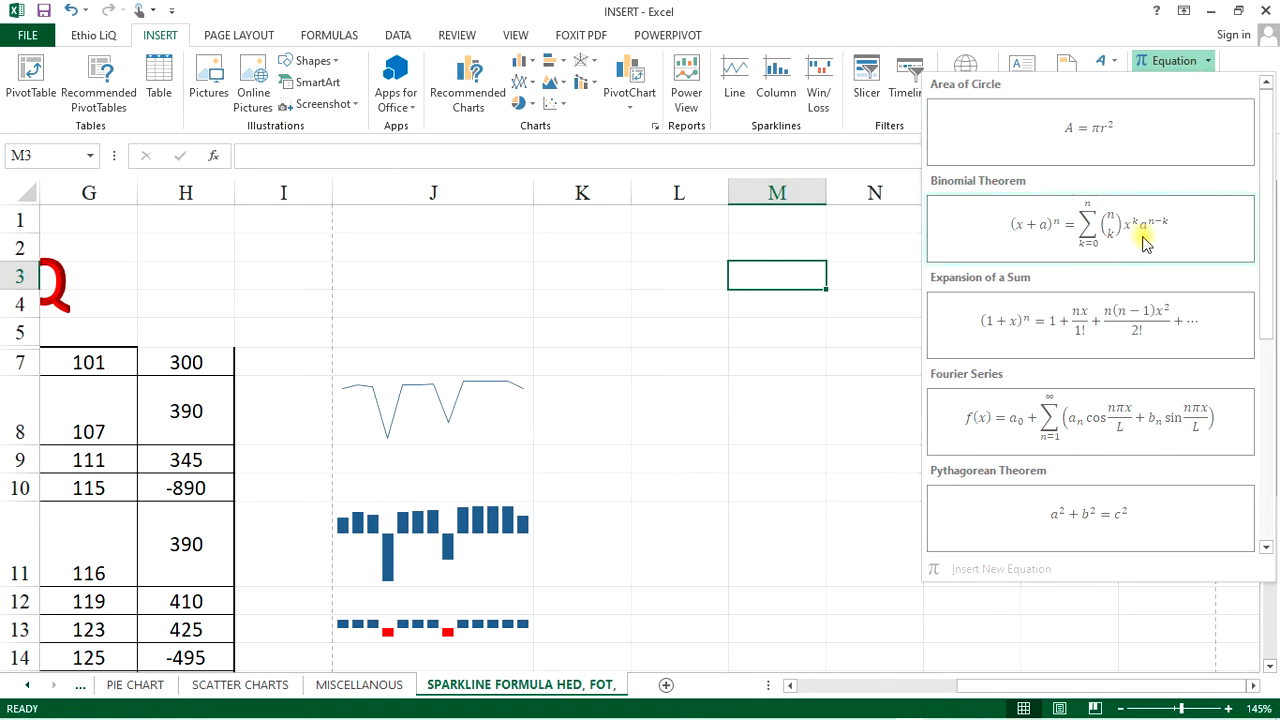
pyautogui.scroll(-2, 1140, 242)
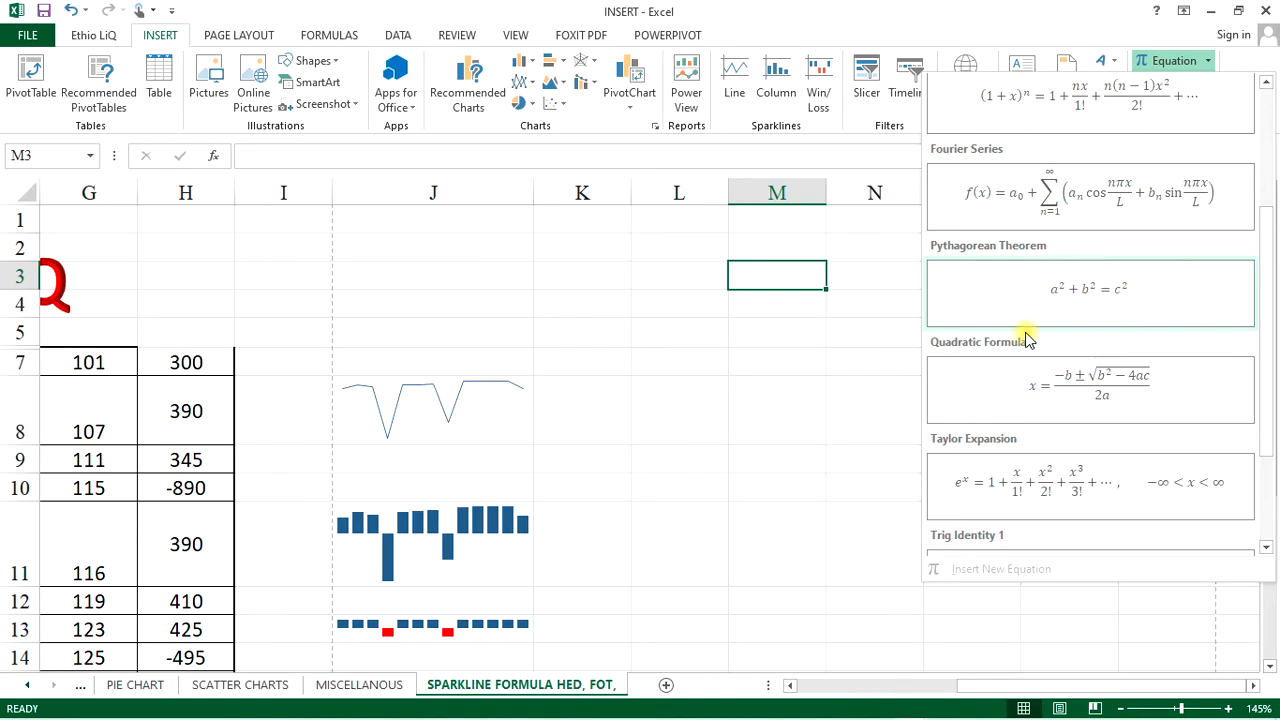
pyautogui.scroll(-2, 1108, 342)
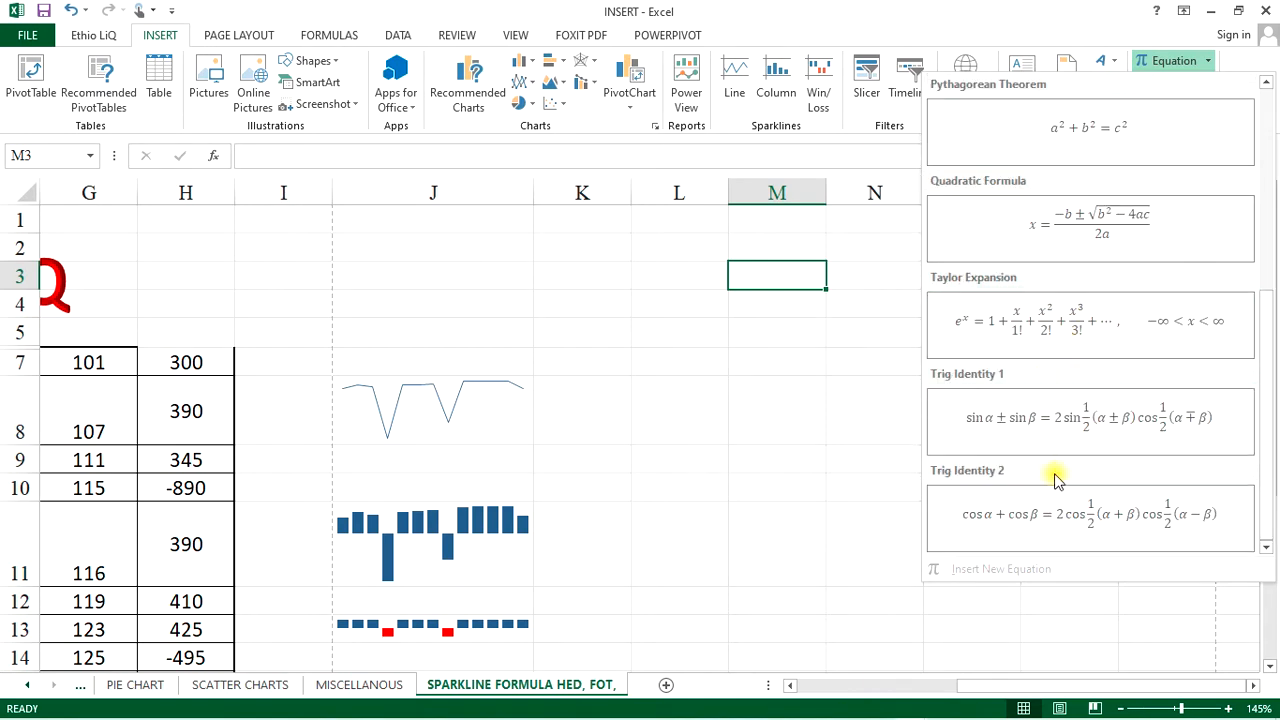
pyautogui.scroll(4, 1100, 428)
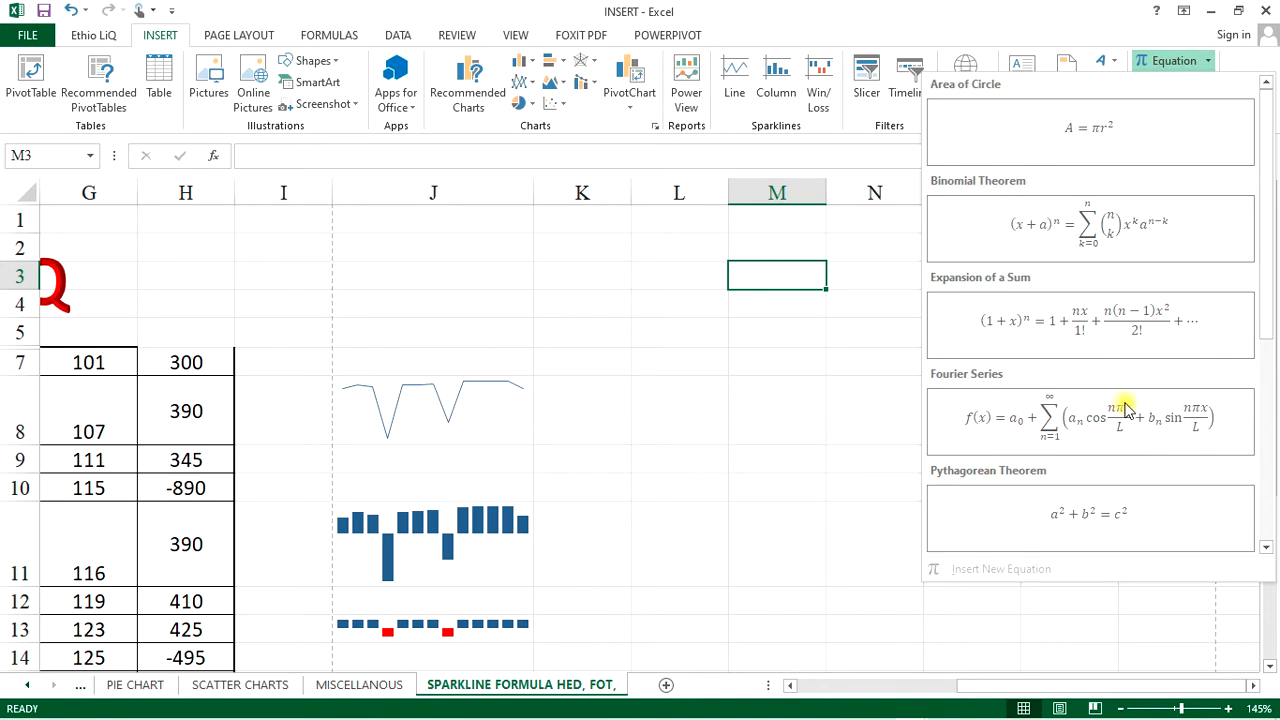
pyautogui.click(1114, 131)
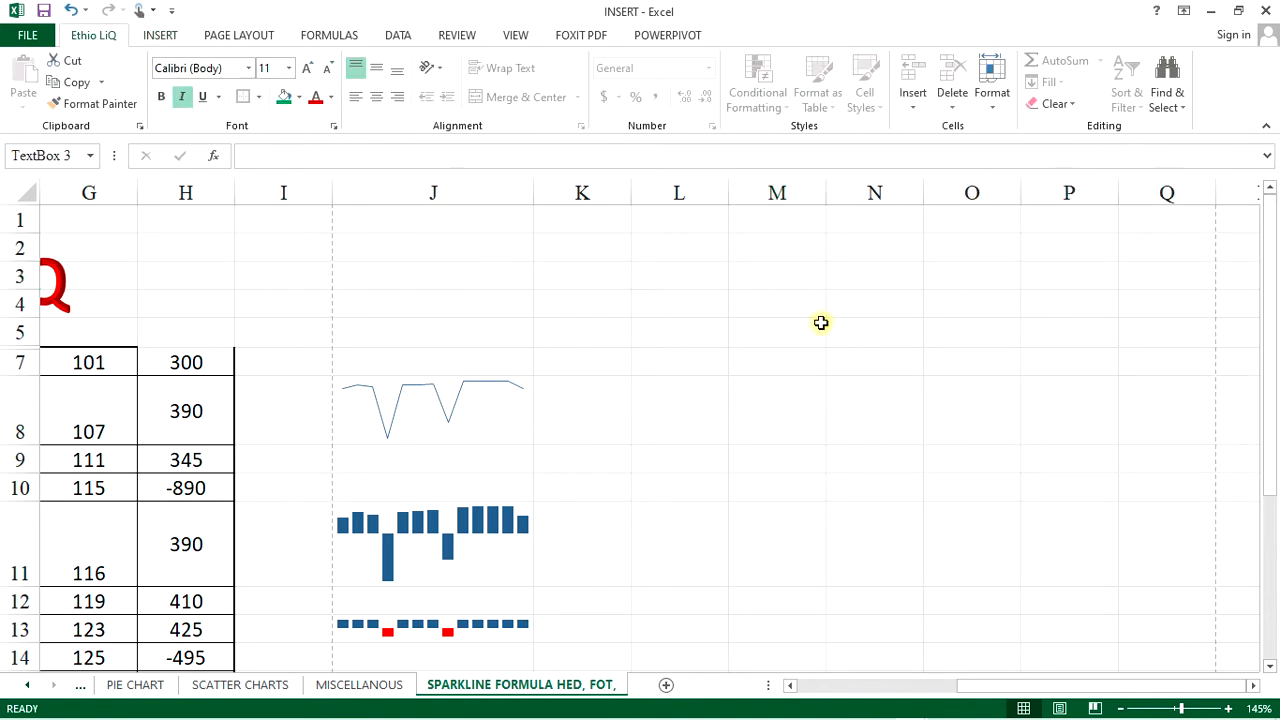
pyautogui.moveTo(689, 442); pyautogui.dragTo(825, 258)
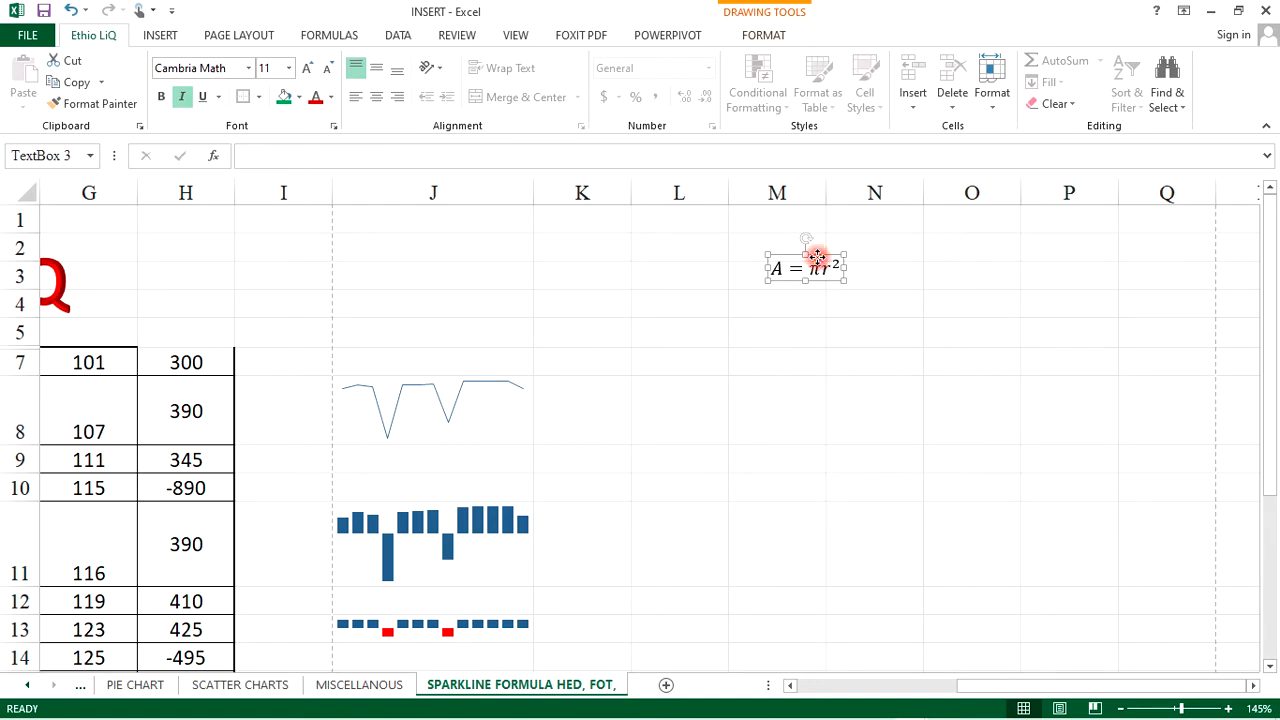
pyautogui.click(830, 305)
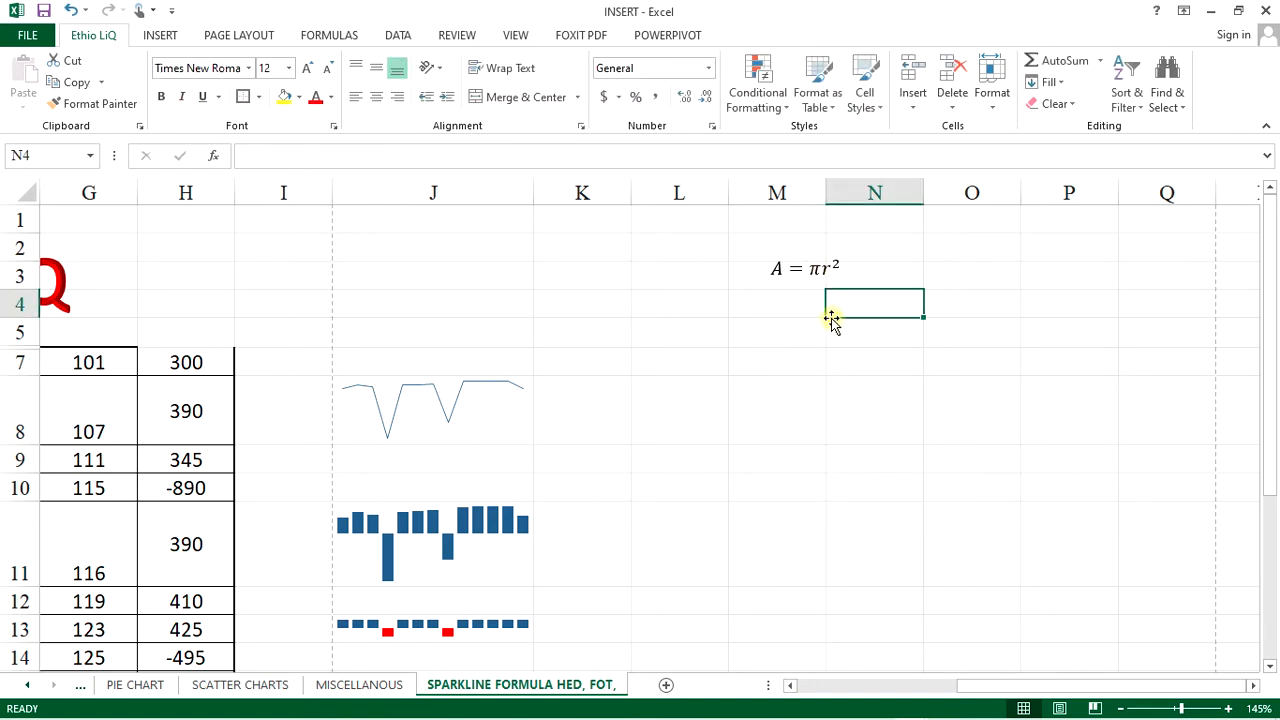
# Add the Basic Math symbol β before π in the circle area equation.
pyautogui.click(830, 262)
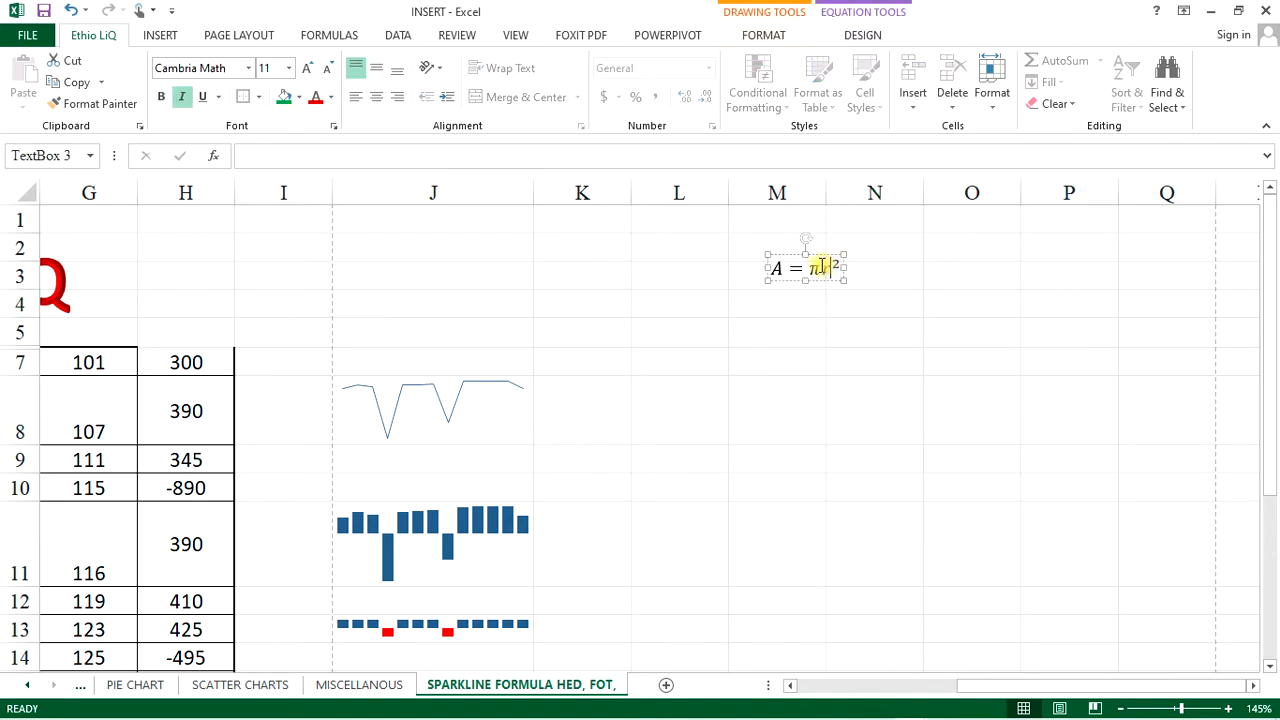
pyautogui.click(775, 37)
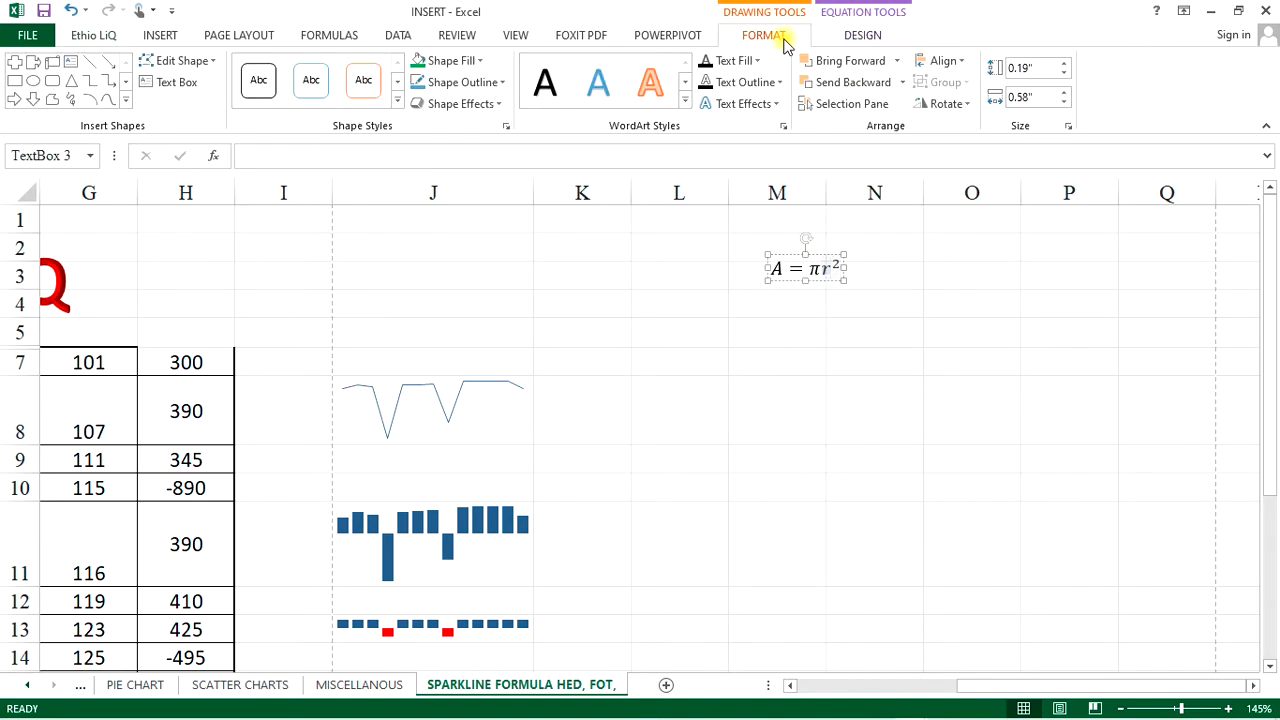
pyautogui.click(856, 36)
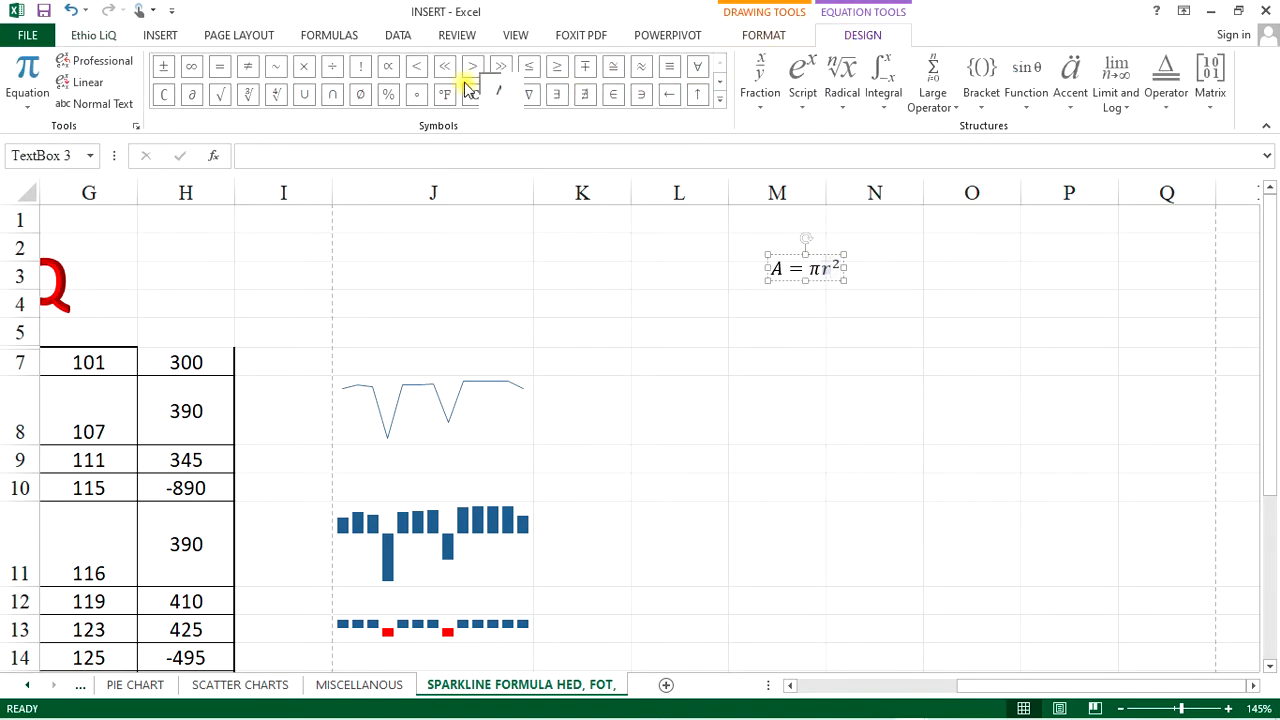
pyautogui.click(720, 99)
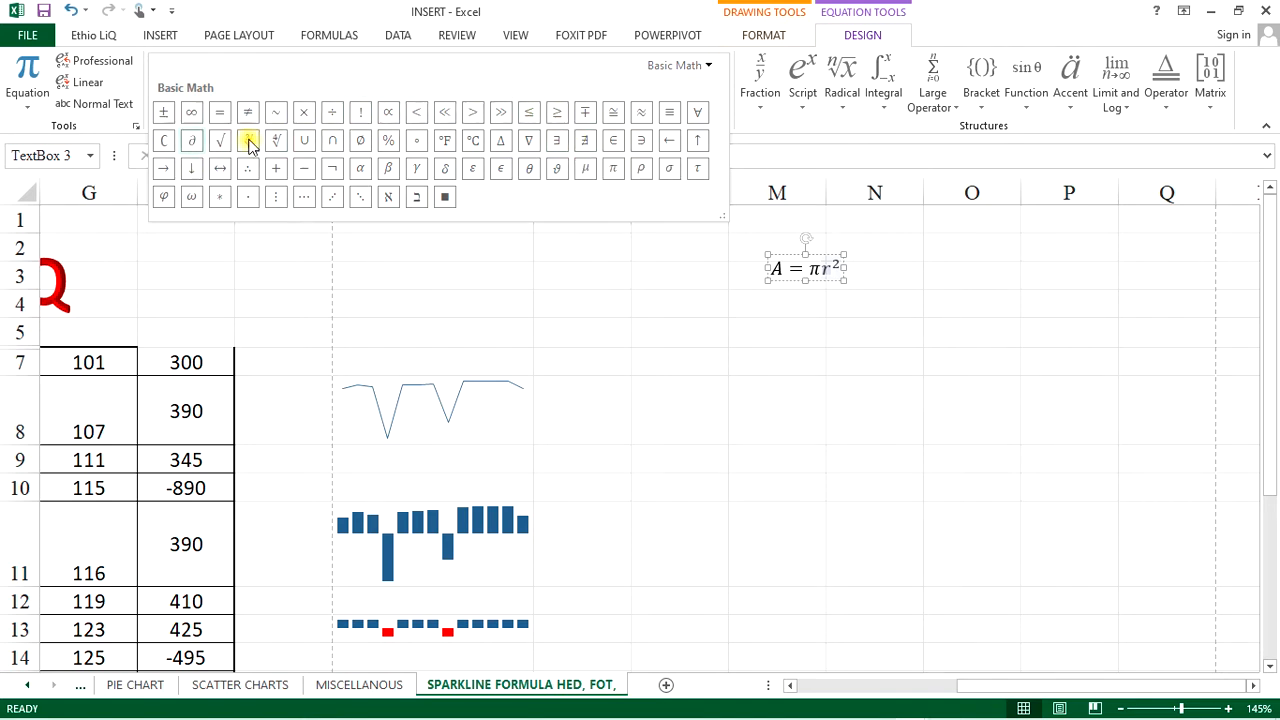
pyautogui.click(830, 278)
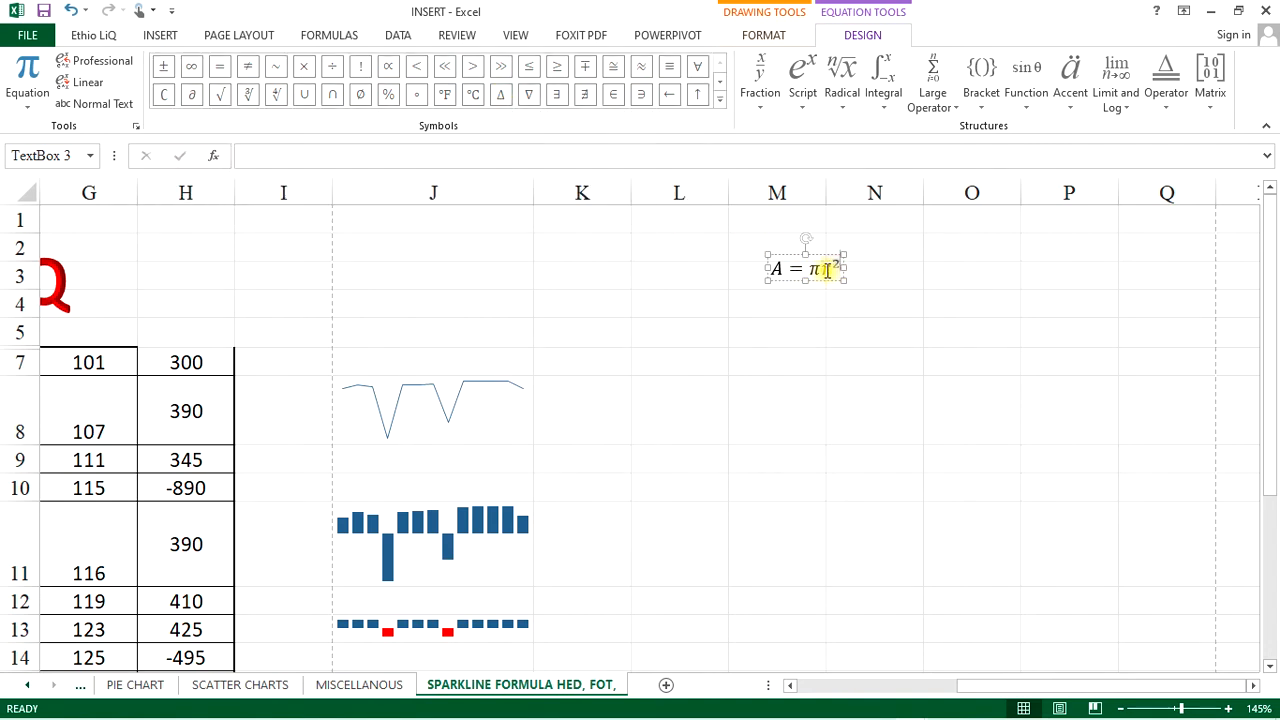
pyautogui.click(719, 97)
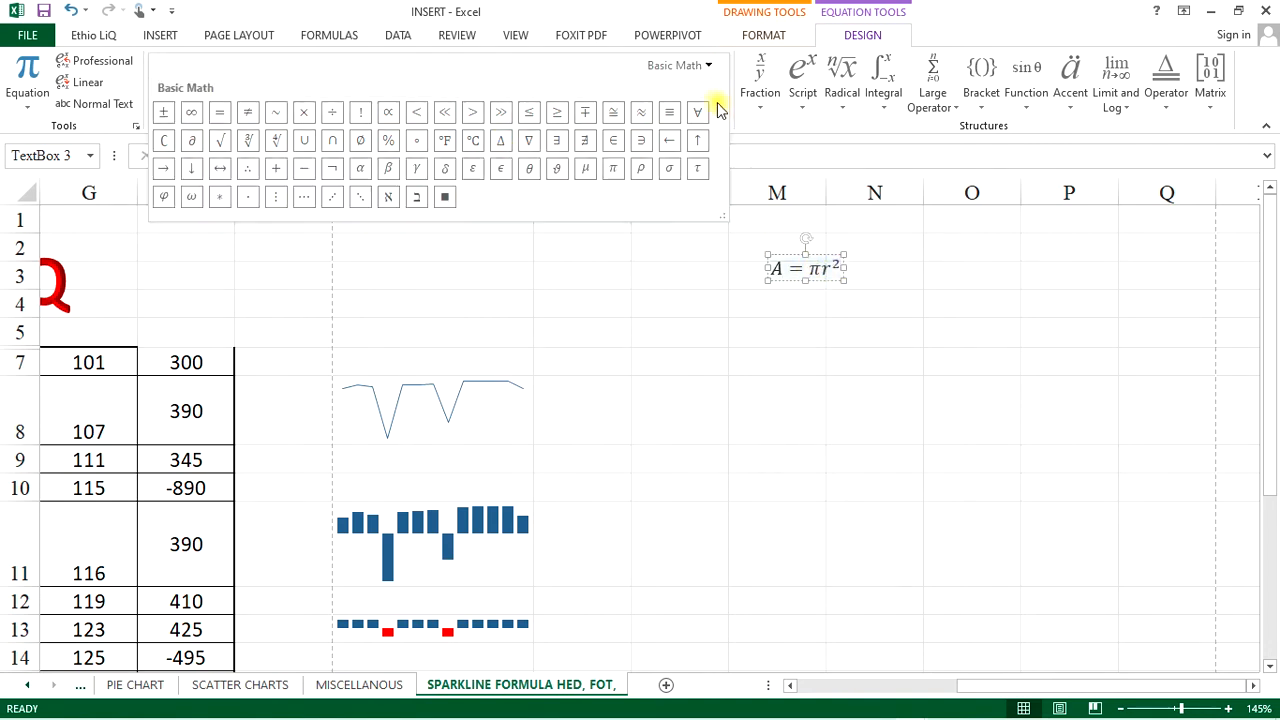
pyautogui.click(387, 170)
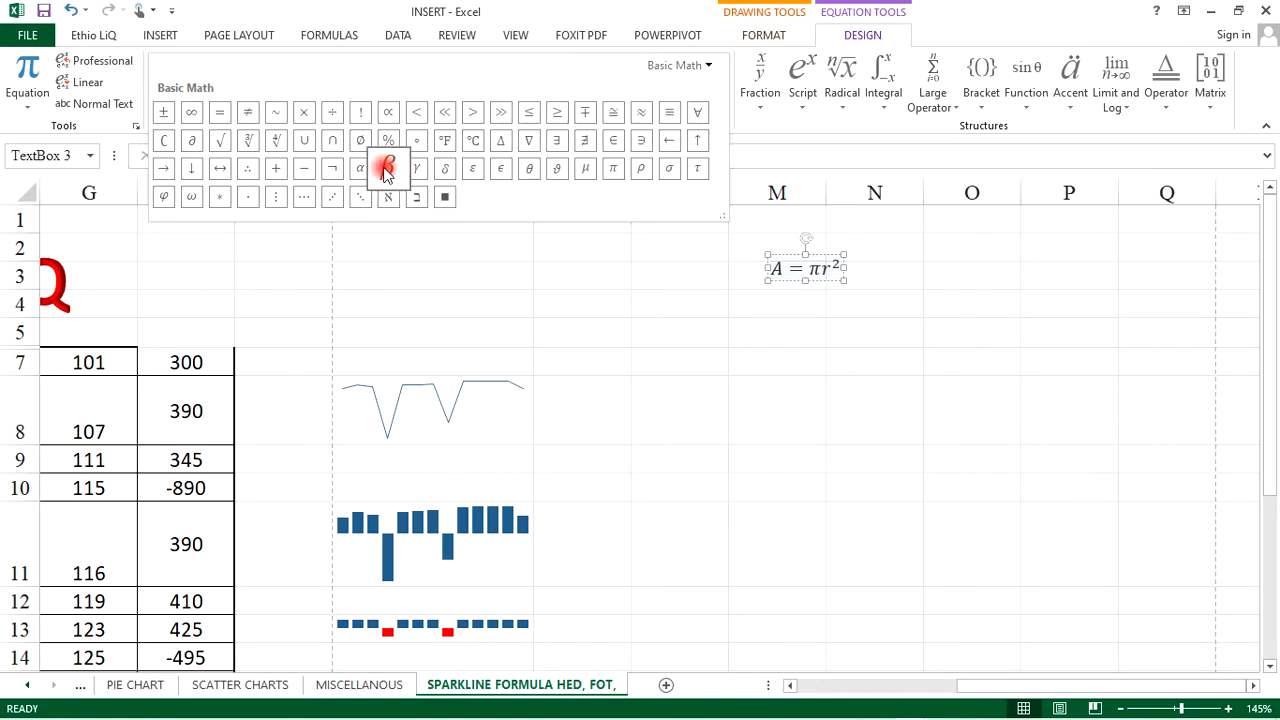
pyautogui.click(815, 303)
pyautogui.click(833, 276)
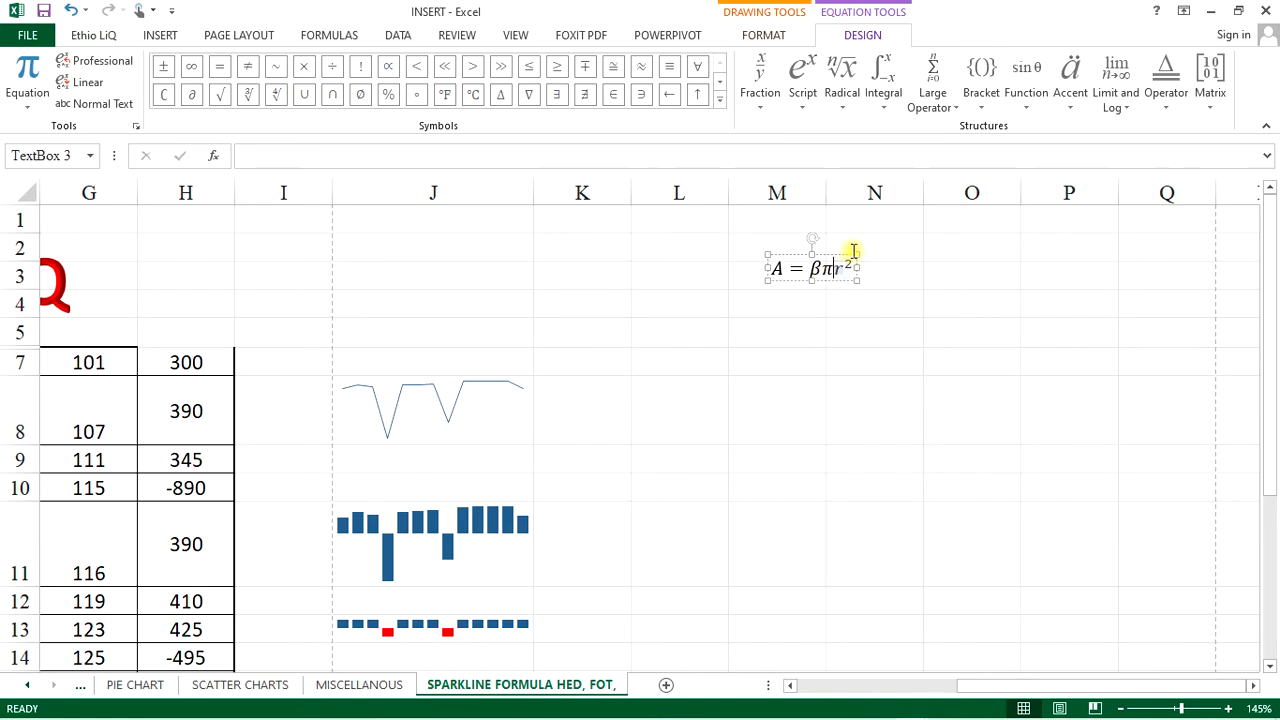
pyautogui.click(849, 341)
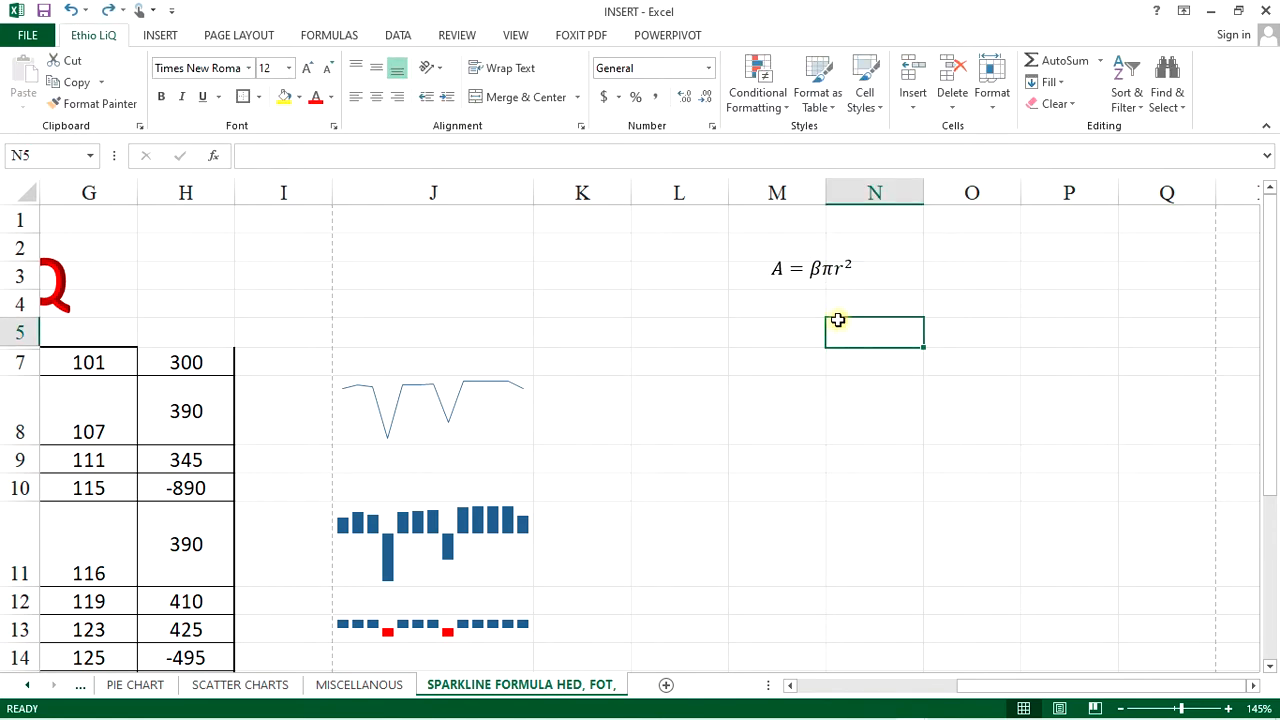
# Insert the Basic Math symbols ±, ∞, =, ≠, ~ and × right after the A in the circle area equation.
pyautogui.click(790, 268)
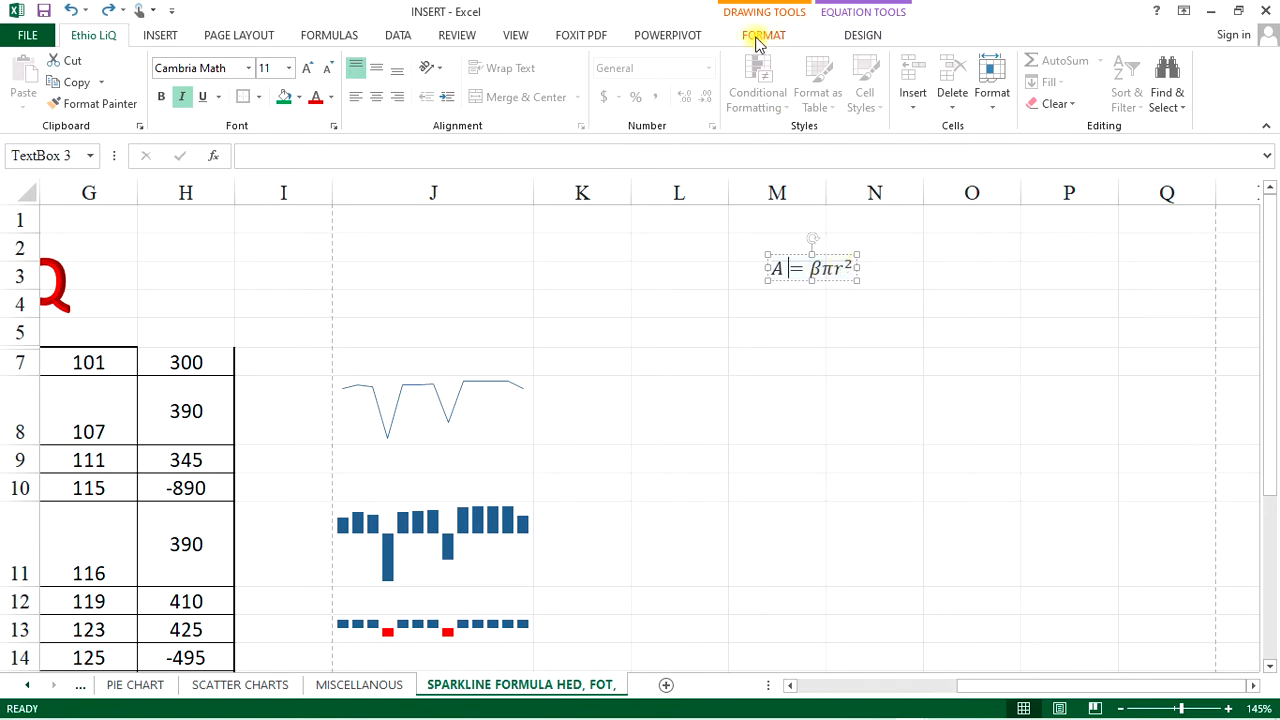
pyautogui.click(874, 37)
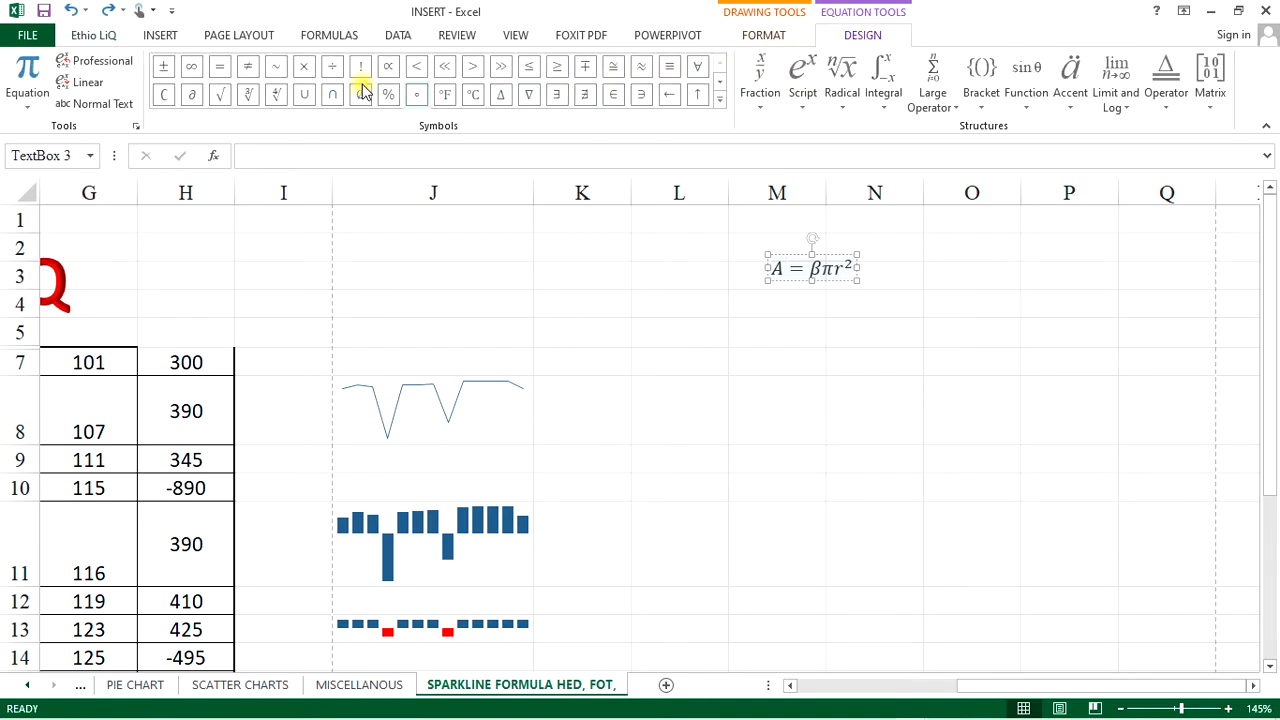
pyautogui.click(720, 103)
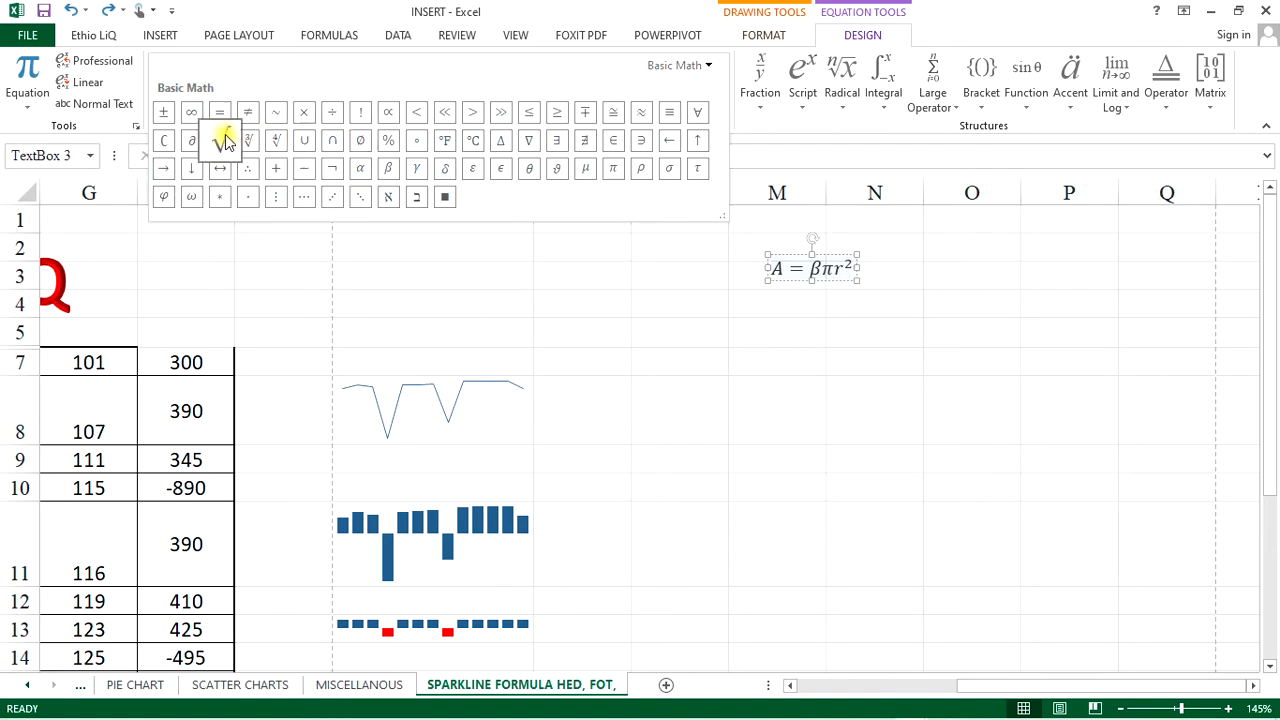
pyautogui.click(163, 112)
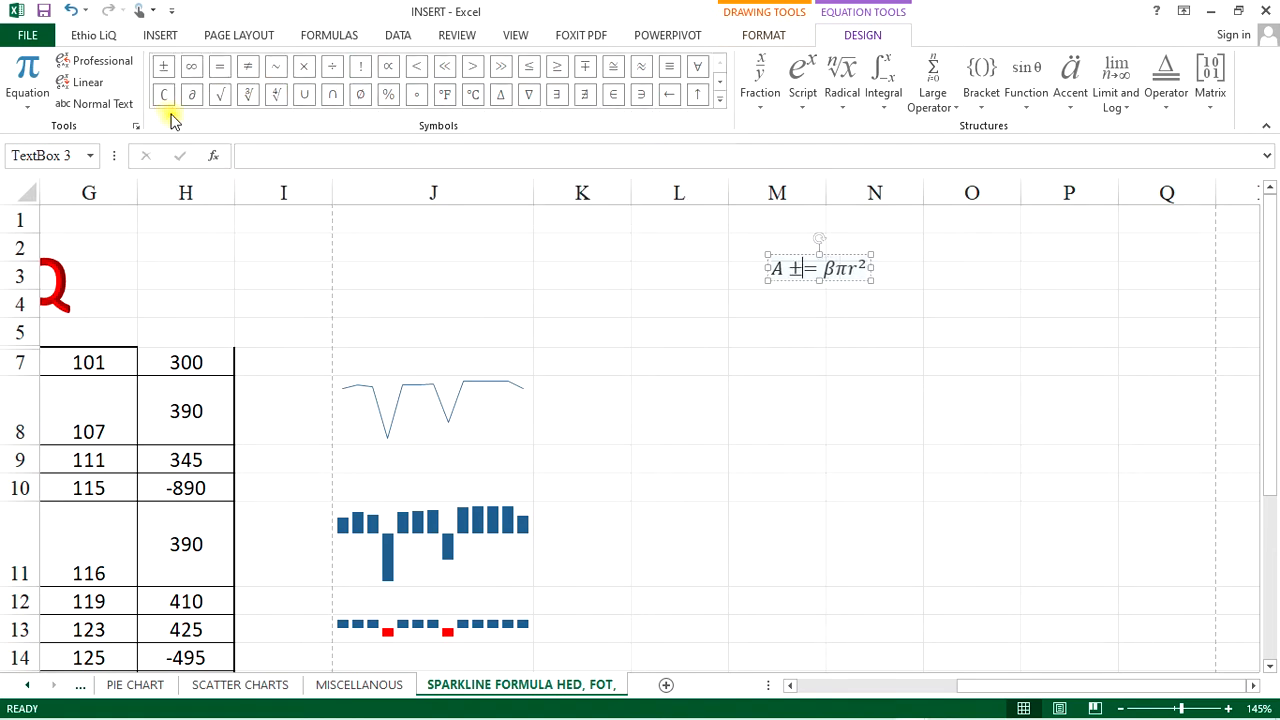
pyautogui.click(191, 66)
pyautogui.click(219, 66)
pyautogui.click(248, 70)
pyautogui.click(275, 70)
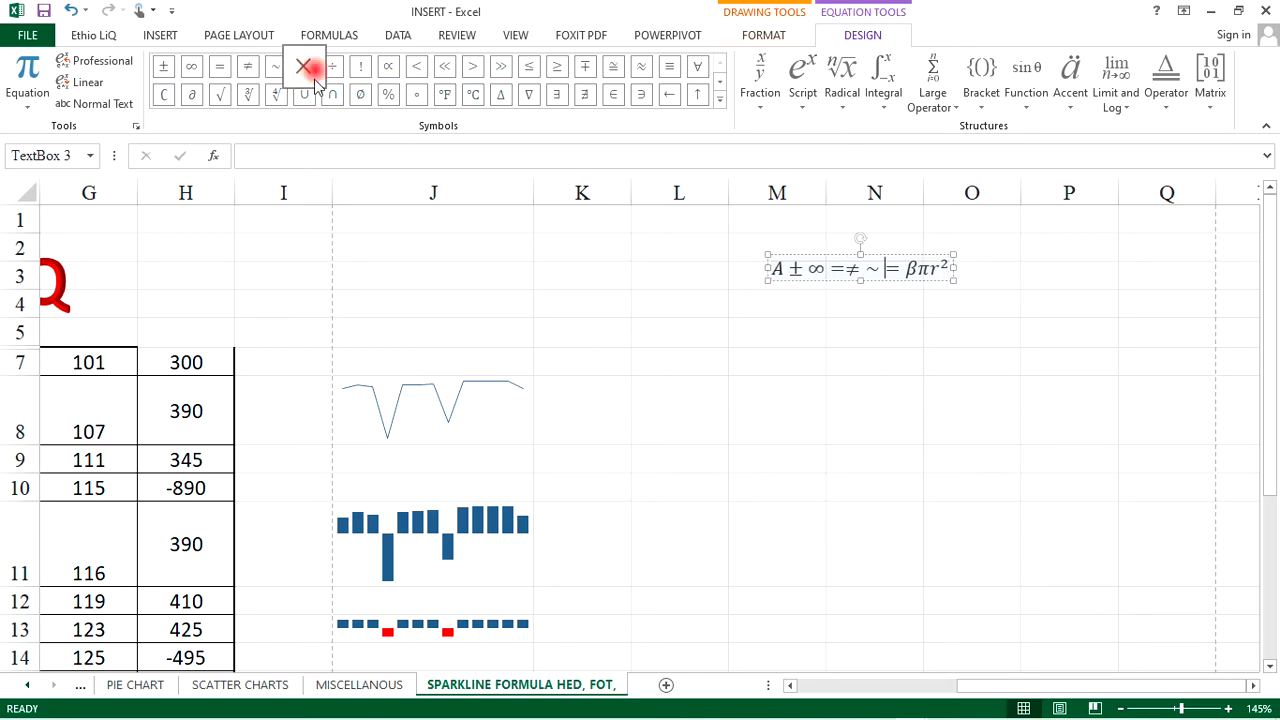
pyautogui.click(304, 68)
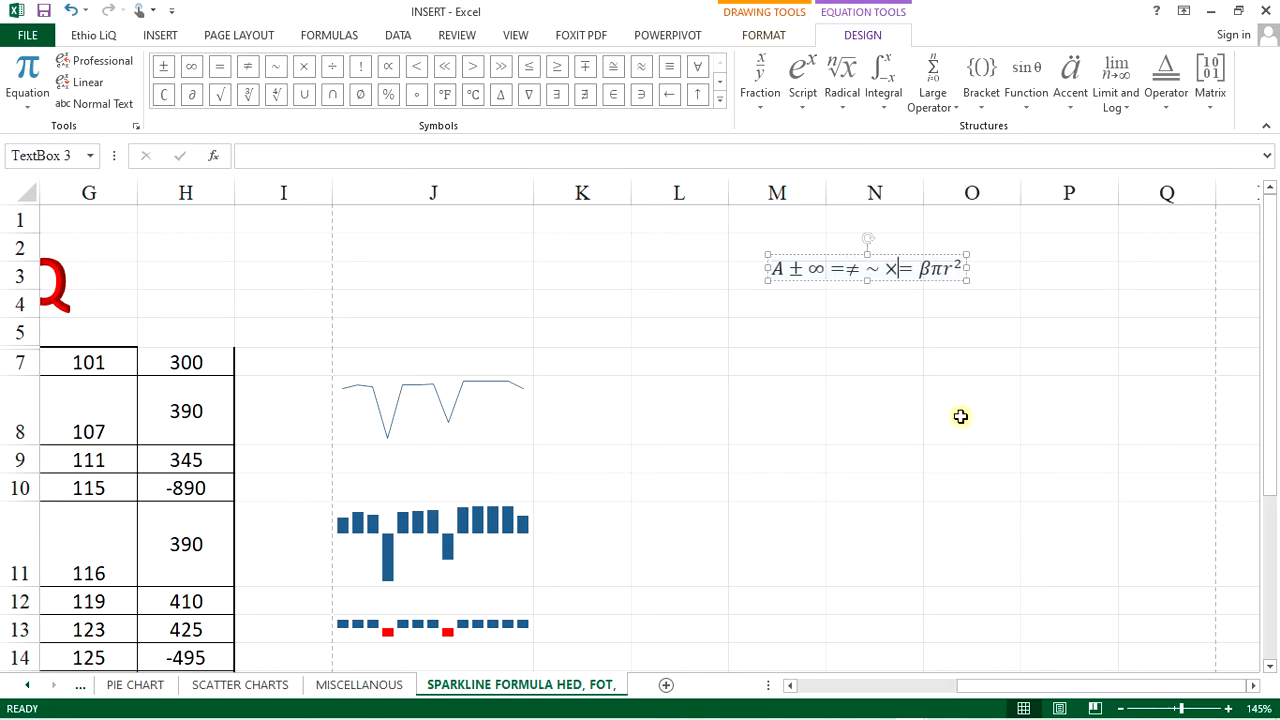
pyautogui.click(947, 362)
# Insert ÷, ! and < before the × in the equation, and move its box so it starts in cell K3.
pyautogui.scroll(6, 942, 316)
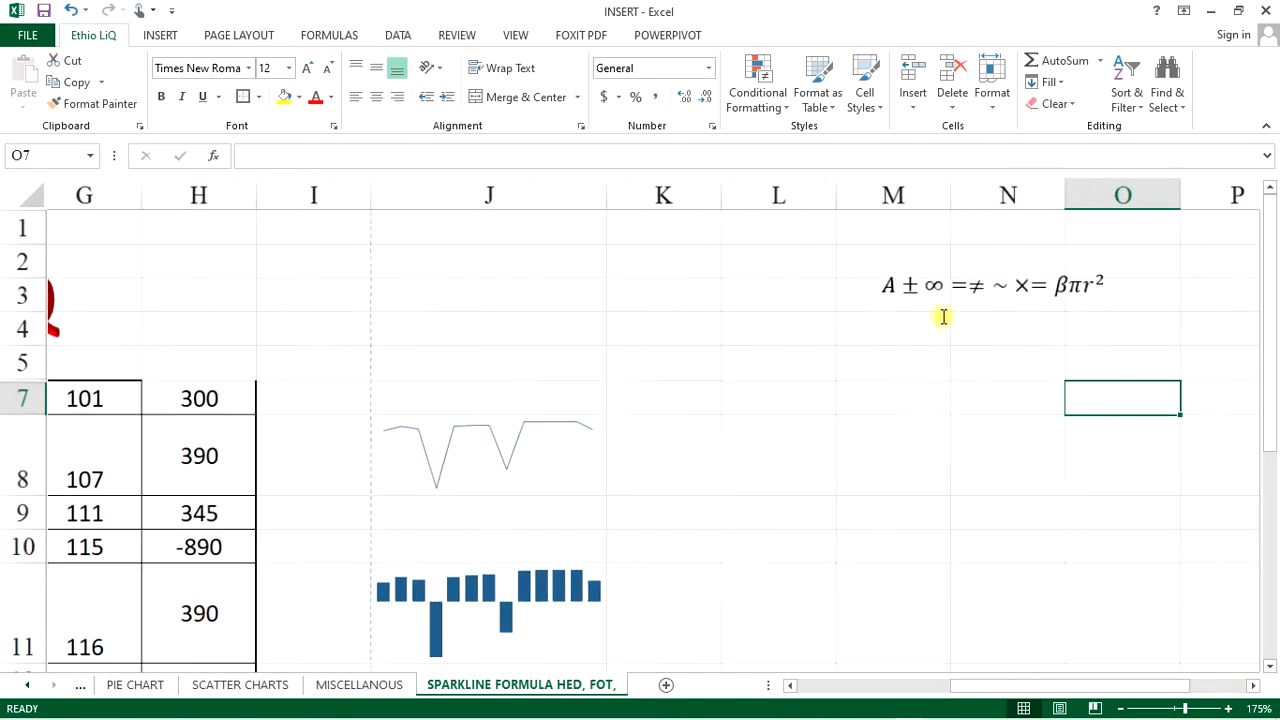
pyautogui.scroll(1, 959, 320)
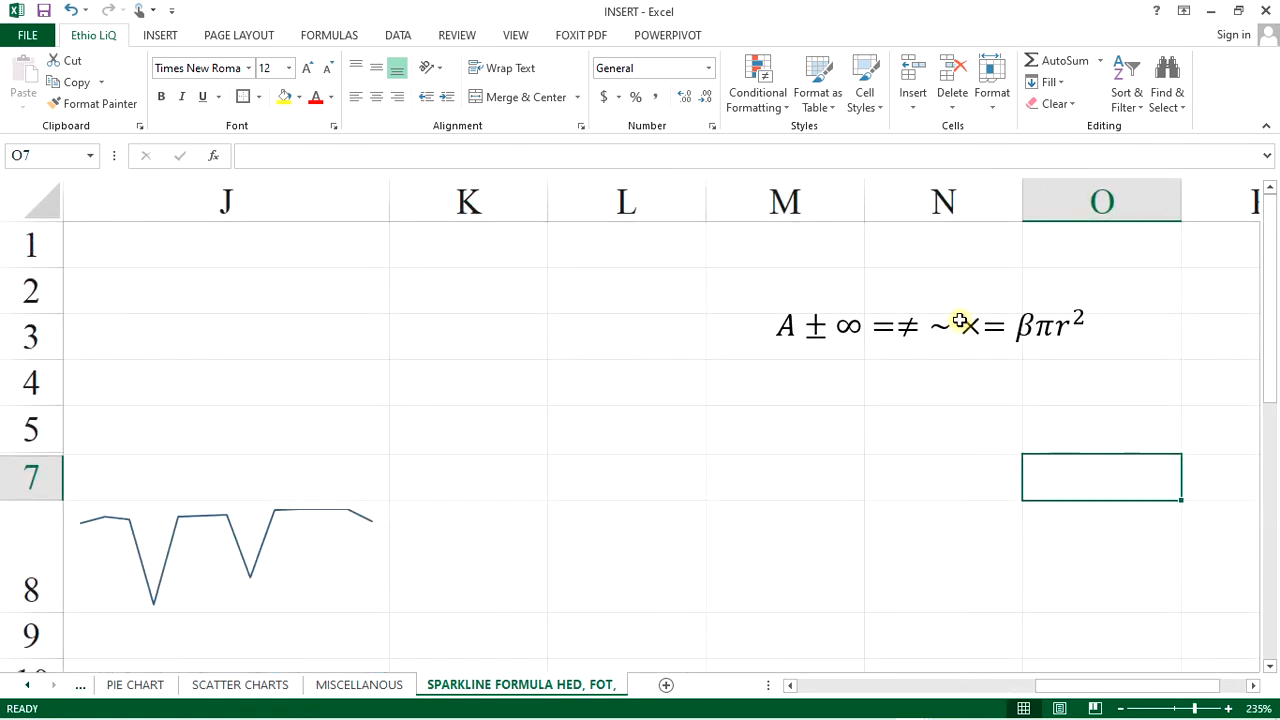
pyautogui.click(946, 335)
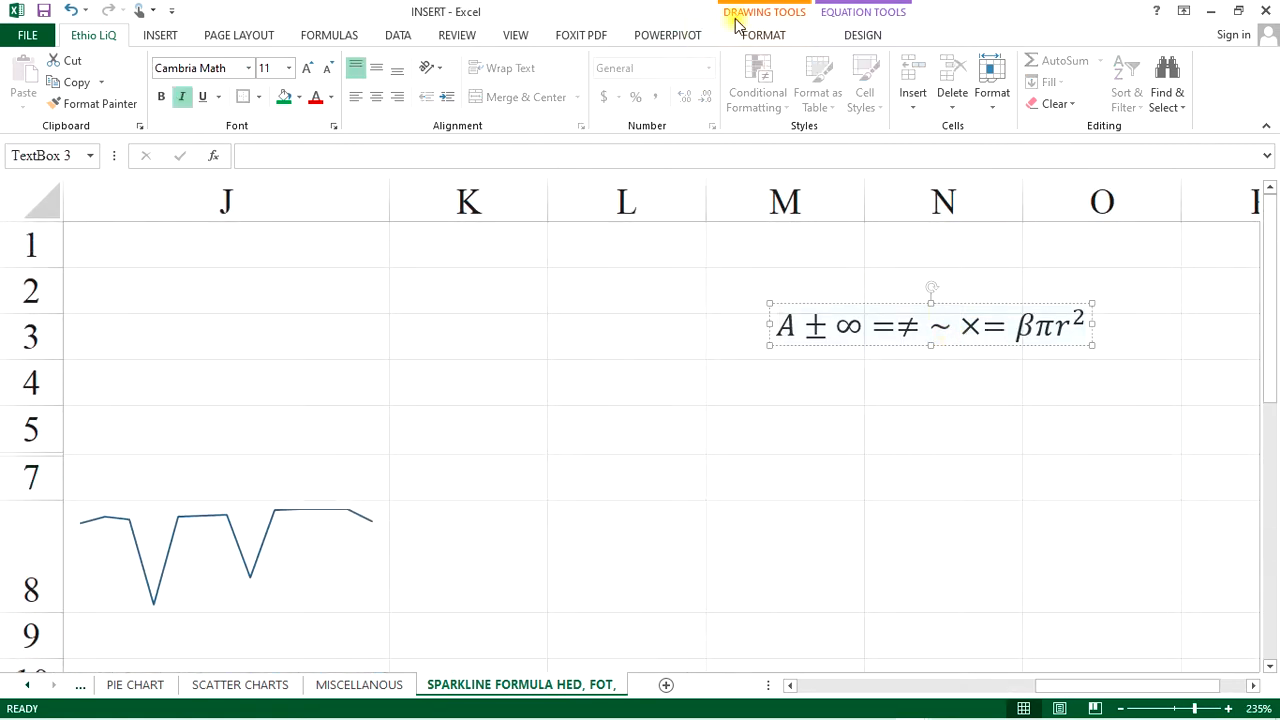
pyautogui.click(845, 35)
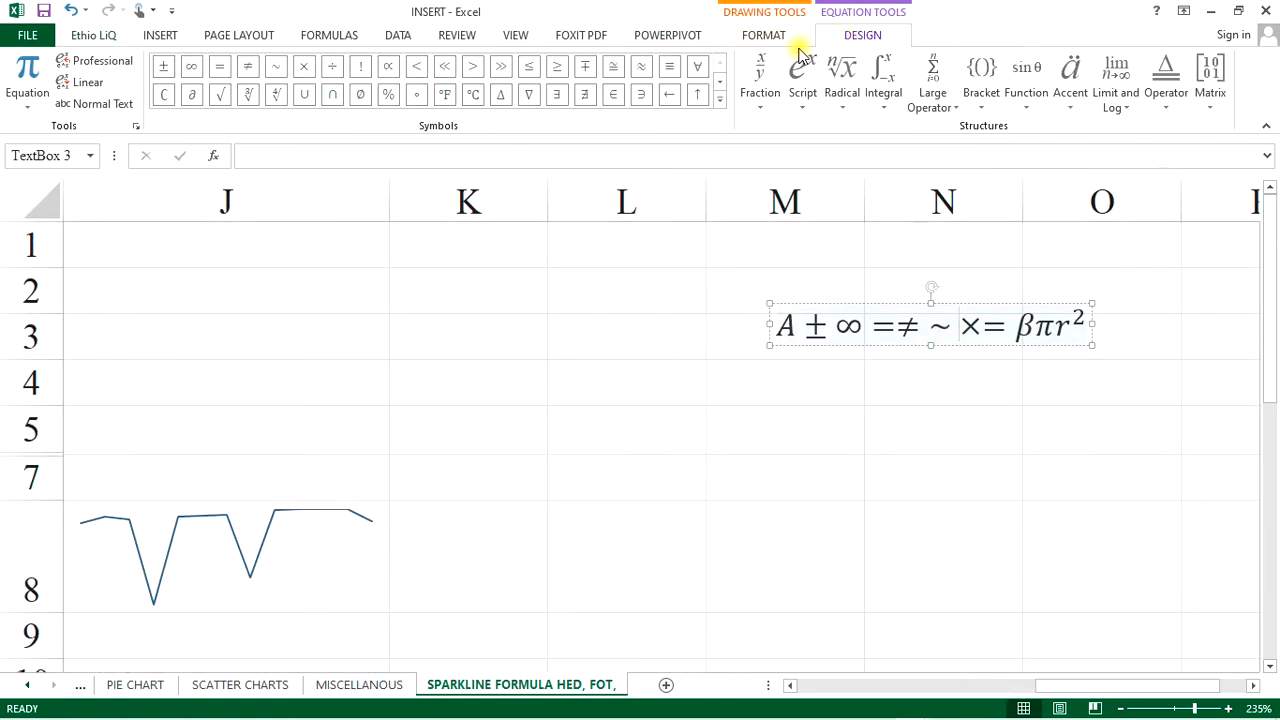
pyautogui.click(333, 66)
pyautogui.click(362, 67)
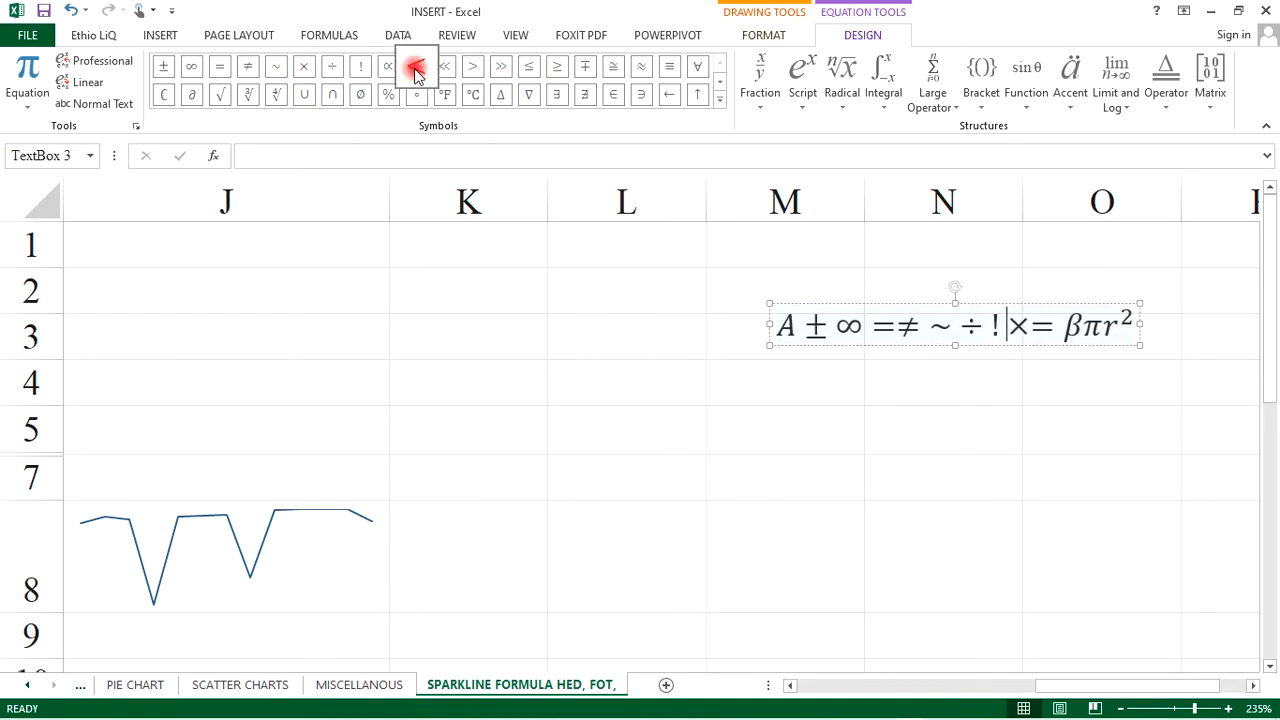
pyautogui.click(416, 66)
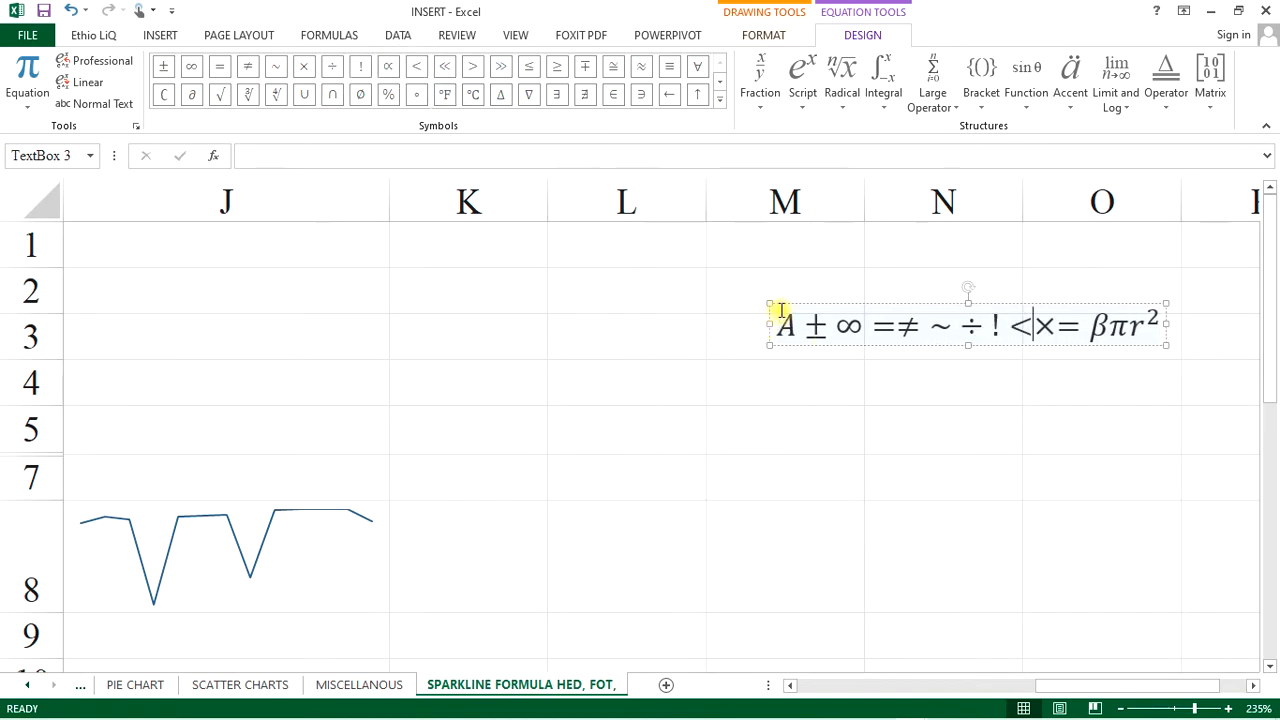
pyautogui.moveTo(785, 305); pyautogui.dragTo(437, 323)
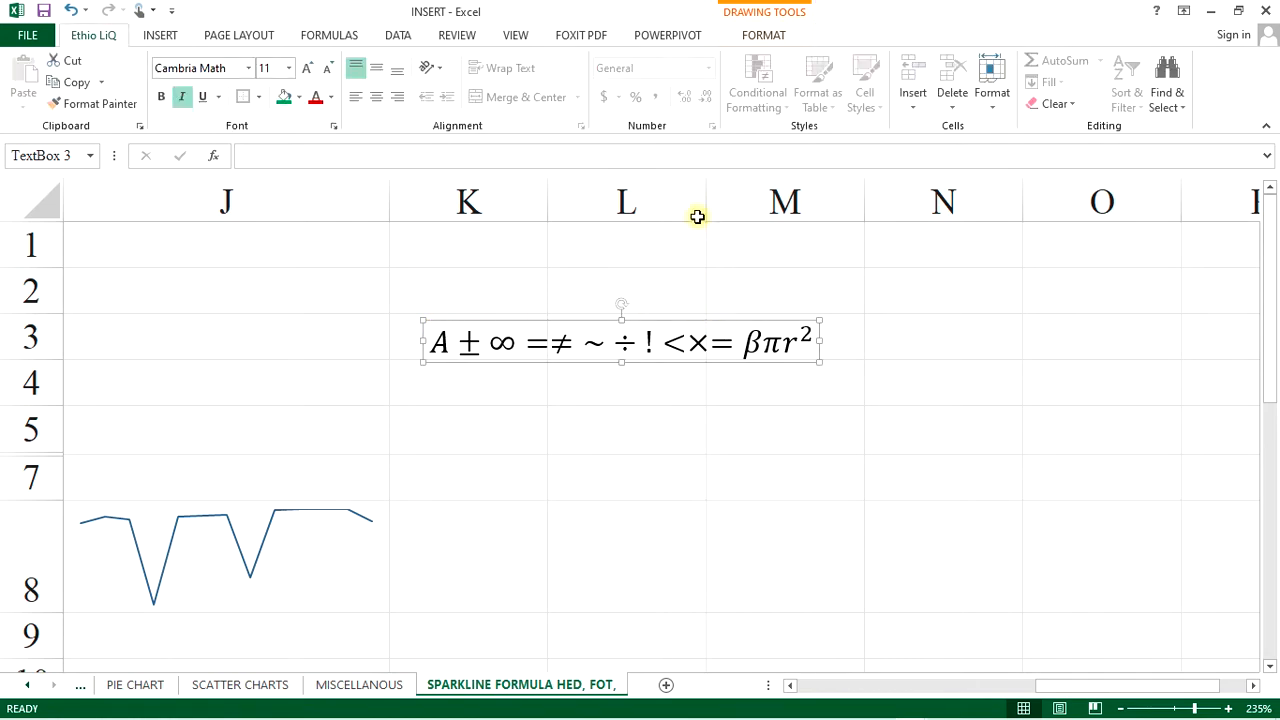
# Insert the symbols π, θ, μ, ε, γ, α and + between the < and × signs of the equation.
pyautogui.click(697, 344)
pyautogui.click(719, 100)
pyautogui.click(613, 165)
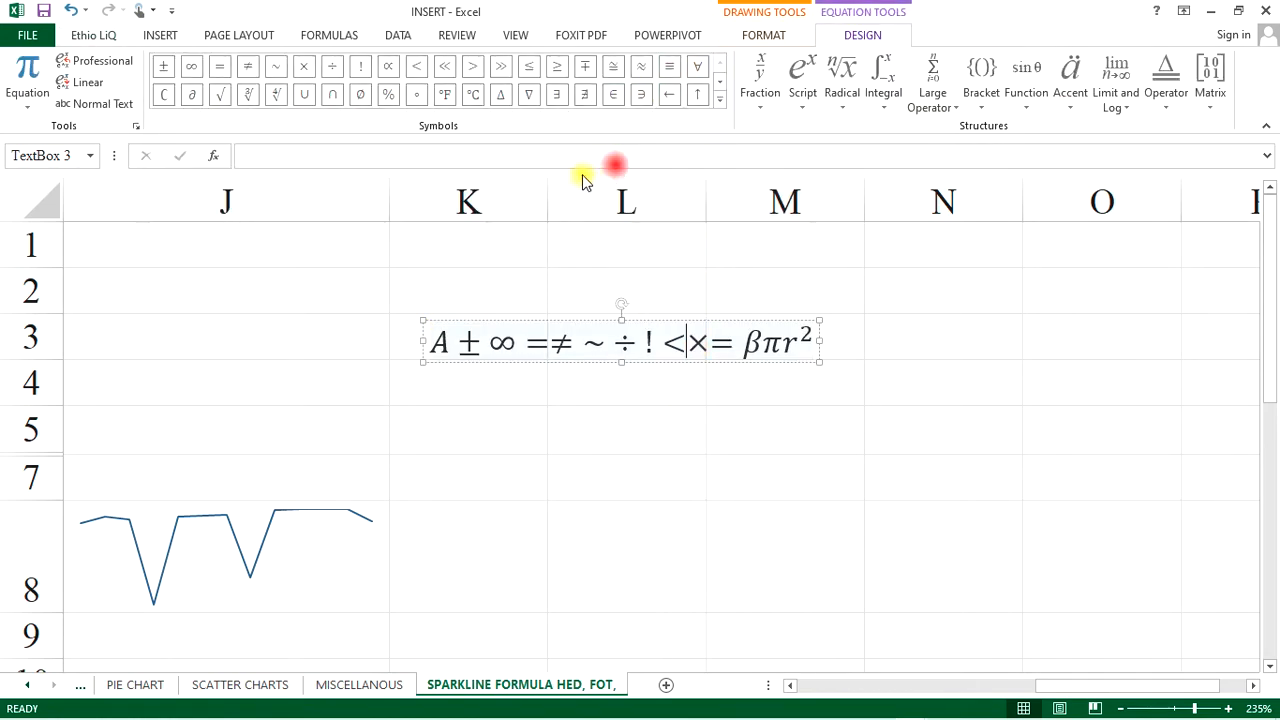
pyautogui.click(720, 98)
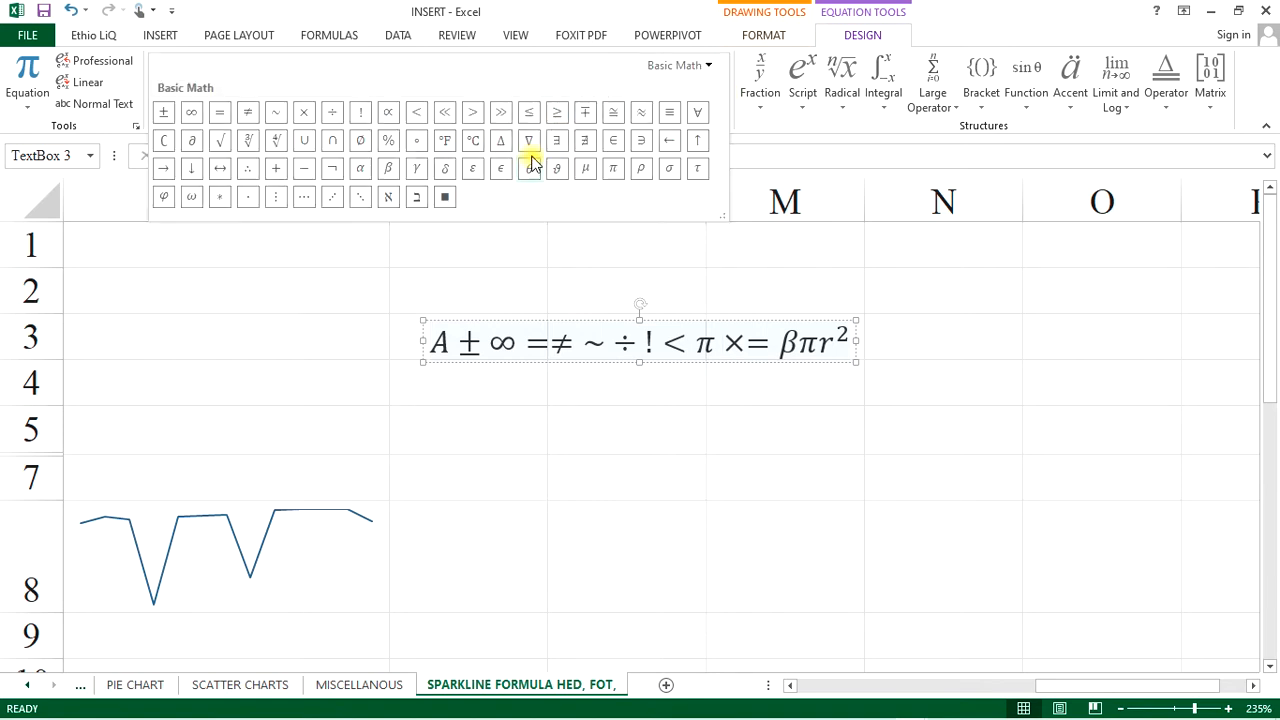
pyautogui.click(527, 162)
pyautogui.click(585, 93)
pyautogui.click(472, 93)
pyautogui.click(416, 93)
pyautogui.click(360, 93)
pyautogui.click(275, 94)
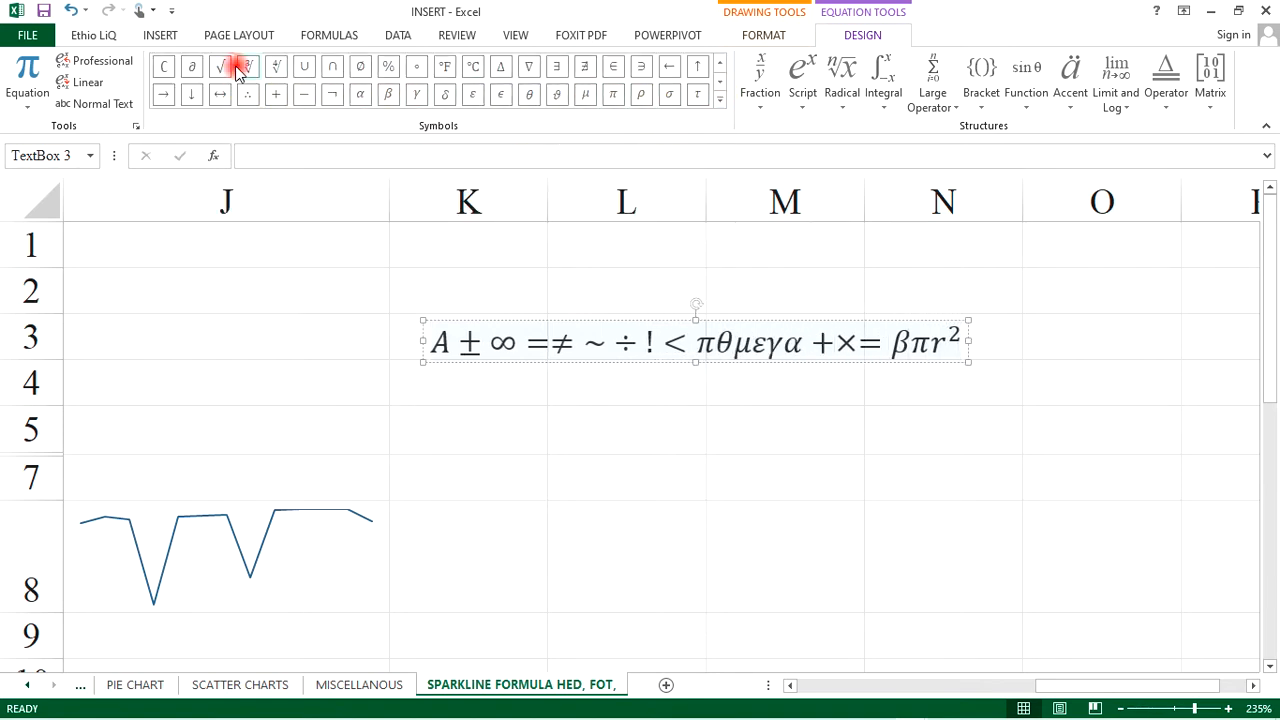
# Add ∛, √, ∪, −, α and ¬ after the + sign, just before the ×, in the equation.
pyautogui.click(248, 66)
pyautogui.click(220, 66)
pyautogui.click(304, 66)
pyautogui.click(304, 94)
pyautogui.click(362, 96)
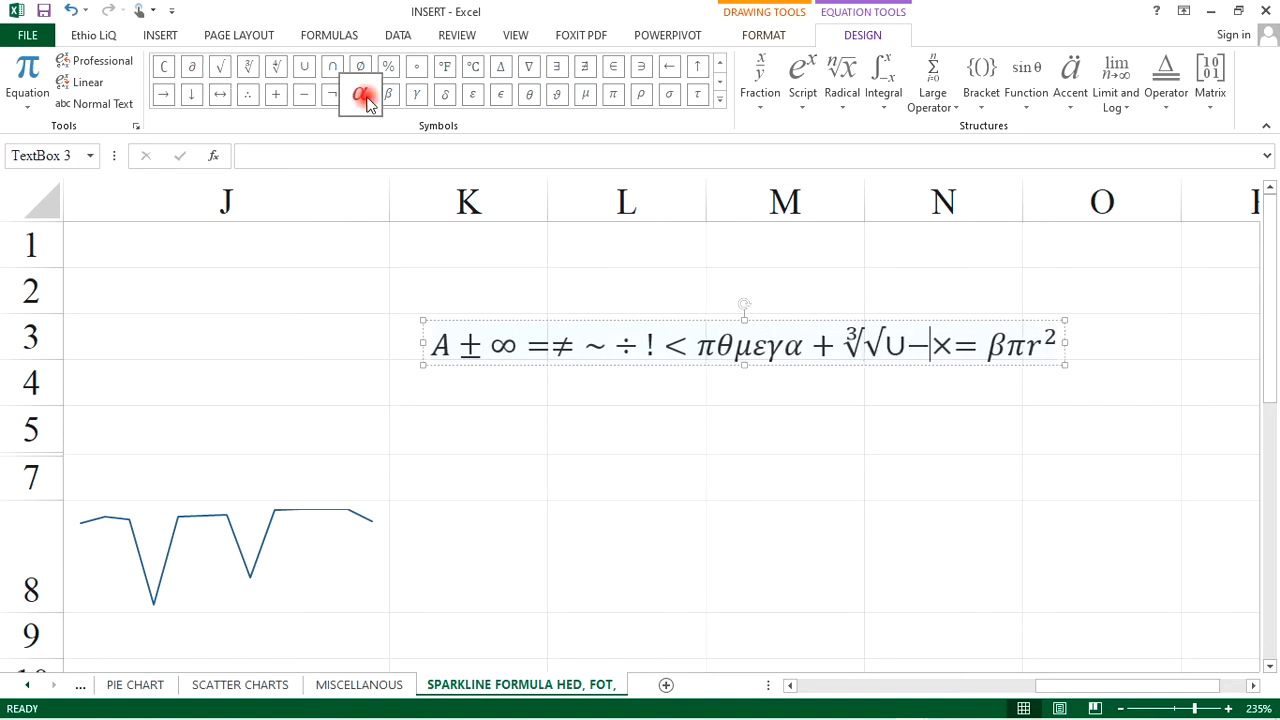
pyautogui.click(720, 103)
pyautogui.click(332, 168)
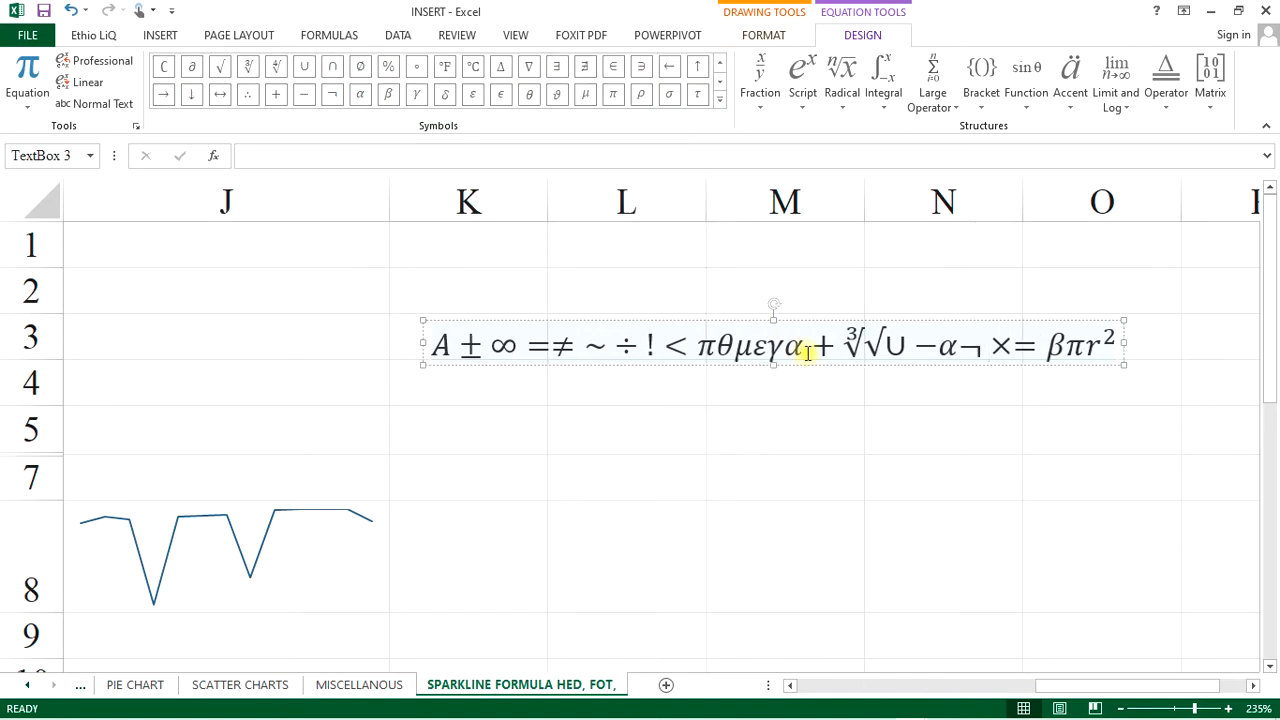
# Examine the fraction, script, radical and integral structures available for equations, and leave the equation without inserting any.
pyautogui.click(768, 108)
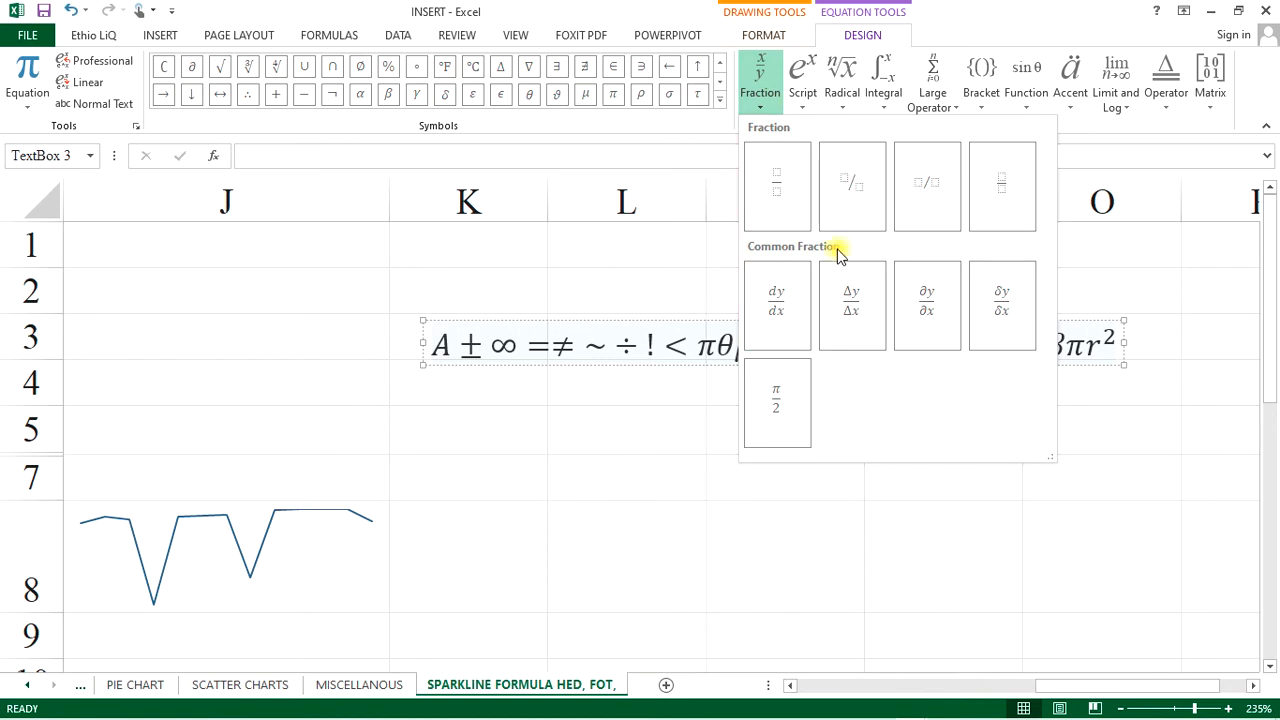
pyautogui.click(806, 104)
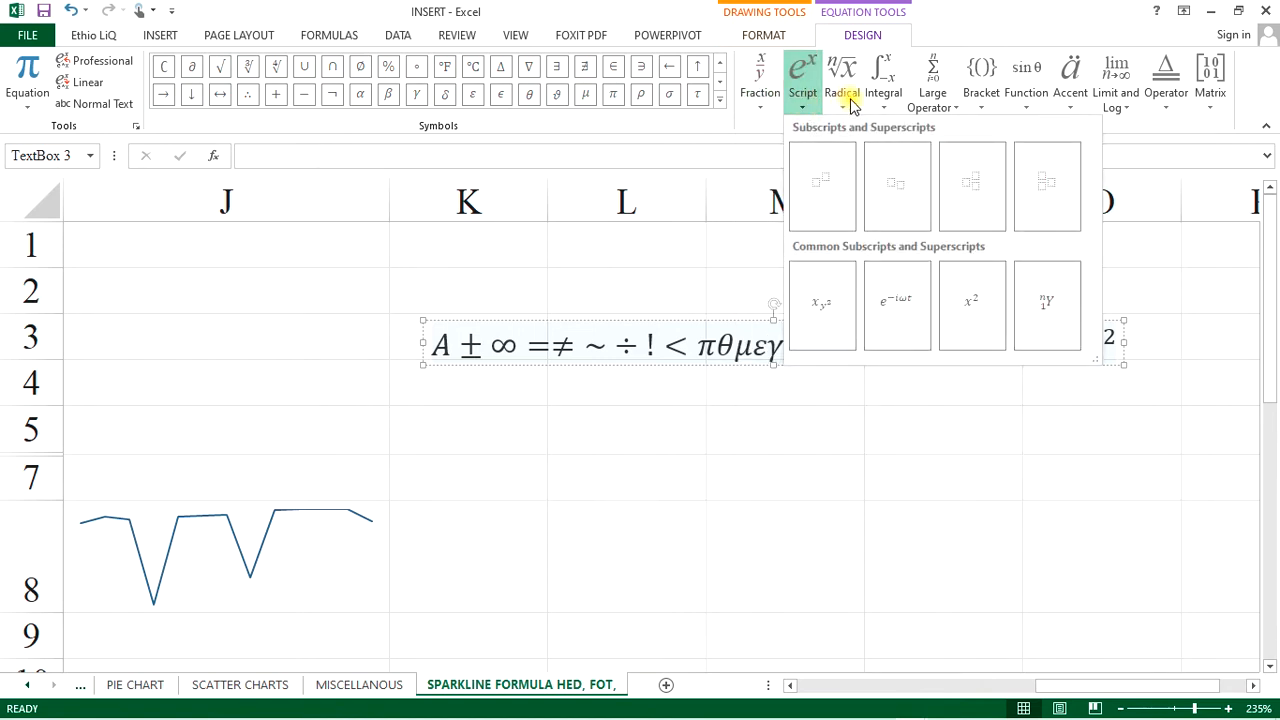
pyautogui.click(843, 110)
pyautogui.click(884, 106)
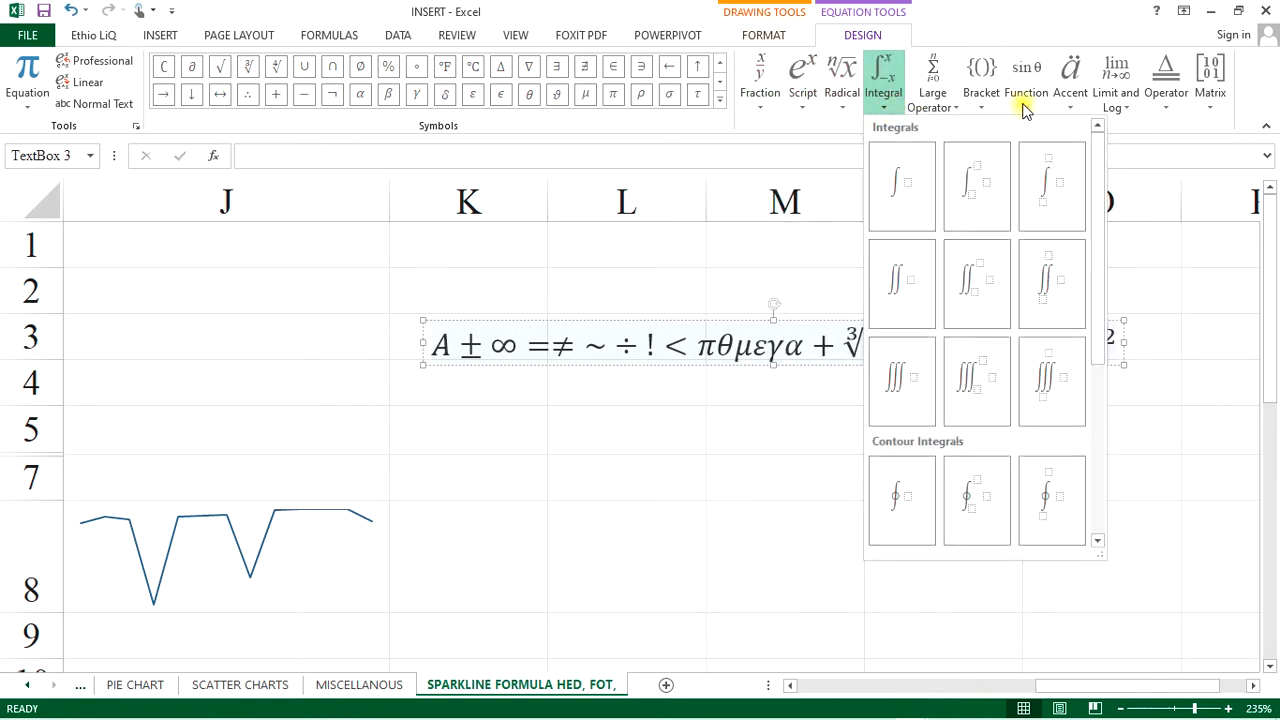
pyautogui.click(765, 537)
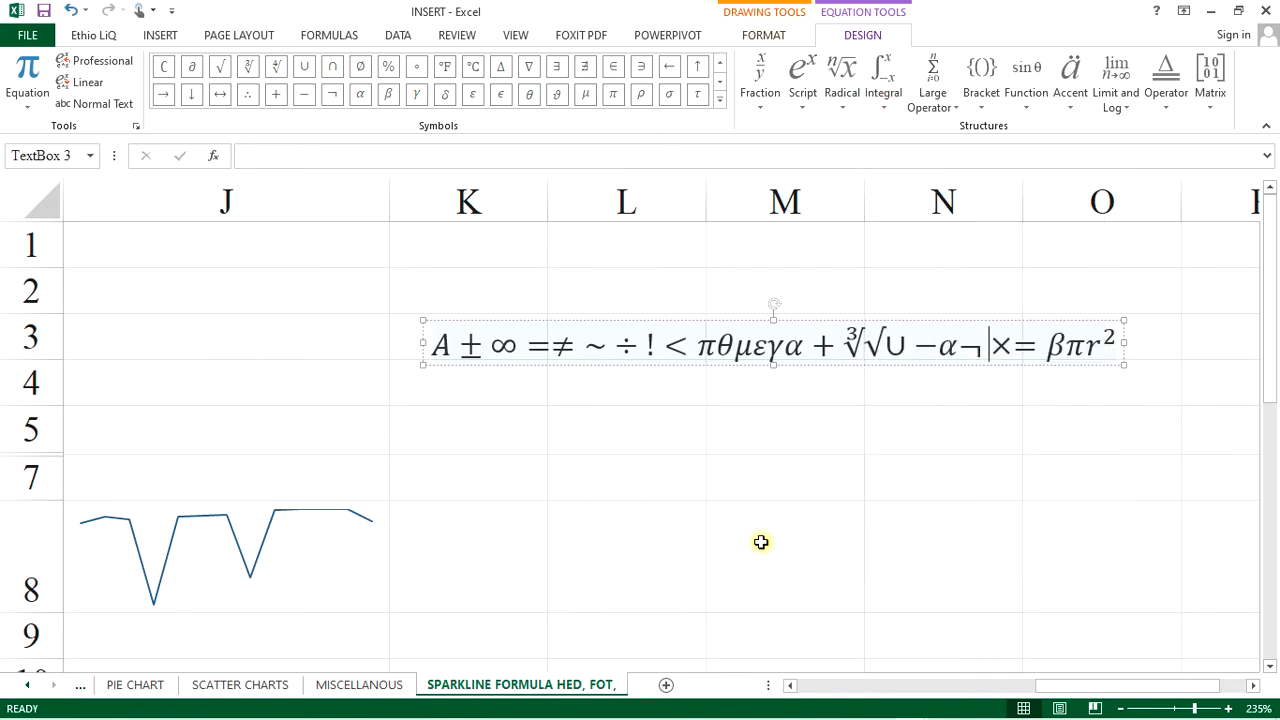
pyautogui.click(654, 483)
pyautogui.click(666, 427)
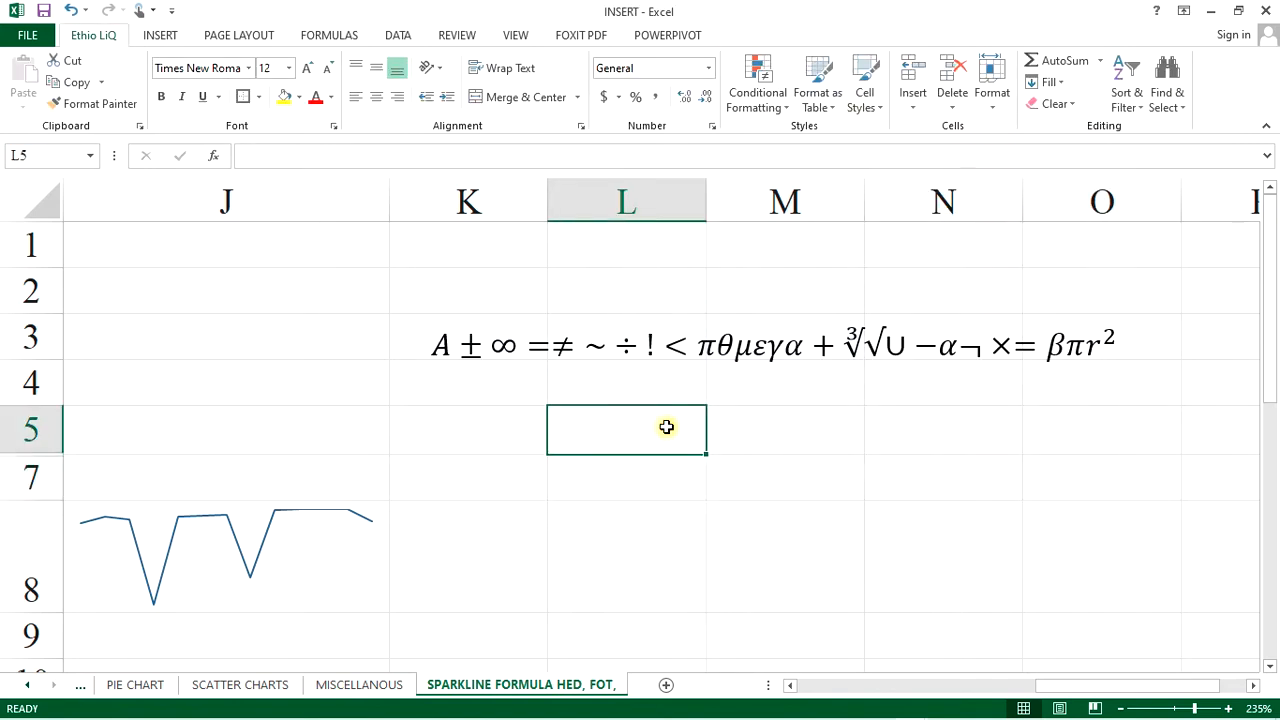
# Insert the built-in Quadratic Formula equation and move its box up slightly, over rows 5 to 7 of columns L and M.
pyautogui.click(160, 35)
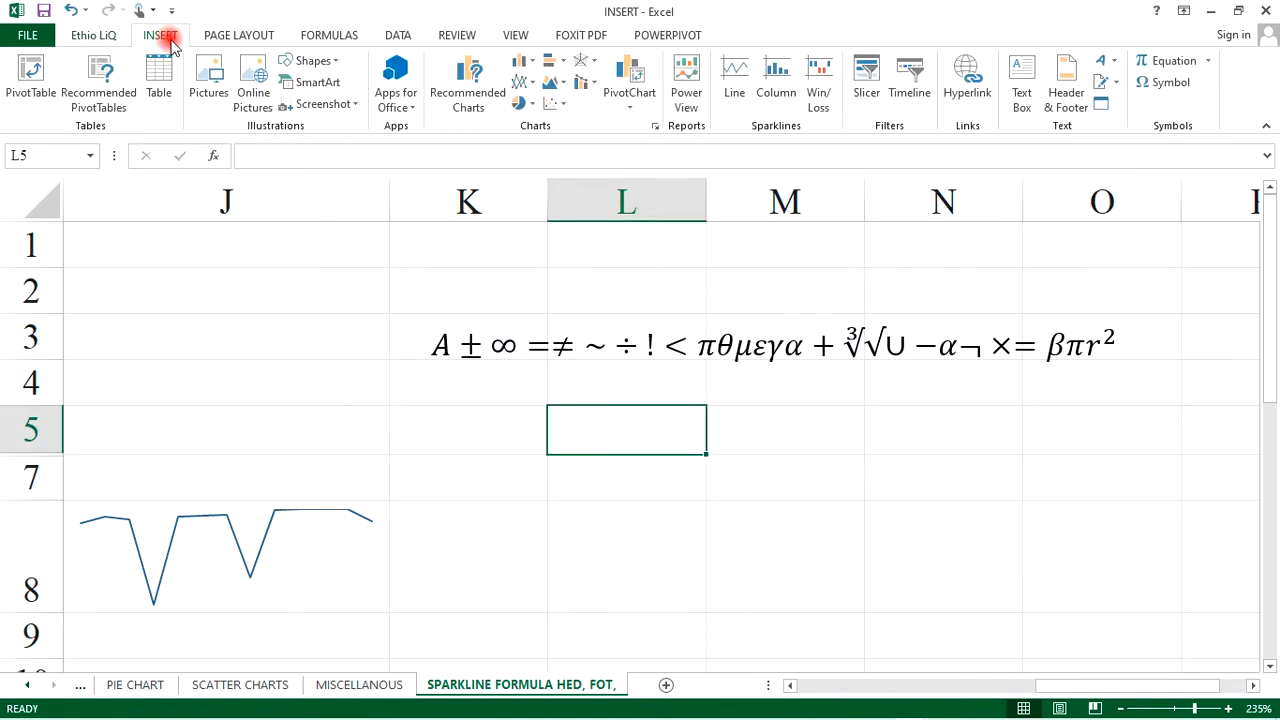
pyautogui.click(1208, 64)
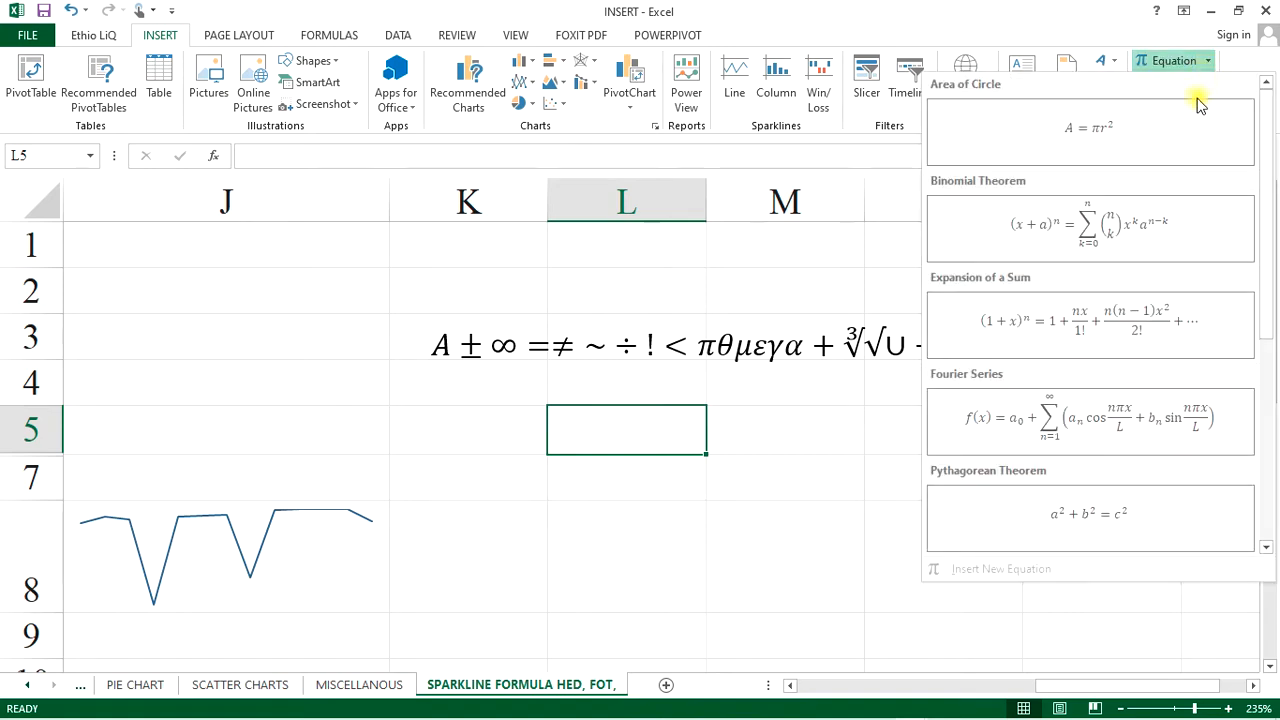
pyautogui.scroll(-4, 1136, 318)
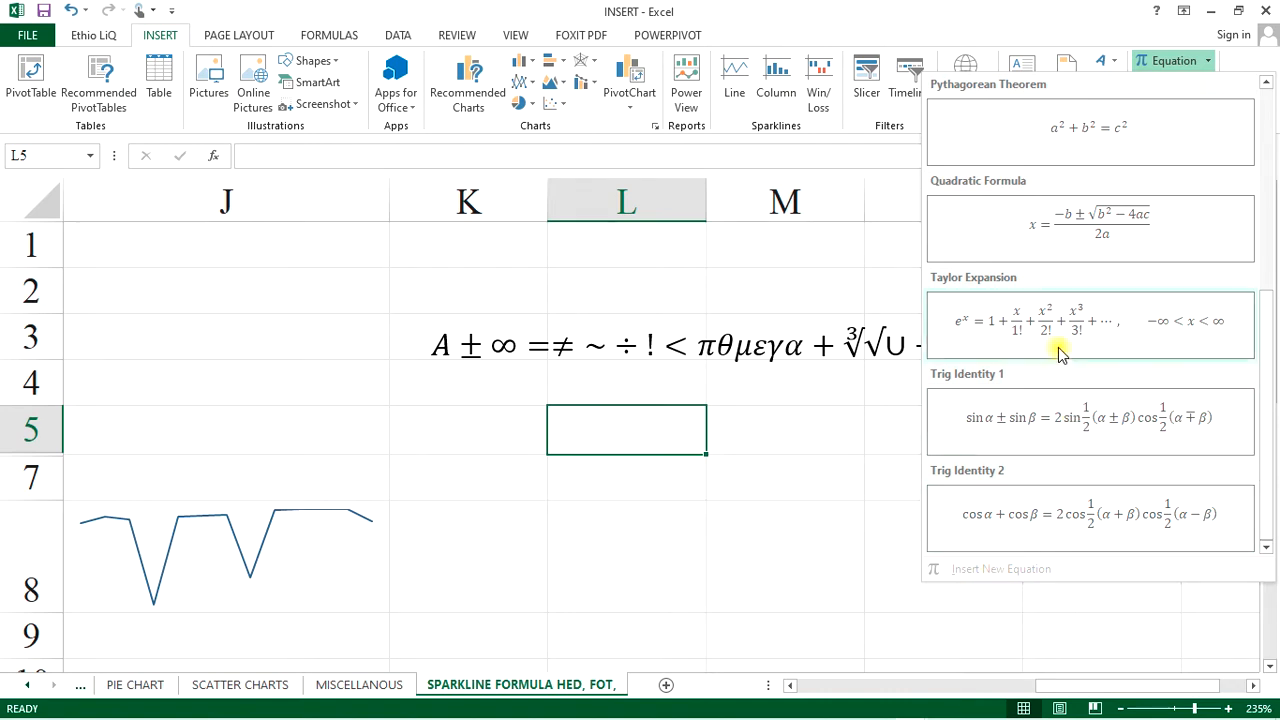
pyautogui.scroll(2, 1058, 350)
pyautogui.click(1100, 458)
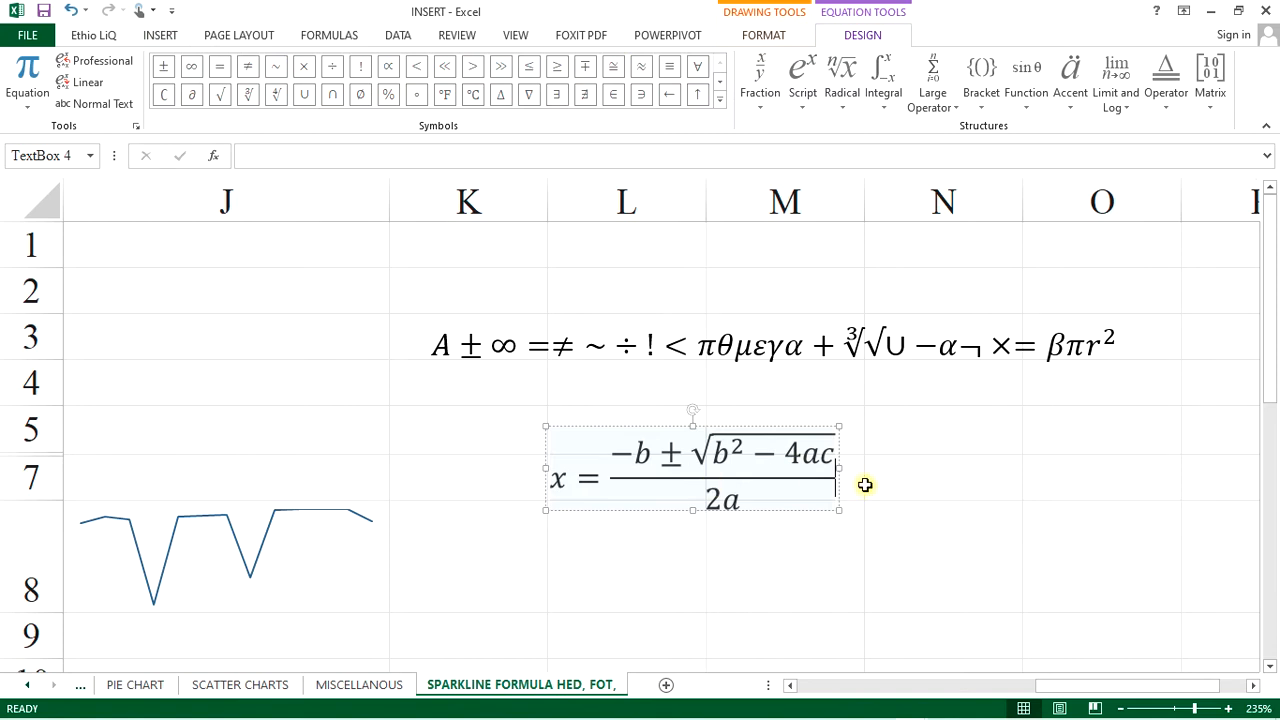
pyautogui.moveTo(775, 427); pyautogui.dragTo(769, 406)
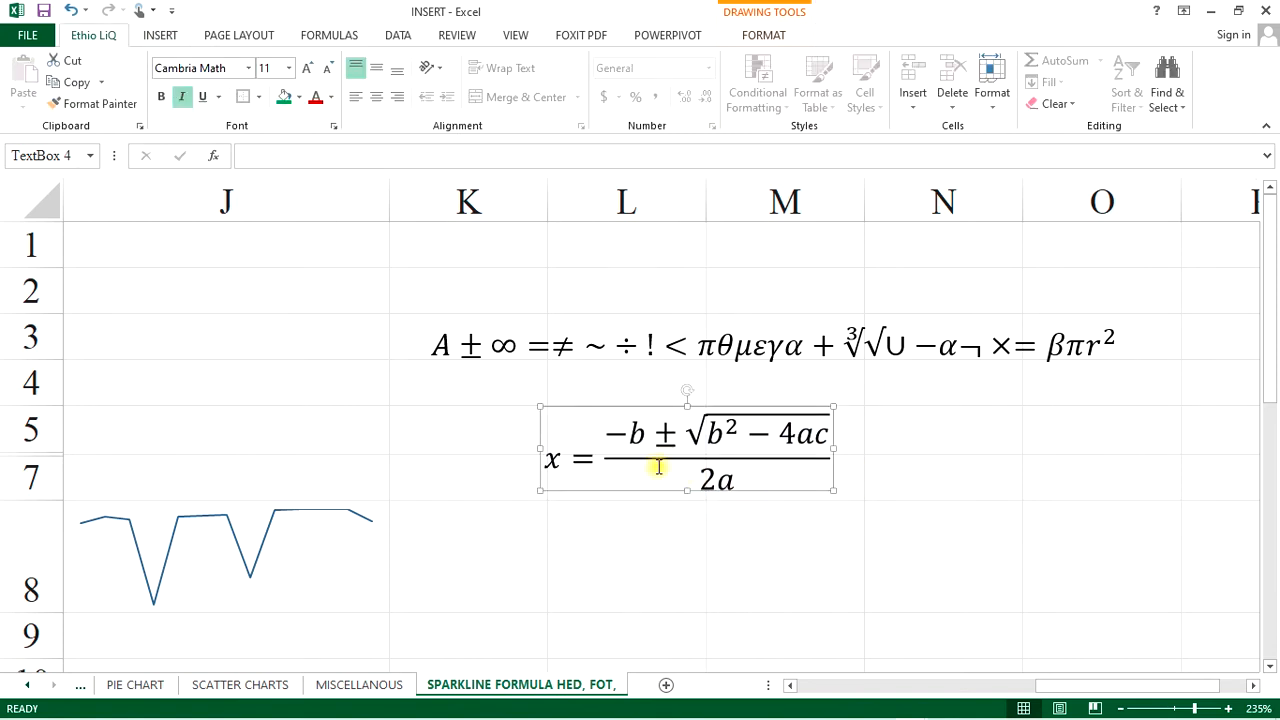
# Copy the x from the beginning of the quadratic formula and leave the equation box.
pyautogui.click(606, 470)
pyautogui.doubleClick(551, 461)
pyautogui.hotkey('ctrl', 'c')
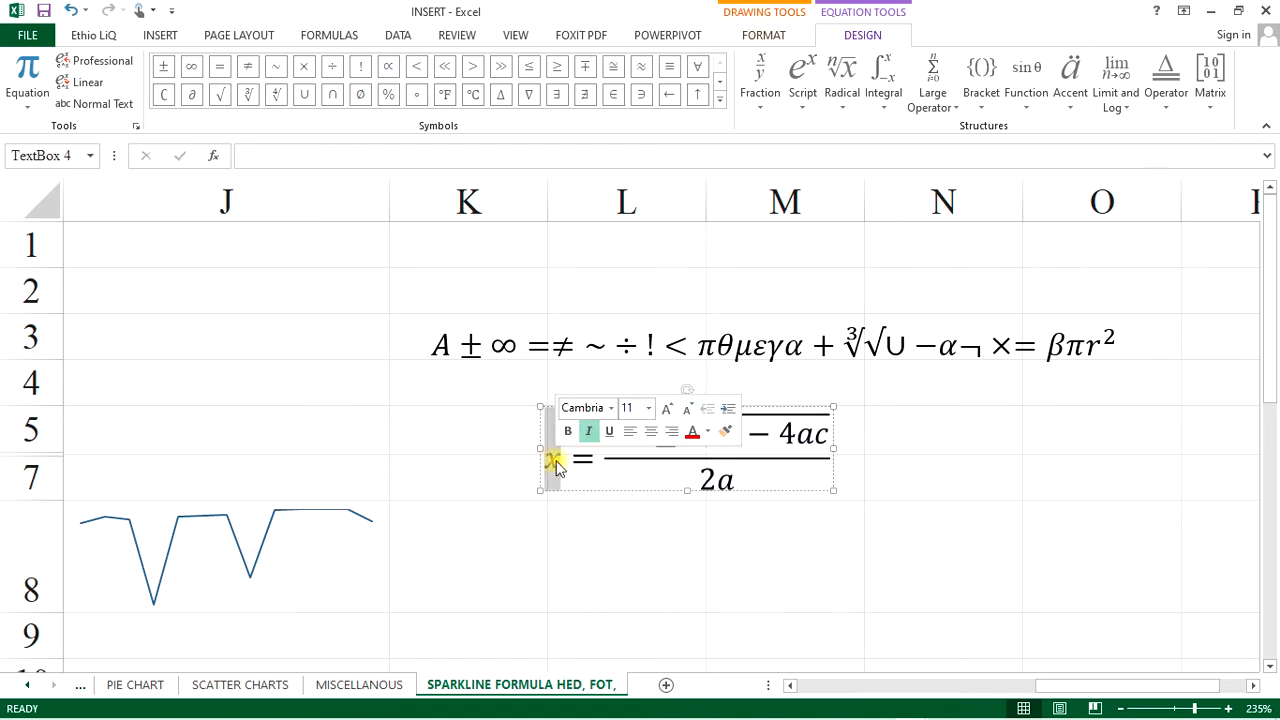
pyautogui.rightClick(556, 461)
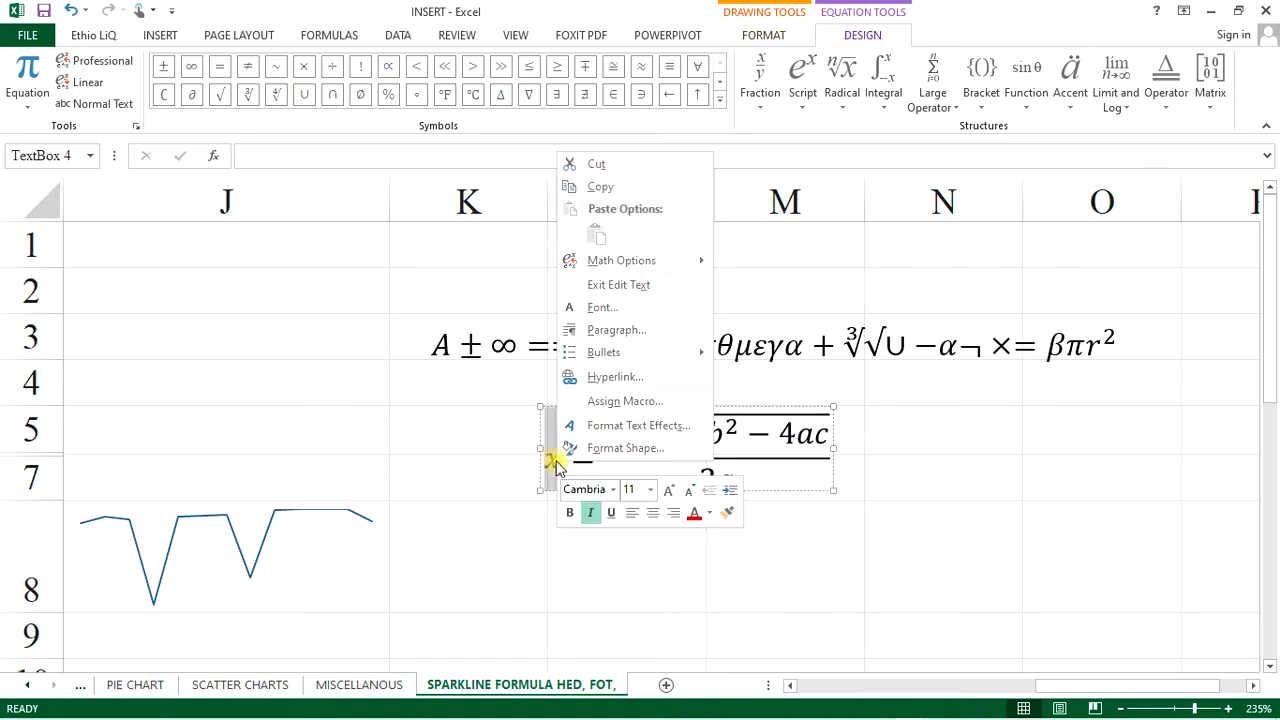
pyautogui.click(590, 184)
pyautogui.click(912, 551)
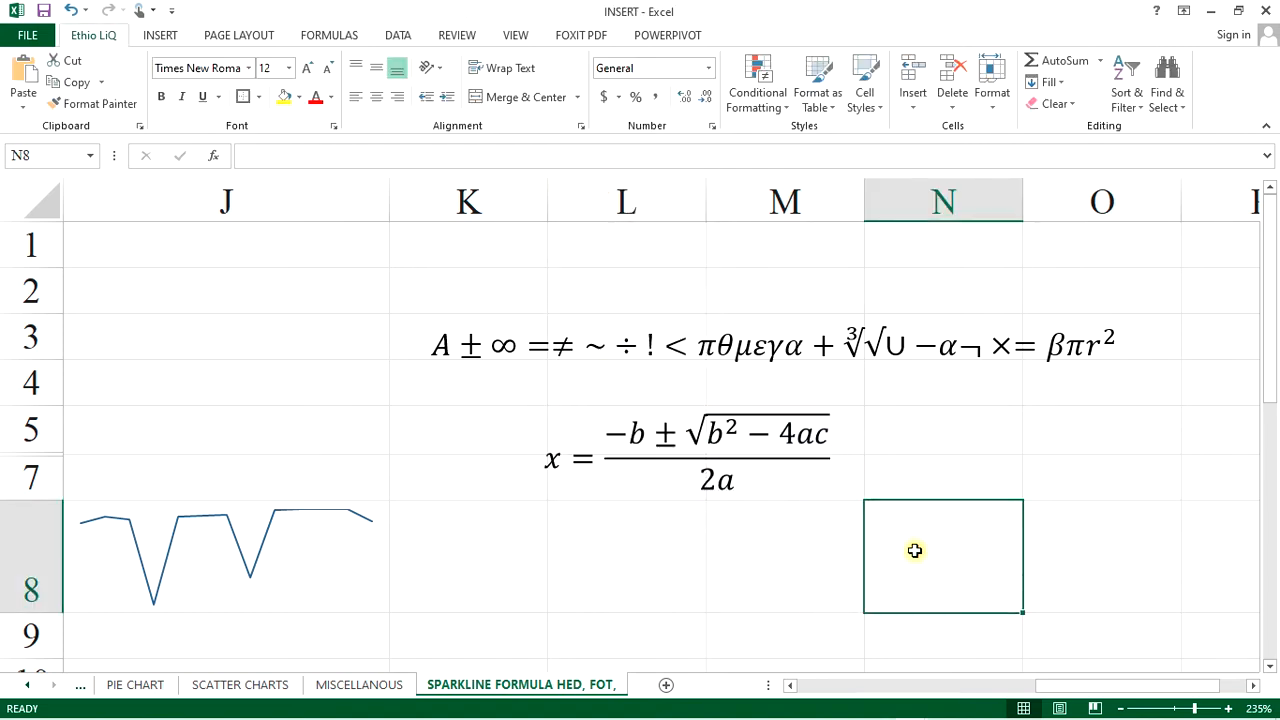
# Paste the copied x into cell L8 below the quadratic formula, using each of the two paste options in turn.
pyautogui.click(686, 550)
pyautogui.rightClick(682, 551)
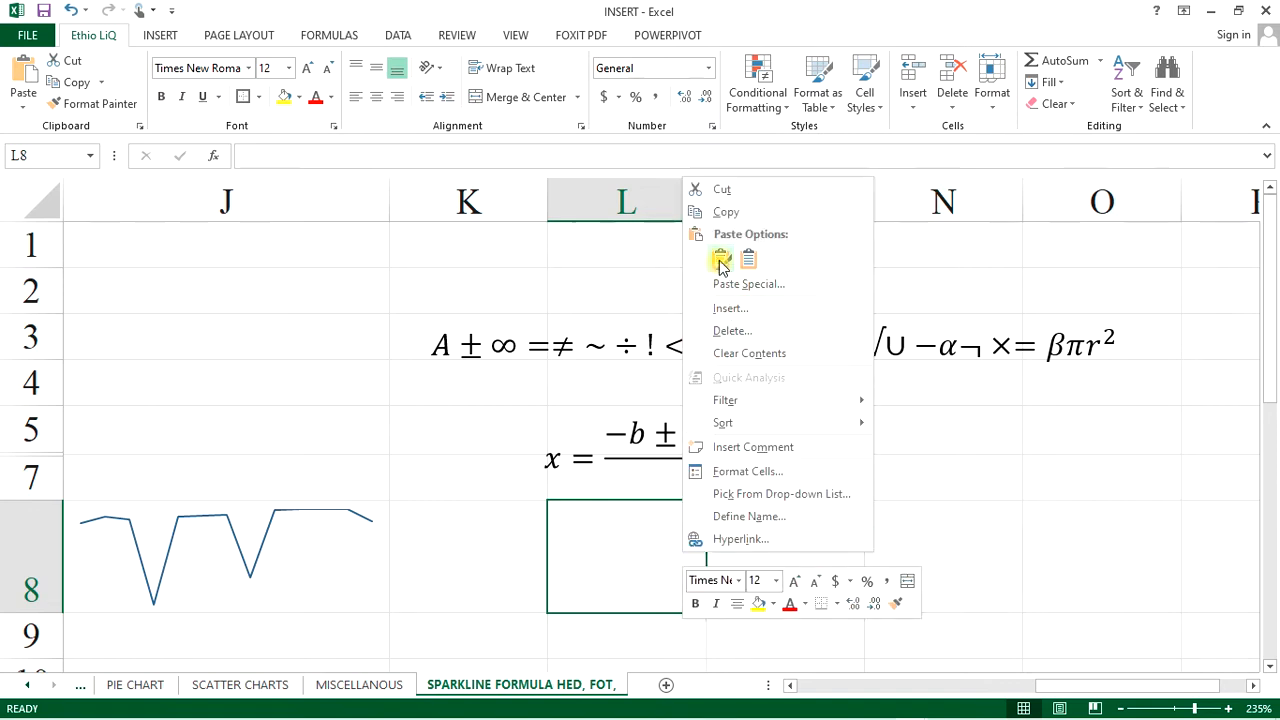
pyautogui.click(720, 261)
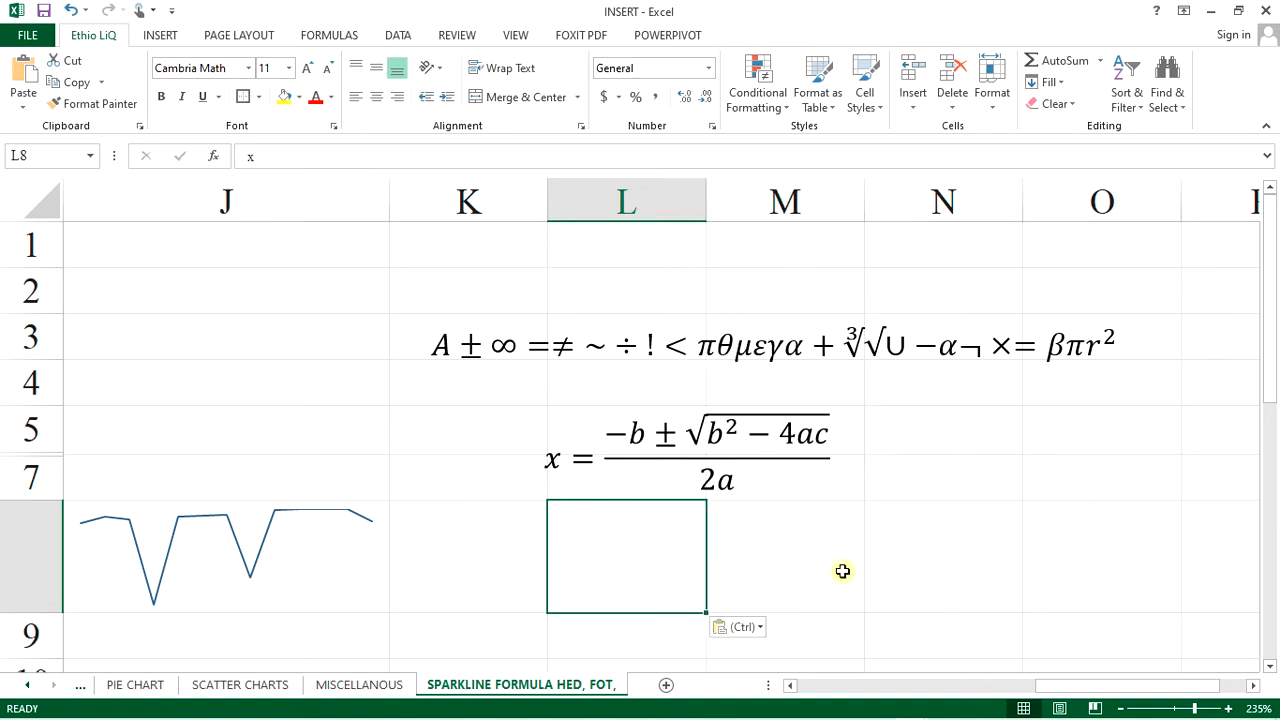
pyautogui.scroll(-1, 843, 571)
pyautogui.rightClick(646, 428)
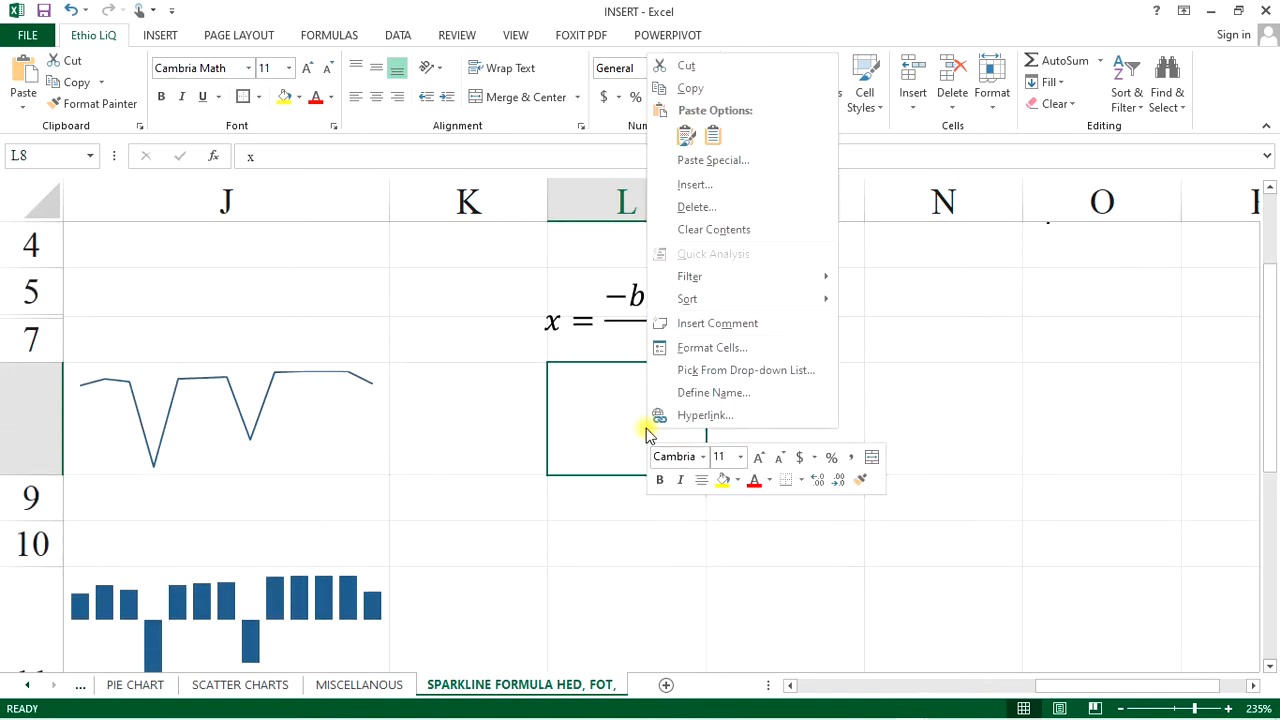
pyautogui.click(714, 135)
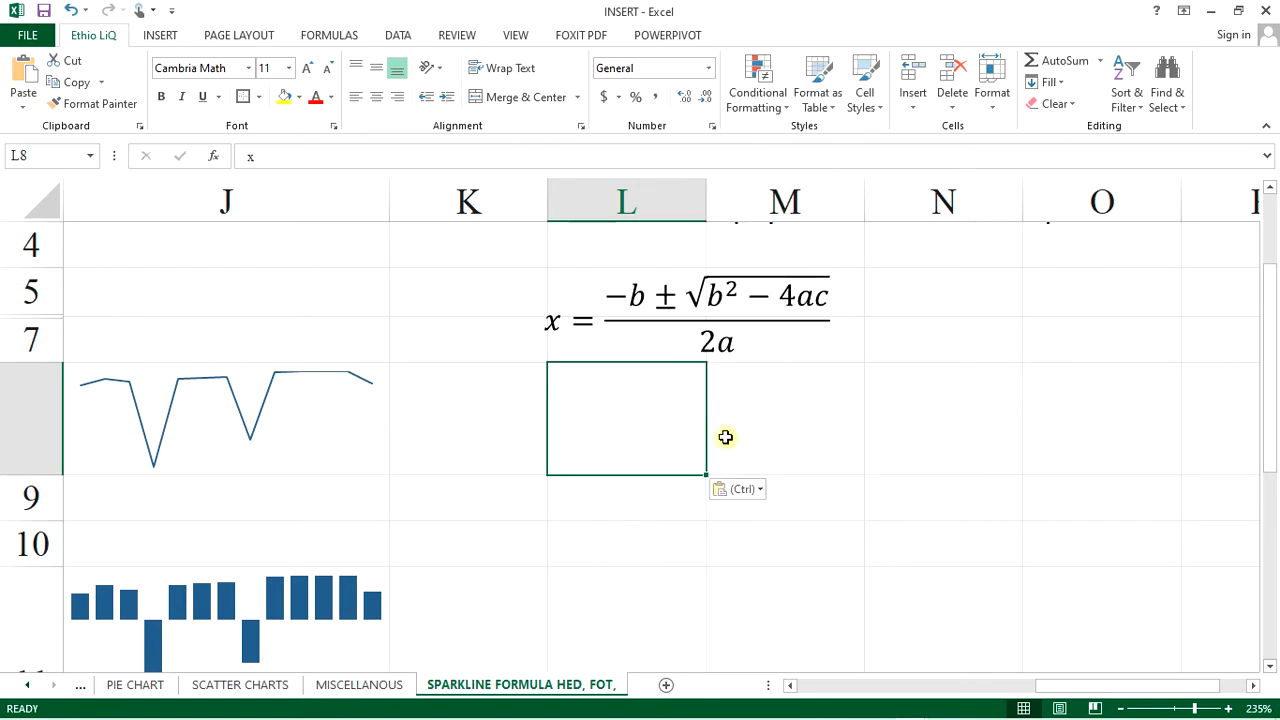
# Paste the copied x into cell N5 with its source formatting and check that it is ordinary cell text.
pyautogui.rightClick(640, 424)
pyautogui.click(969, 396)
pyautogui.click(930, 311)
pyautogui.rightClick(930, 311)
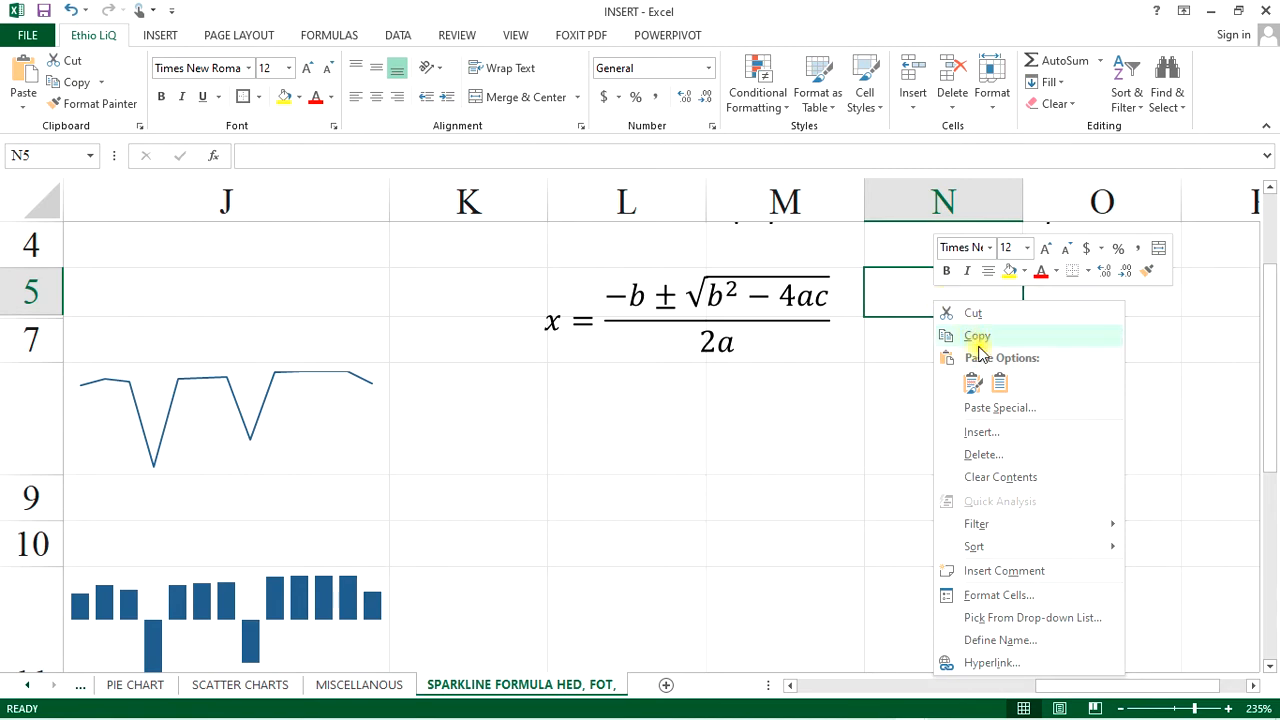
pyautogui.click(972, 384)
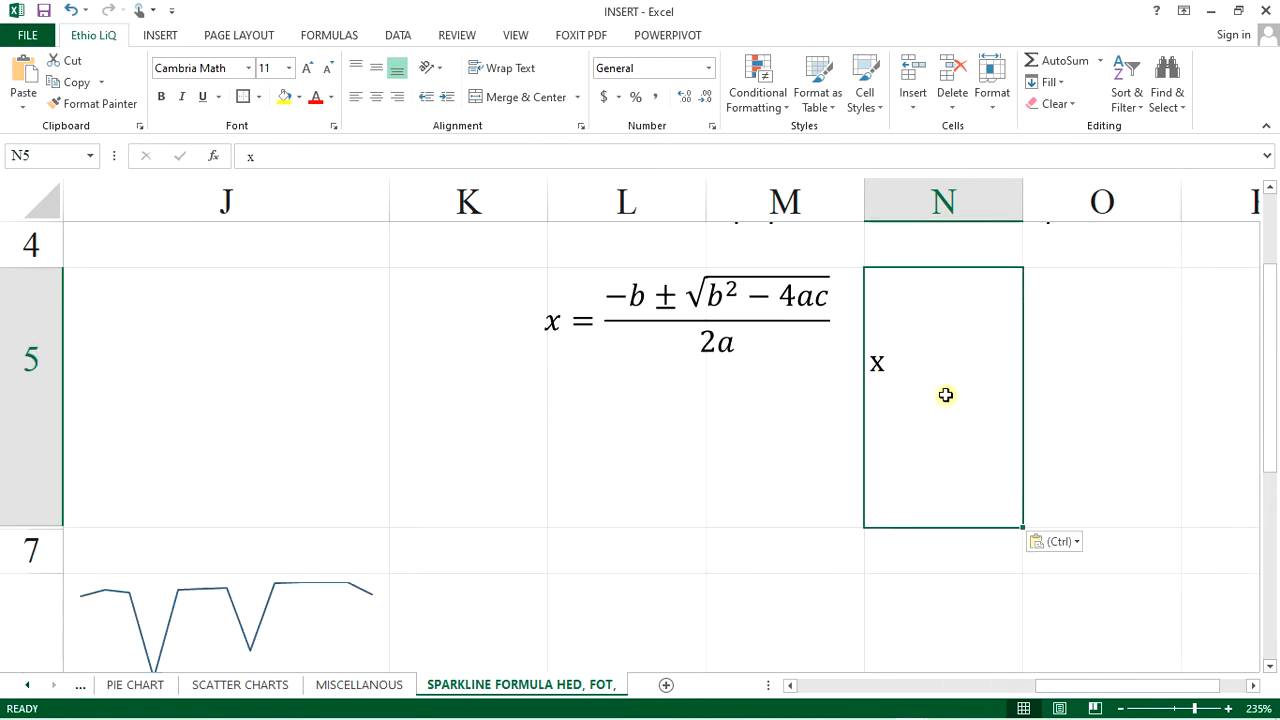
pyautogui.doubleClick(880, 364)
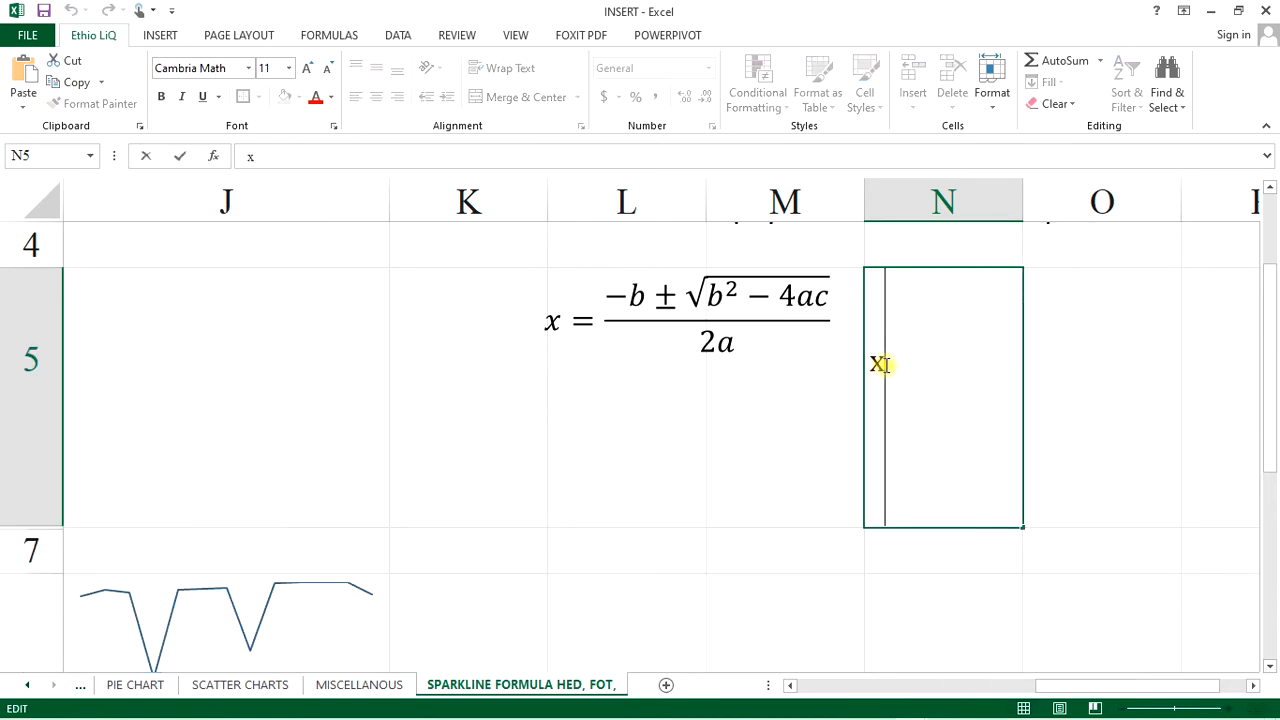
pyautogui.press('Escape')
pyautogui.click(1074, 371)
pyautogui.click(897, 368)
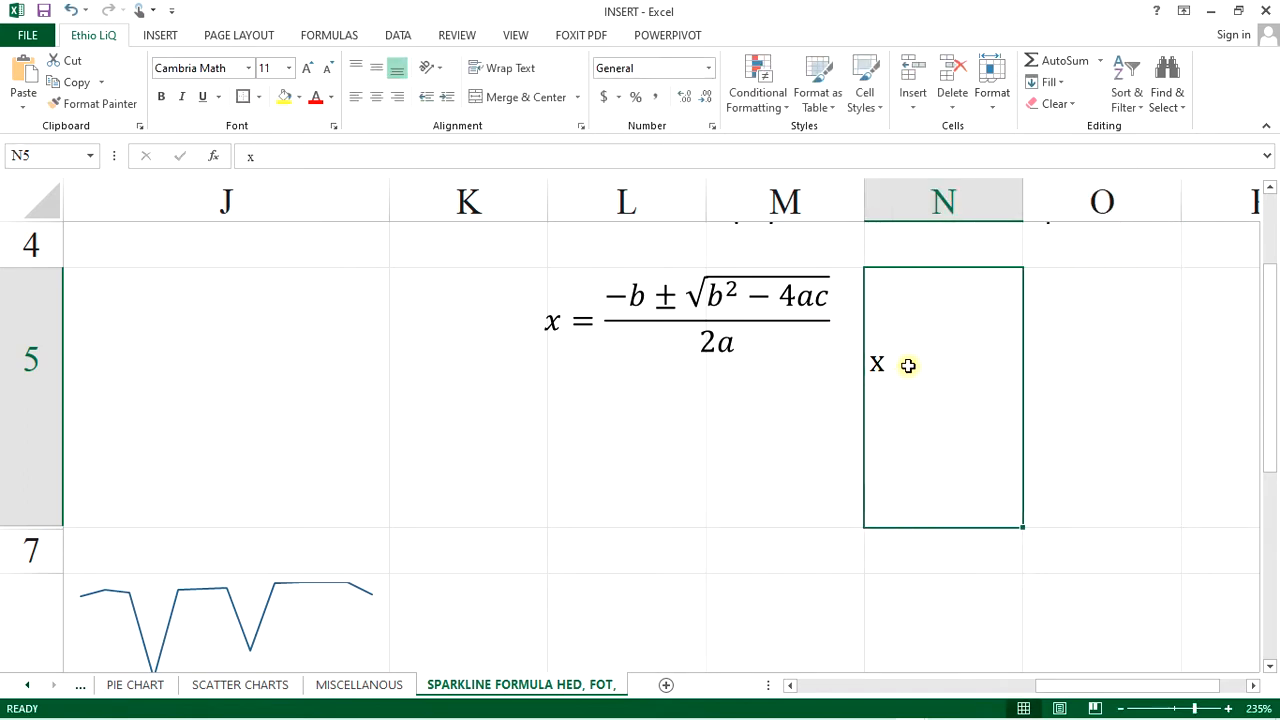
# Select the whole quadratic formula and apply the gold WordArt style to it.
pyautogui.click(655, 323)
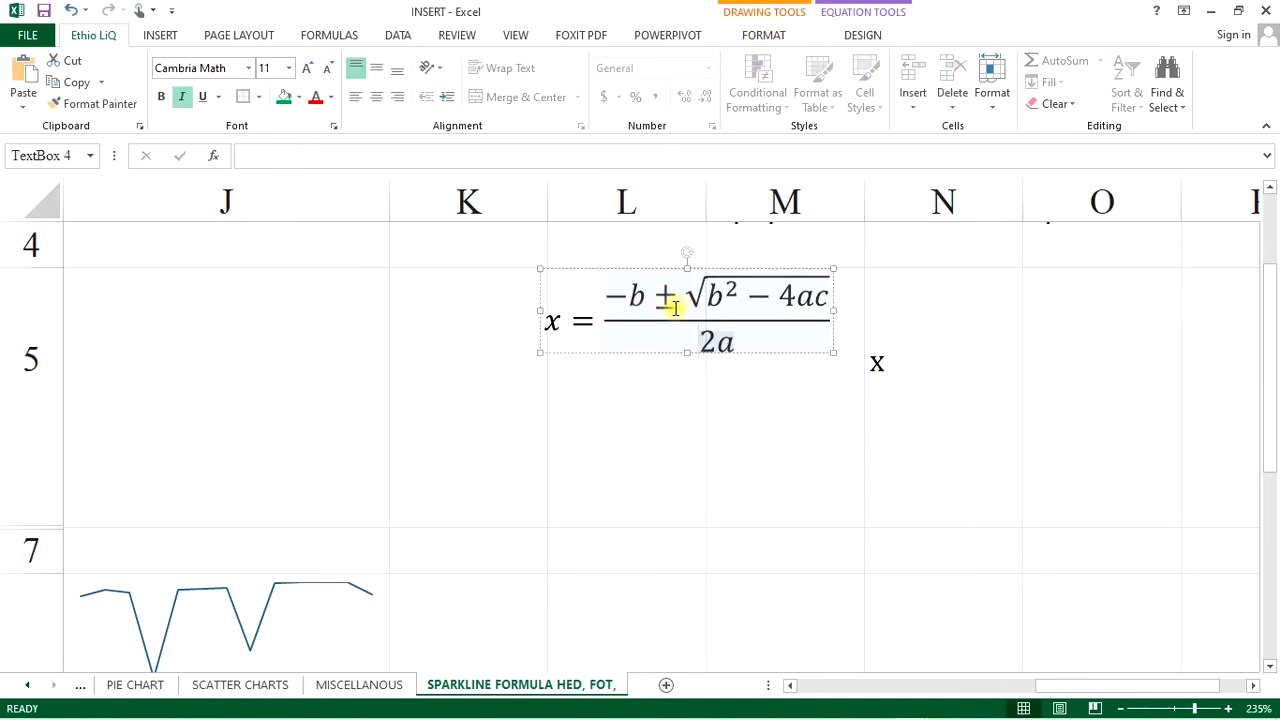
pyautogui.click(676, 308)
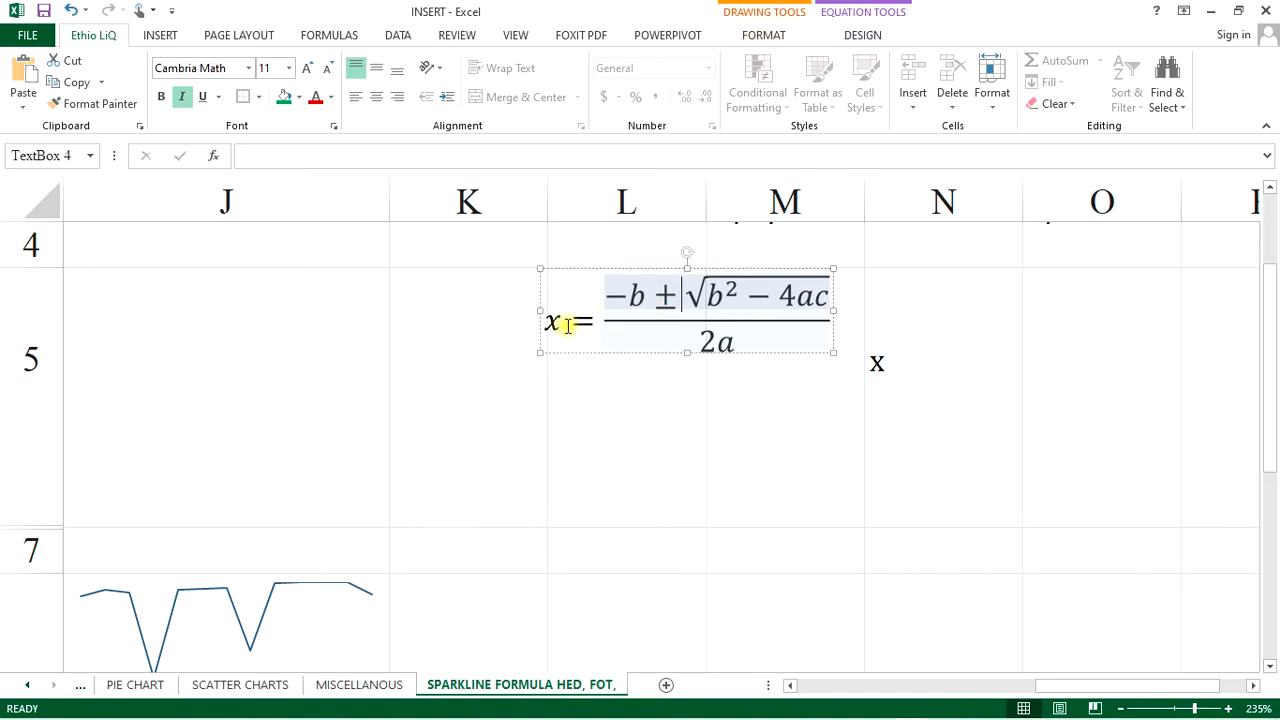
pyautogui.moveTo(551, 323); pyautogui.dragTo(820, 320)
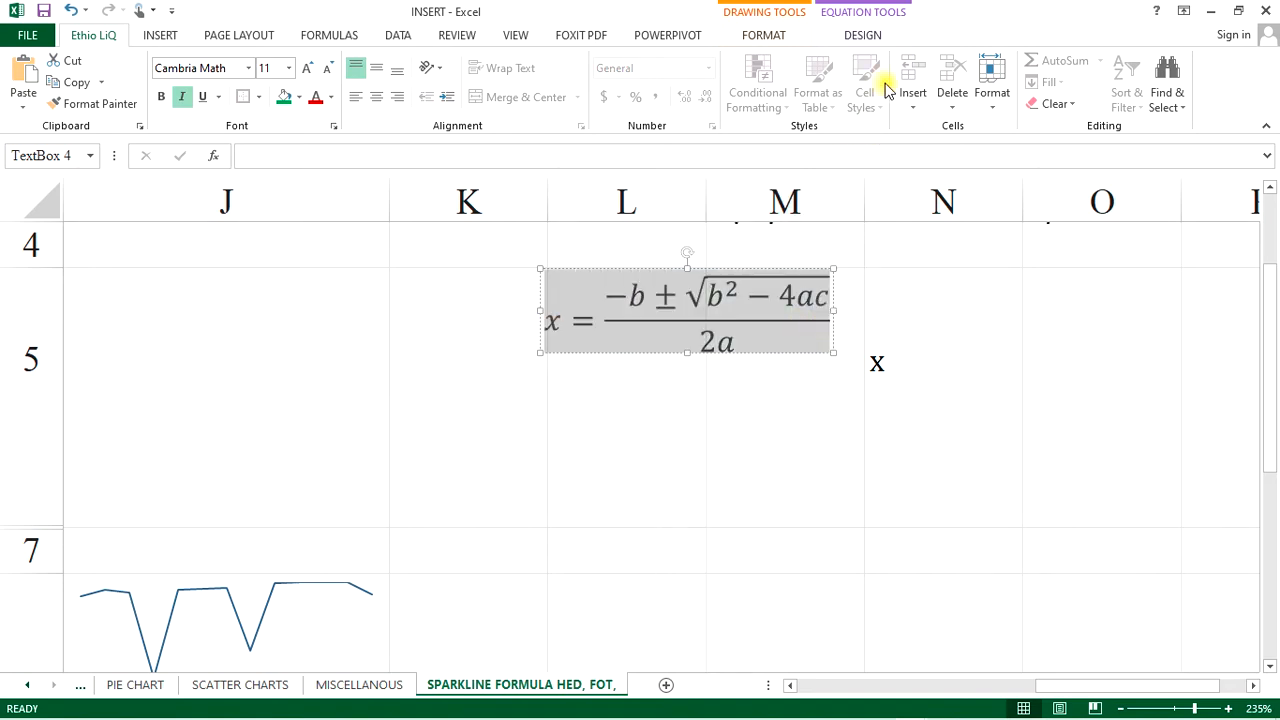
pyautogui.click(765, 35)
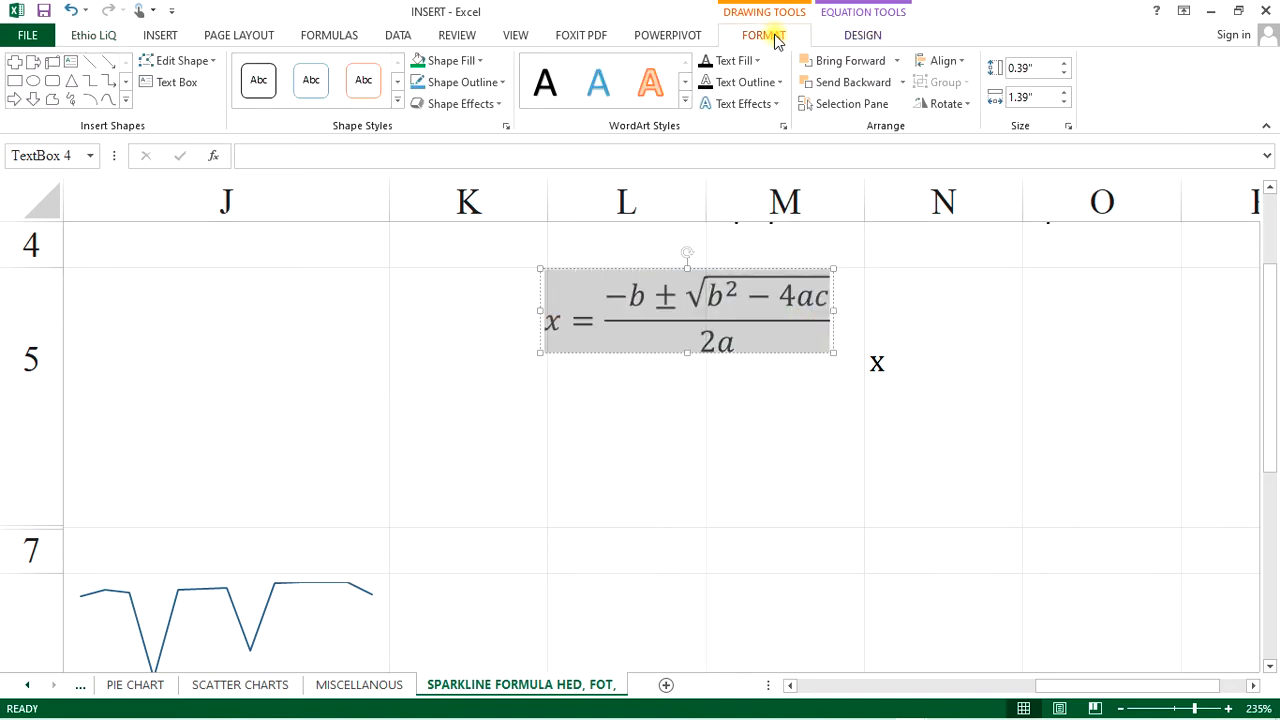
pyautogui.click(685, 101)
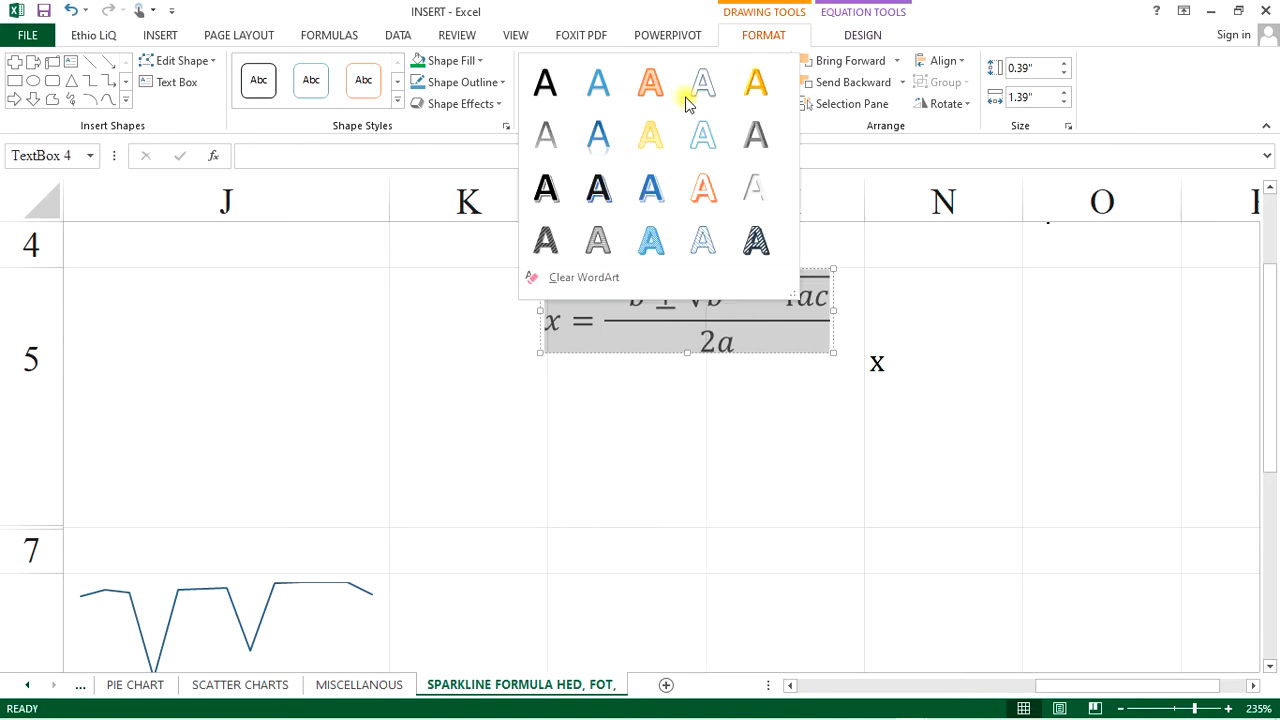
pyautogui.click(755, 85)
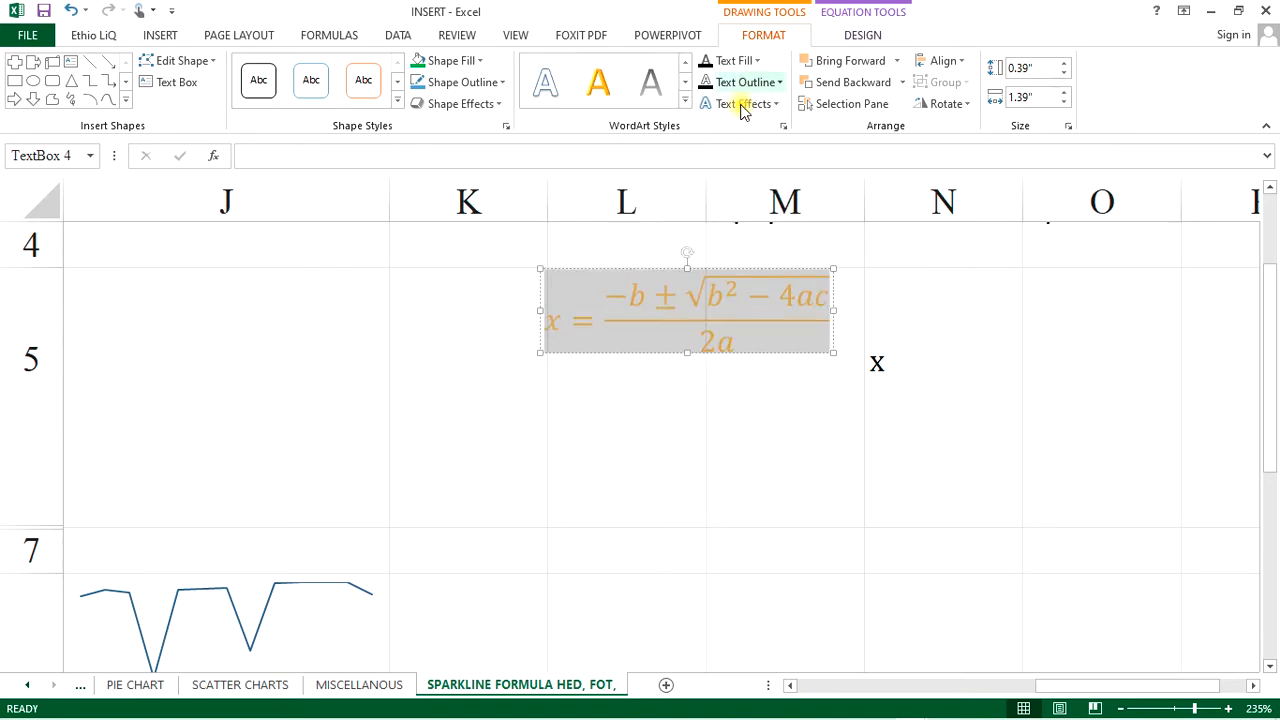
# Try a dark red shape fill on the equation box, and change the fill to white.
pyautogui.click(479, 61)
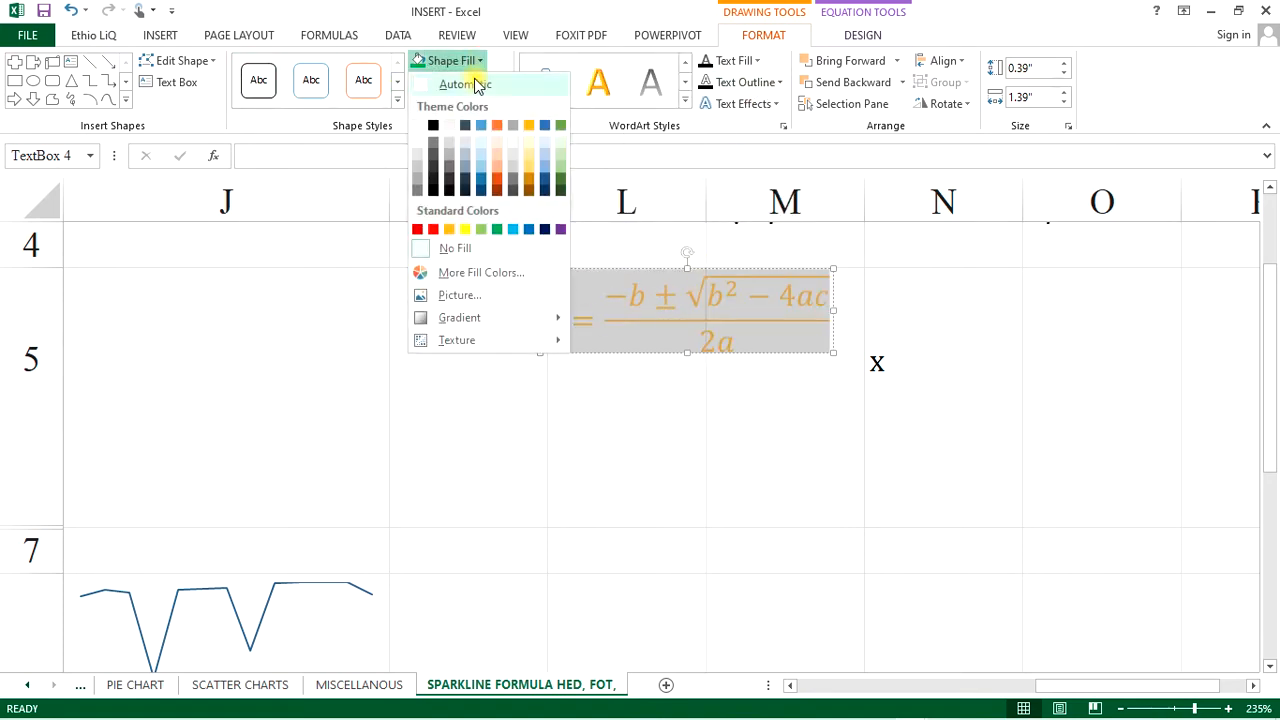
pyautogui.click(416, 230)
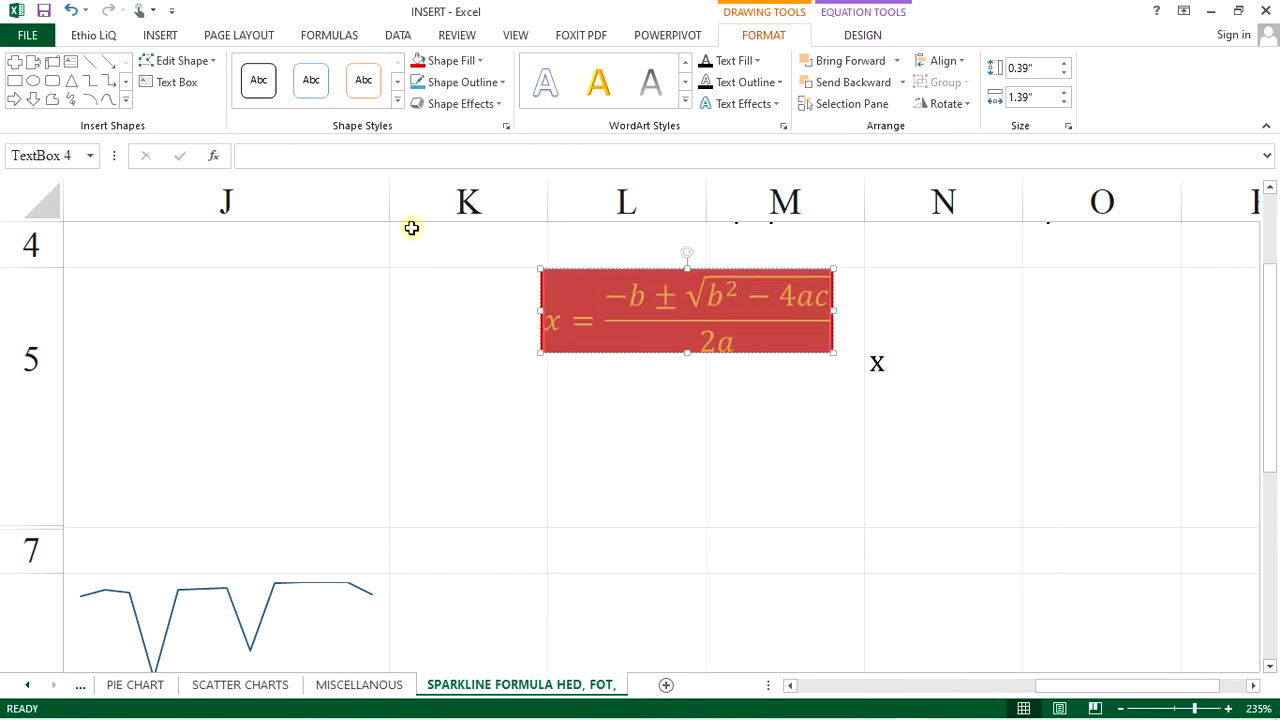
pyautogui.click(476, 60)
pyautogui.click(419, 128)
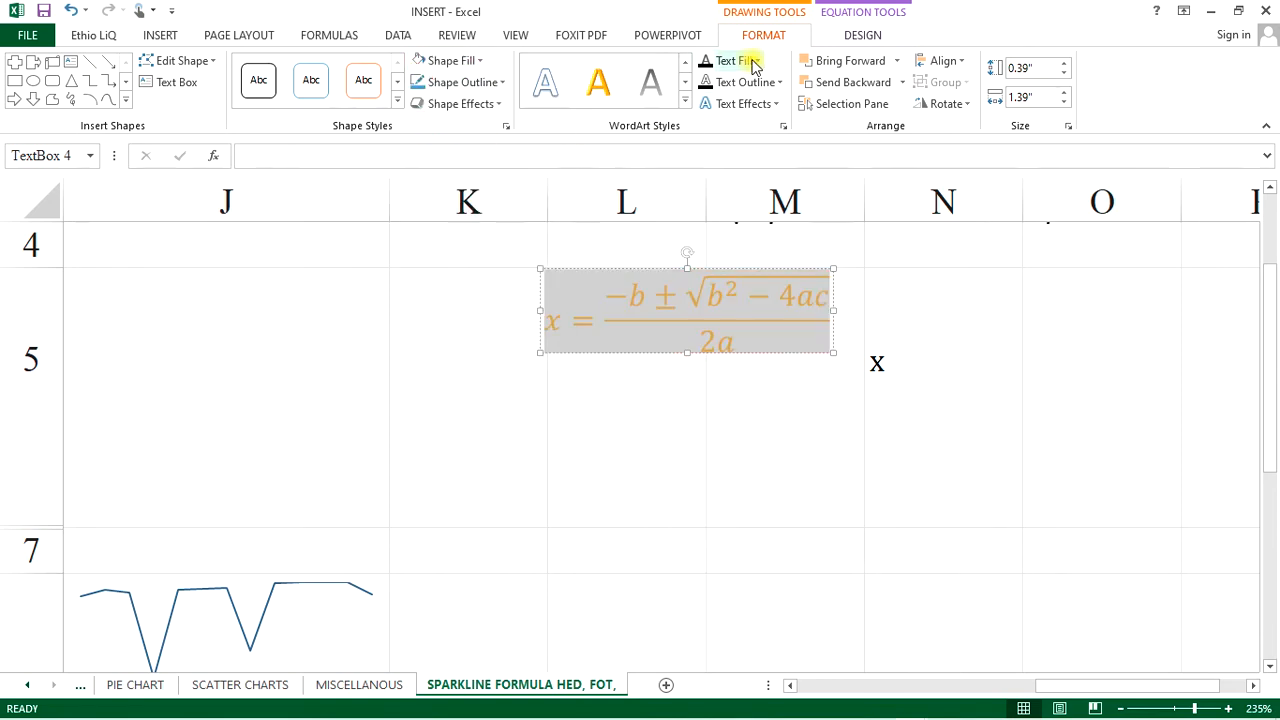
# Set the quadratic formula's text fill to dark red and enlarge its font size to 20.
pyautogui.click(745, 61)
pyautogui.click(706, 230)
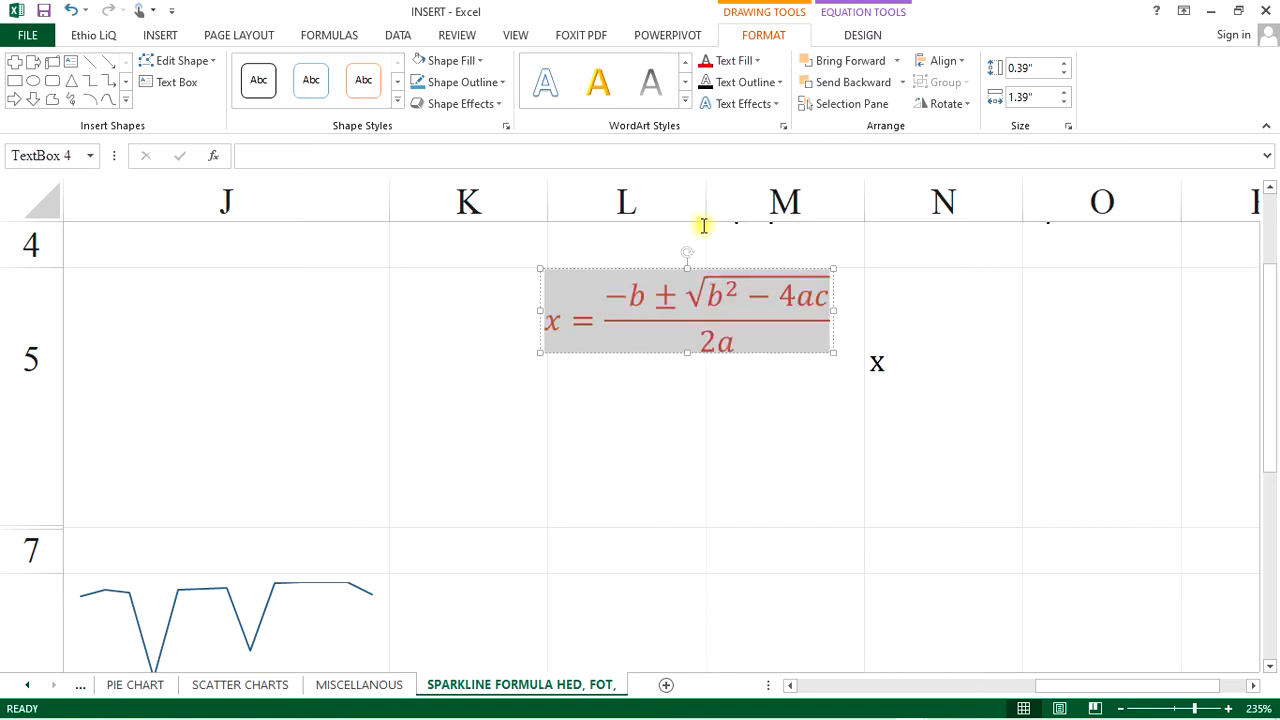
pyautogui.click(93, 35)
pyautogui.click(308, 68)
pyautogui.click(308, 68)
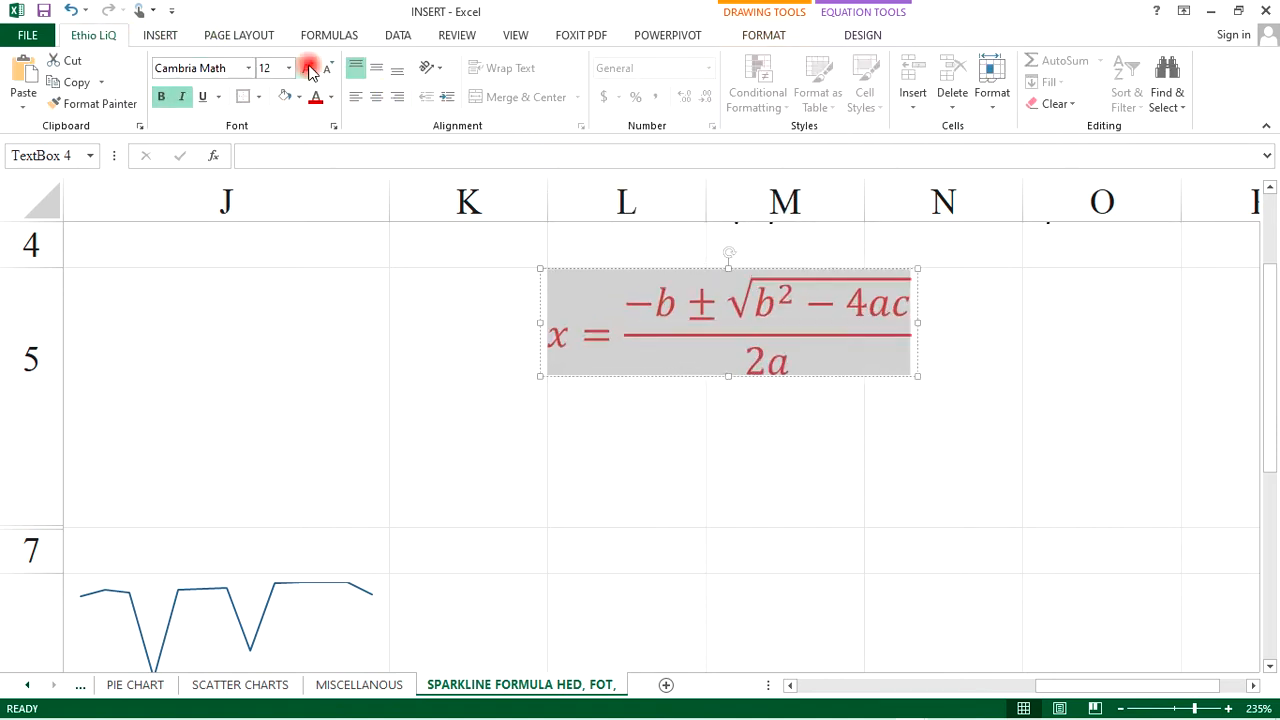
pyautogui.click(308, 68)
pyautogui.click(308, 68)
pyautogui.click(308, 68)
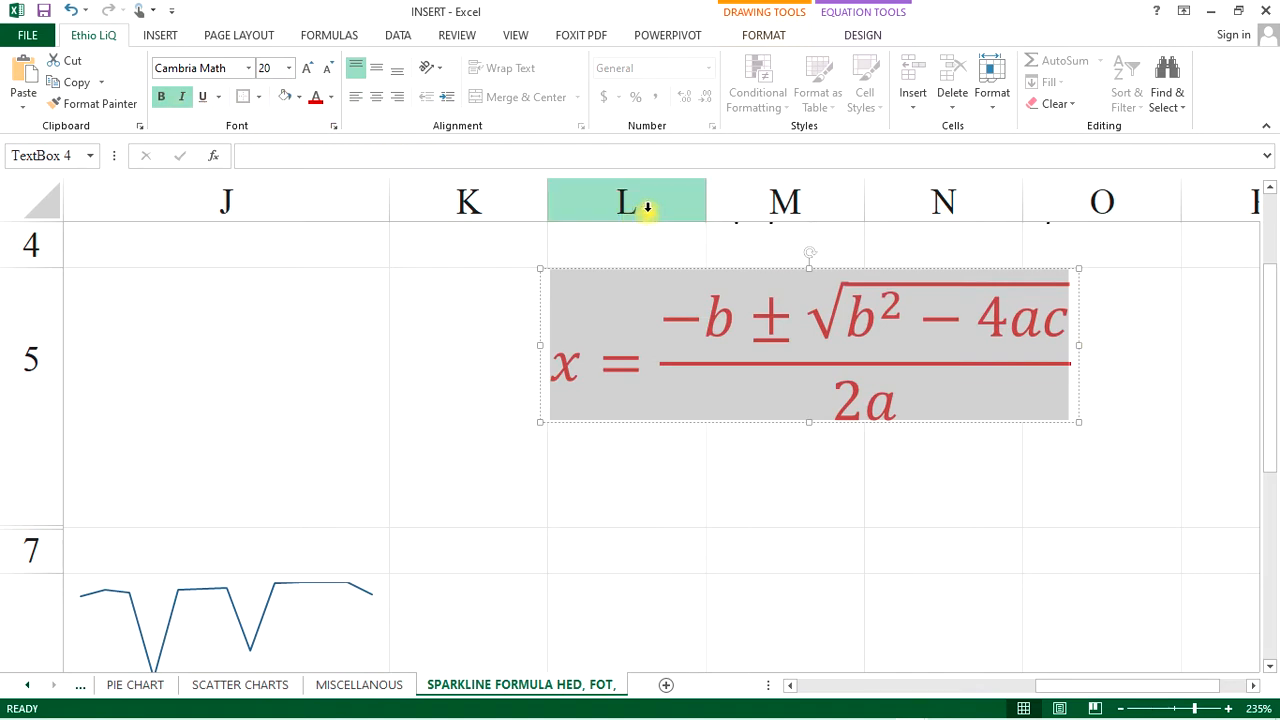
# Move the quadratic formula box so it spans columns K to N within row 5.
pyautogui.click(1208, 331)
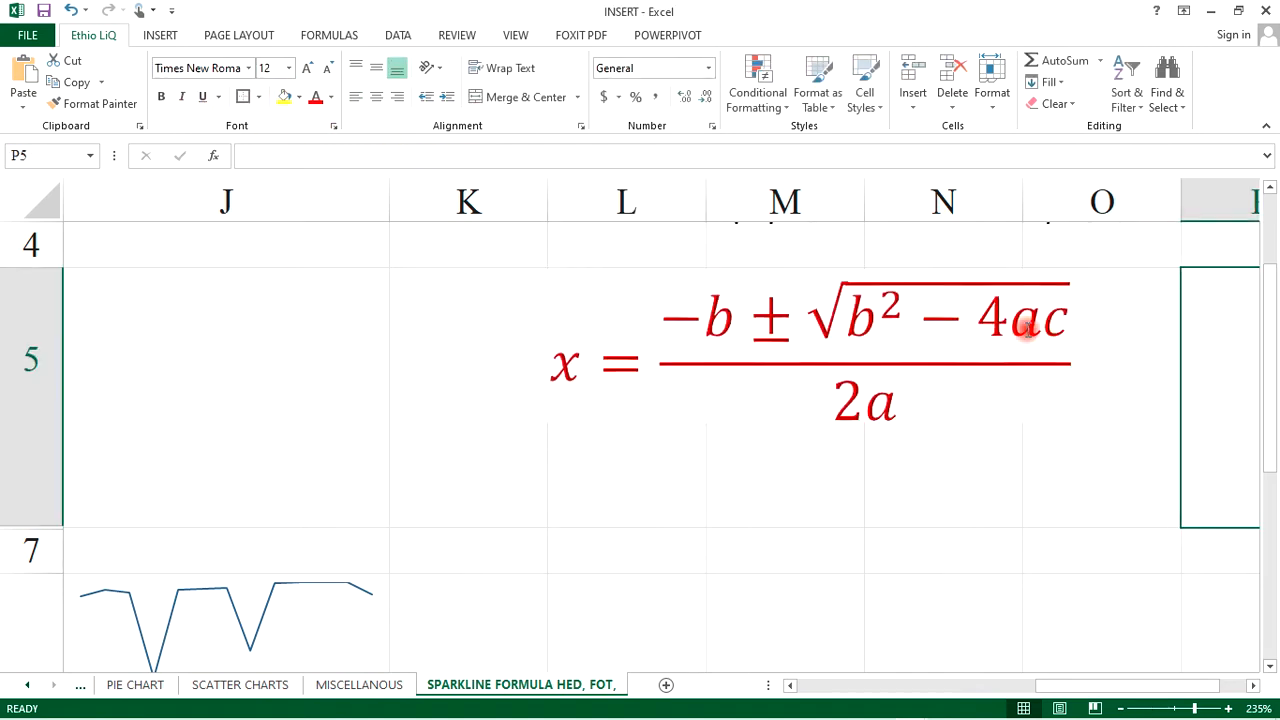
pyautogui.click(1026, 330)
pyautogui.moveTo(1077, 294); pyautogui.dragTo(982, 315)
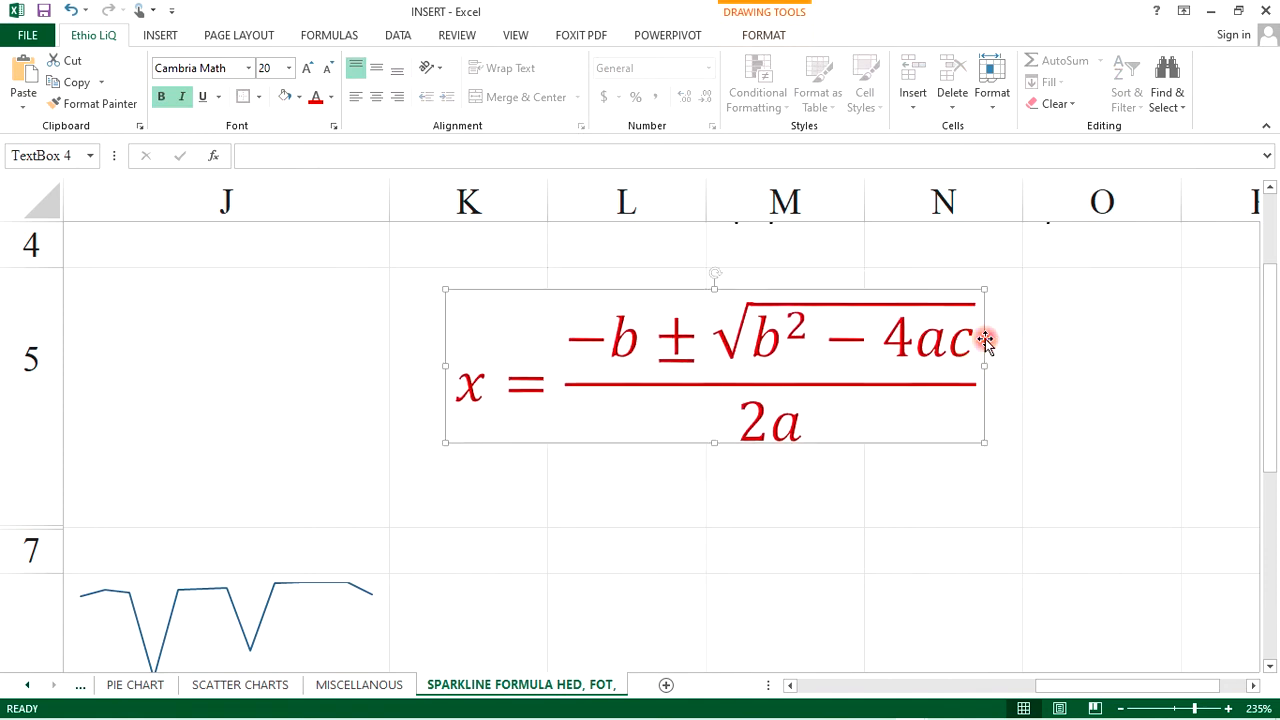
pyautogui.click(158, 35)
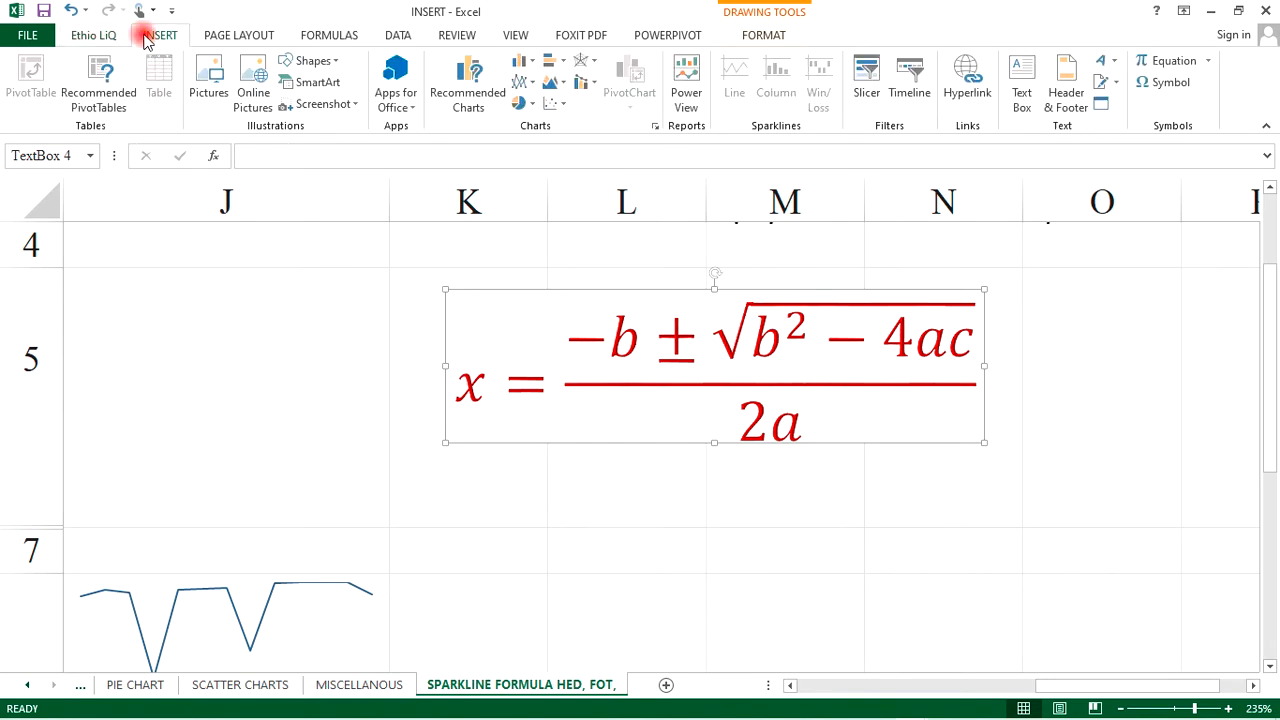
pyautogui.click(1207, 62)
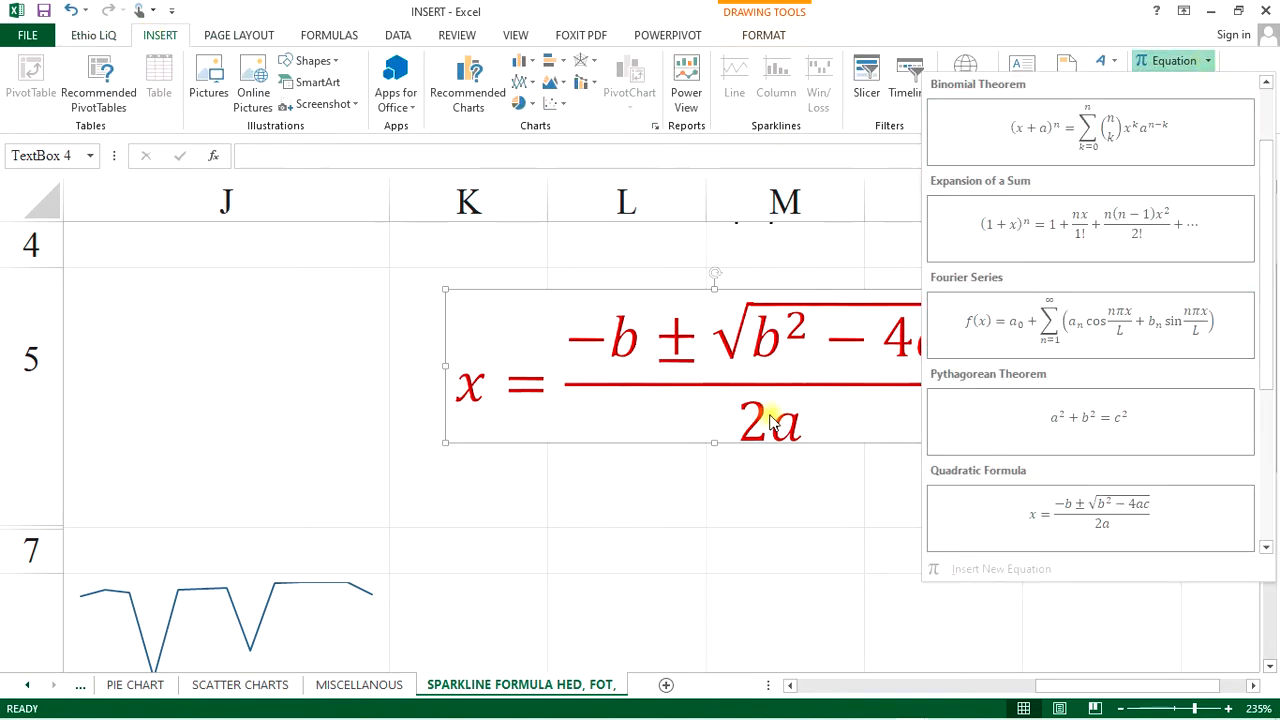
pyautogui.click(696, 424)
pyautogui.click(563, 391)
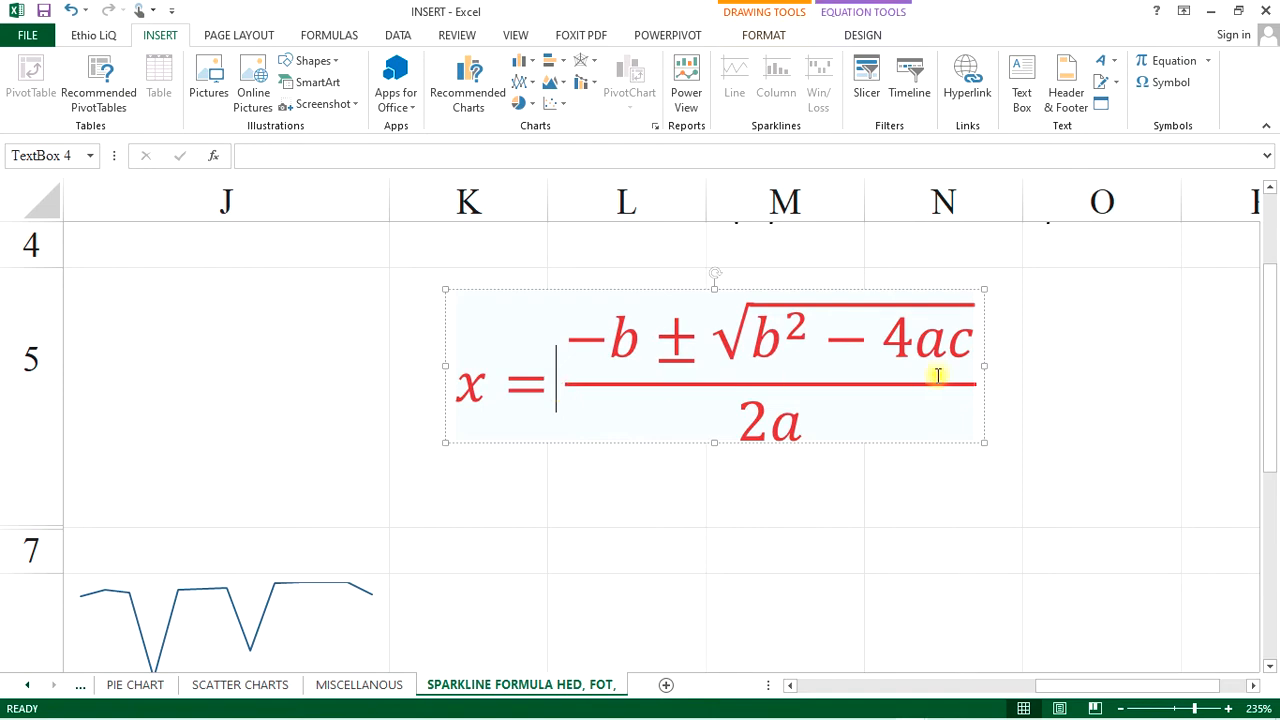
# Copy the red quadratic formula box and place the duplicate below the original, starting in column K over rows 8 to 10.
pyautogui.click(884, 290)
pyautogui.rightClick(884, 293)
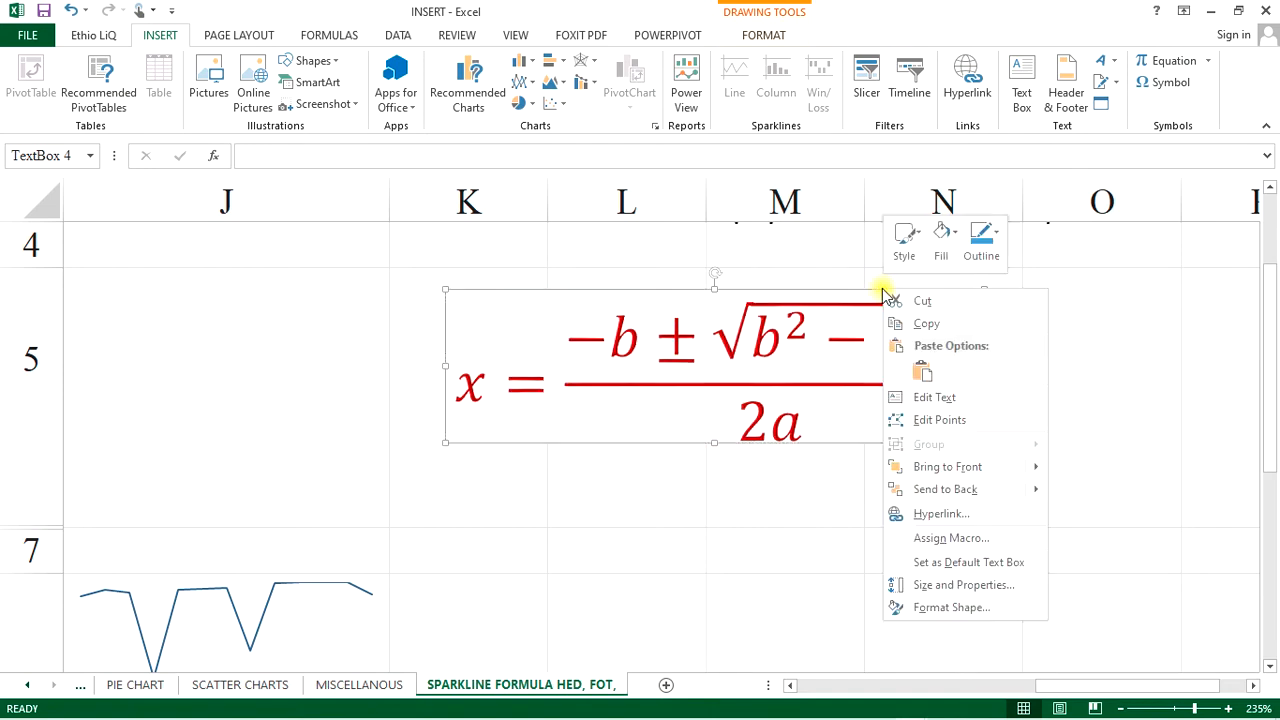
pyautogui.click(930, 323)
pyautogui.click(722, 524)
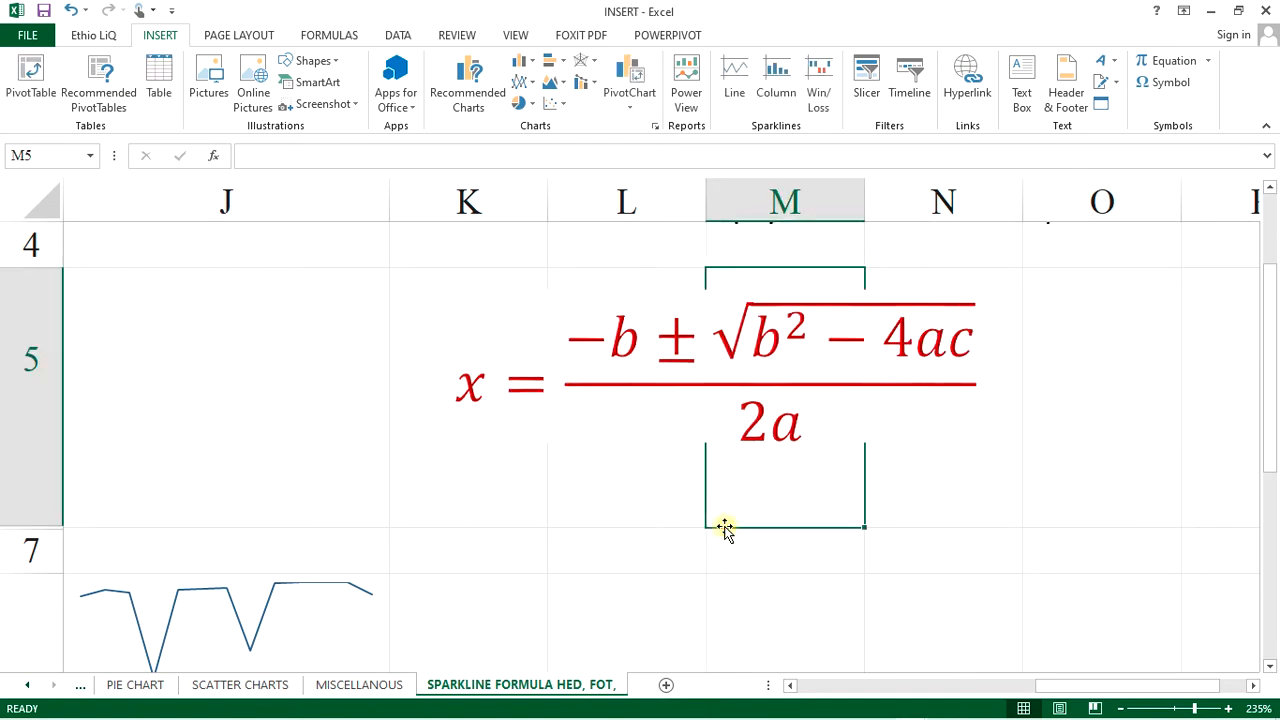
pyautogui.scroll(-2, 725, 520)
pyautogui.scroll(1, 725, 508)
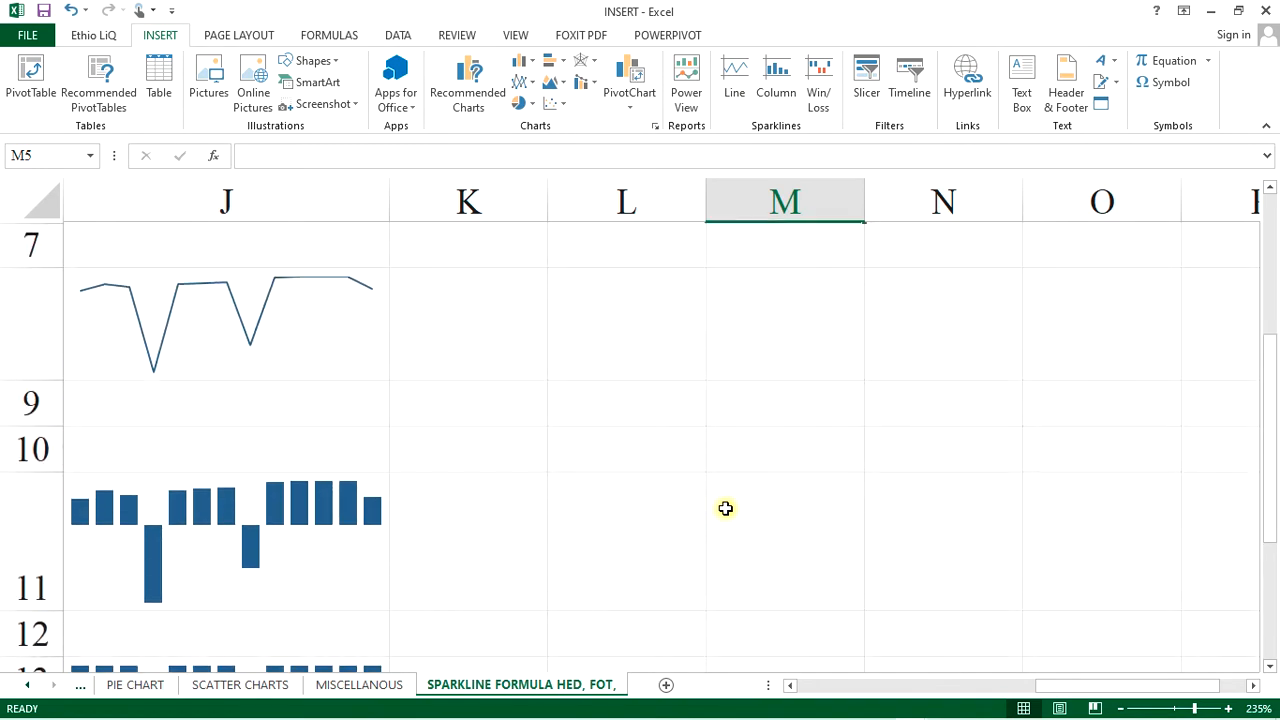
pyautogui.hotkey('ctrl', 'v')
pyautogui.scroll(3, 725, 508)
pyautogui.moveTo(993, 407); pyautogui.dragTo(780, 551)
pyautogui.scroll(-2, 795, 515)
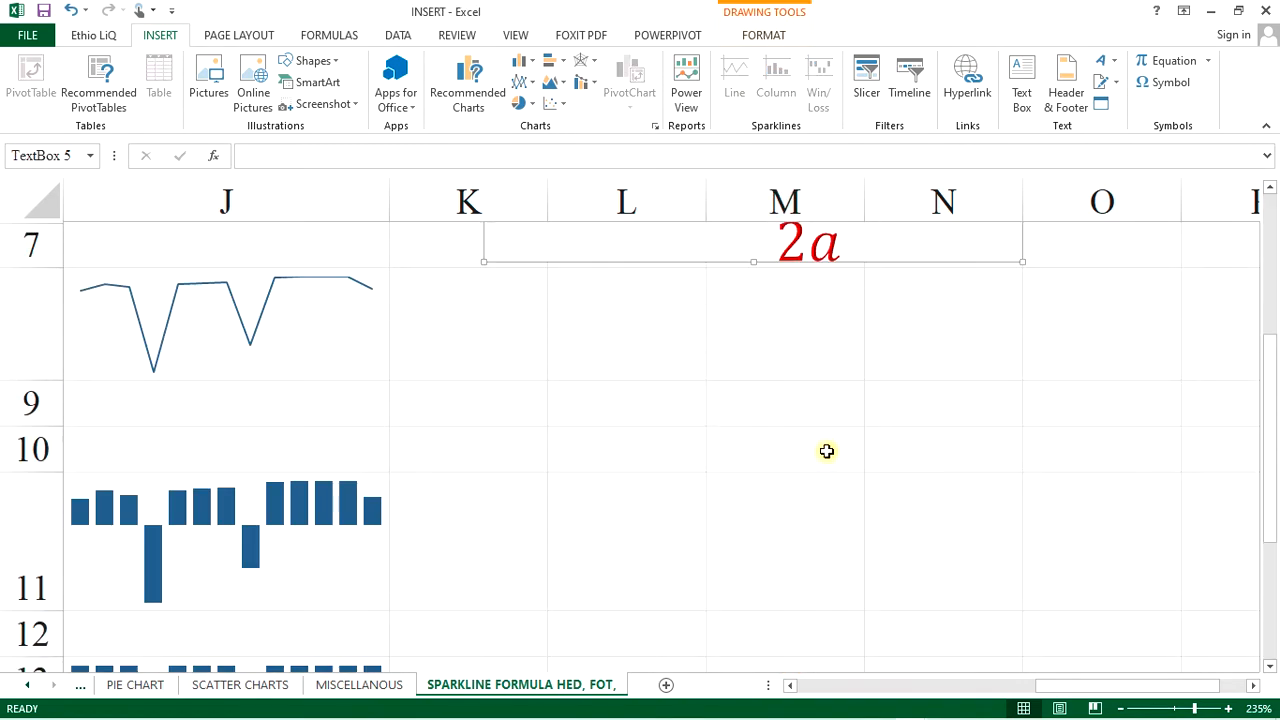
pyautogui.moveTo(887, 263); pyautogui.dragTo(898, 454)
# Insert an empty stacked fraction right after the equals sign in the duplicated quadratic formula.
pyautogui.doubleClick(886, 373)
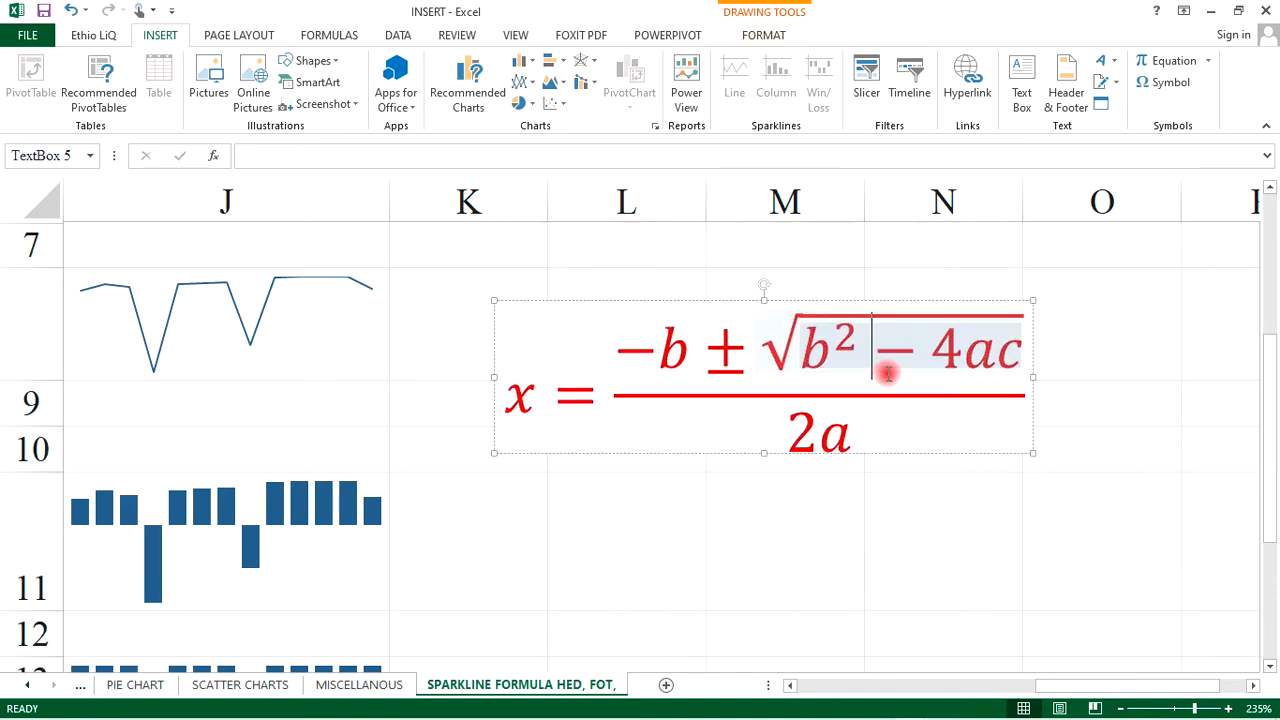
pyautogui.click(621, 405)
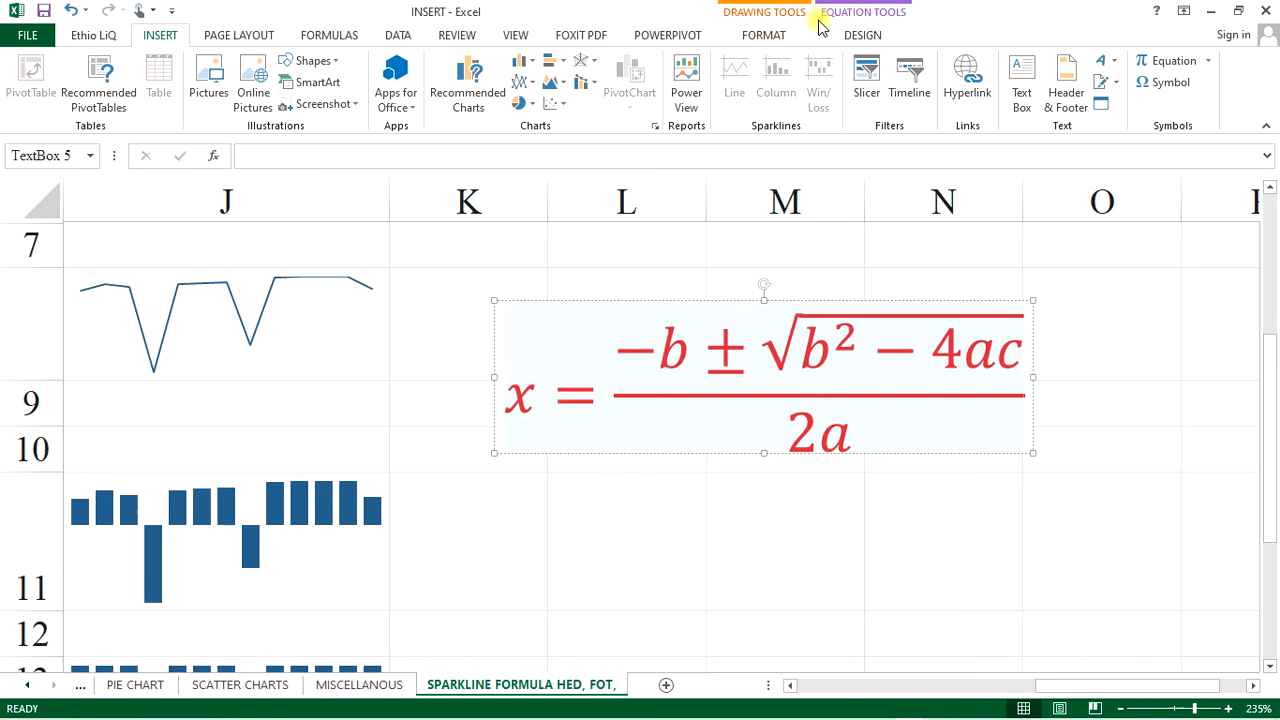
pyautogui.click(857, 35)
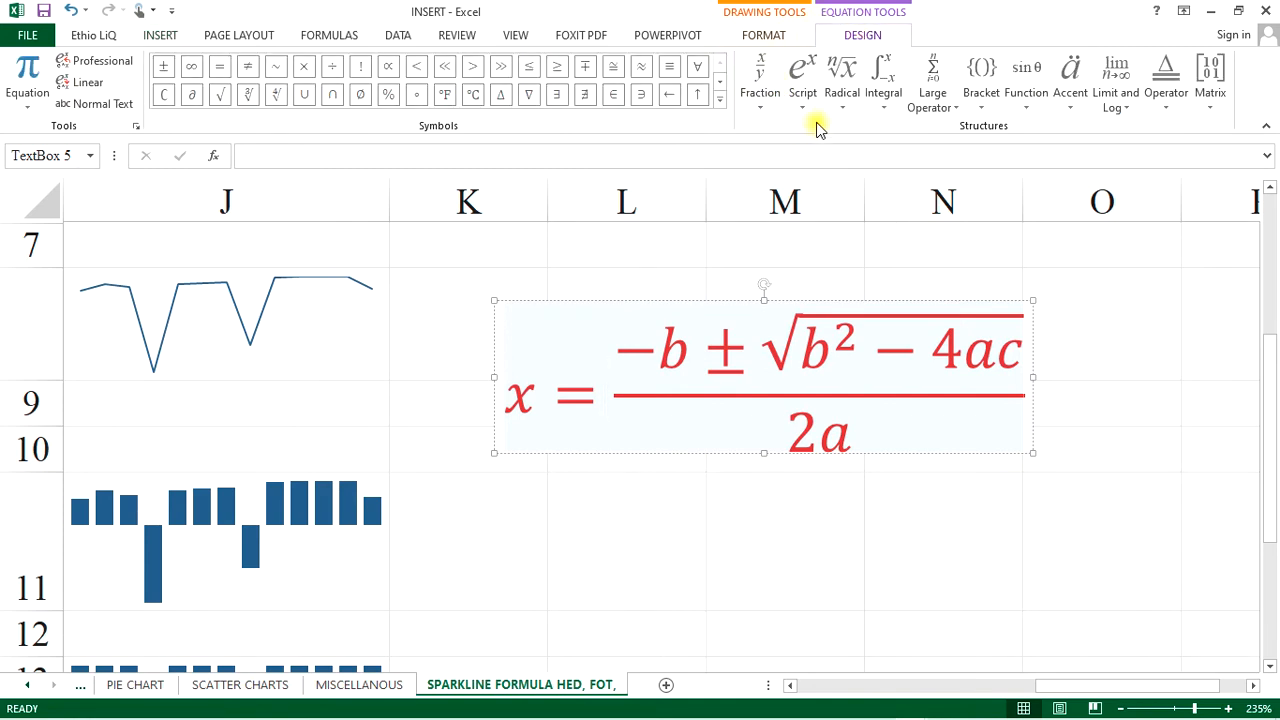
pyautogui.click(778, 108)
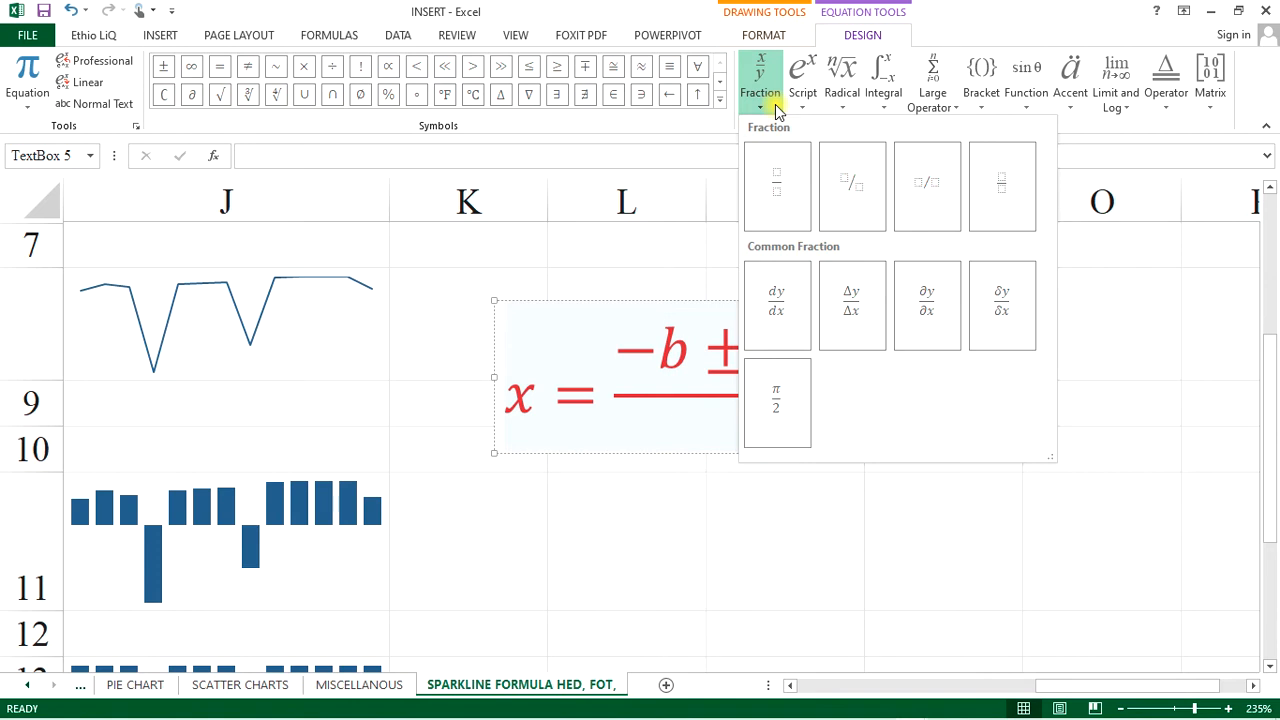
pyautogui.click(776, 190)
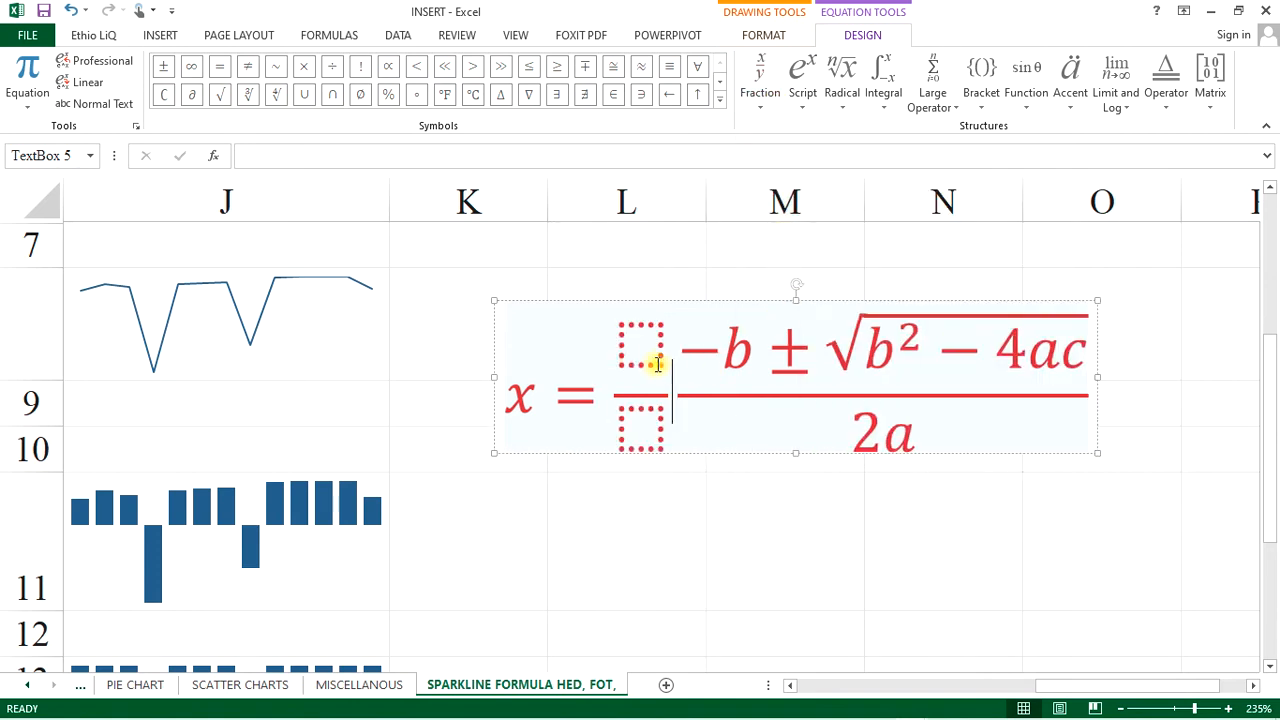
# Delete the original quadratic fraction that follows the new empty fraction in the duplicate.
pyautogui.click(655, 368)
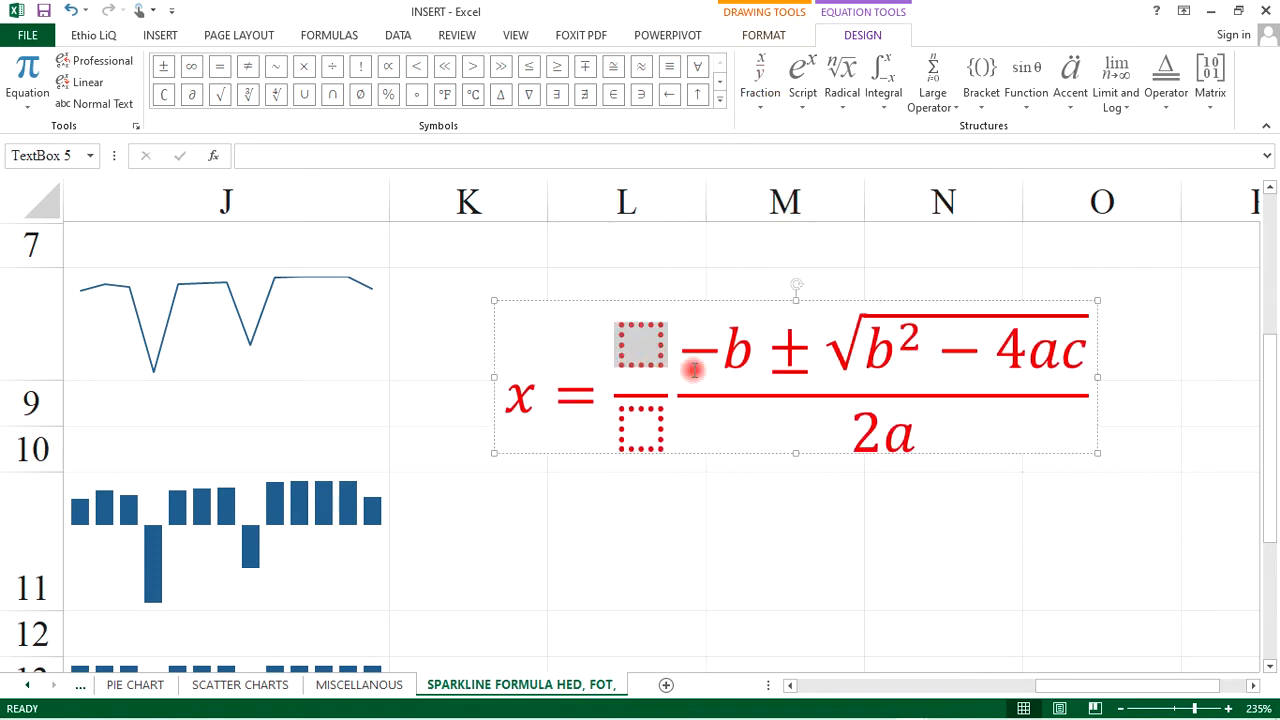
pyautogui.moveTo(693, 370); pyautogui.dragTo(691, 371)
pyautogui.press('BackSpace')
pyautogui.press('BackSpace')
pyautogui.press('BackSpace')
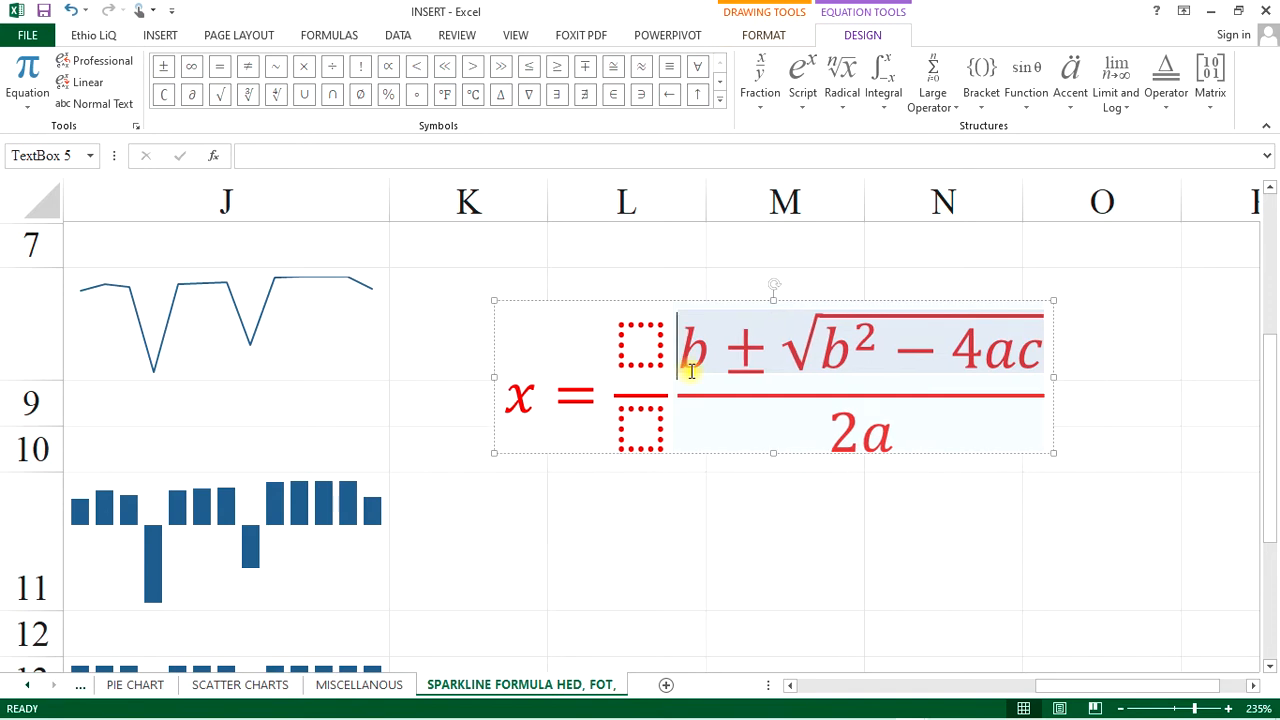
# Fill the empty fraction with x as the numerator and y as the denominator.
pyautogui.click(652, 337)
pyautogui.write('x')
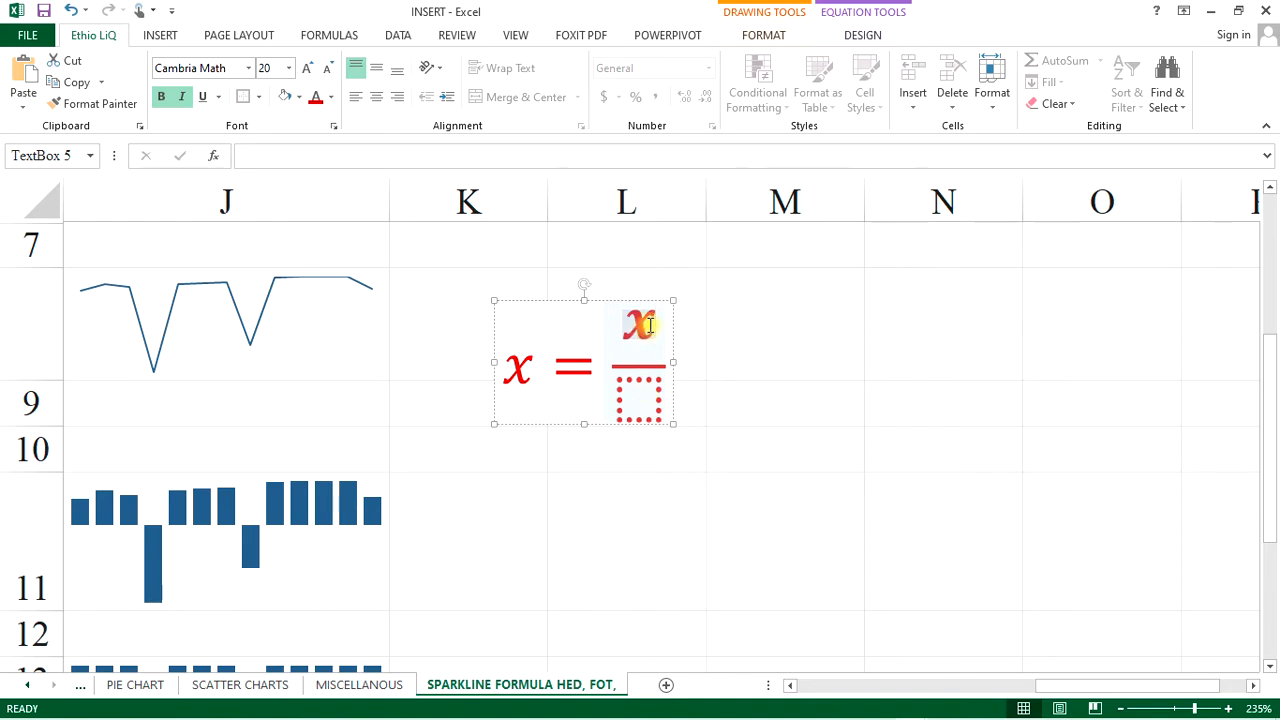
pyautogui.click(640, 396)
pyautogui.write('y')
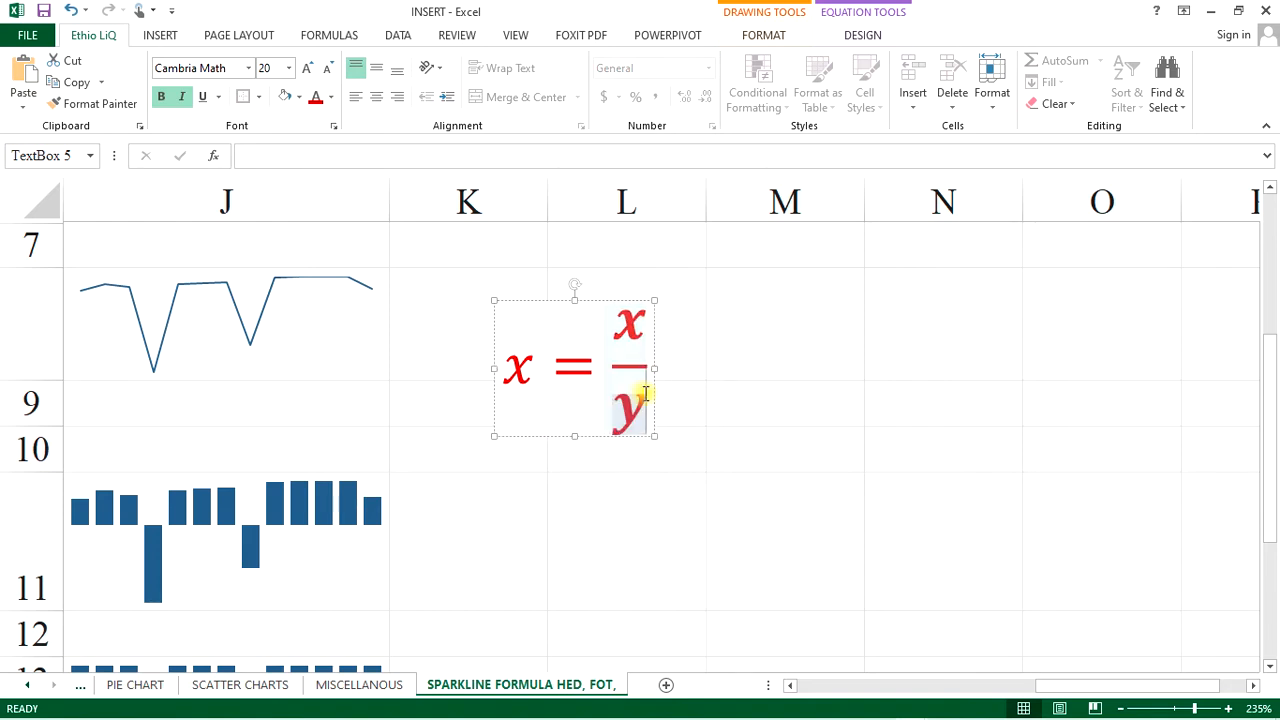
pyautogui.click(646, 329)
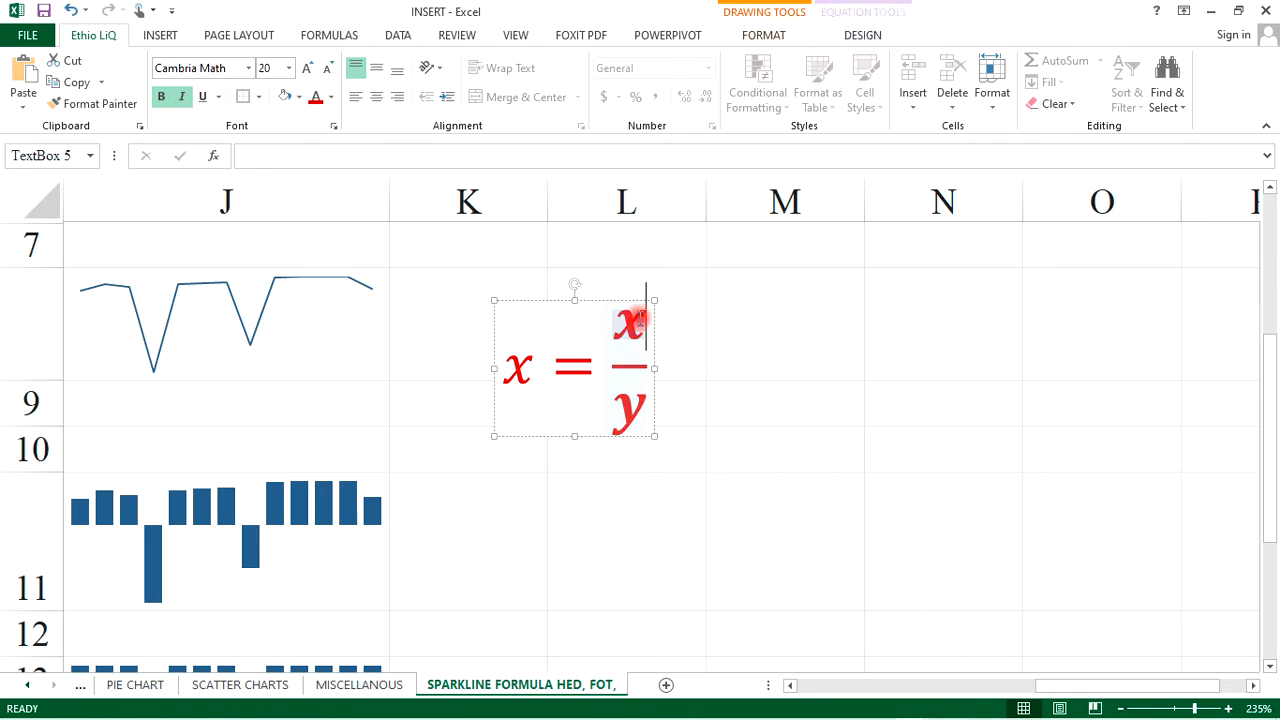
# Replace the numerator's x with a superscript structure that has x as its base and 8 as its exponent.
pyautogui.click(858, 37)
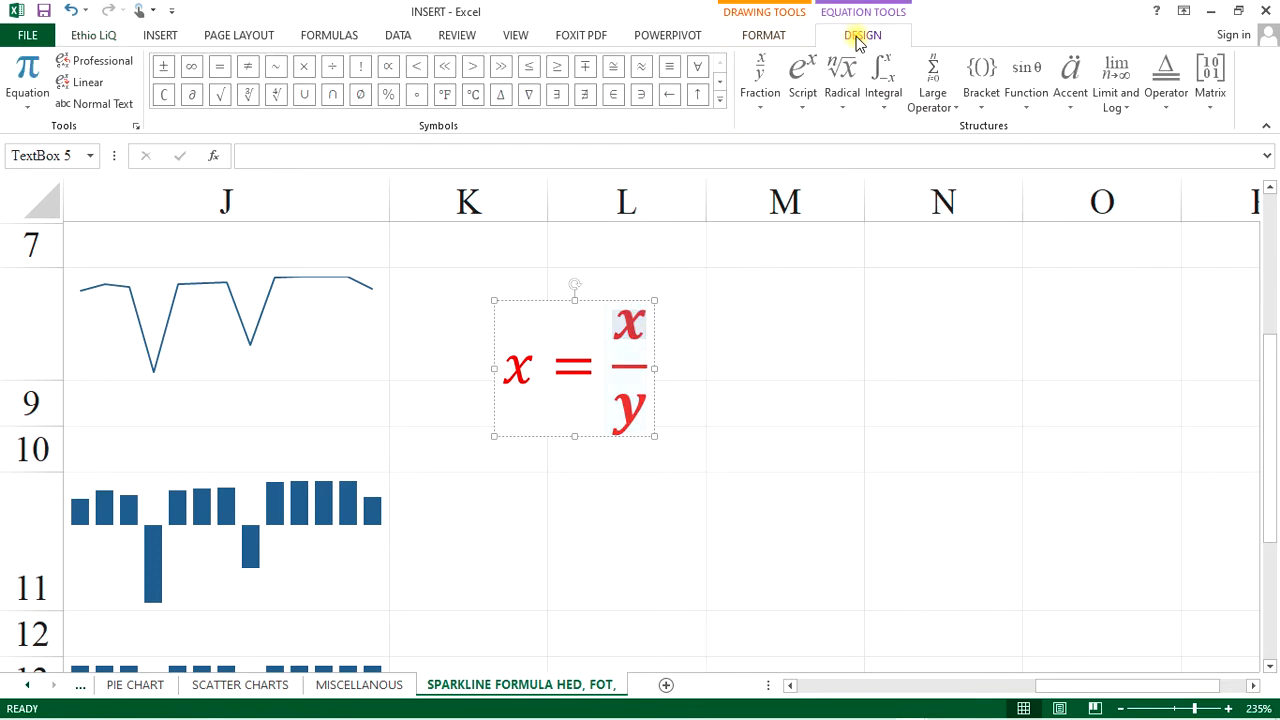
pyautogui.click(803, 90)
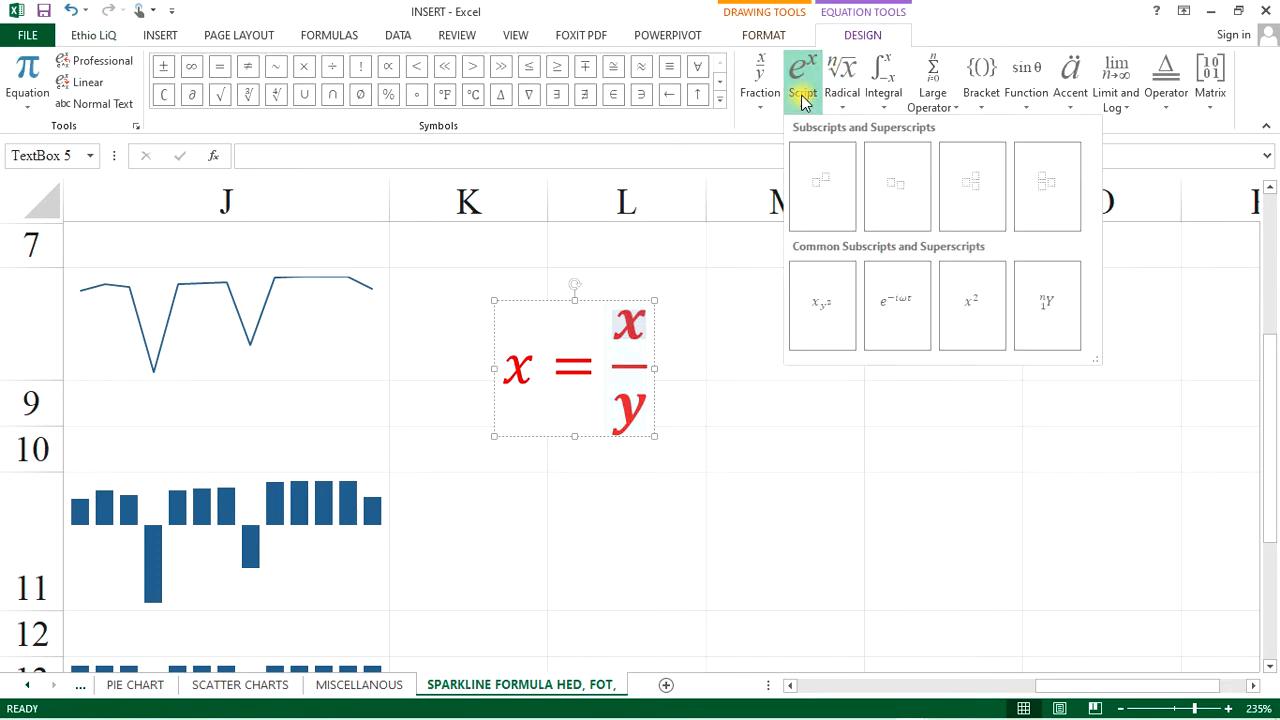
pyautogui.click(823, 188)
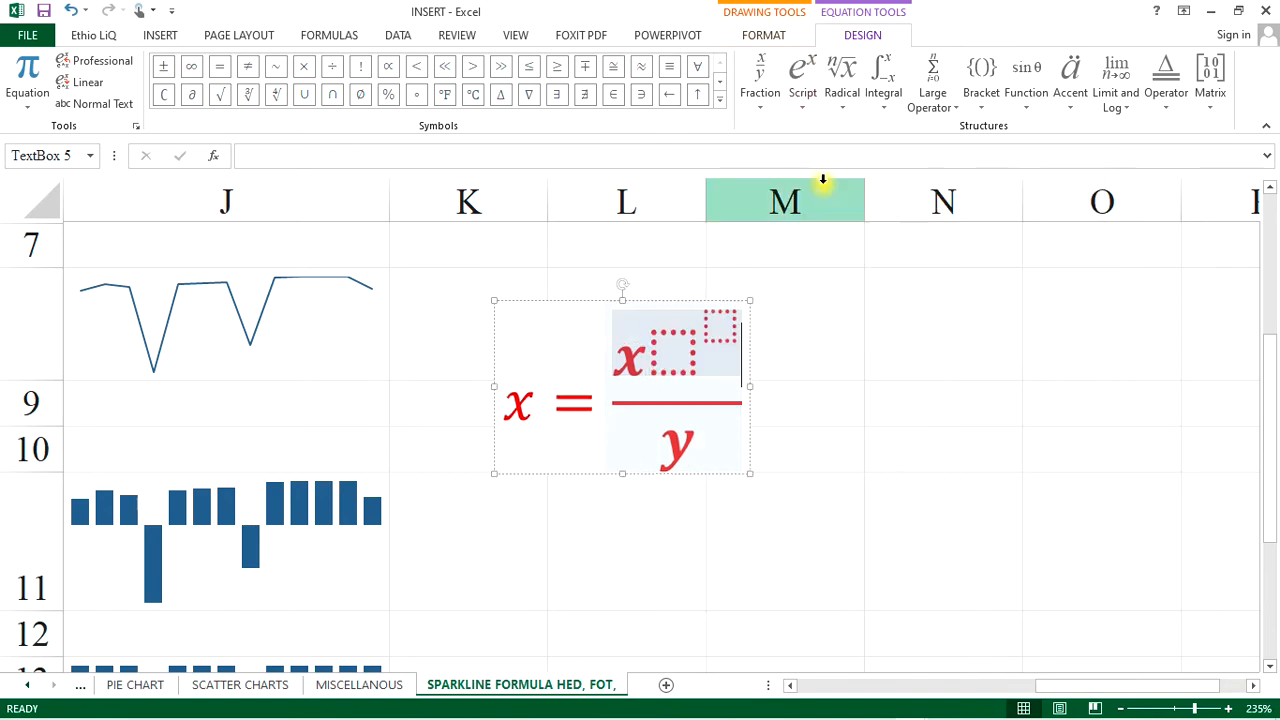
pyautogui.click(672, 355)
pyautogui.write('x')
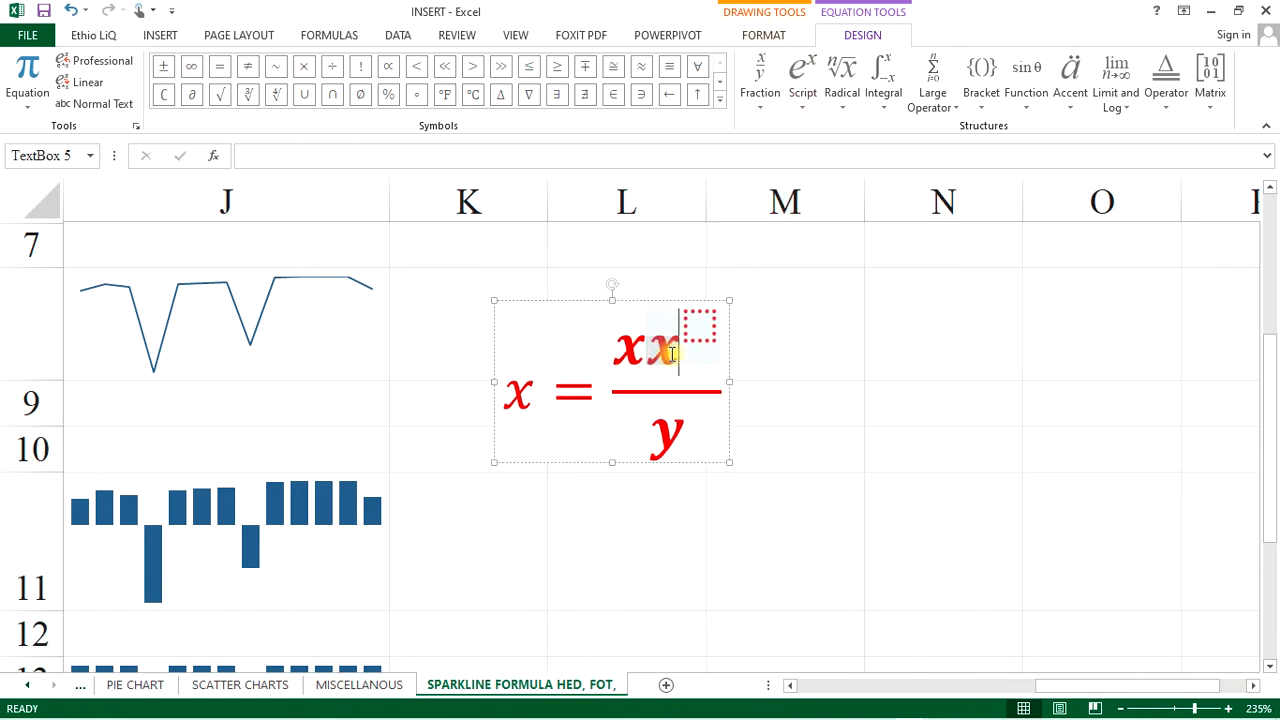
pyautogui.click(698, 326)
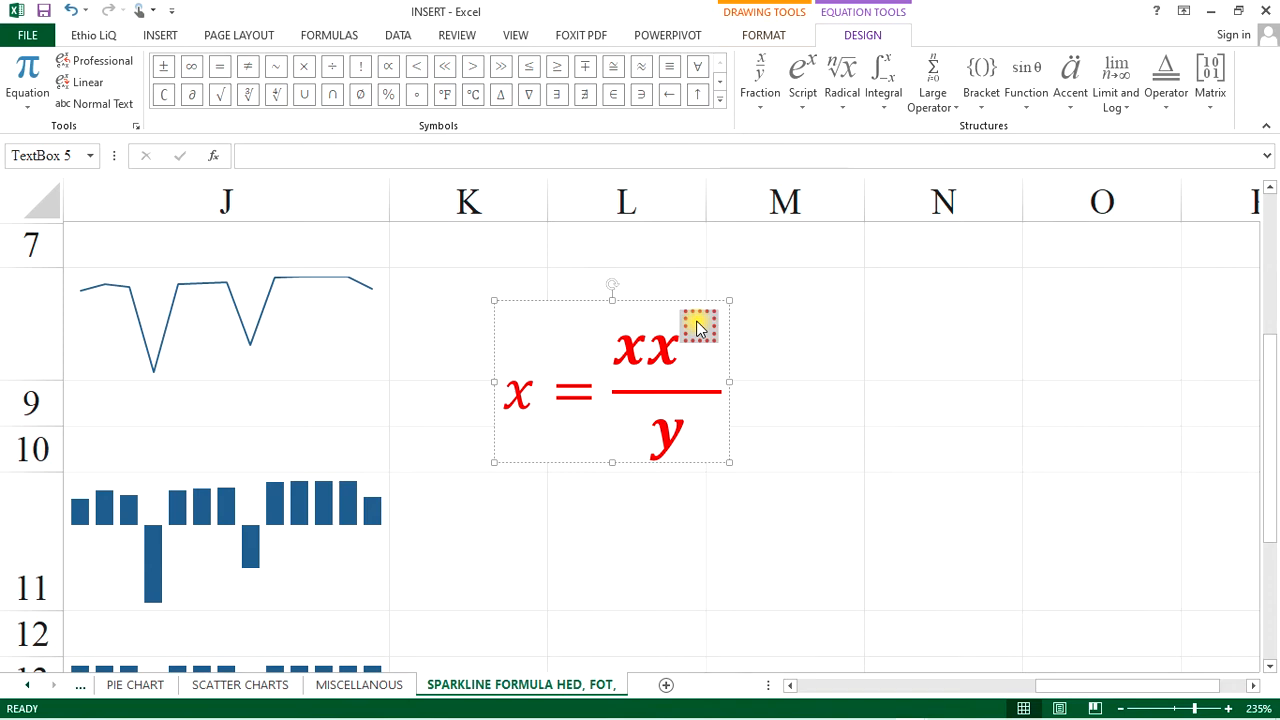
pyautogui.write('8')
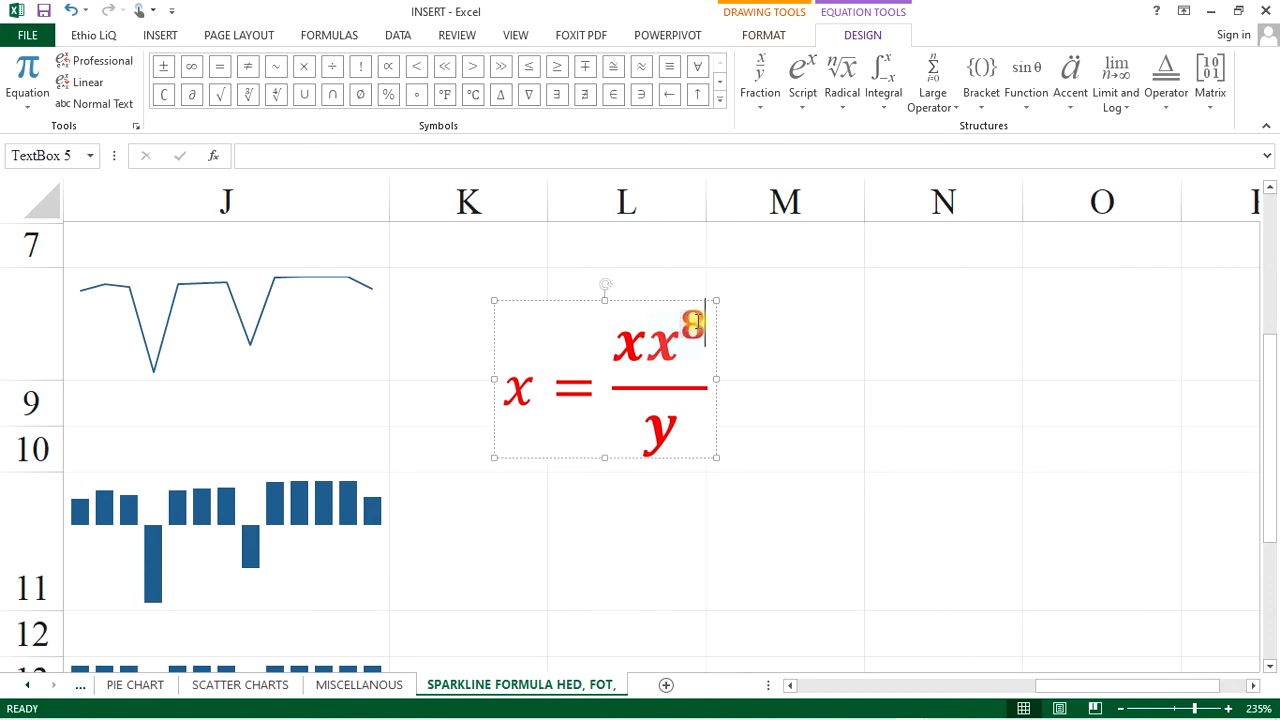
pyautogui.click(646, 346)
pyautogui.press('Delete')
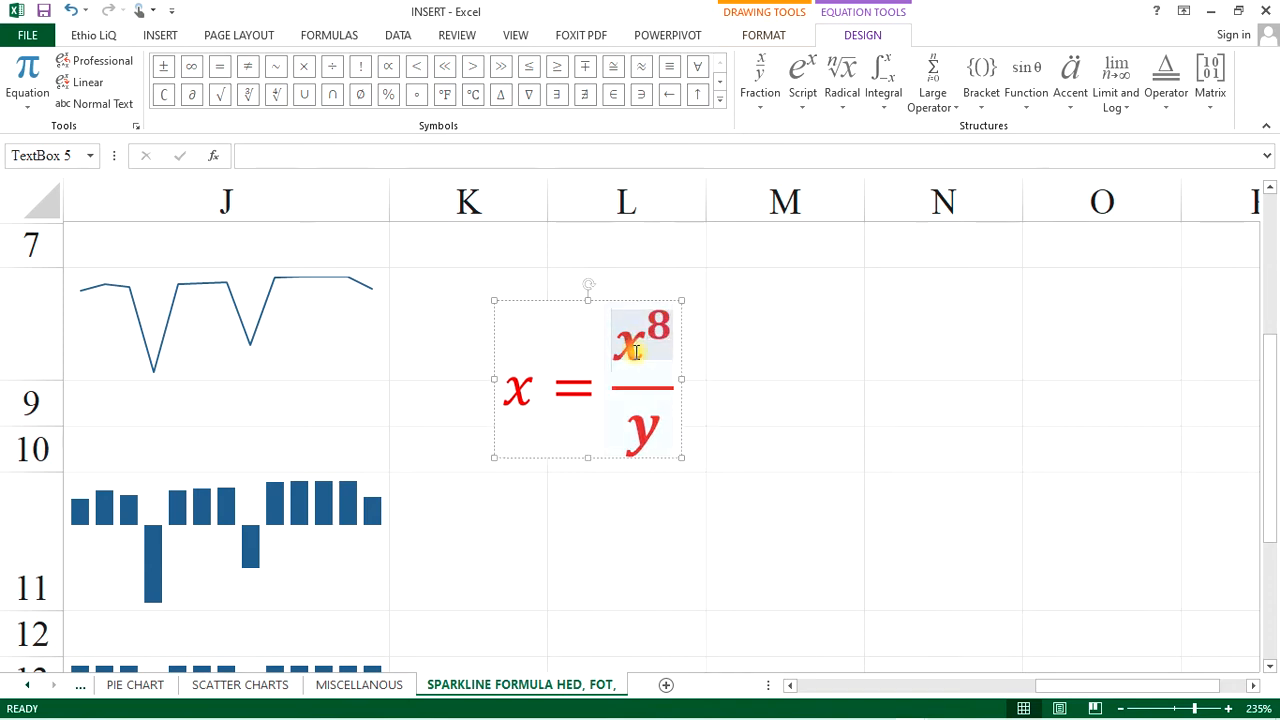
# Replace the denominator's y with a subscript structure that has y as its base and 2 as its subscript.
pyautogui.click(658, 430)
pyautogui.click(800, 107)
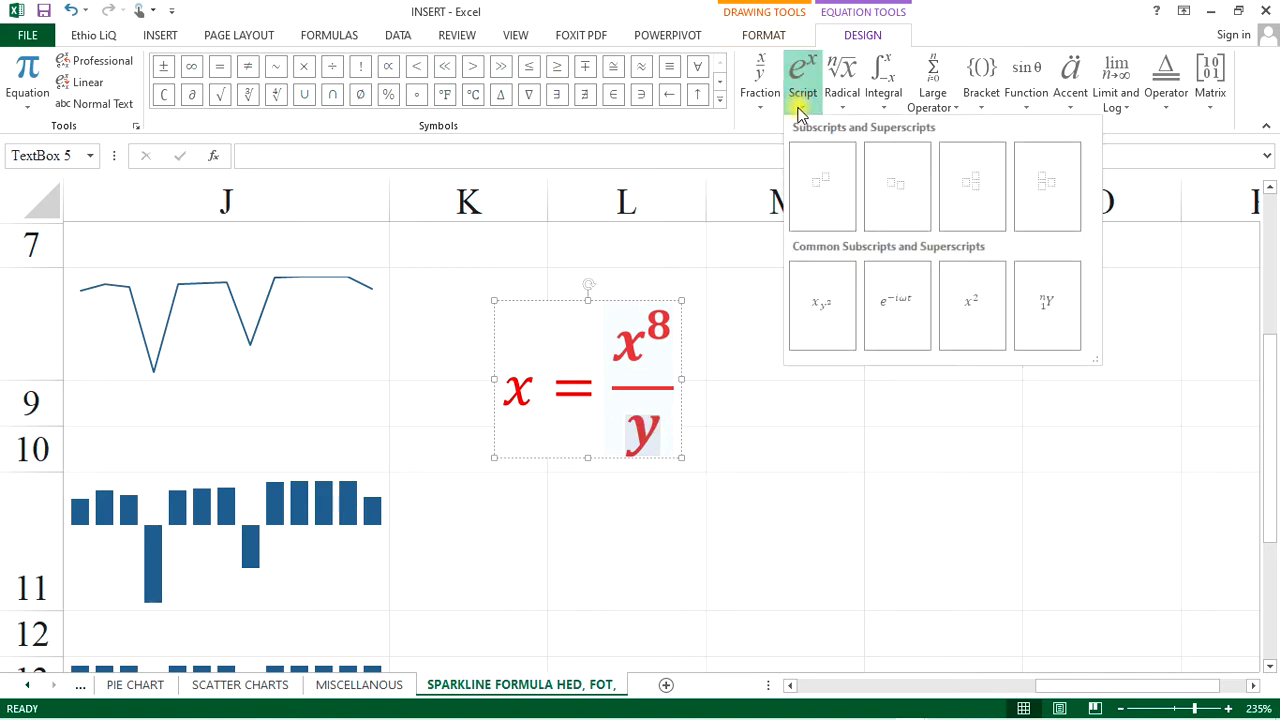
pyautogui.click(903, 187)
pyautogui.click(679, 430)
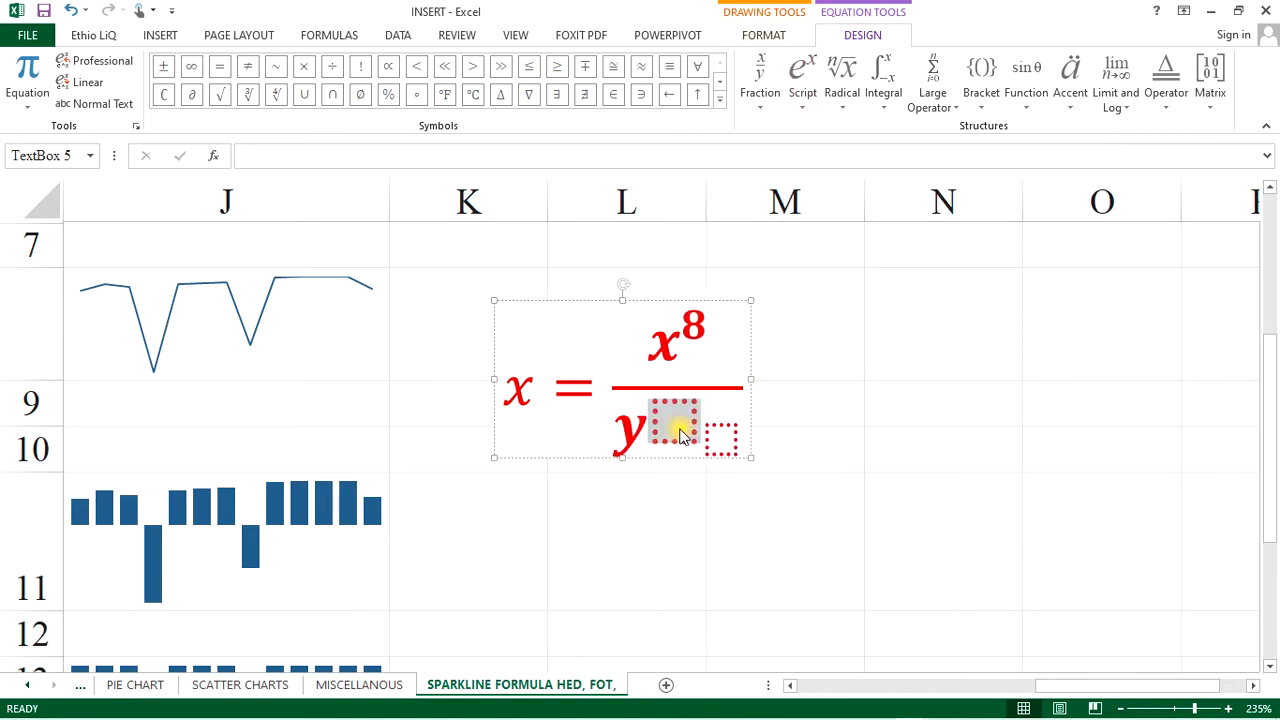
pyautogui.write('y')
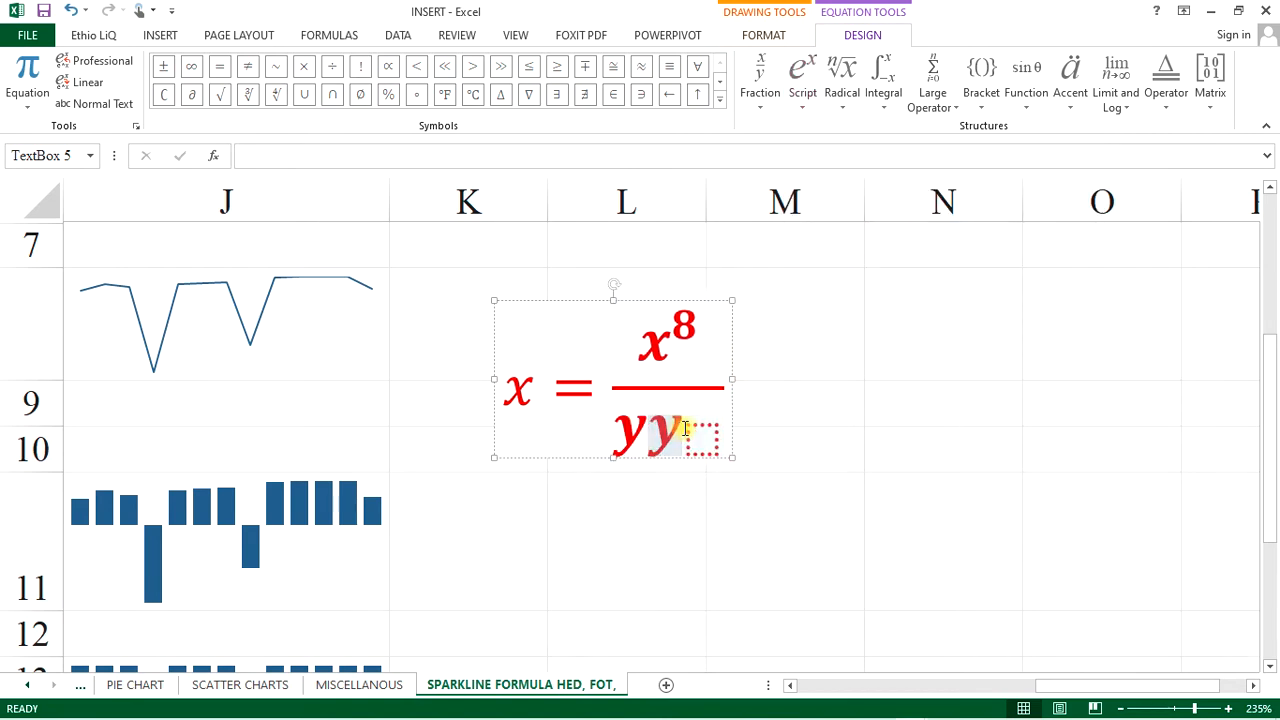
pyautogui.click(704, 440)
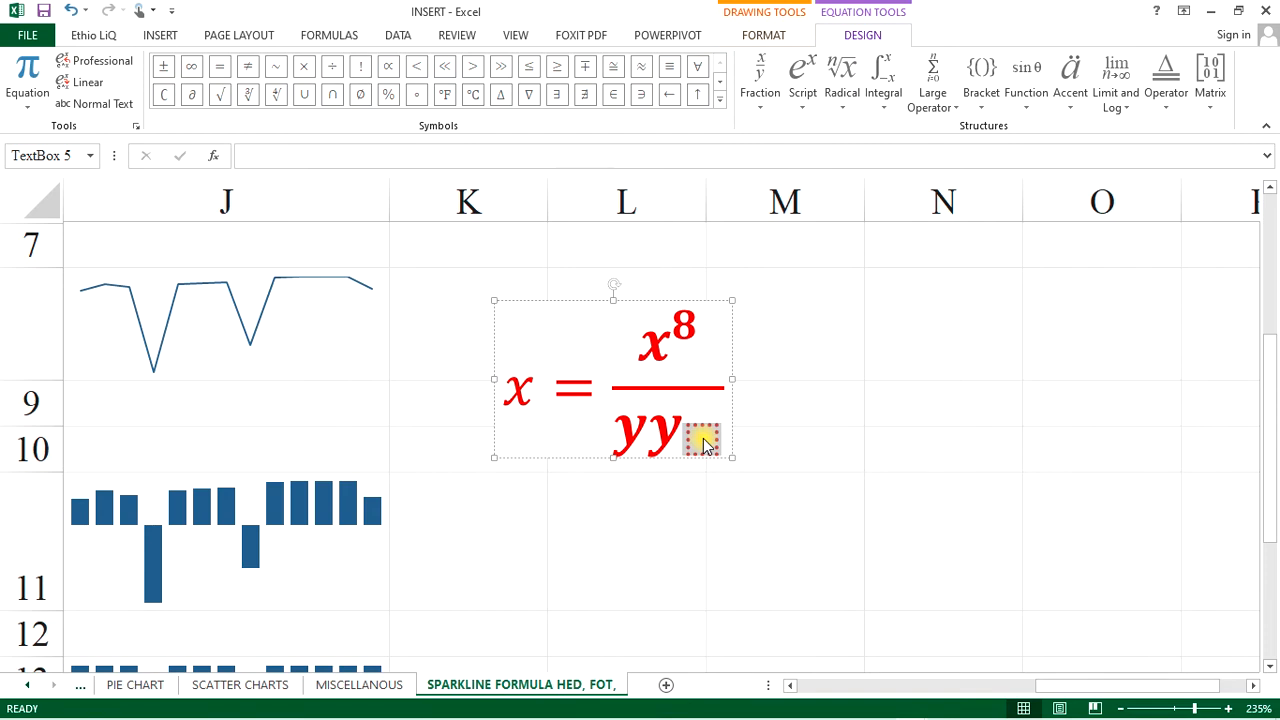
pyautogui.write('2')
pyautogui.click(636, 437)
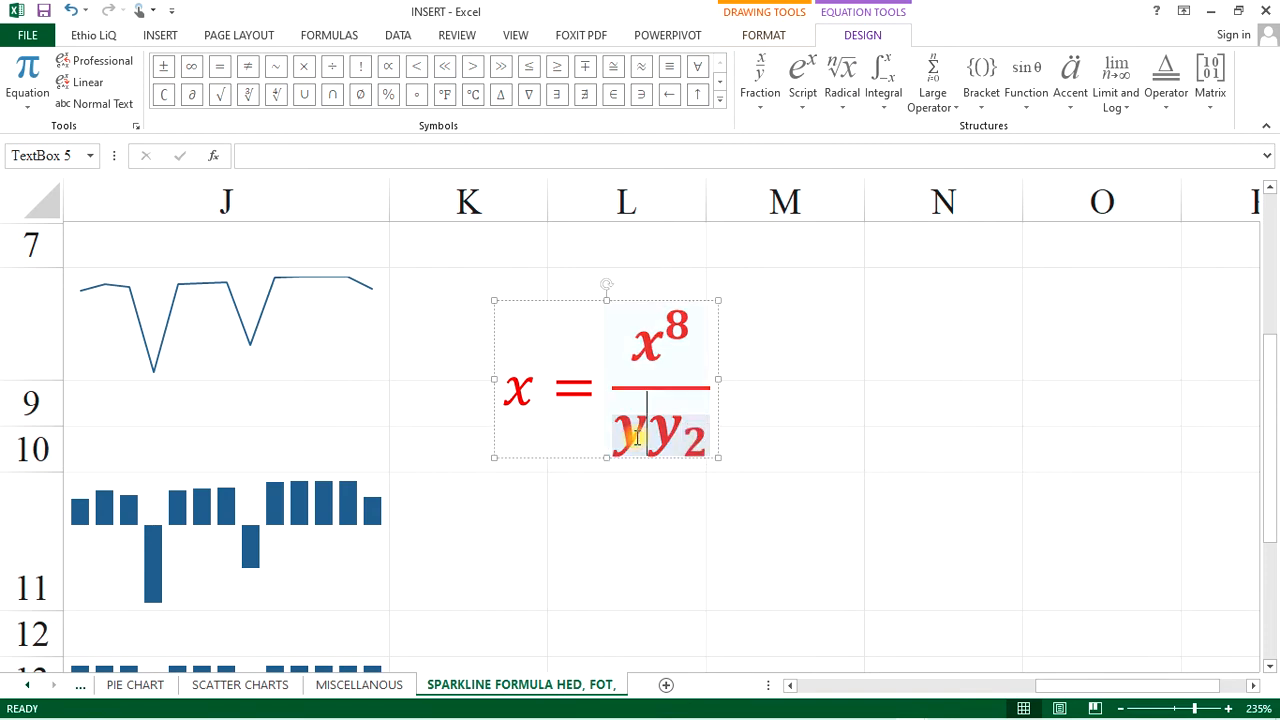
pyautogui.press('BackSpace')
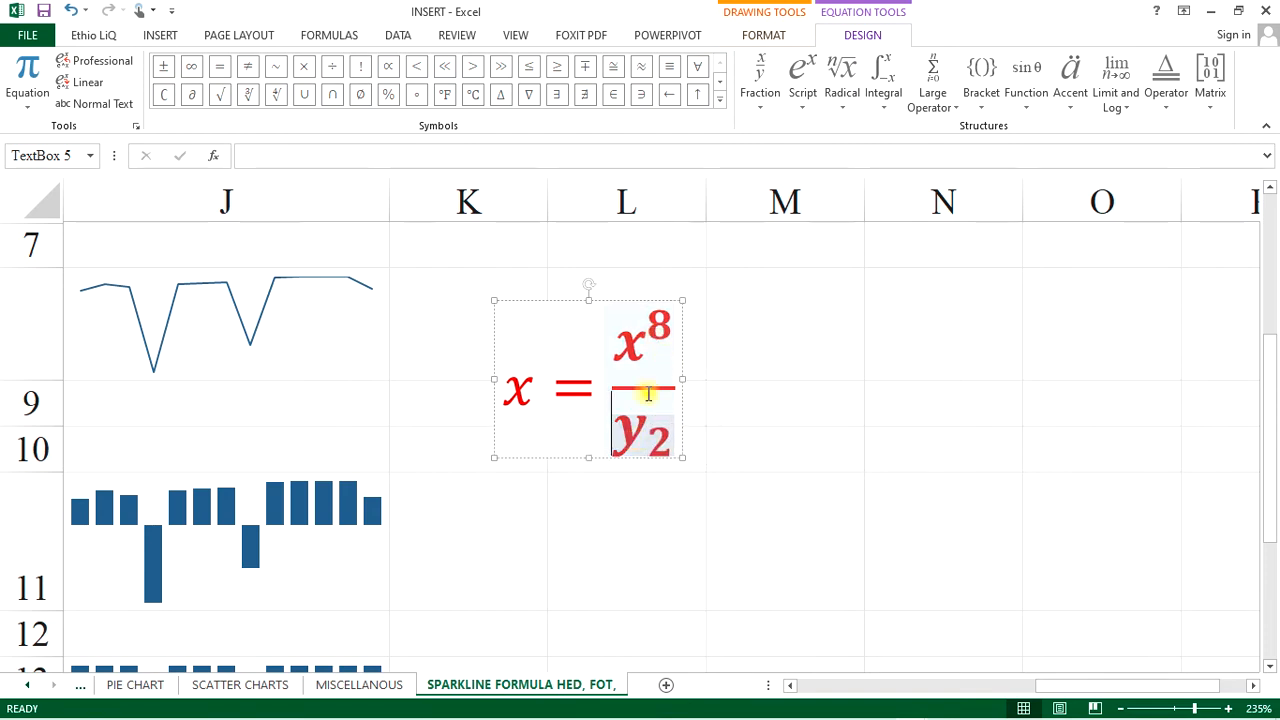
# Insert a subscript-superscript structure before the denominator's y term, with base 5, superscript 2 and subscript 3.
pyautogui.click(808, 112)
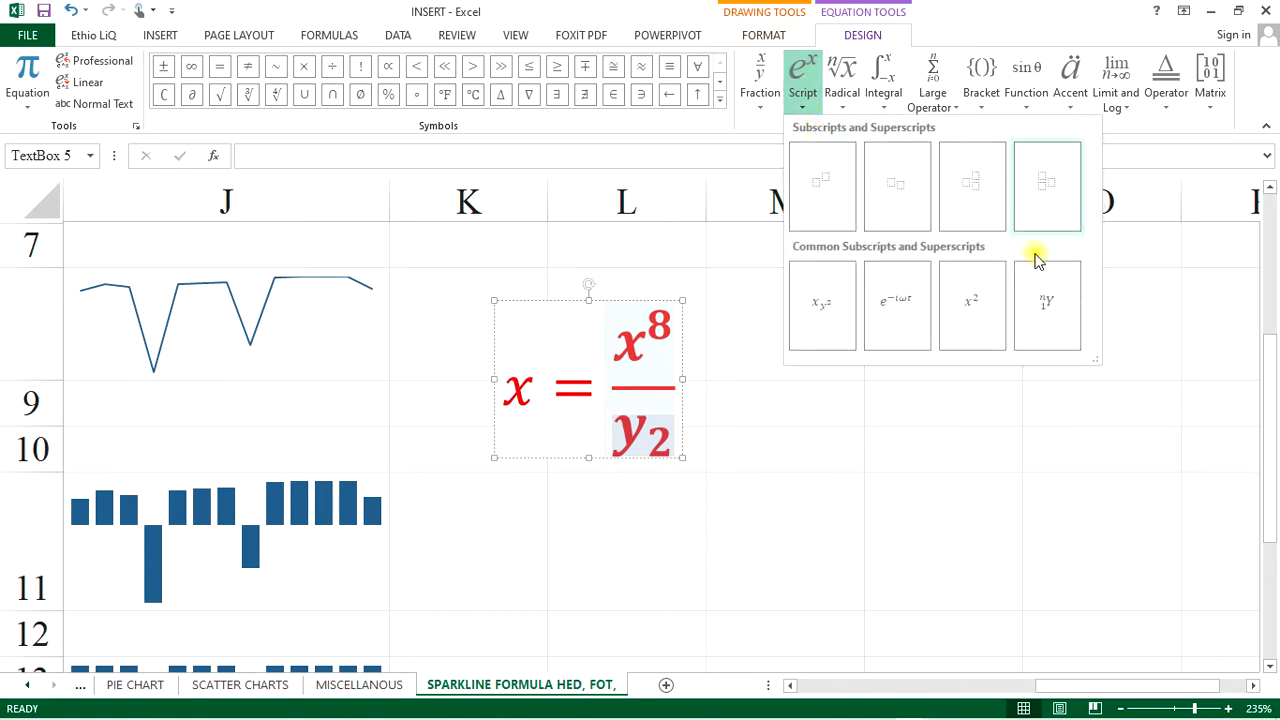
pyautogui.click(990, 195)
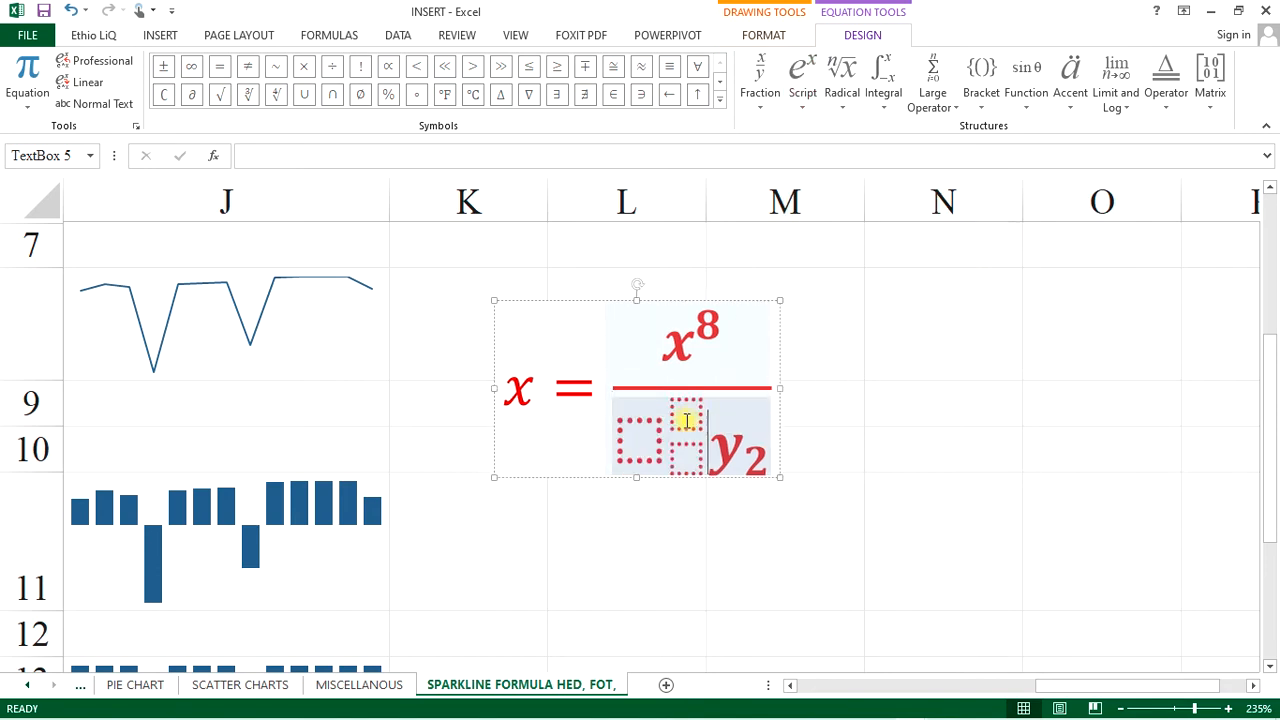
pyautogui.click(687, 420)
pyautogui.click(650, 444)
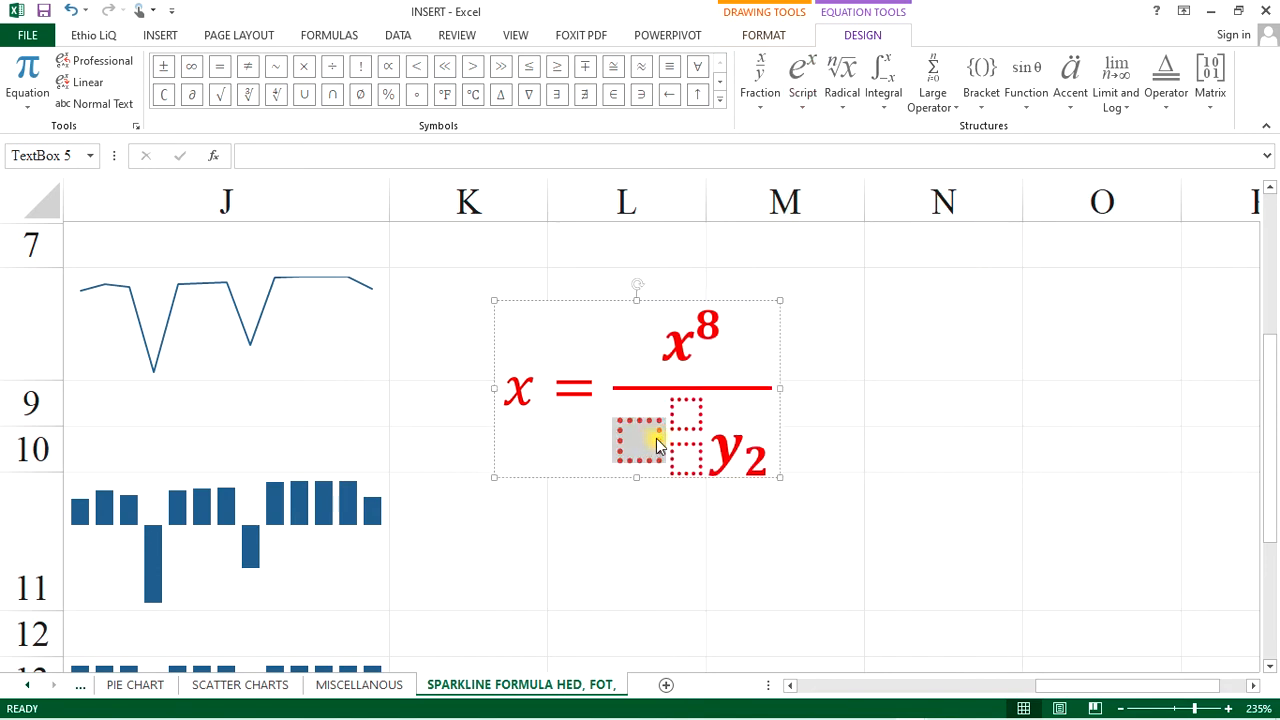
pyautogui.write('5')
pyautogui.click(674, 420)
pyautogui.write('2')
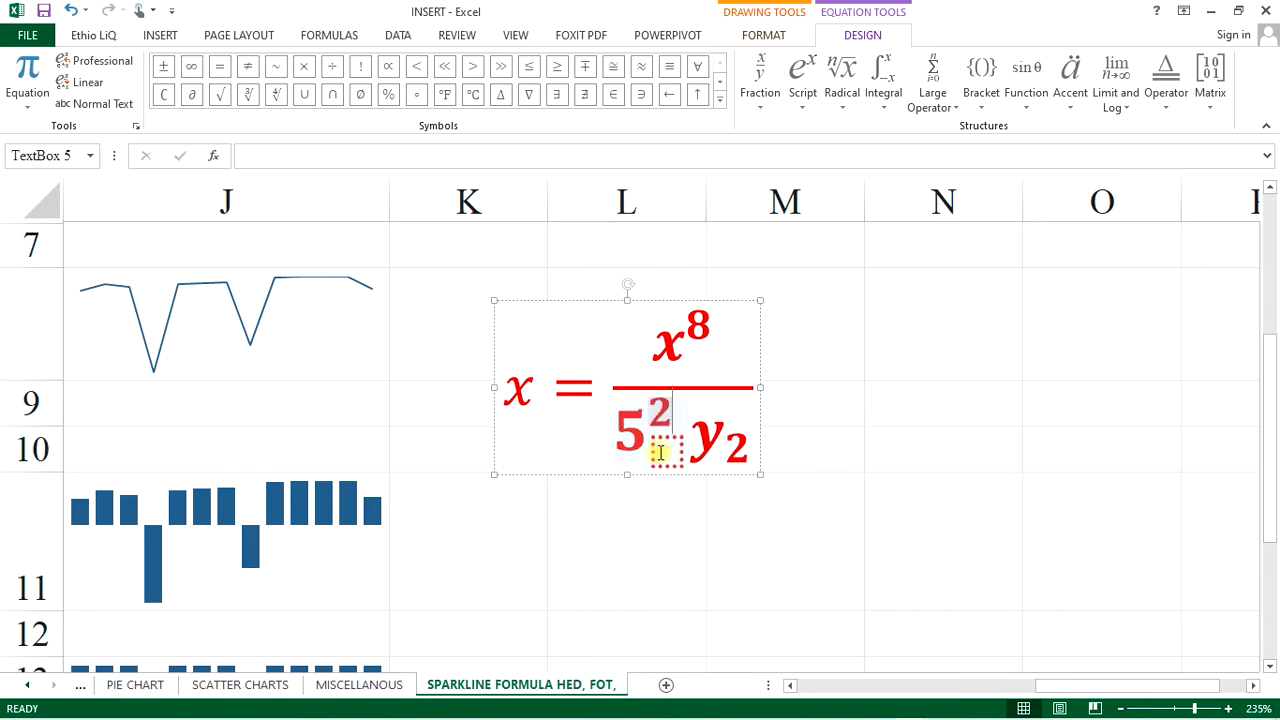
pyautogui.click(661, 453)
pyautogui.write('3')
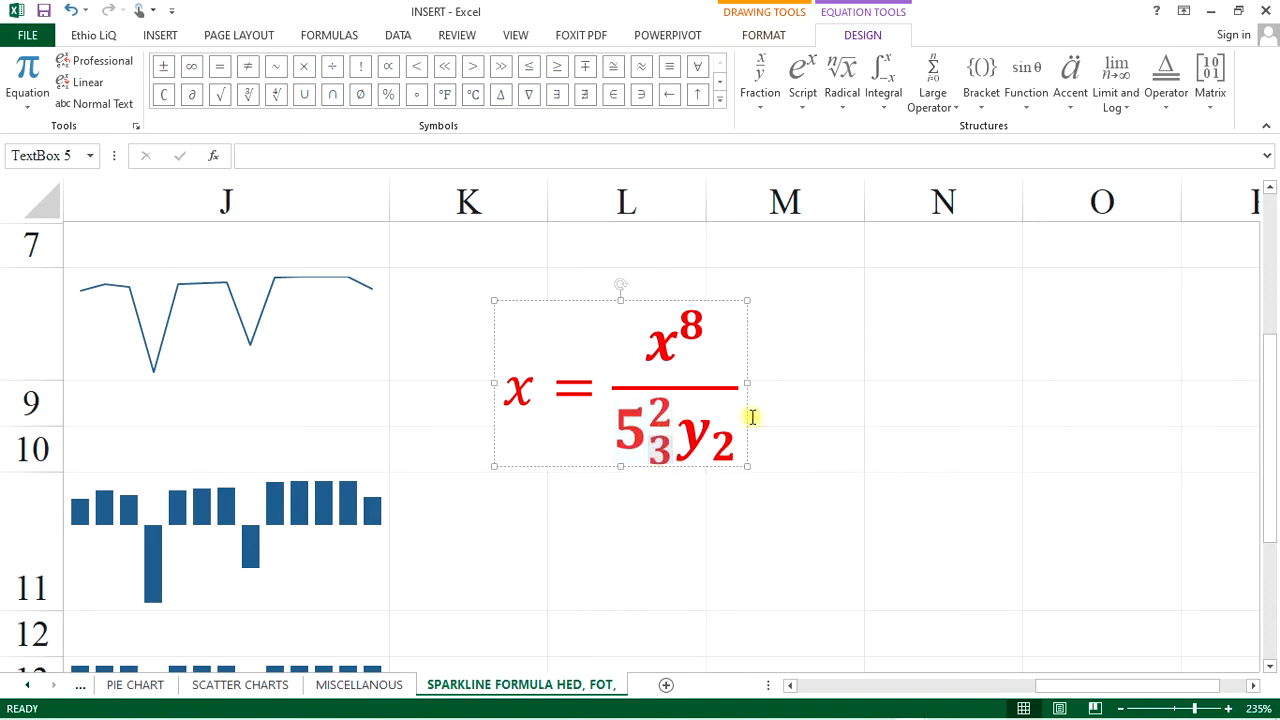
pyautogui.click(905, 388)
pyautogui.click(640, 412)
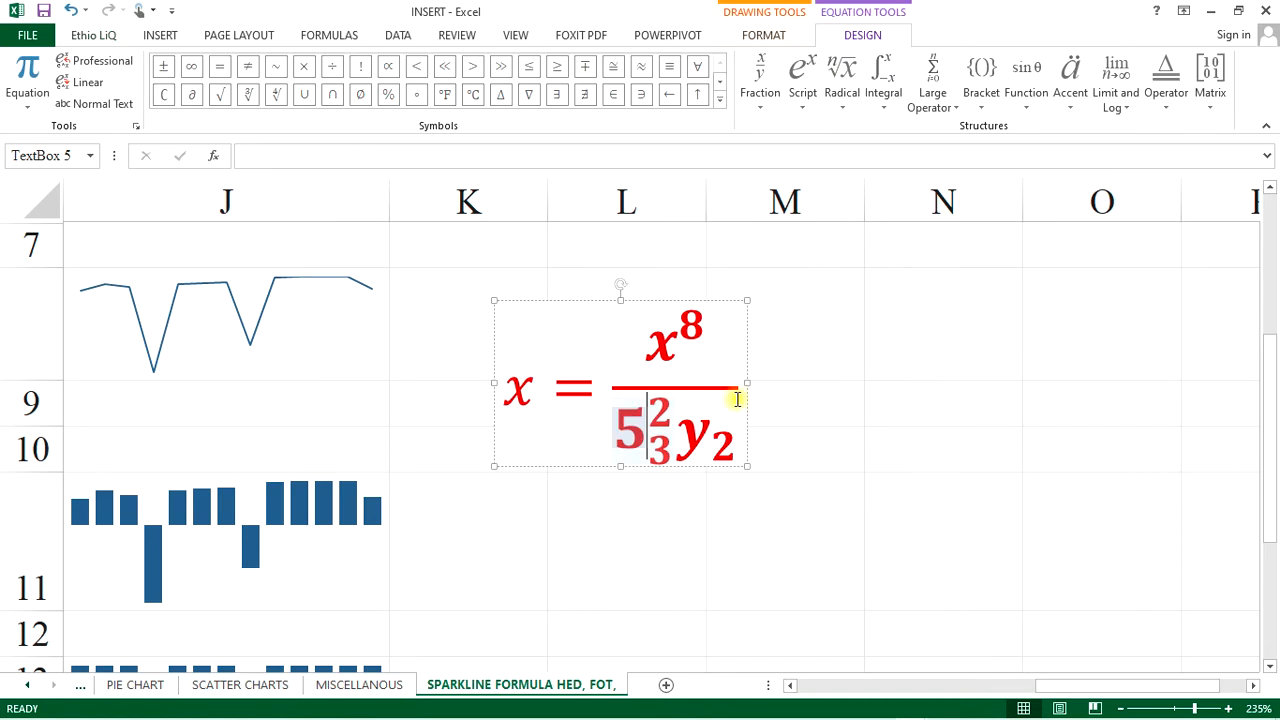
pyautogui.click(743, 390)
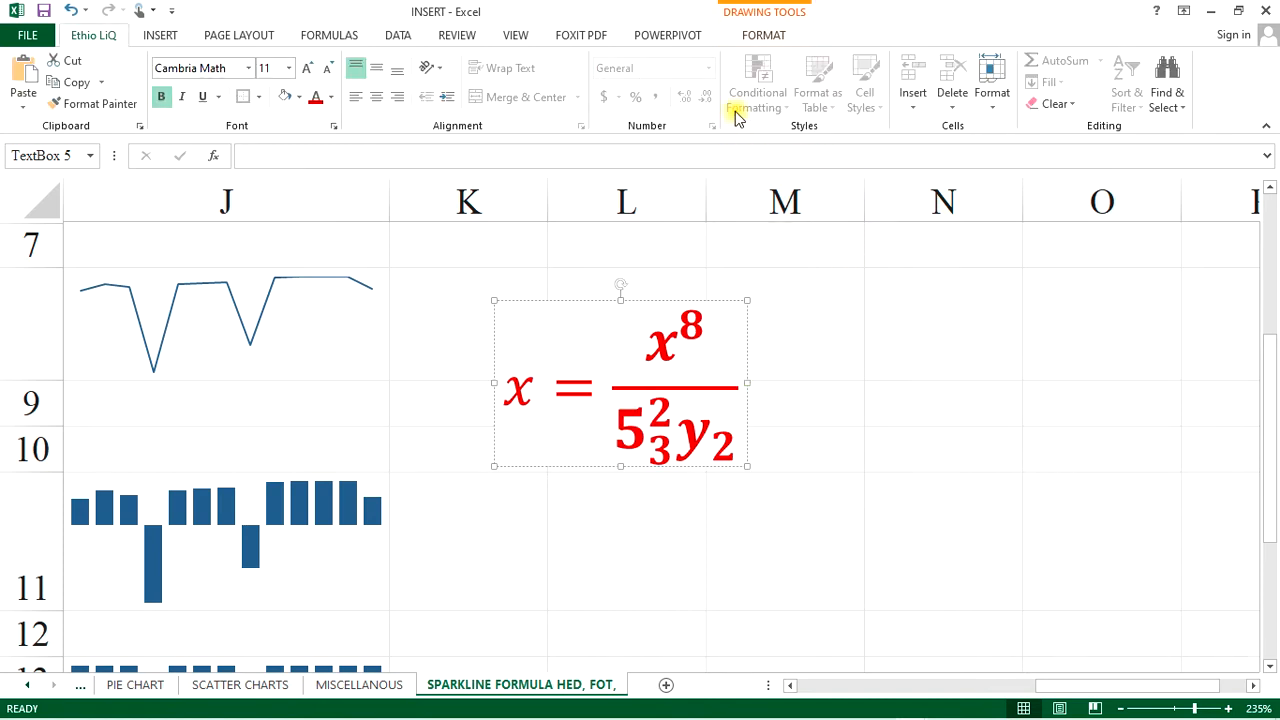
pyautogui.click(668, 466)
pyautogui.click(660, 412)
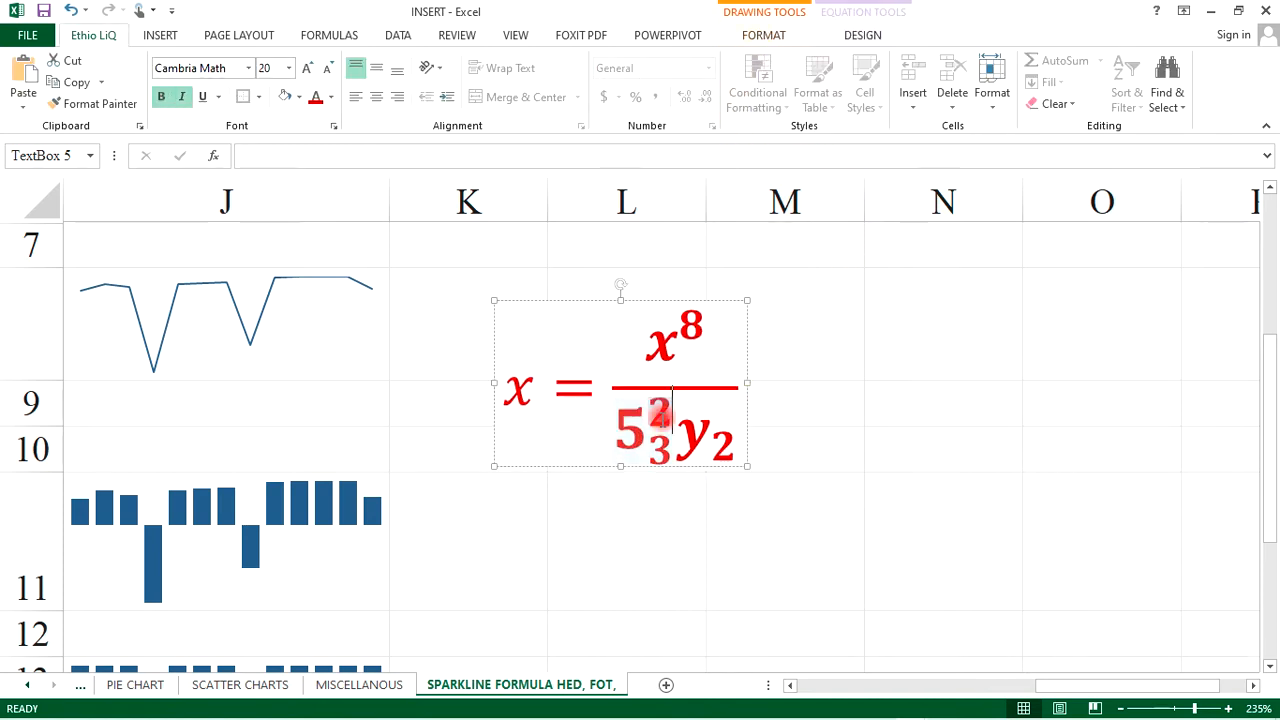
# Insert an empty radical with degree between the equals sign and the fraction.
pyautogui.click(600, 390)
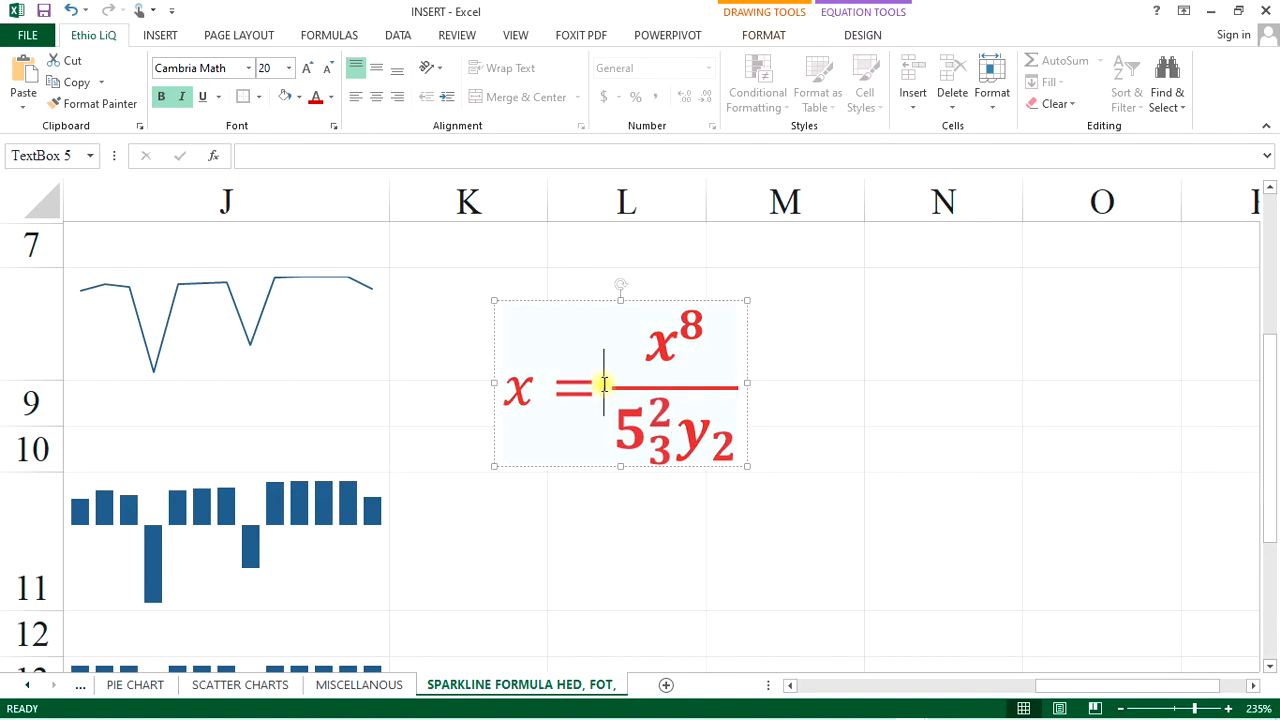
pyautogui.click(845, 34)
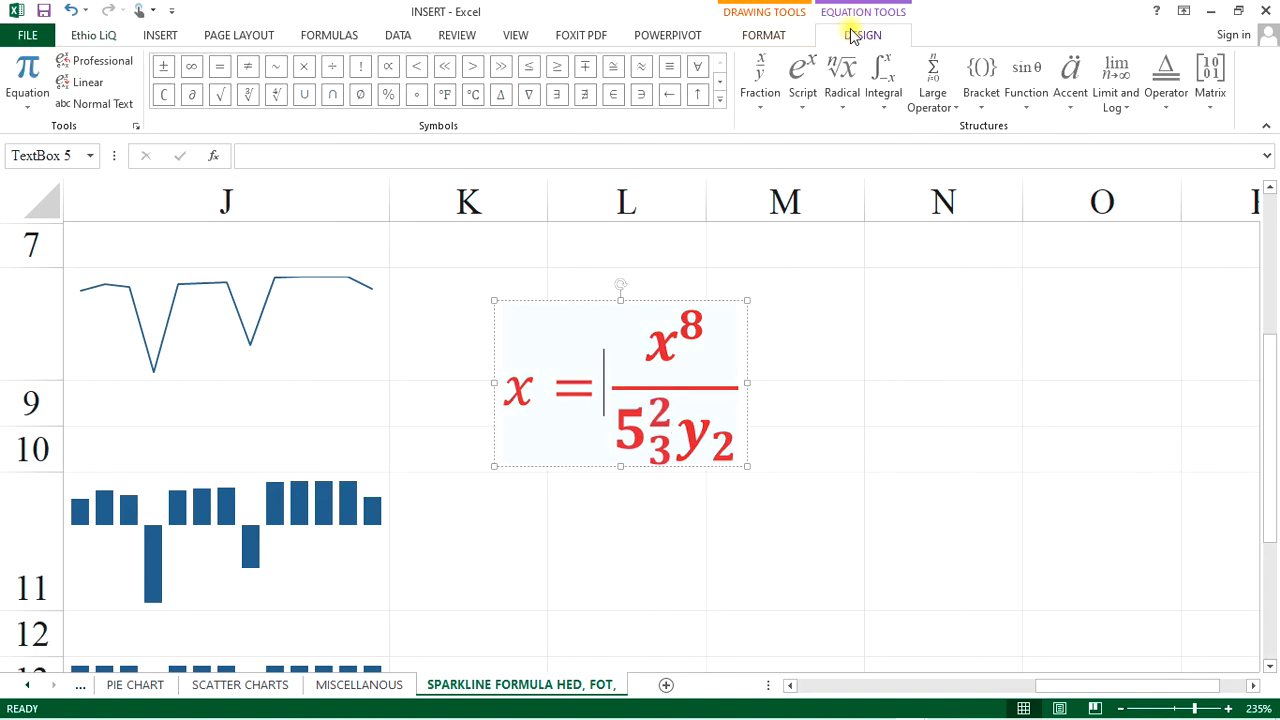
pyautogui.click(847, 108)
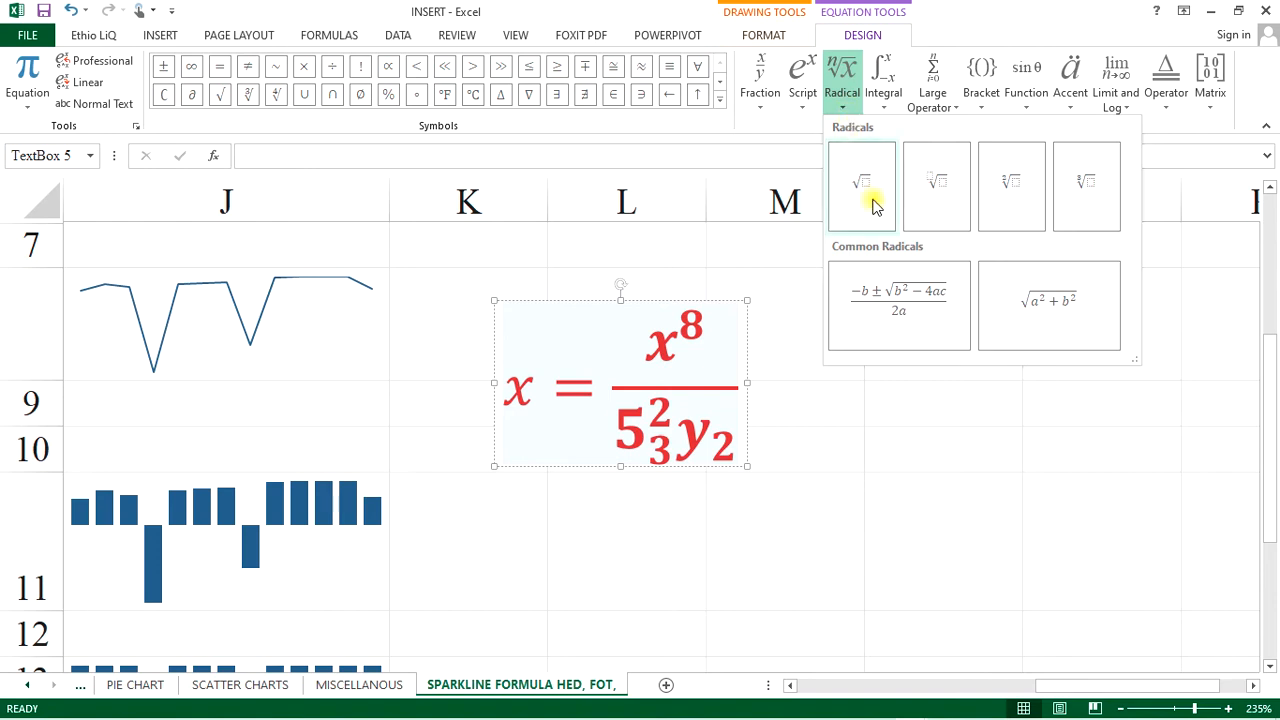
pyautogui.click(940, 190)
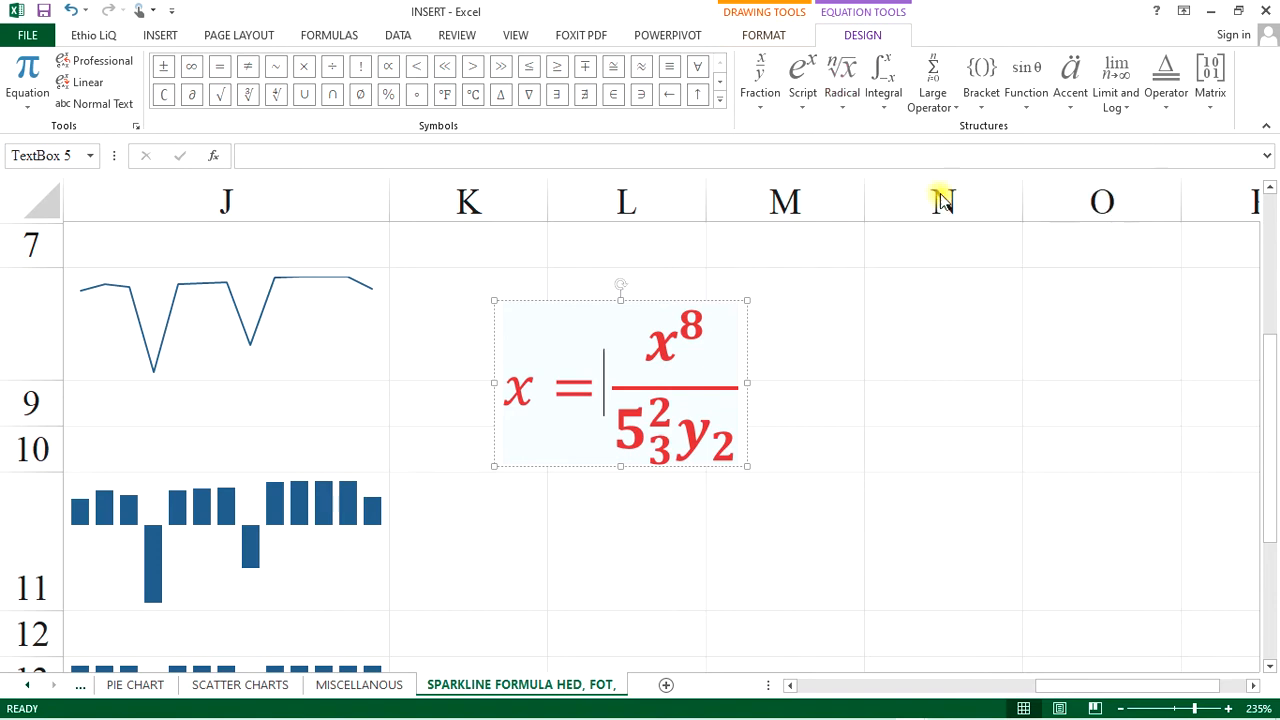
# Fill the new radical with 4 as its degree and 568 under the root.
pyautogui.click(709, 384)
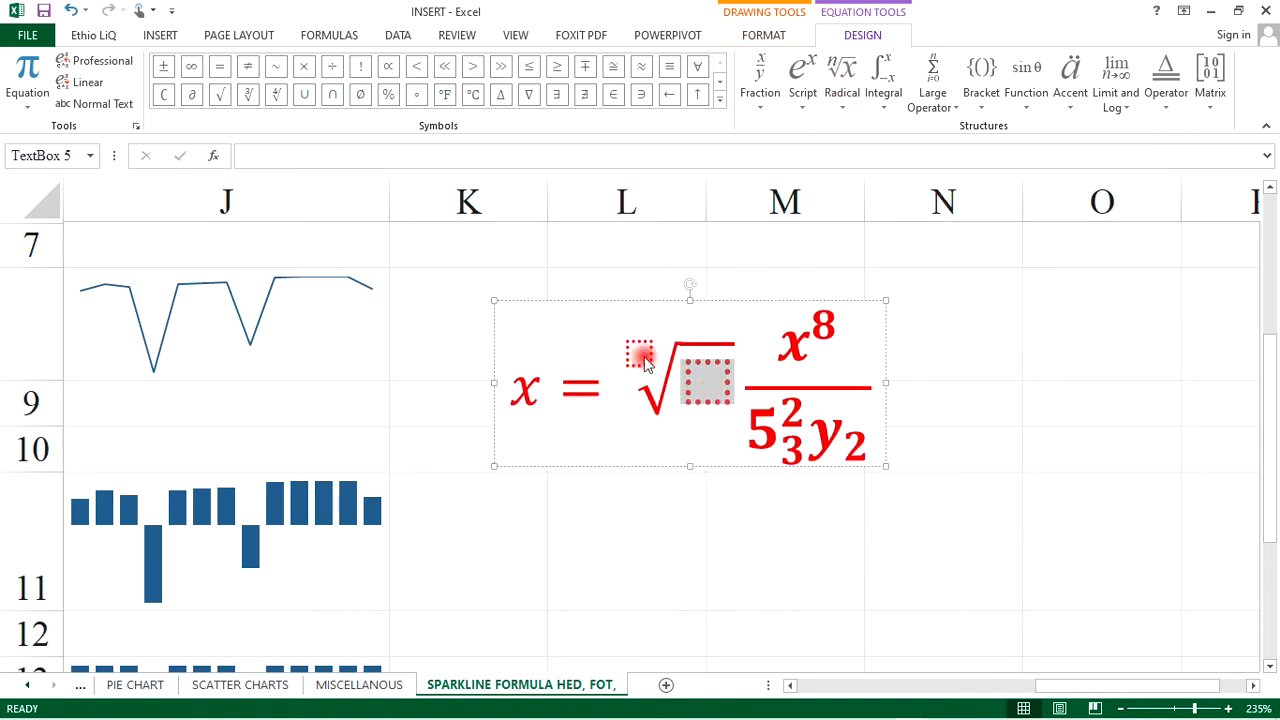
pyautogui.click(641, 356)
pyautogui.write('4')
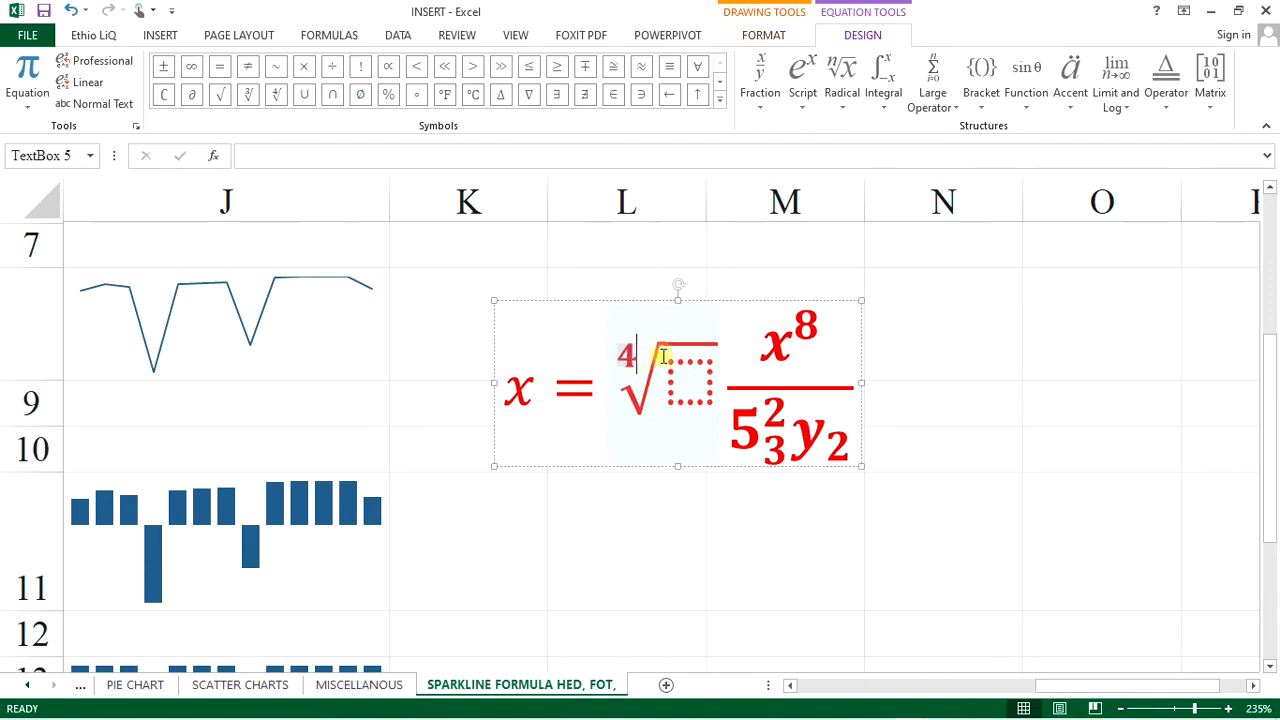
pyautogui.click(697, 386)
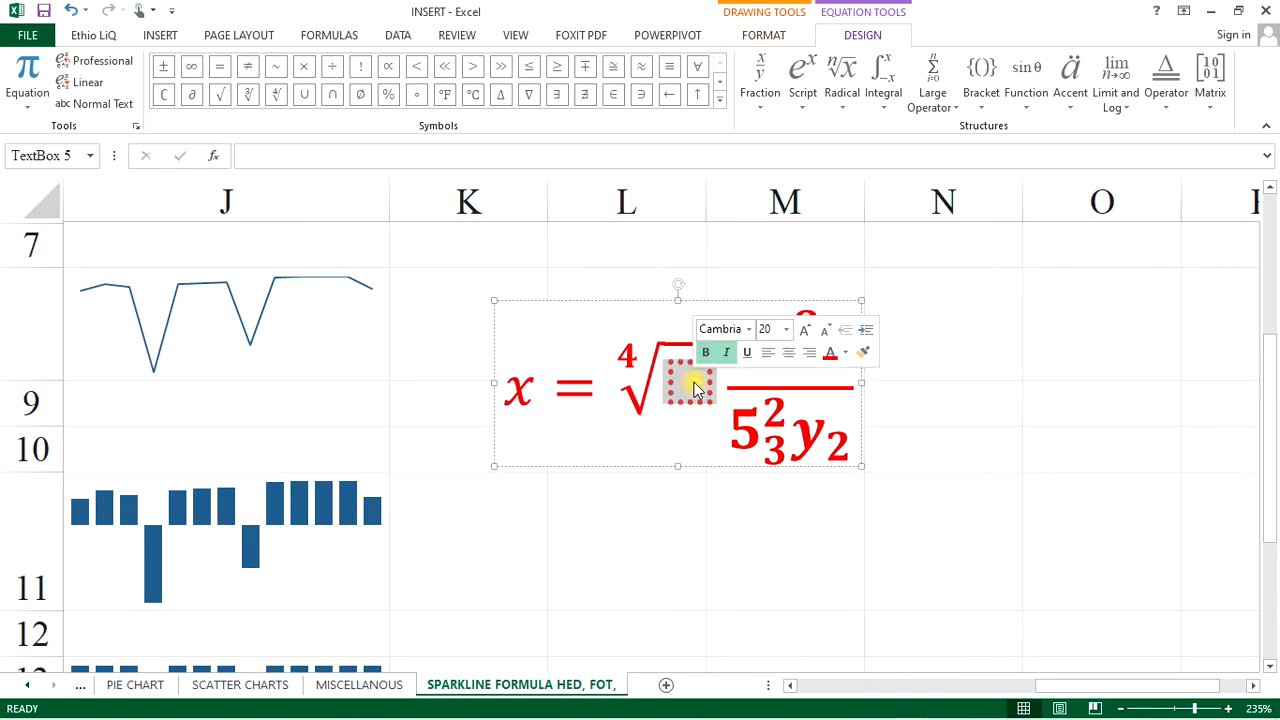
pyautogui.write('568')
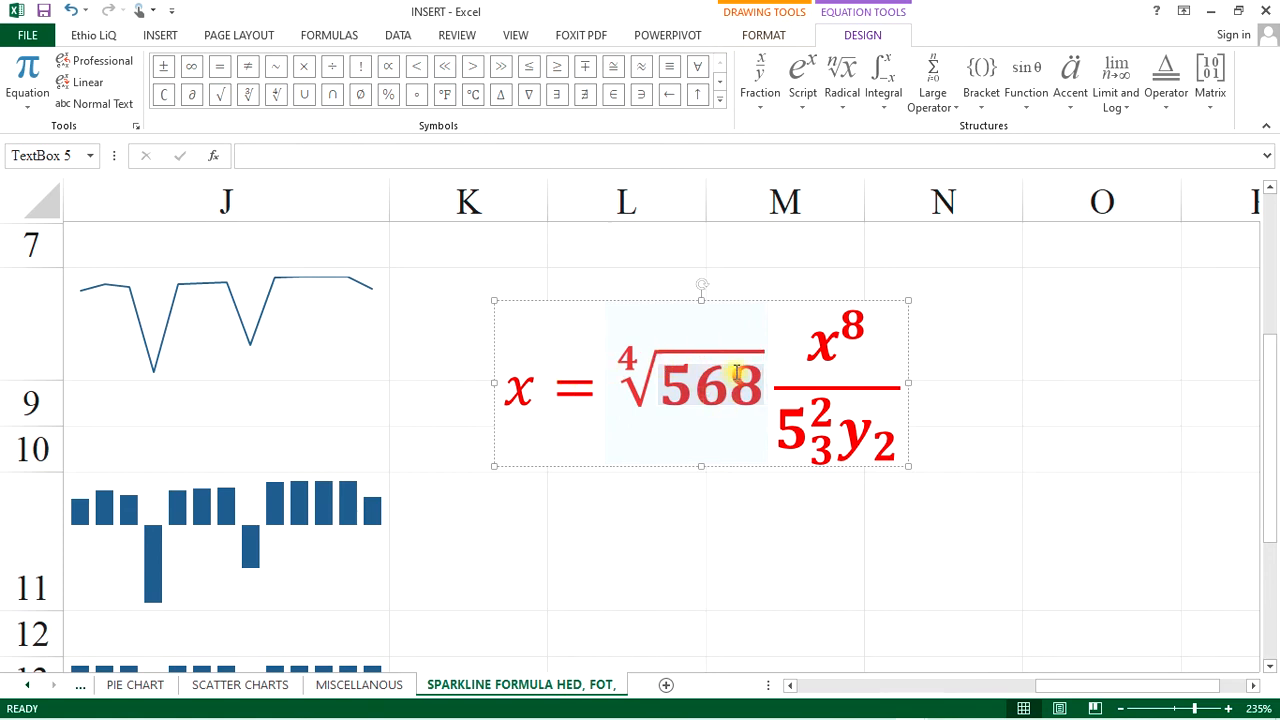
pyautogui.click(886, 370)
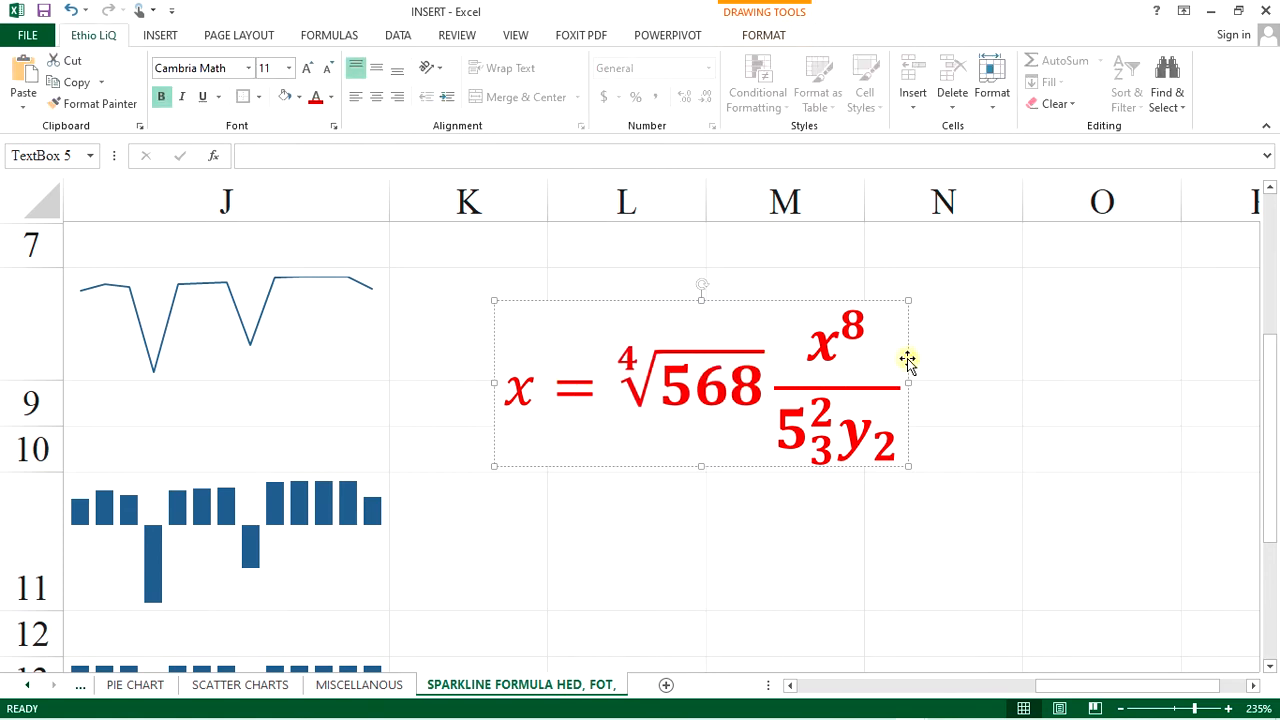
# Insert an empty triple integral with stacked limits between the equals sign and the radical.
pyautogui.click(605, 368)
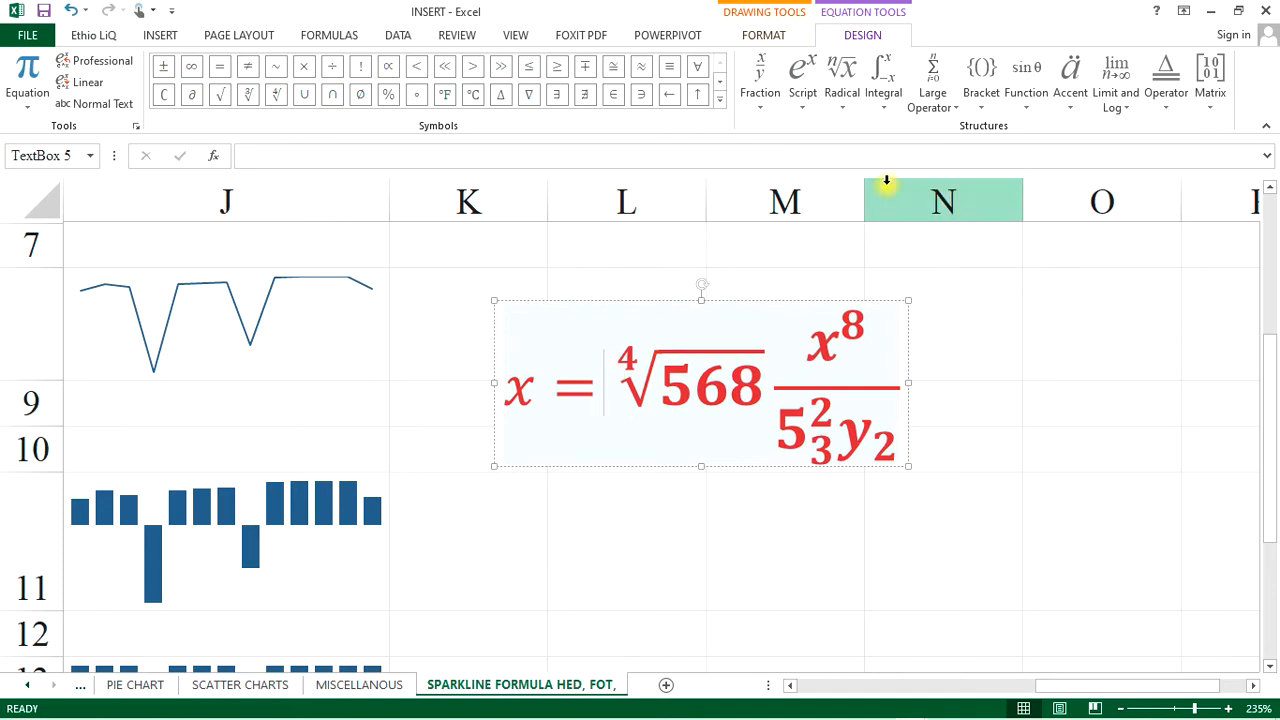
pyautogui.click(842, 82)
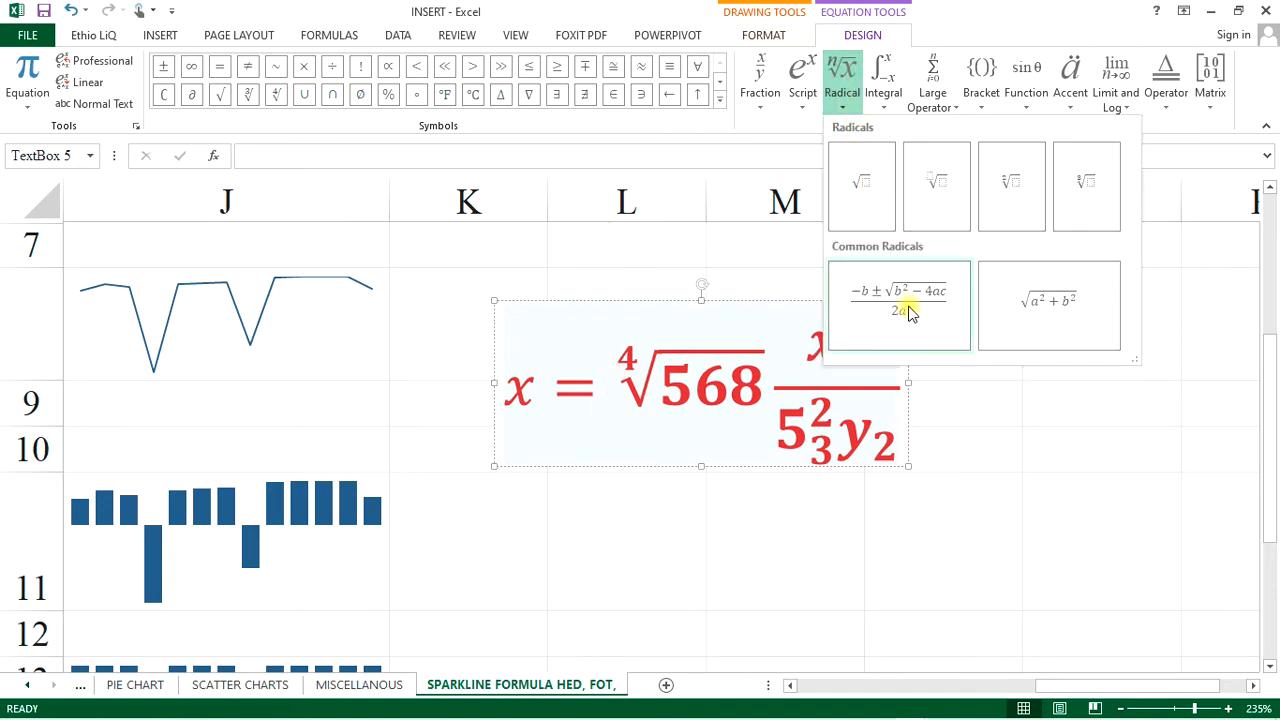
pyautogui.click(840, 85)
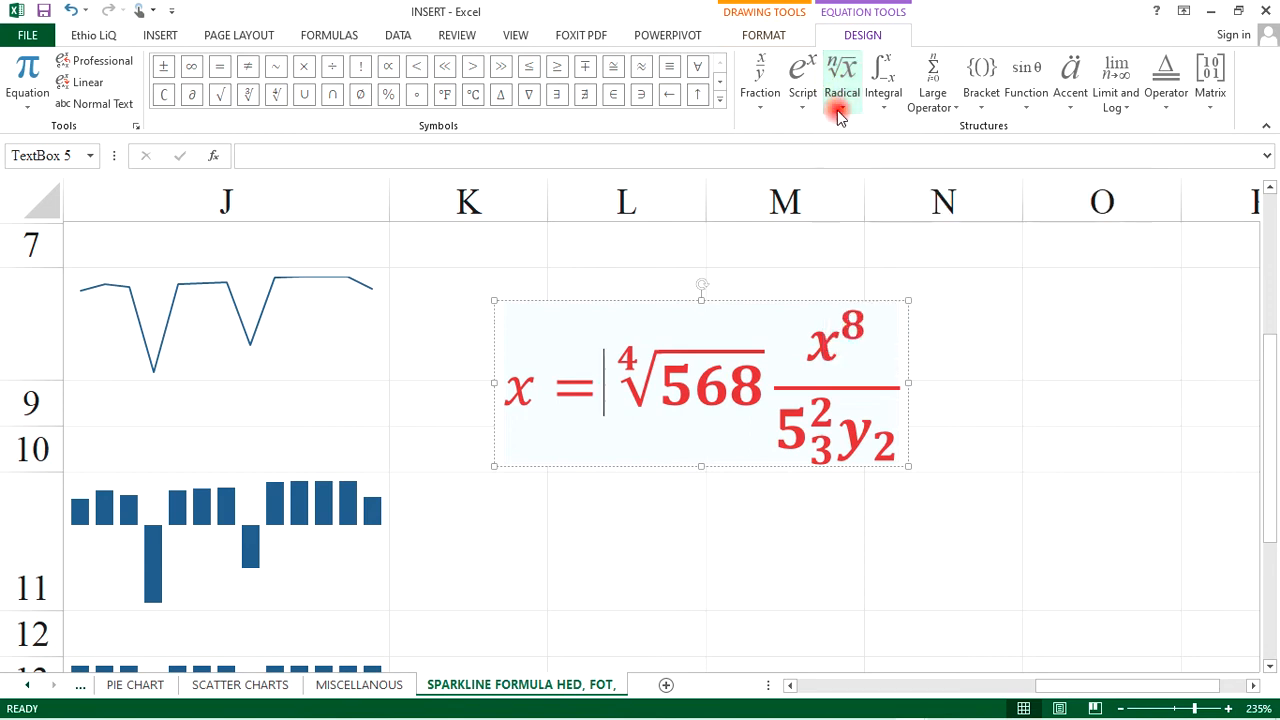
pyautogui.click(890, 105)
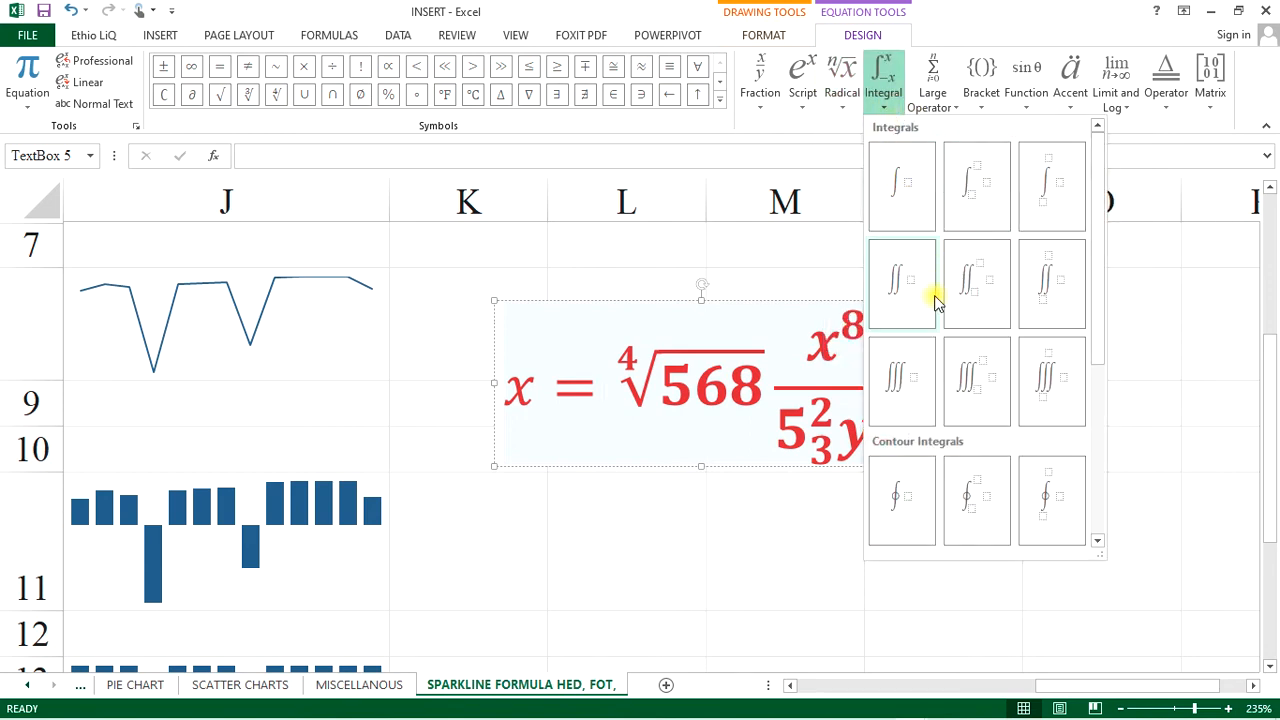
pyautogui.click(1053, 382)
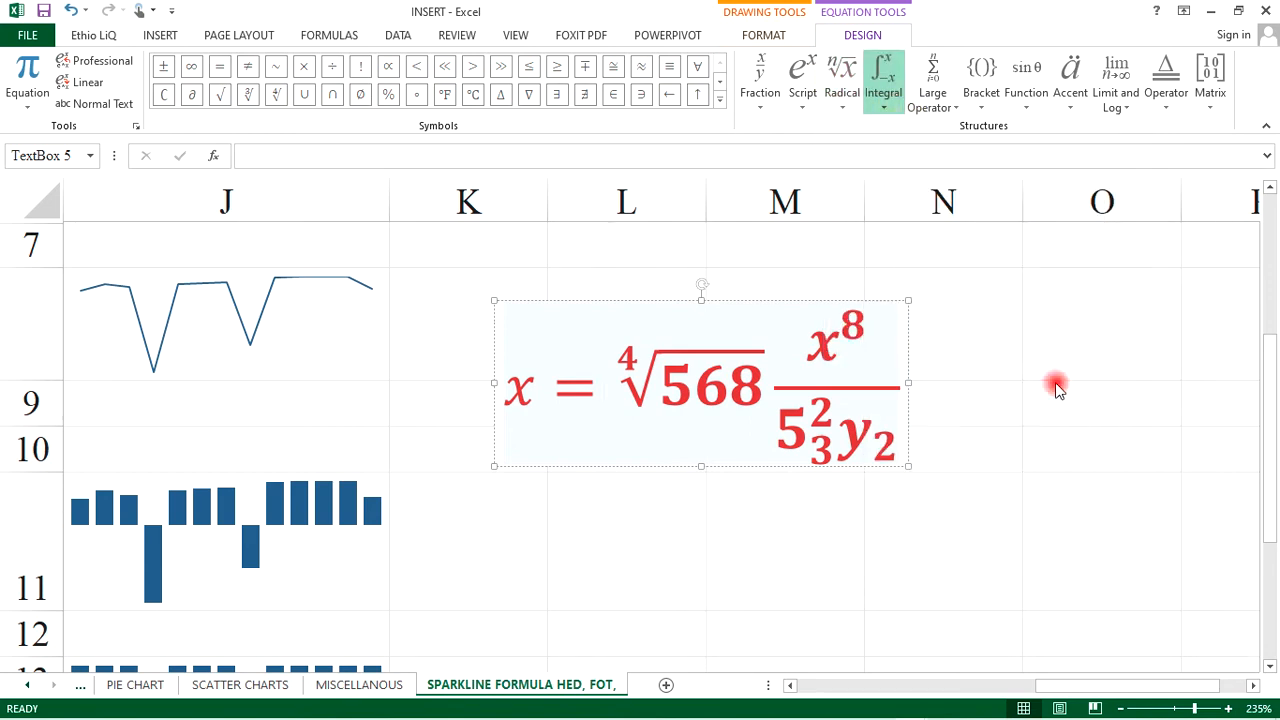
# Insert an empty double integral and an empty contour integral, both with side limits, in the triple integral's integrand.
pyautogui.click(742, 415)
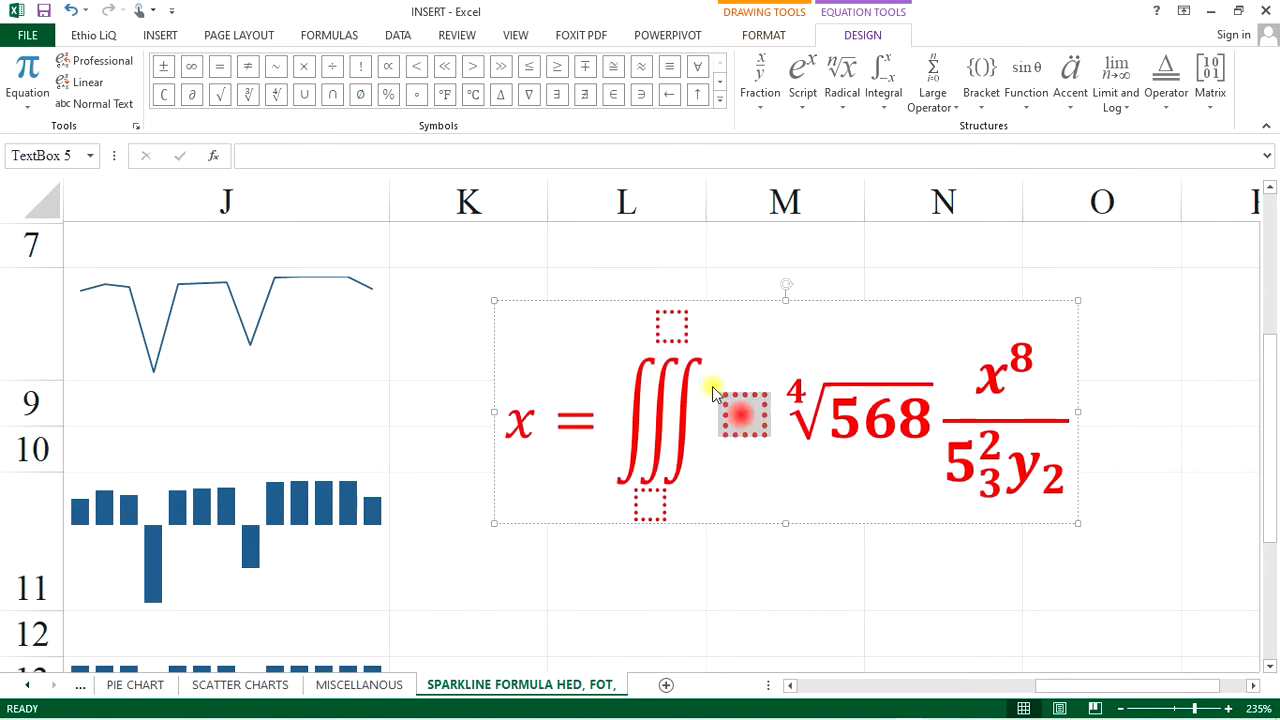
pyautogui.click(673, 337)
pyautogui.click(656, 506)
pyautogui.click(748, 412)
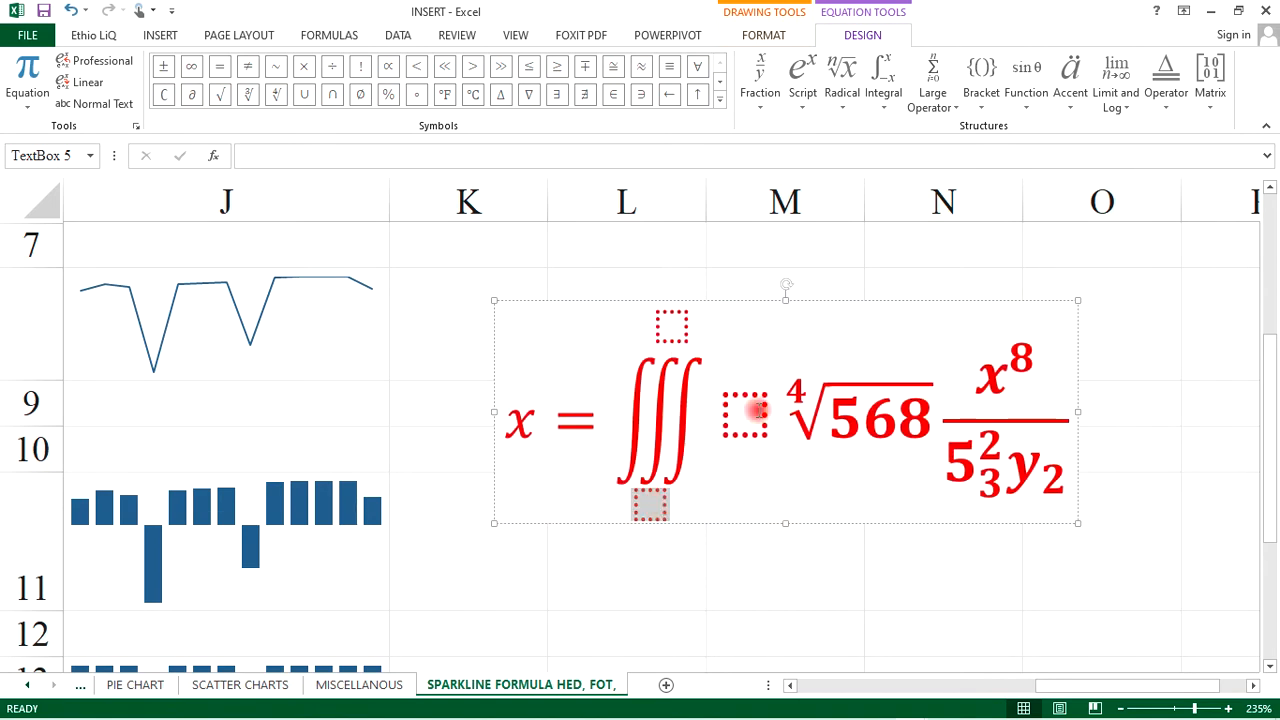
pyautogui.click(888, 108)
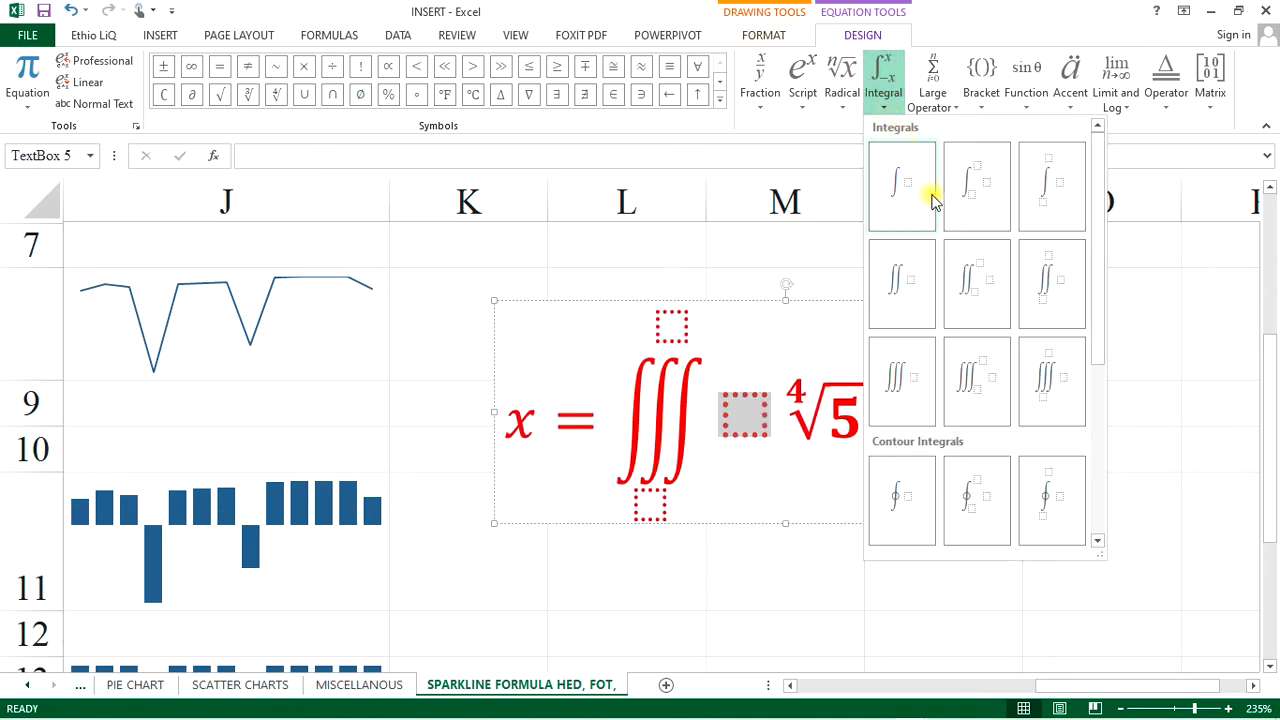
pyautogui.click(965, 288)
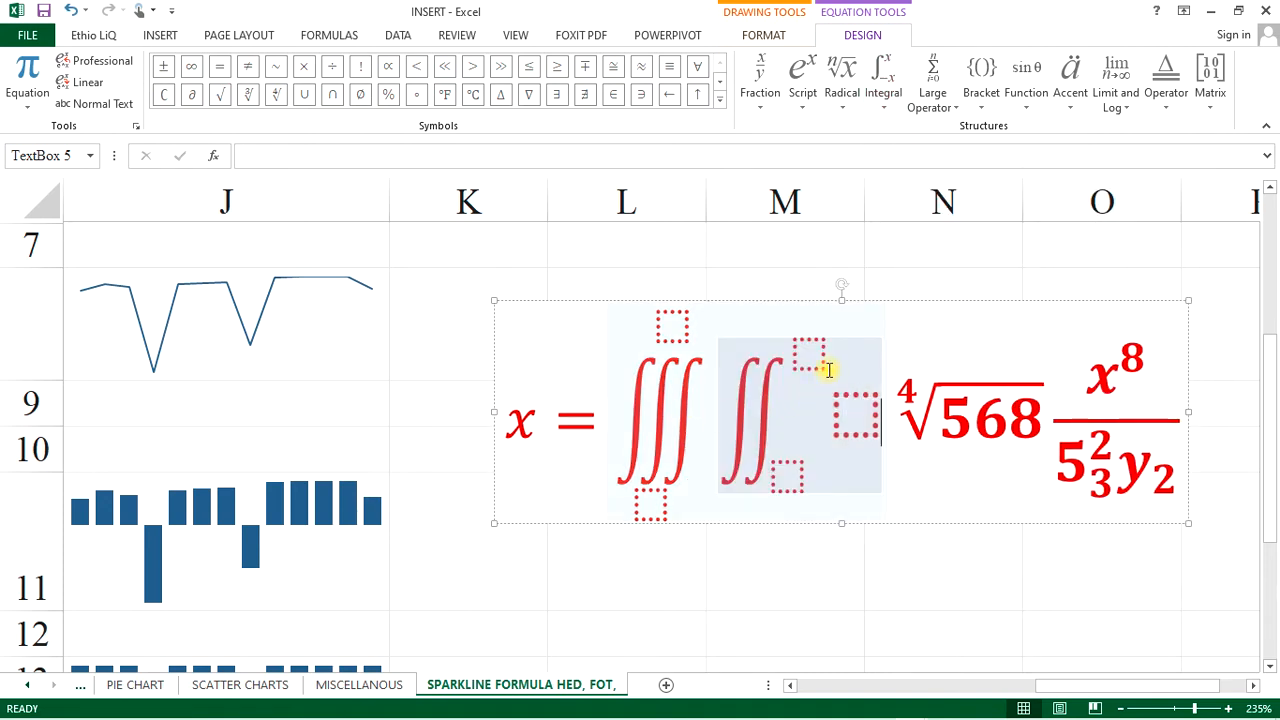
pyautogui.click(877, 104)
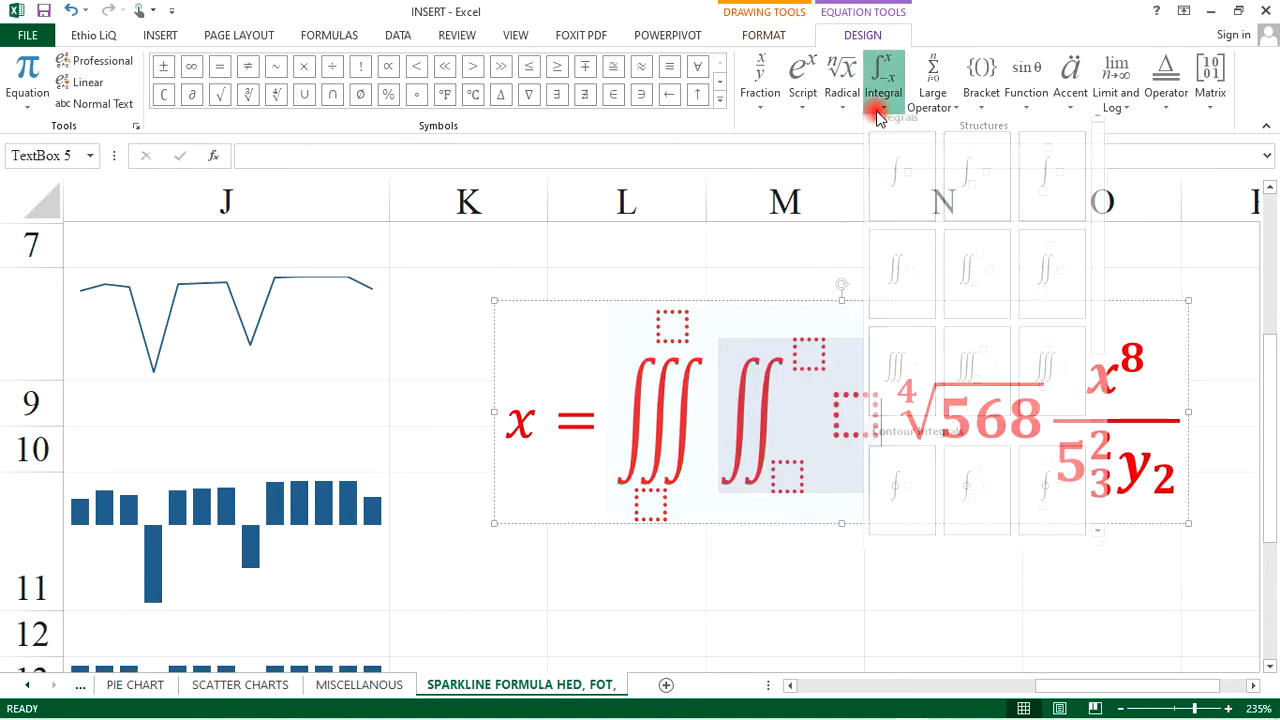
pyautogui.click(972, 497)
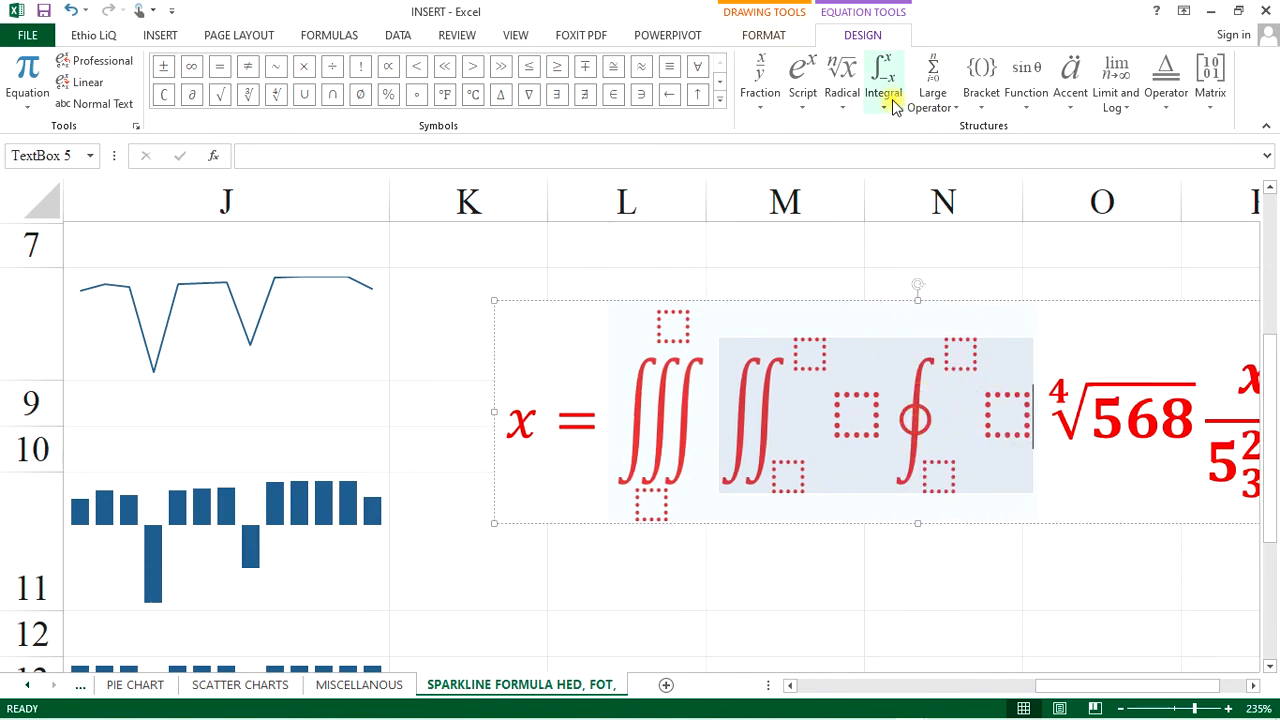
# Insert a summation with side limits after the contour integral, with lower limit 2, upper limit 3 and term x.
pyautogui.click(940, 106)
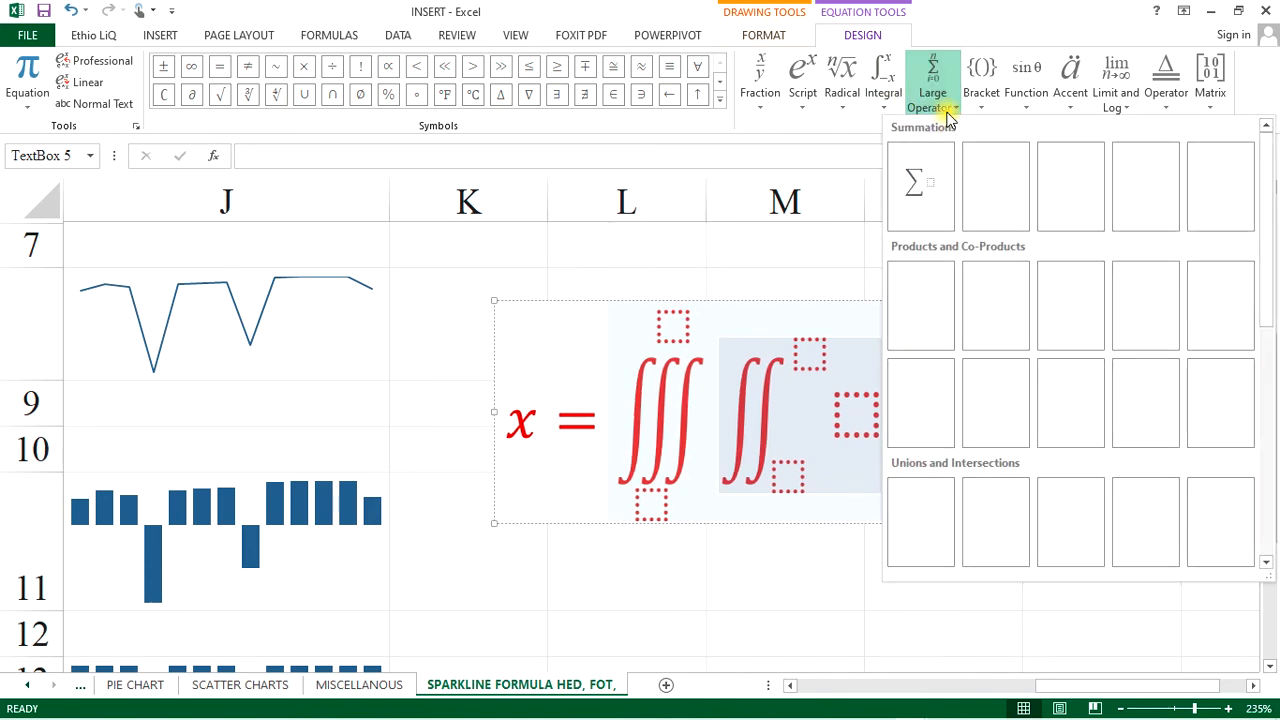
pyautogui.click(1070, 182)
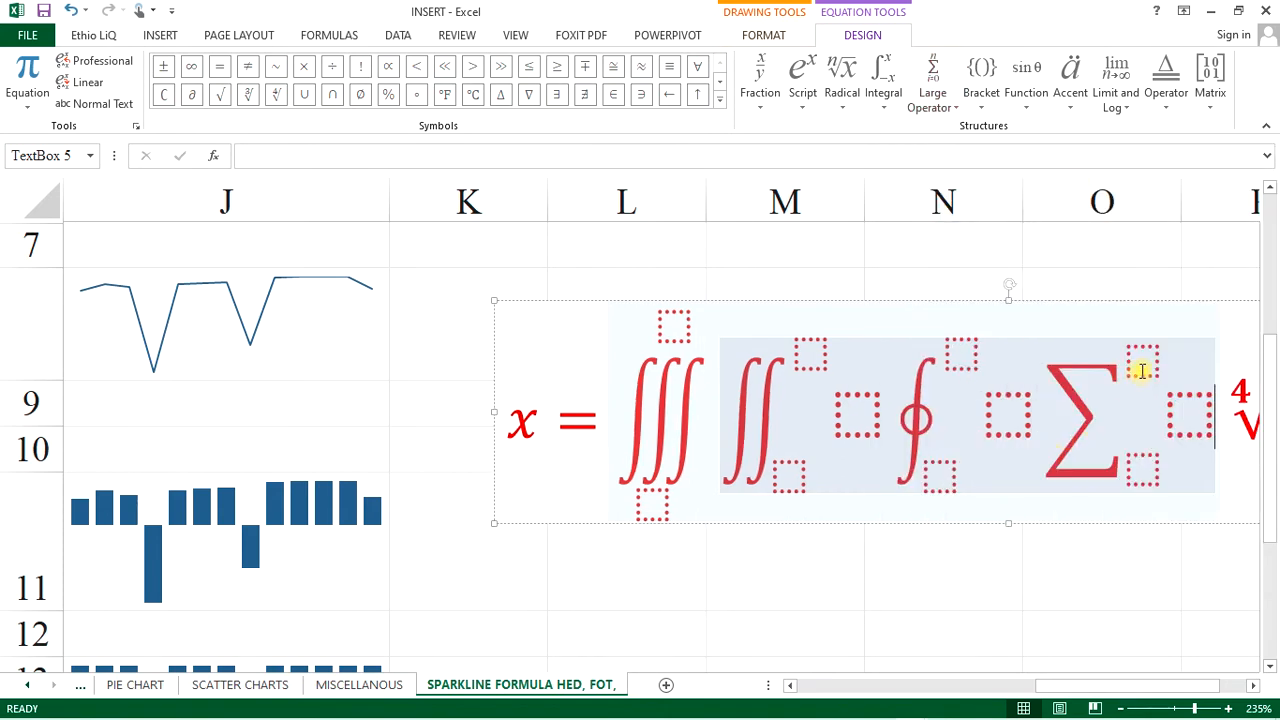
pyautogui.click(1140, 370)
pyautogui.click(1142, 472)
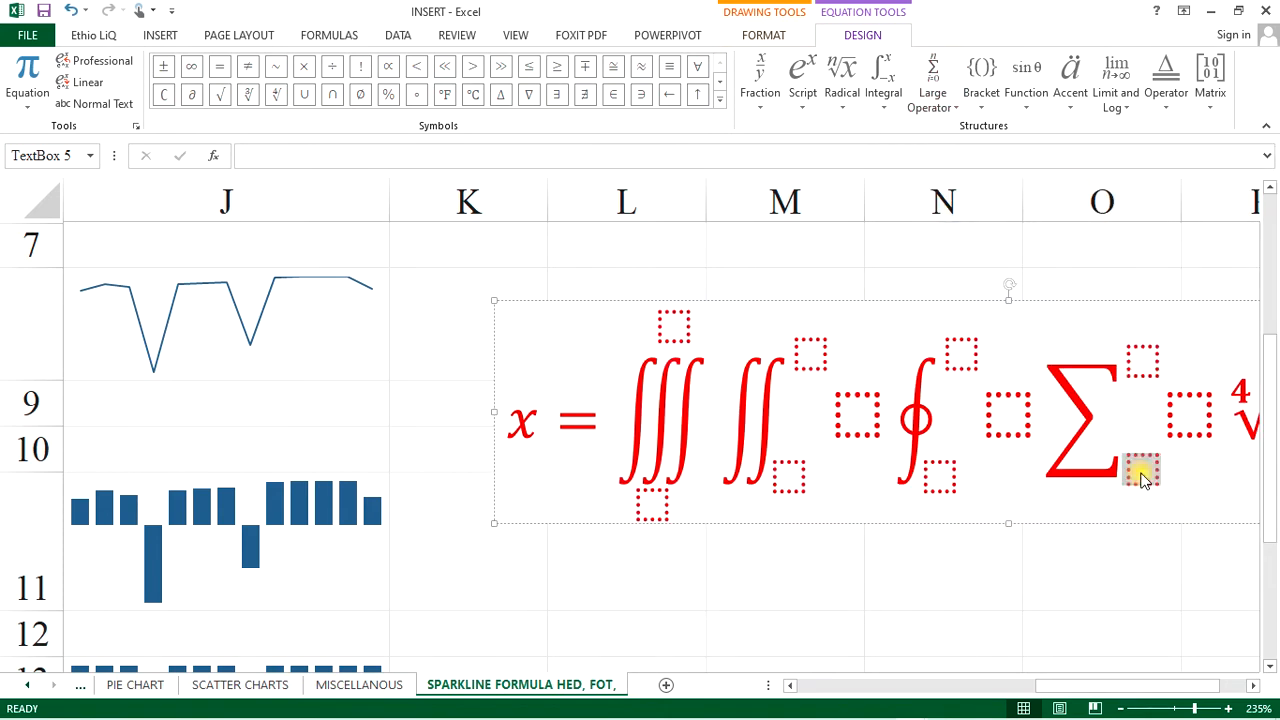
pyautogui.write('2')
pyautogui.click(1148, 372)
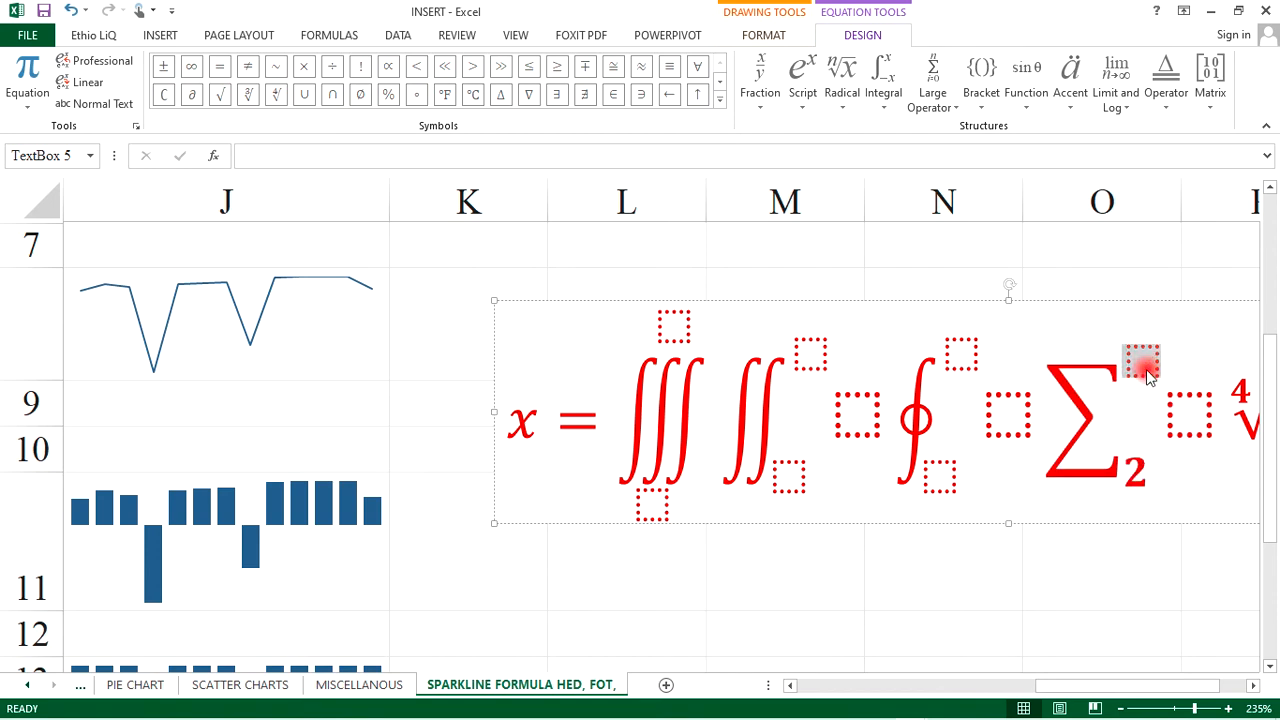
pyautogui.write('3')
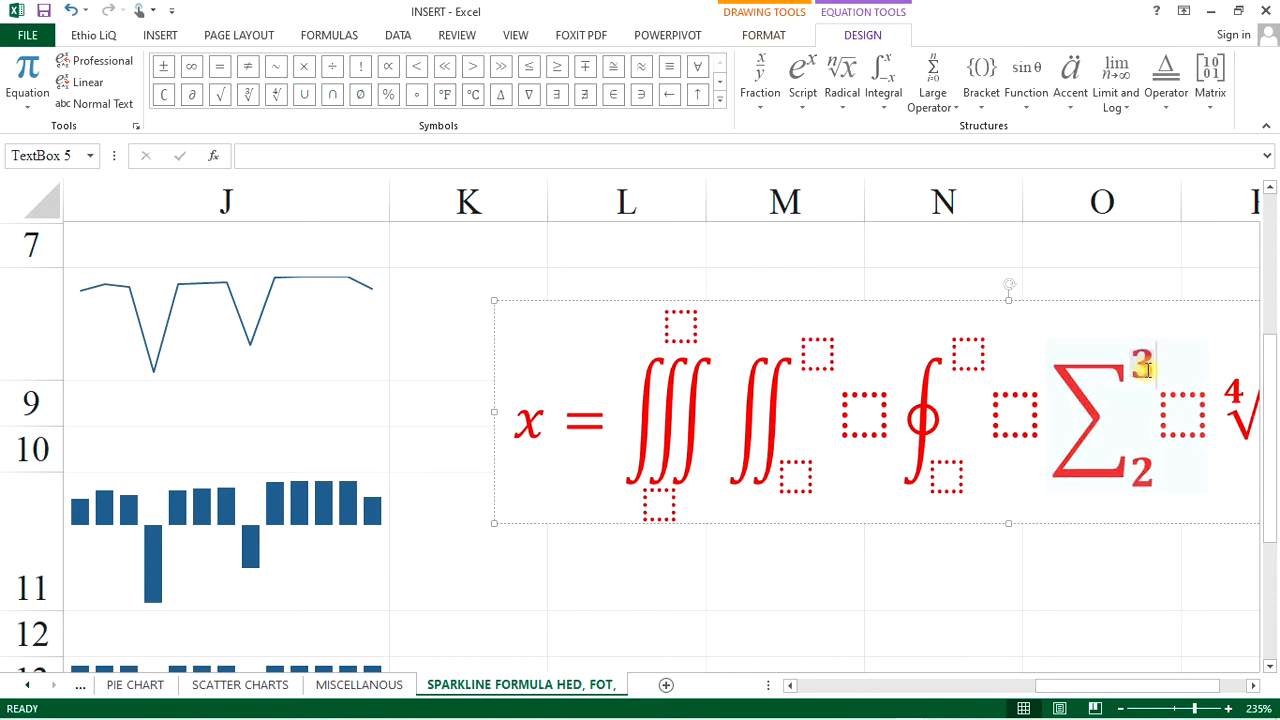
pyautogui.click(1177, 418)
pyautogui.write('x')
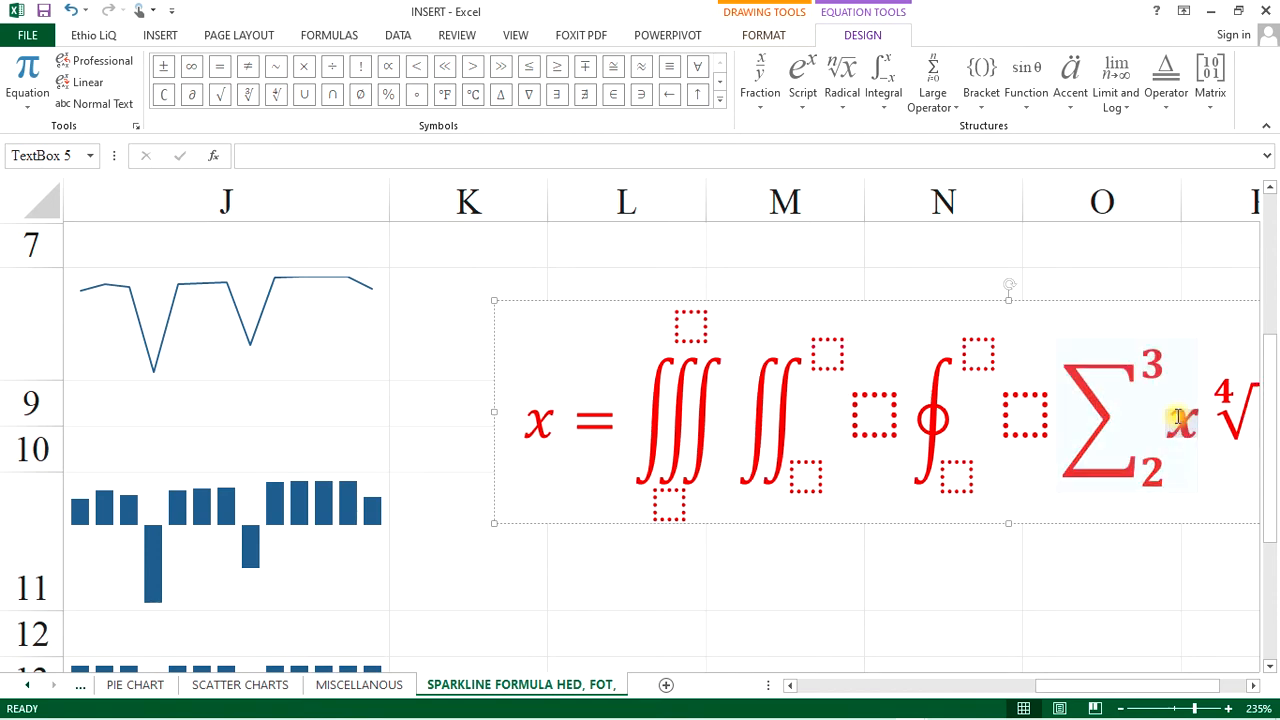
# Set the double integral's upper limit to 8 and its lower limit to 5.
pyautogui.click(978, 354)
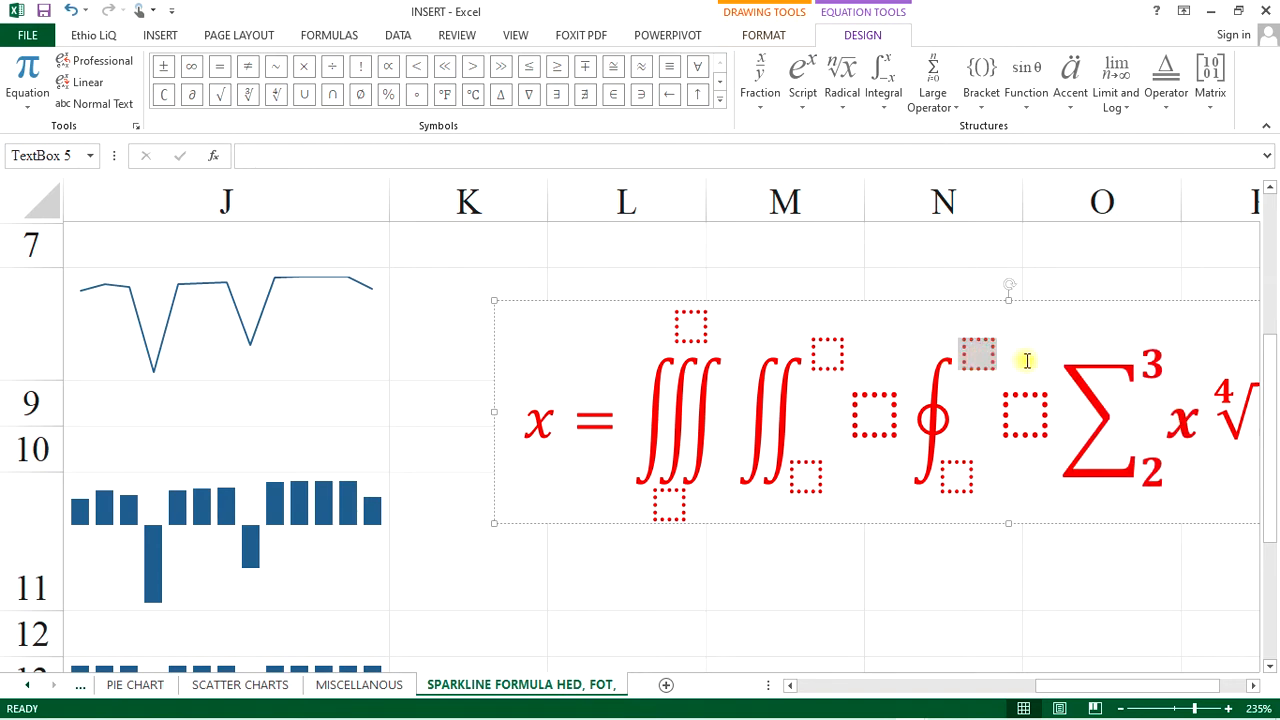
pyautogui.click(826, 356)
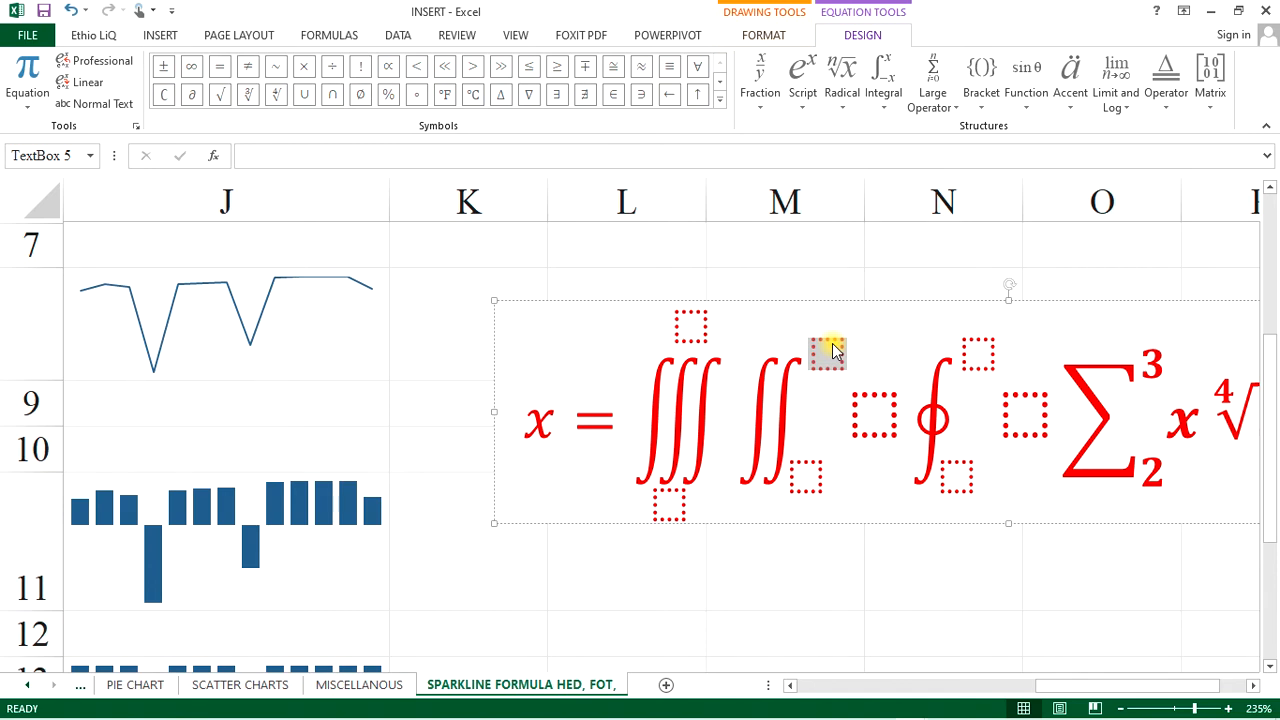
pyautogui.write('8')
pyautogui.click(789, 479)
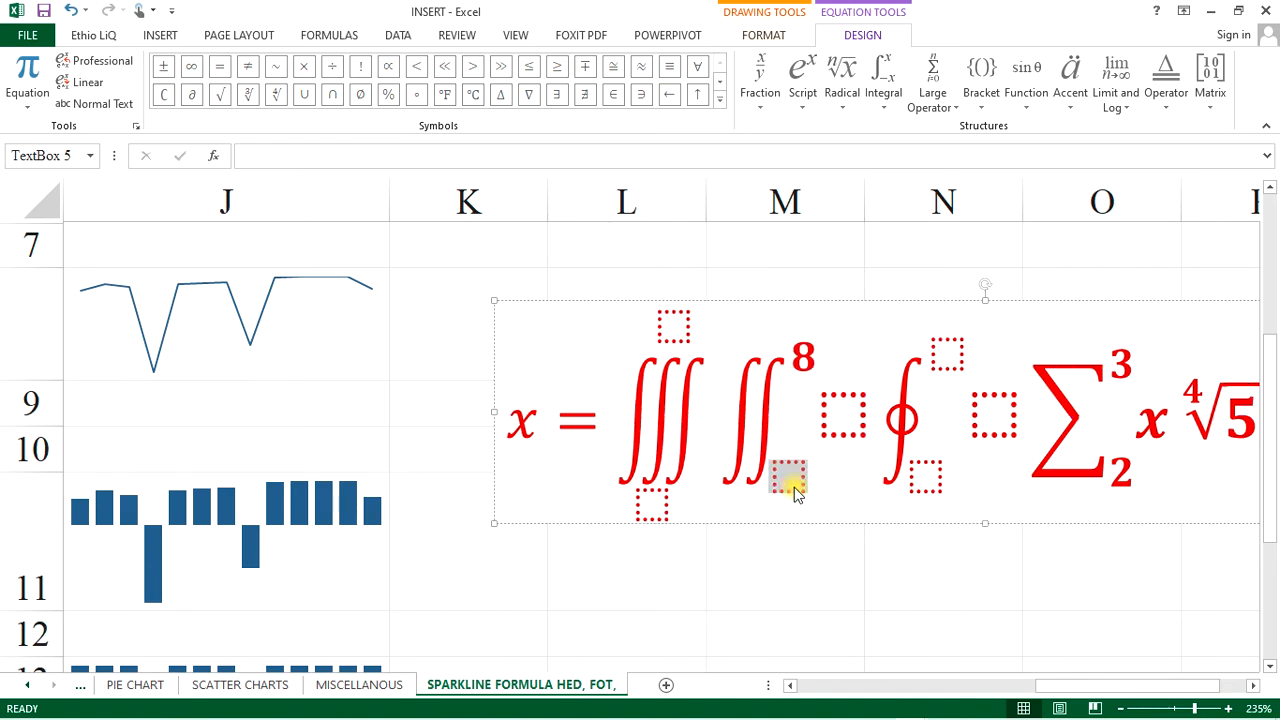
pyautogui.write('5')
# Fill the double integral's integrand with a superscript structure, with base y and exponent 12.
pyautogui.click(841, 431)
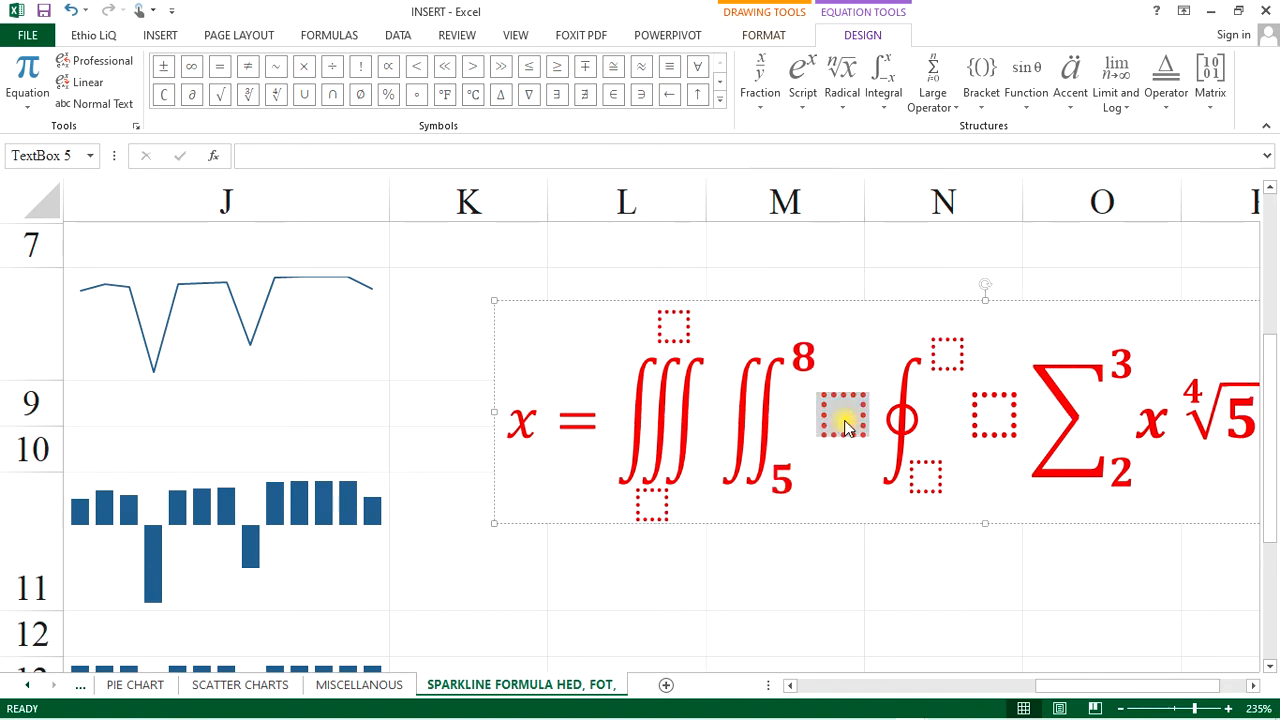
pyautogui.click(805, 88)
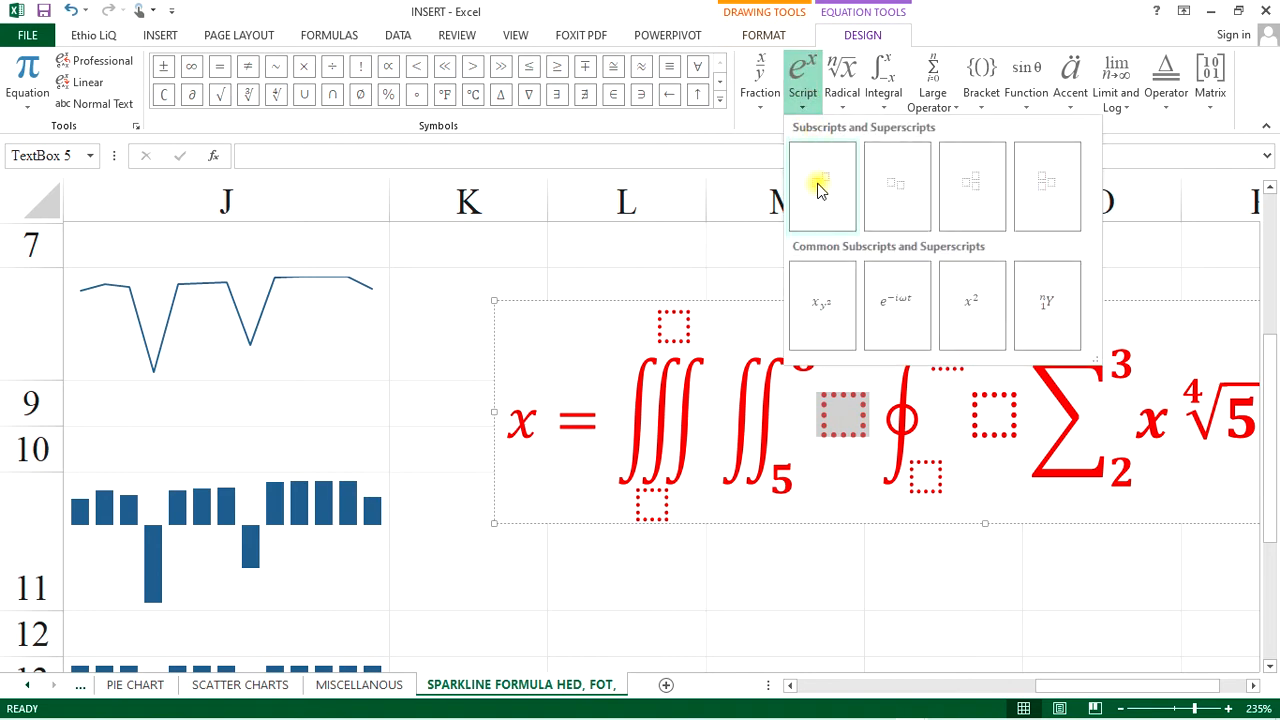
pyautogui.click(891, 190)
pyautogui.click(848, 420)
pyautogui.write('y')
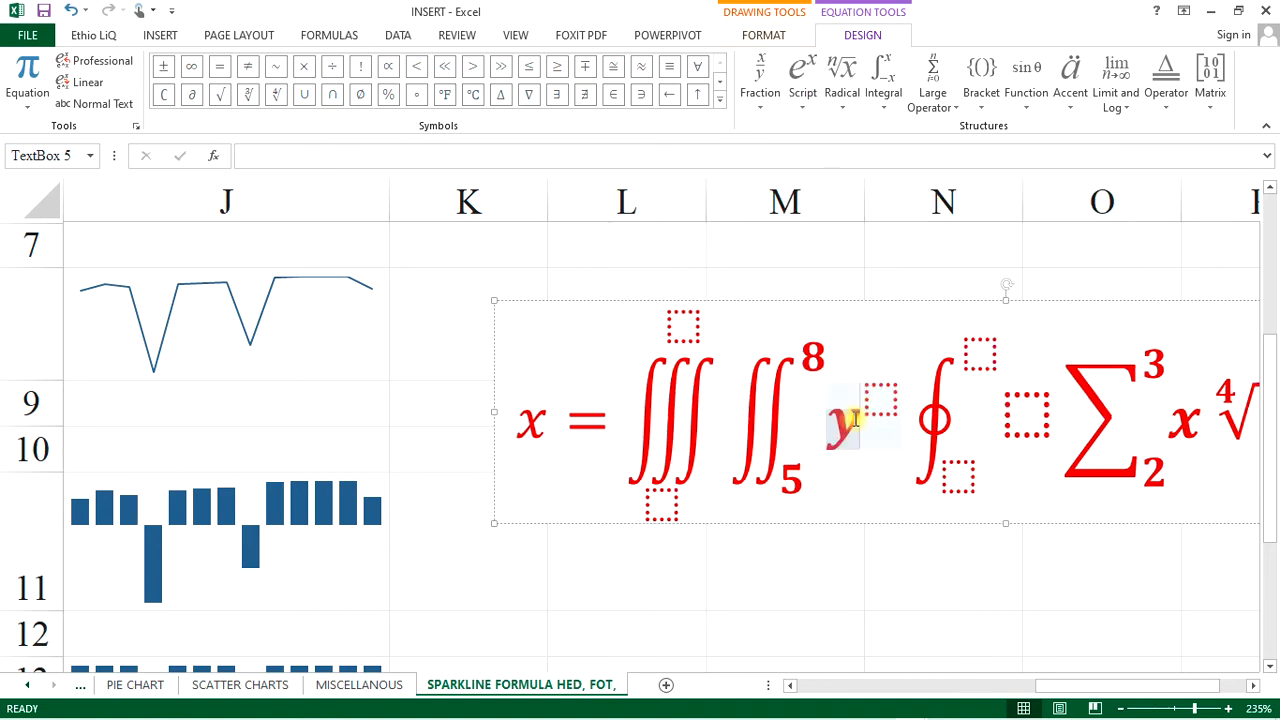
pyautogui.click(880, 405)
pyautogui.write('12')
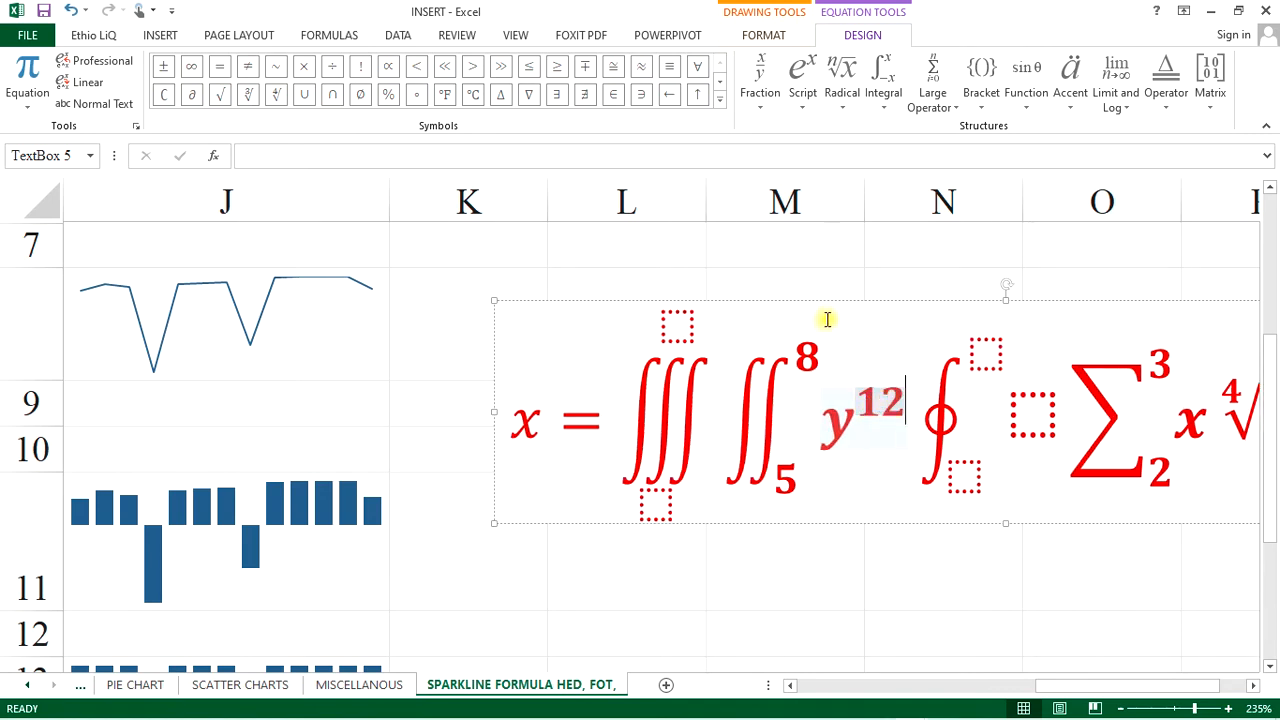
# Move the equation text box so that it starts in column K, and resume editing the equation.
pyautogui.click(875, 300)
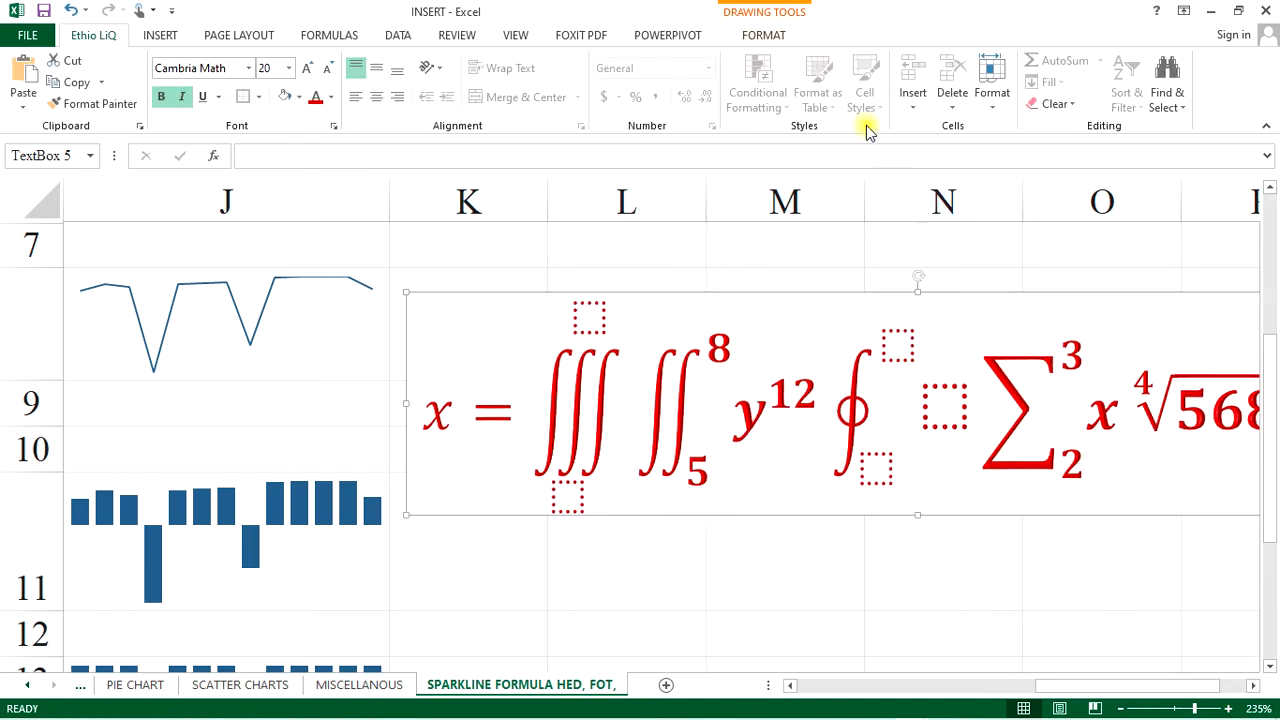
pyautogui.click(805, 392)
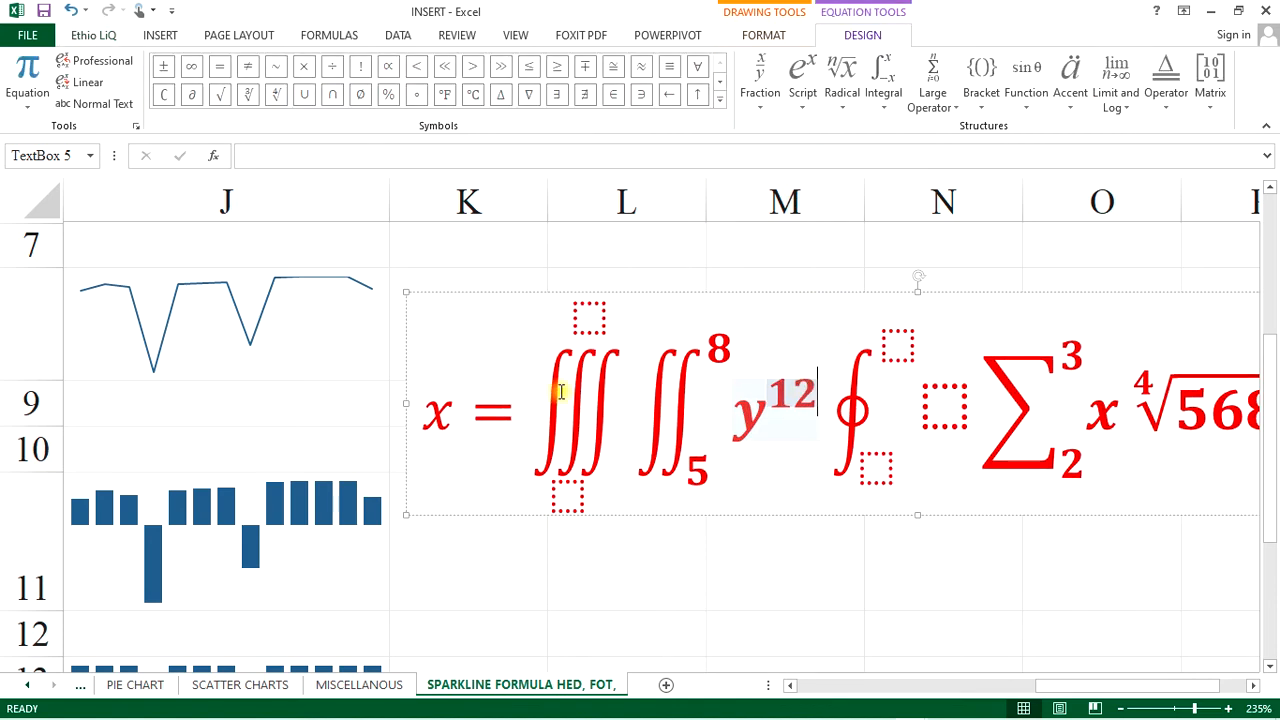
# Insert empty parentheses between the equals sign and the triple integral, and nest square brackets inside them.
pyautogui.click(561, 392)
pyautogui.click(545, 395)
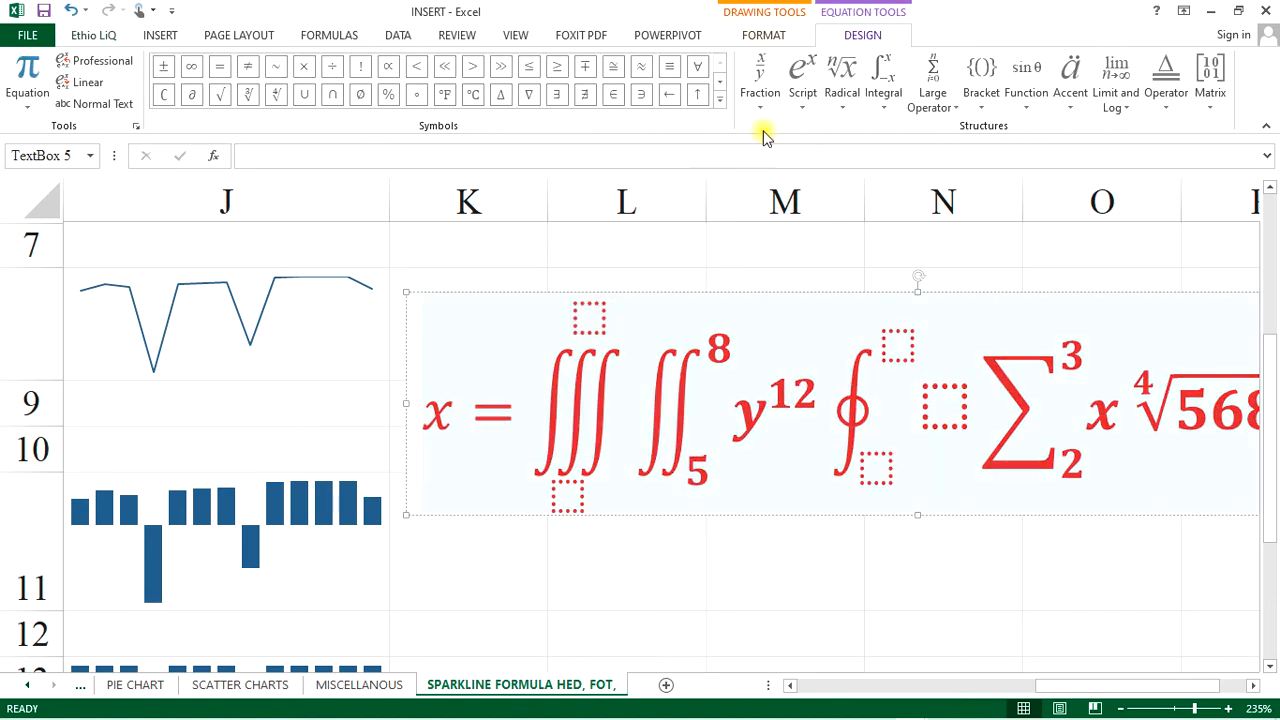
pyautogui.click(952, 110)
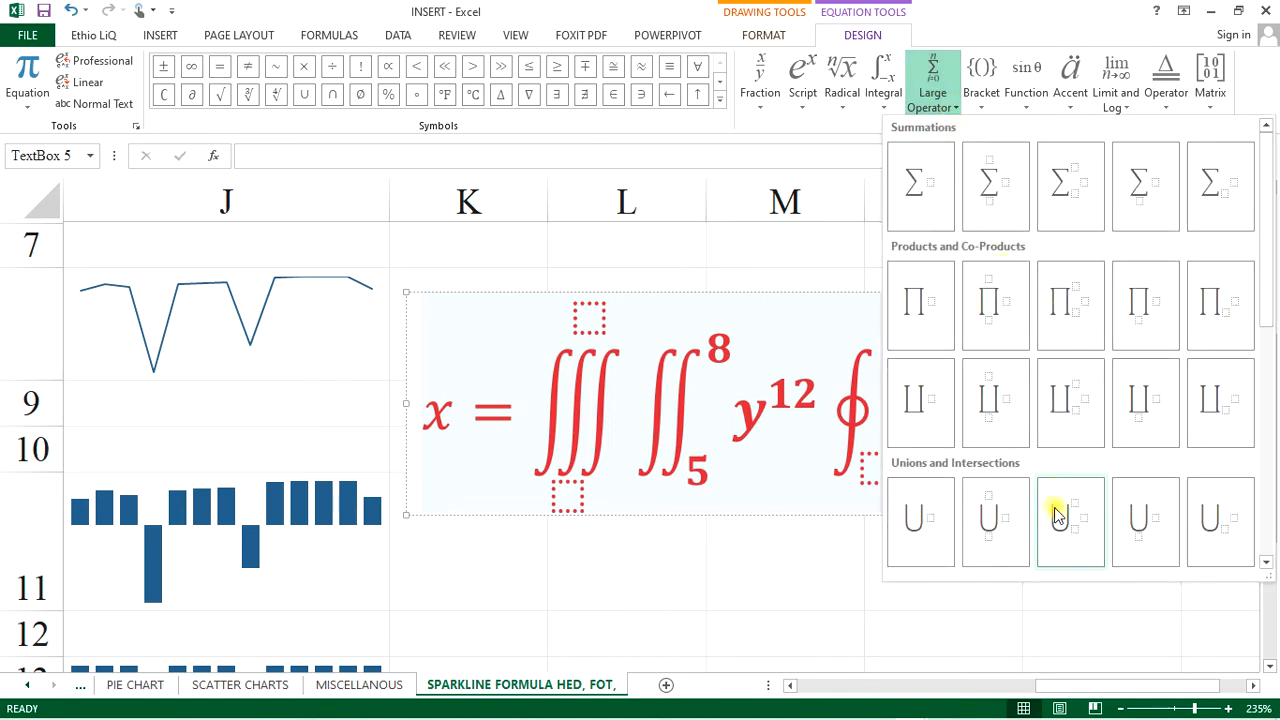
pyautogui.click(984, 101)
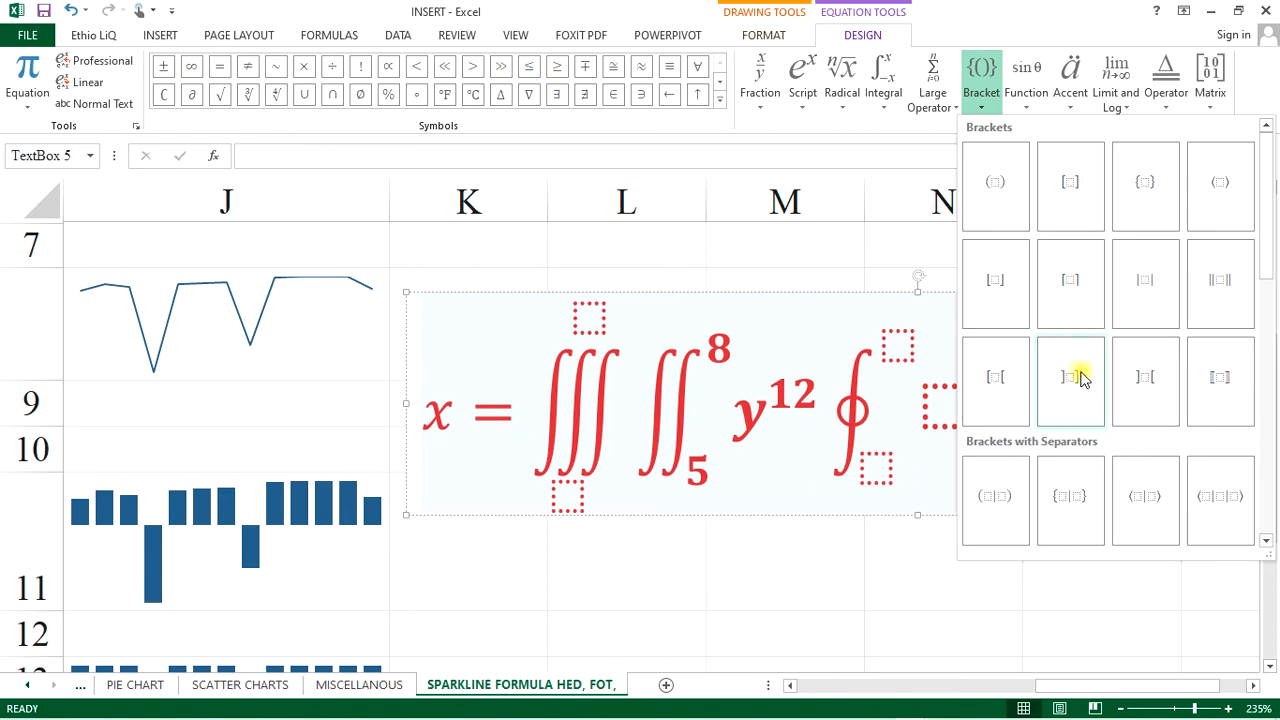
pyautogui.click(1004, 208)
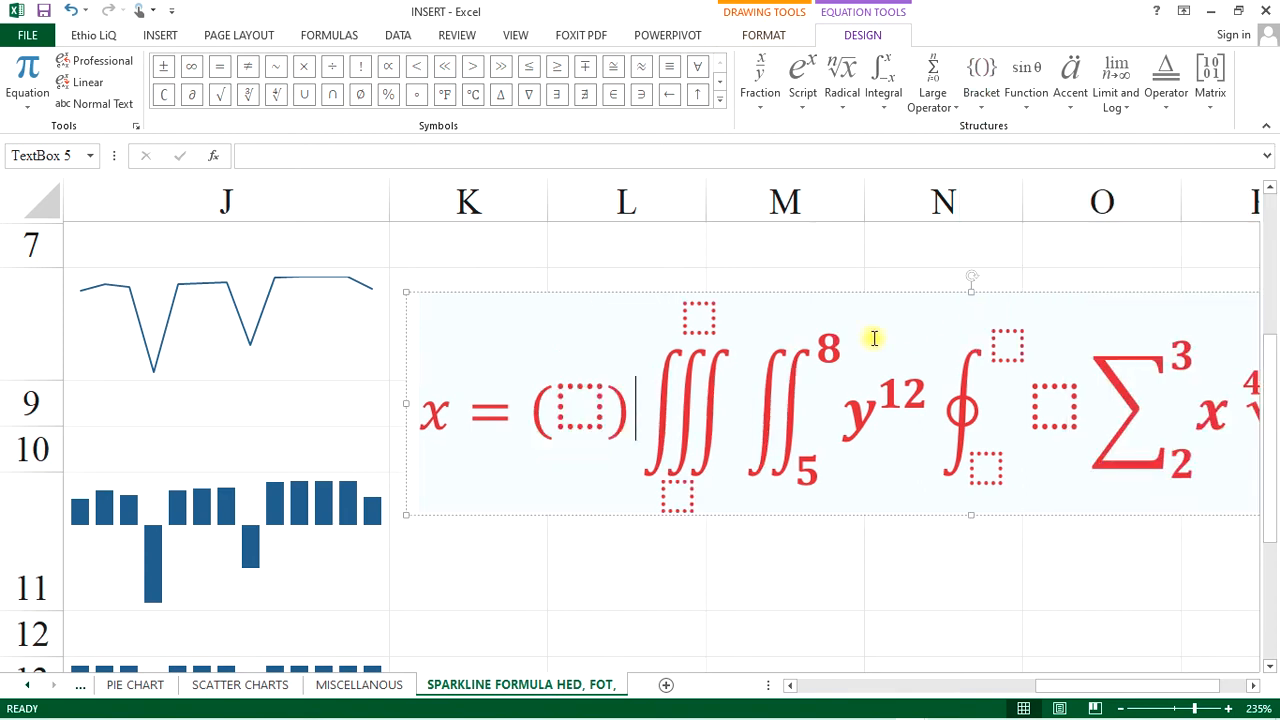
pyautogui.click(600, 410)
pyautogui.click(991, 106)
pyautogui.click(1074, 195)
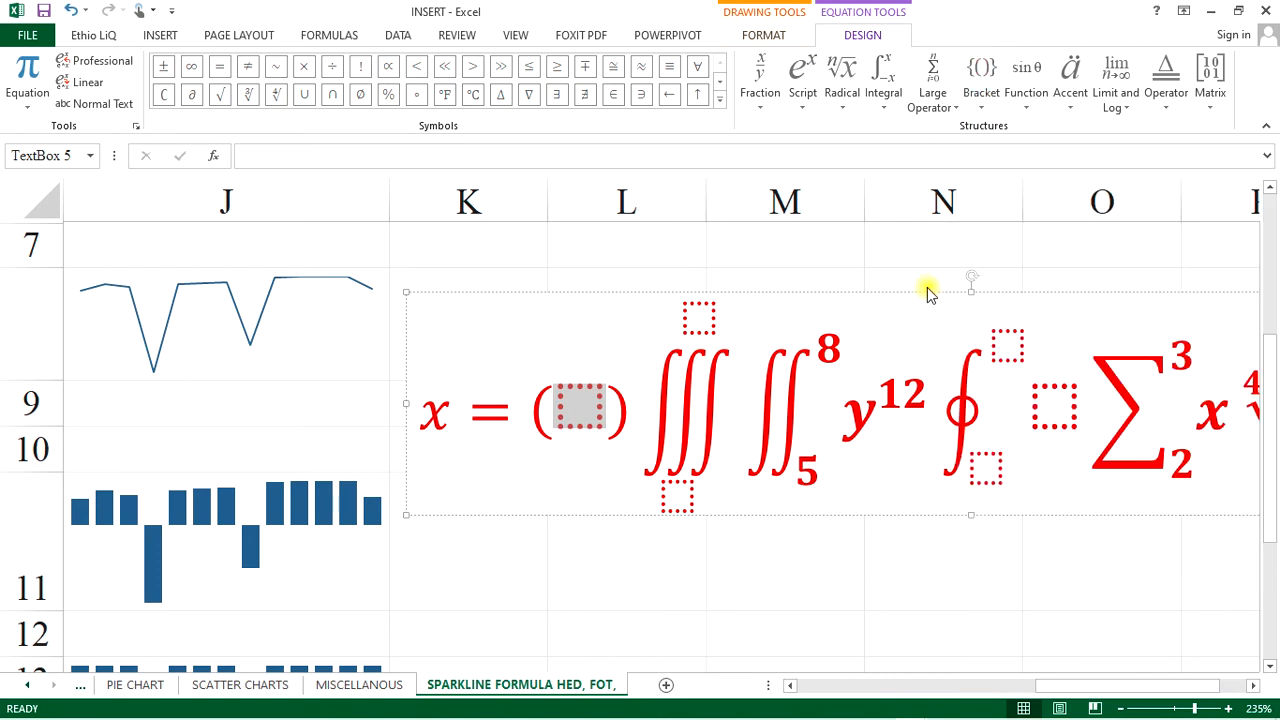
# Insert empty sin, sec and inverse cosine functions between the equals sign and the parentheses.
pyautogui.click(523, 409)
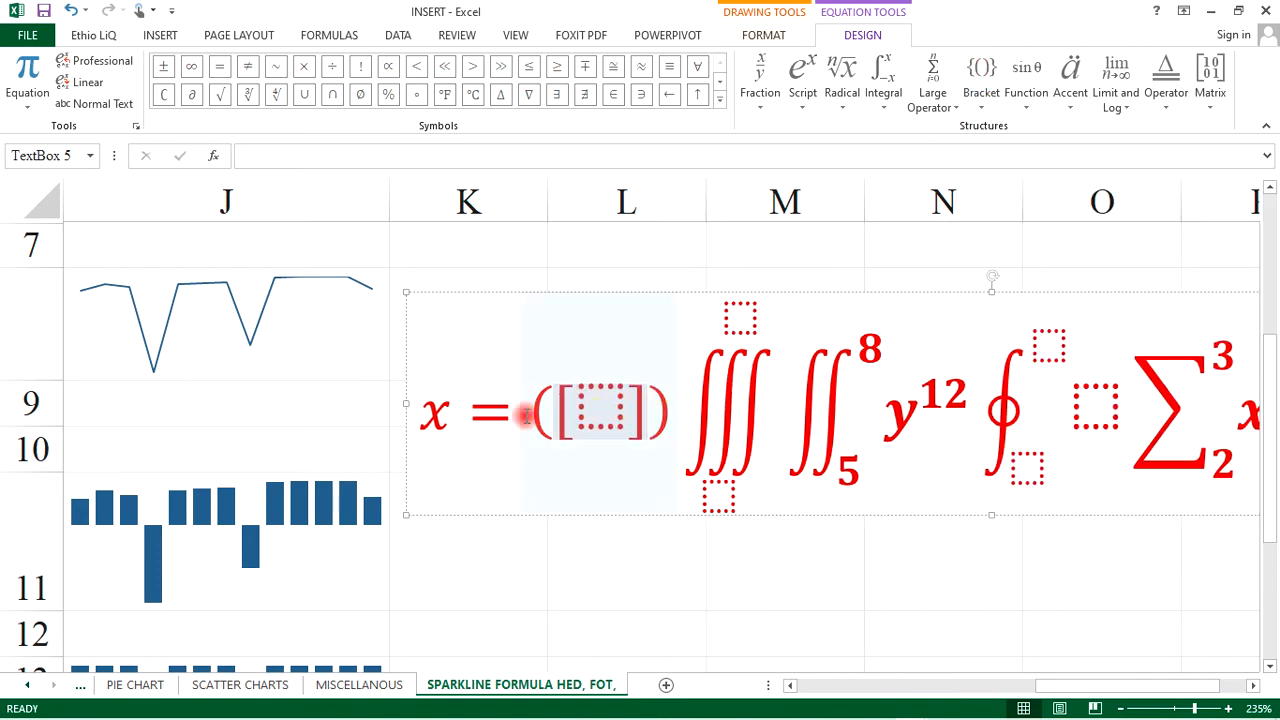
pyautogui.click(1040, 112)
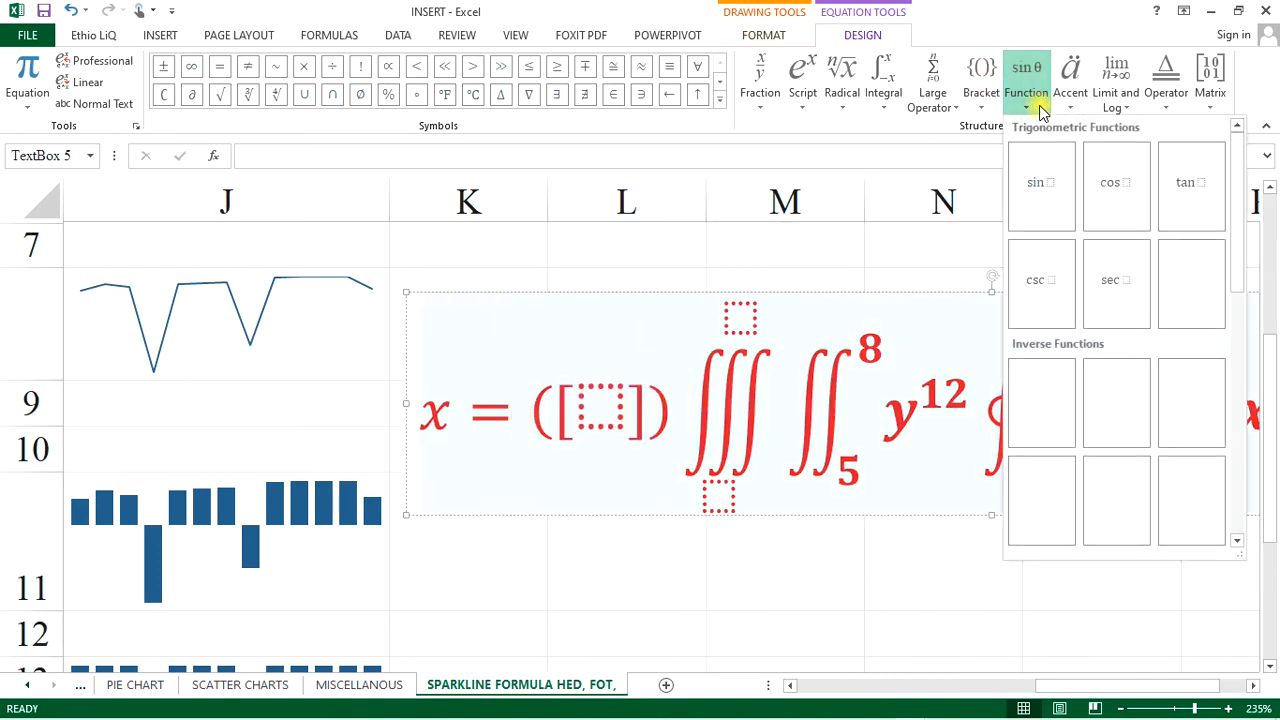
pyautogui.click(1040, 205)
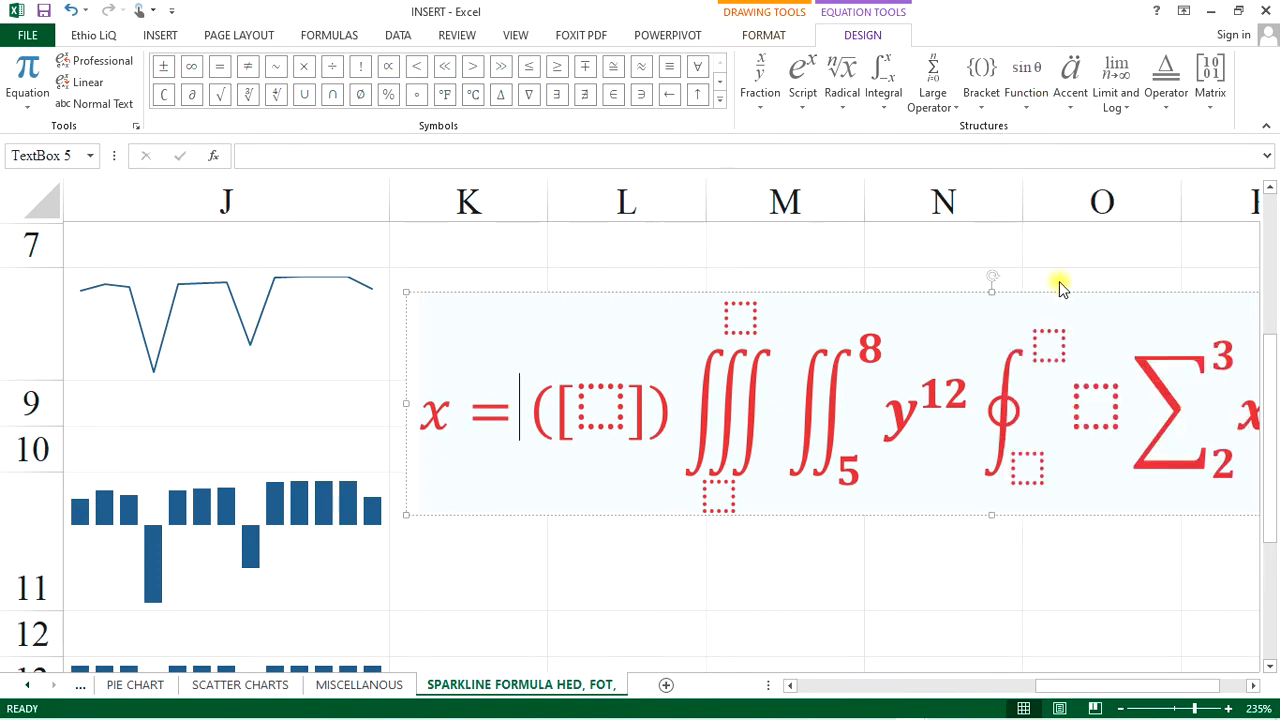
pyautogui.click(1040, 112)
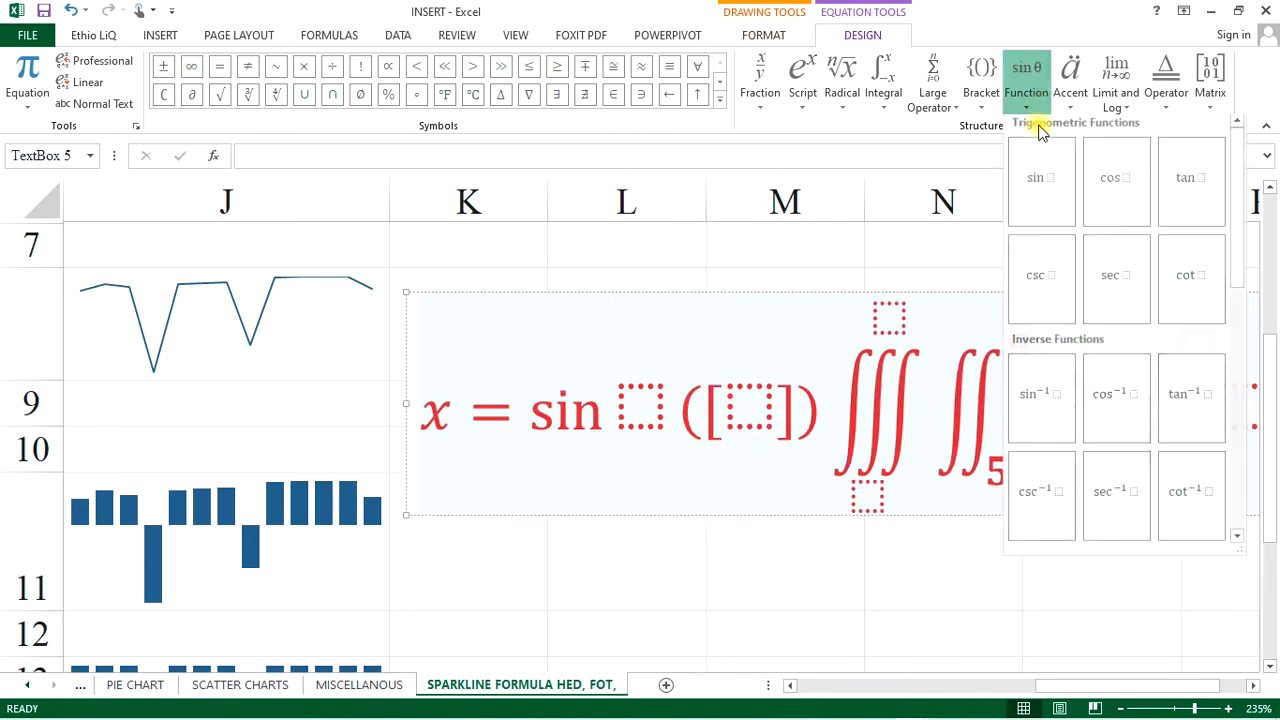
pyautogui.click(1112, 318)
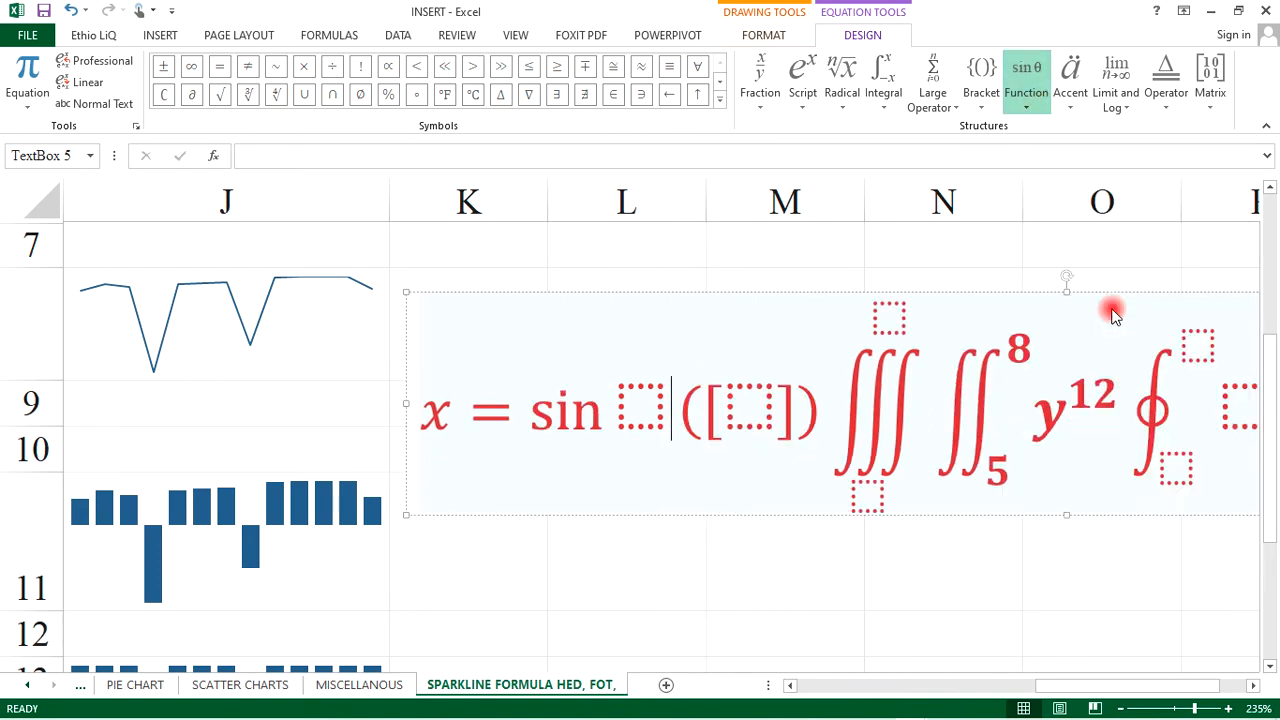
pyautogui.click(1032, 118)
pyautogui.click(1114, 408)
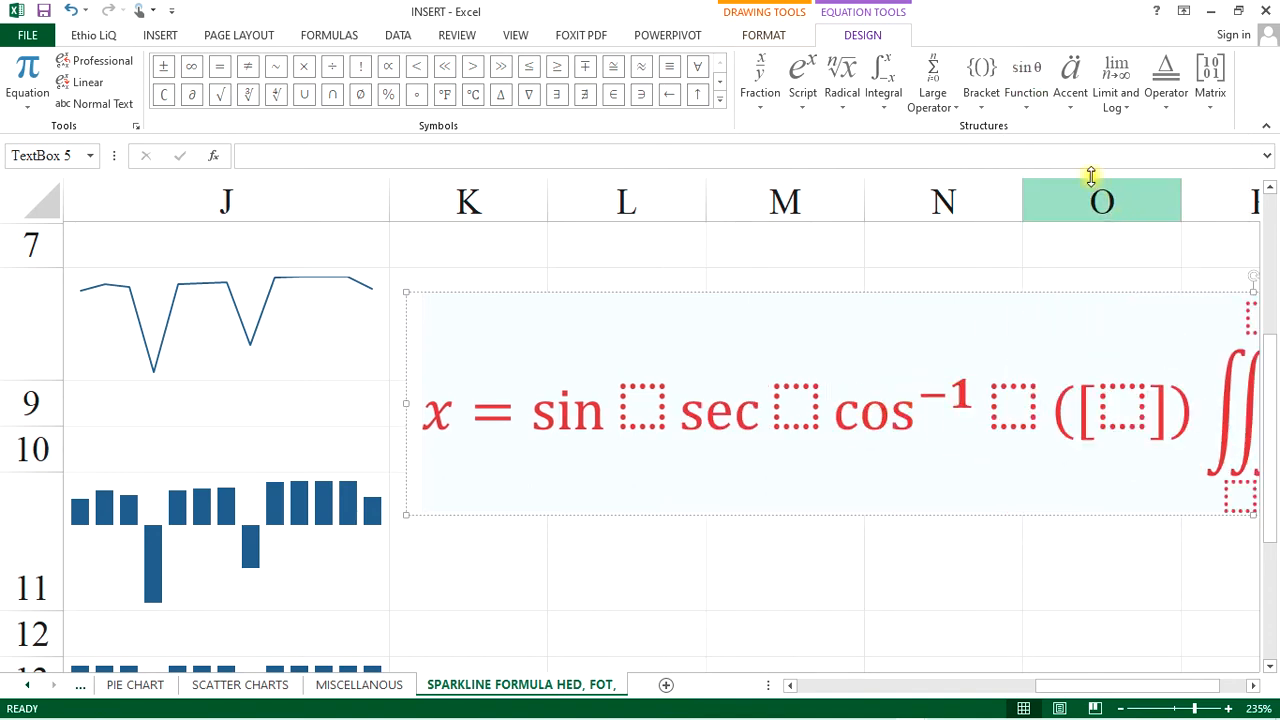
# Insert an empty acute accent and an empty overbrace with a box above it between the inverse cosine and the parentheses.
pyautogui.click(1070, 90)
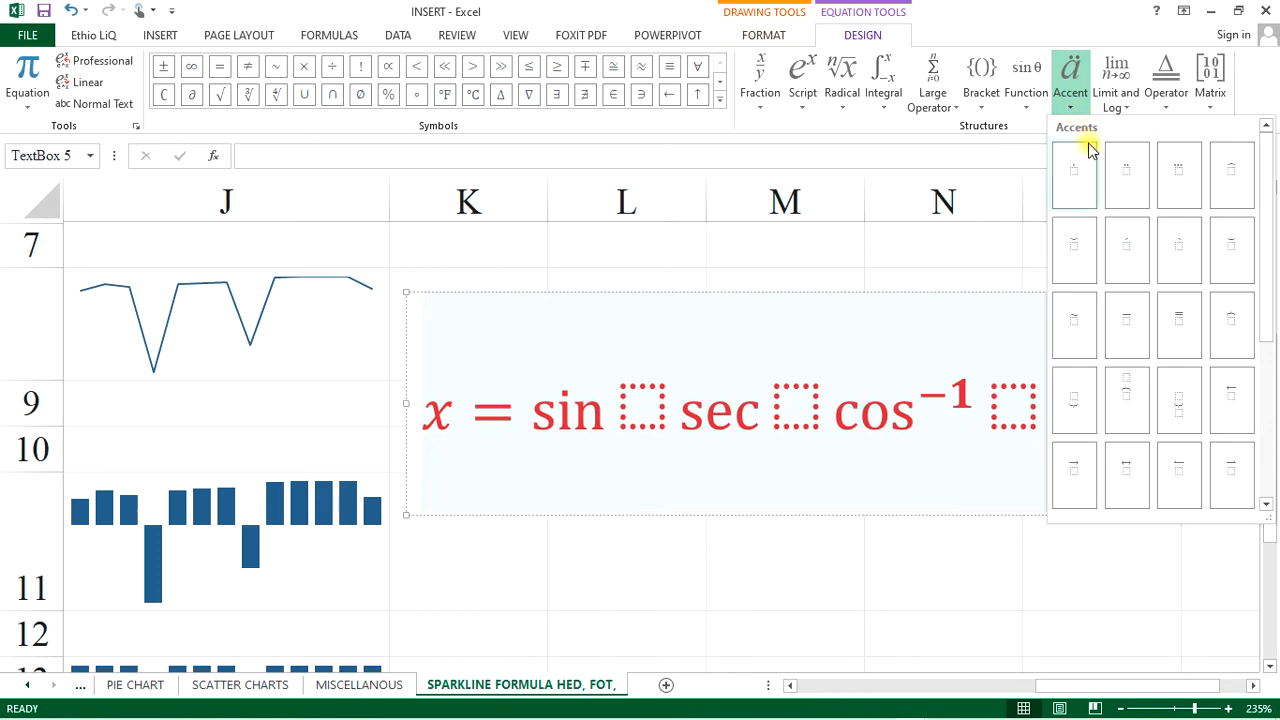
pyautogui.click(1117, 250)
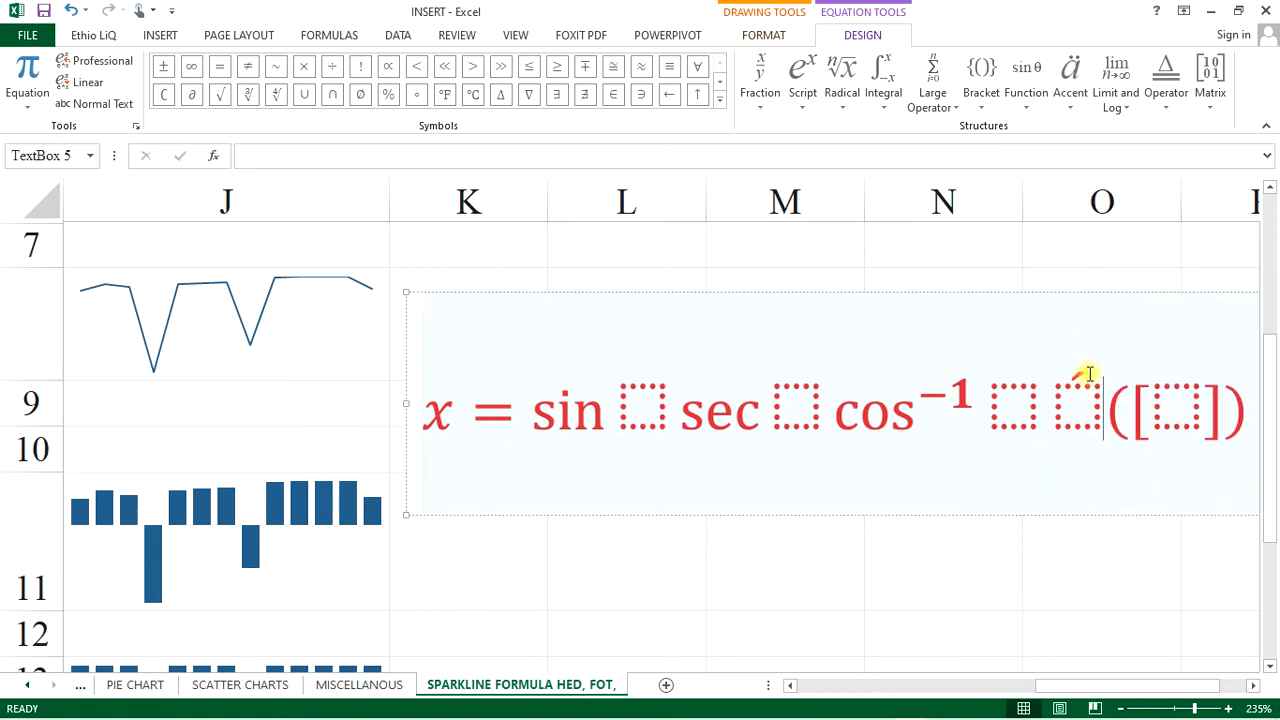
pyautogui.click(1070, 90)
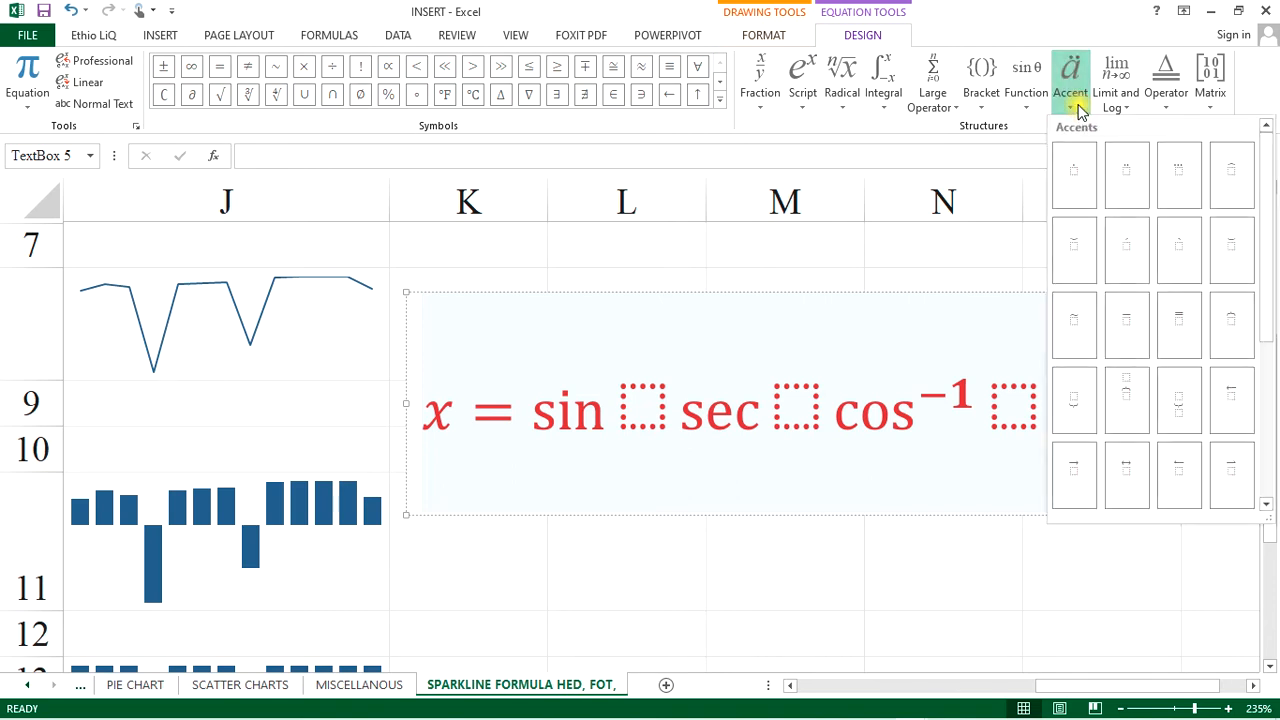
pyautogui.click(1135, 407)
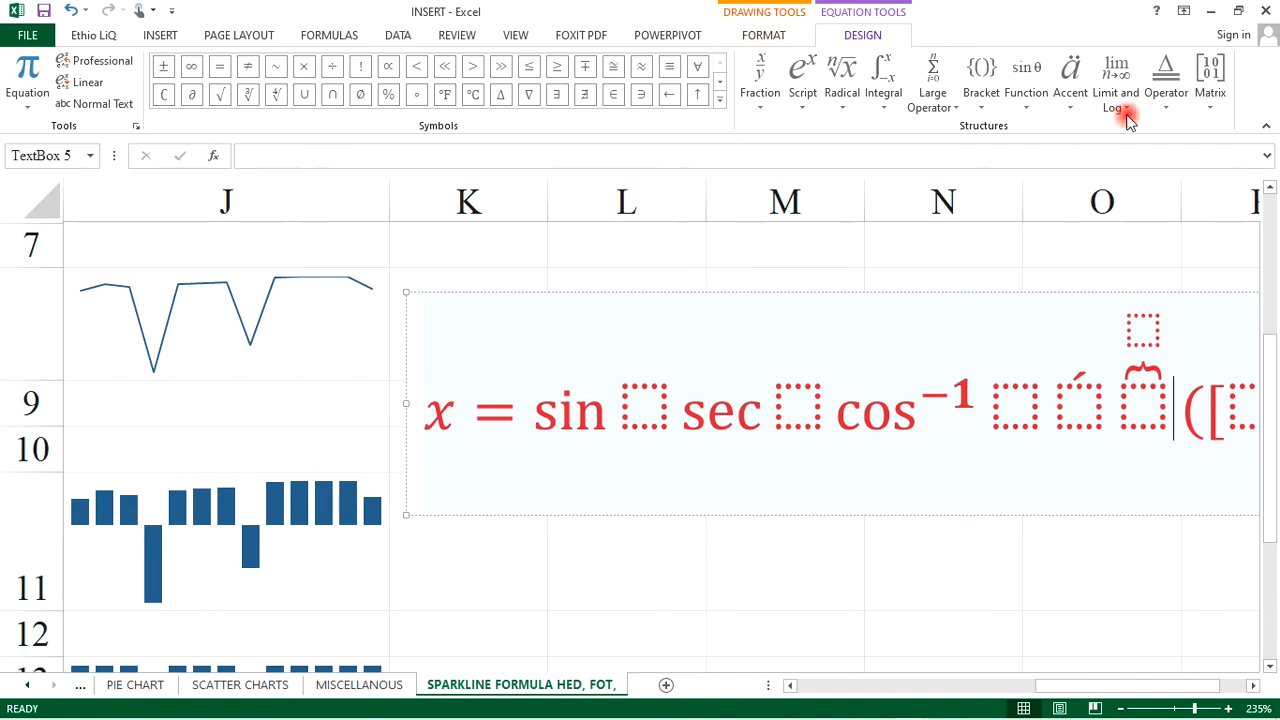
# Insert an empty logarithm with base and the common limit of (1 + 1/n)^n between the equals sign and the sine.
pyautogui.click(525, 415)
pyautogui.click(1116, 80)
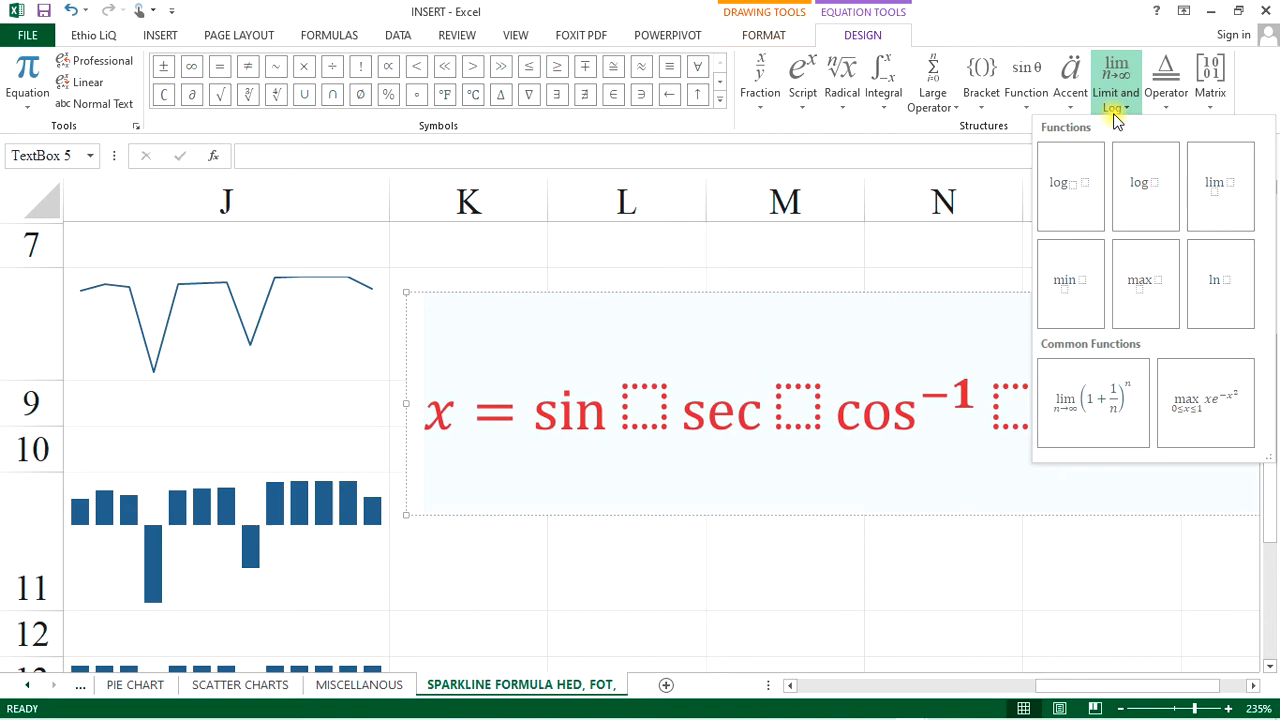
pyautogui.click(1072, 190)
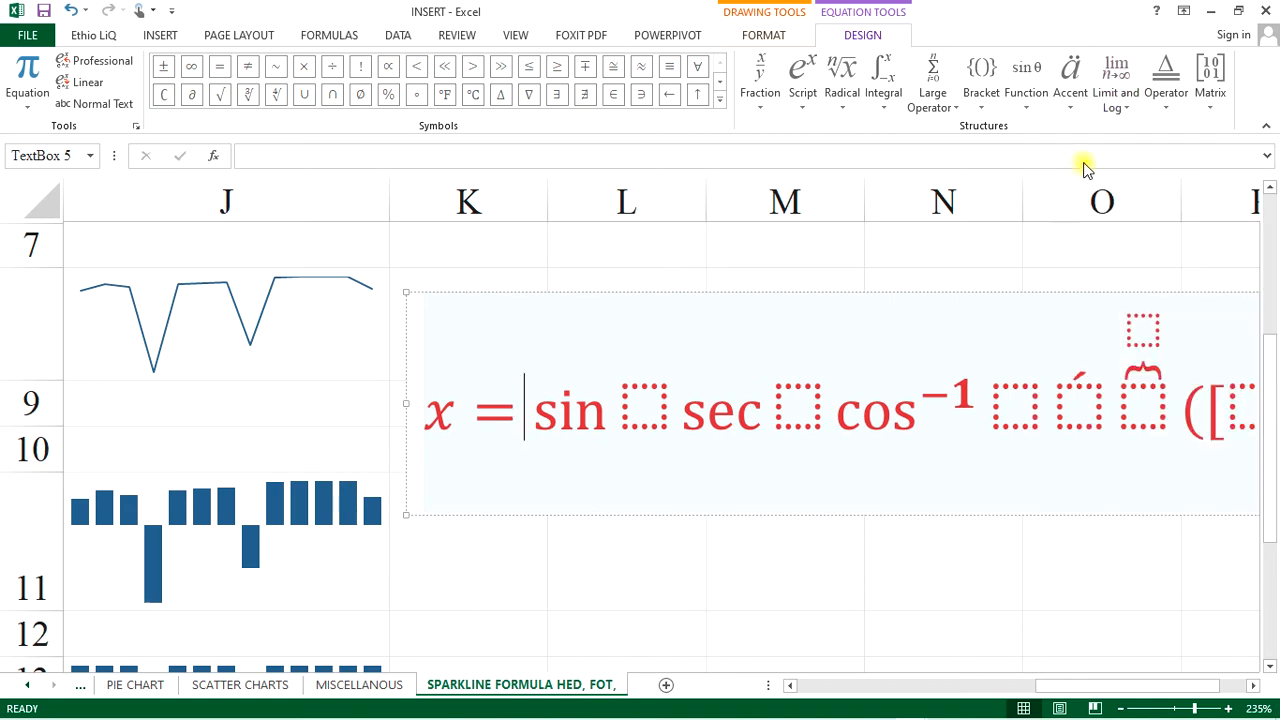
pyautogui.click(1126, 108)
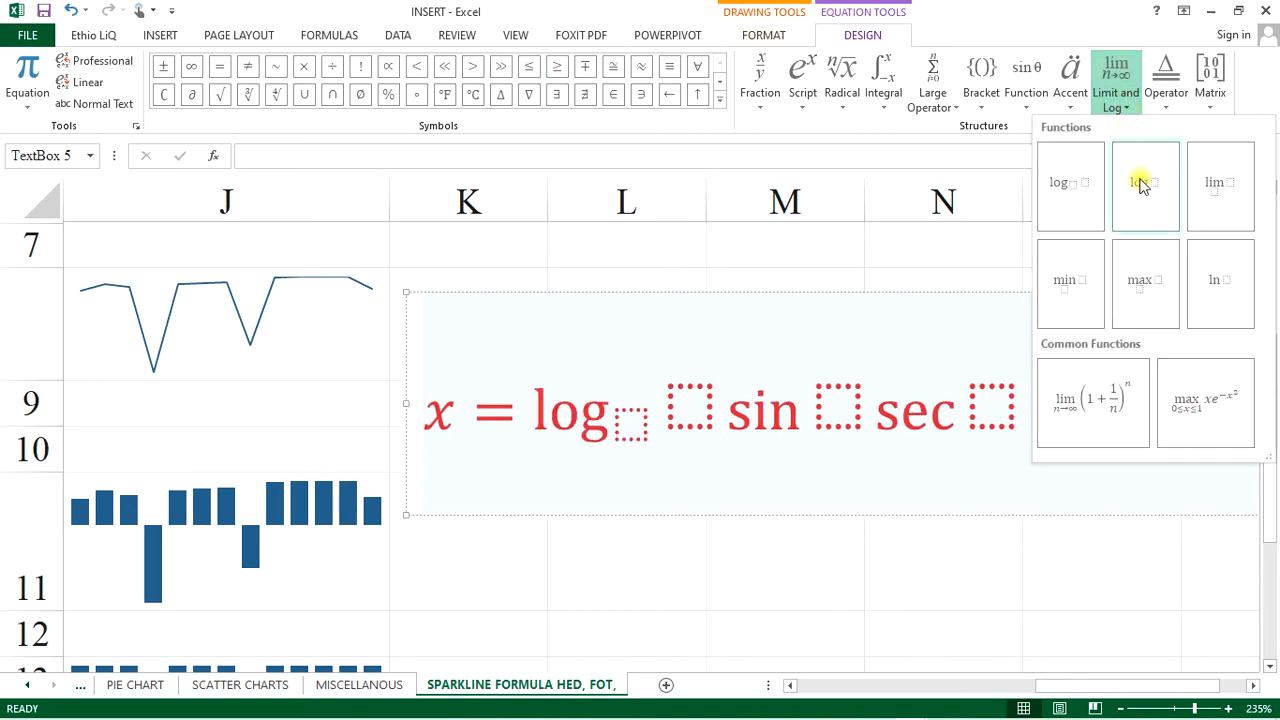
pyautogui.click(1095, 400)
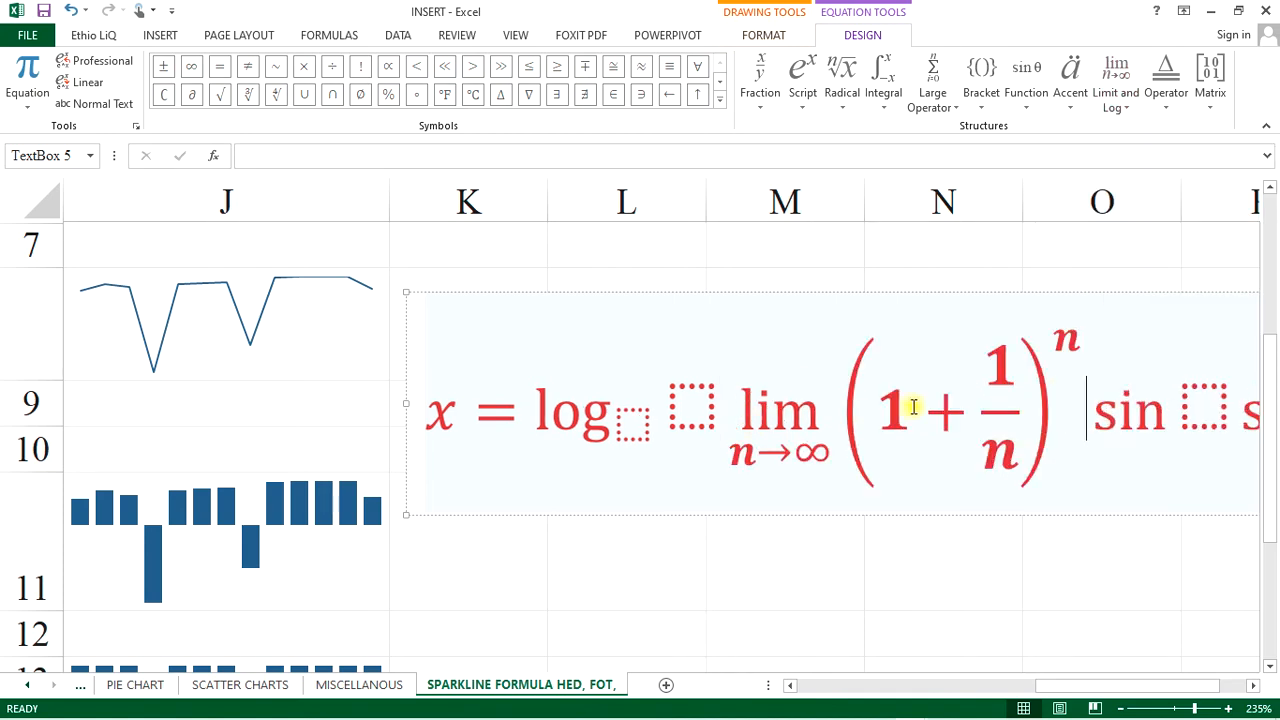
# Fill the logarithm with argument 257 and base 3.
pyautogui.click(693, 405)
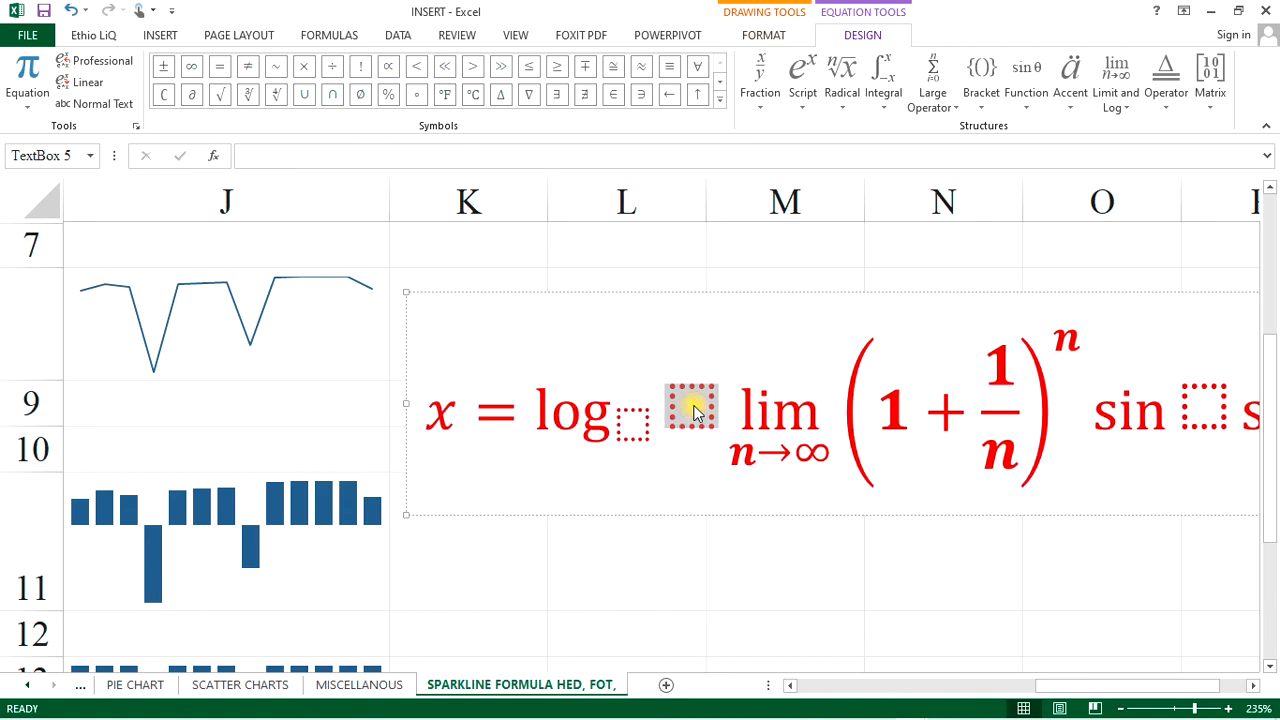
pyautogui.write('257')
pyautogui.click(631, 425)
pyautogui.click(630, 432)
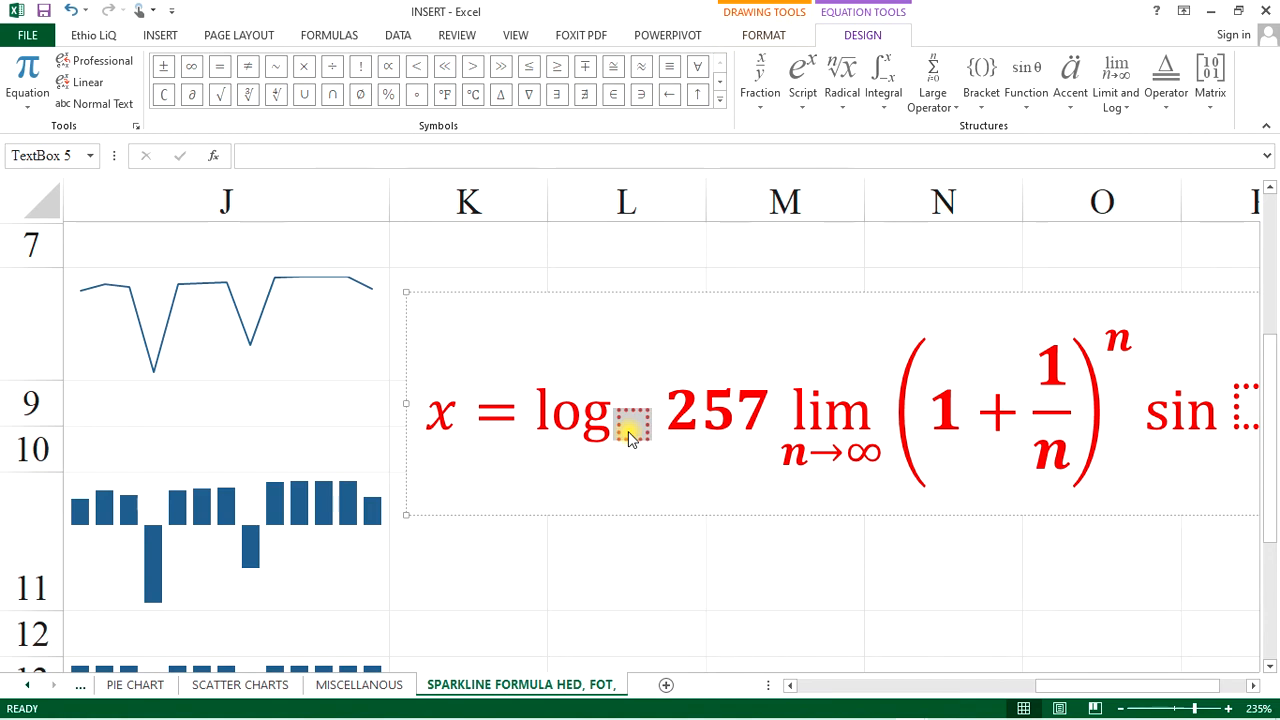
pyautogui.write('10')
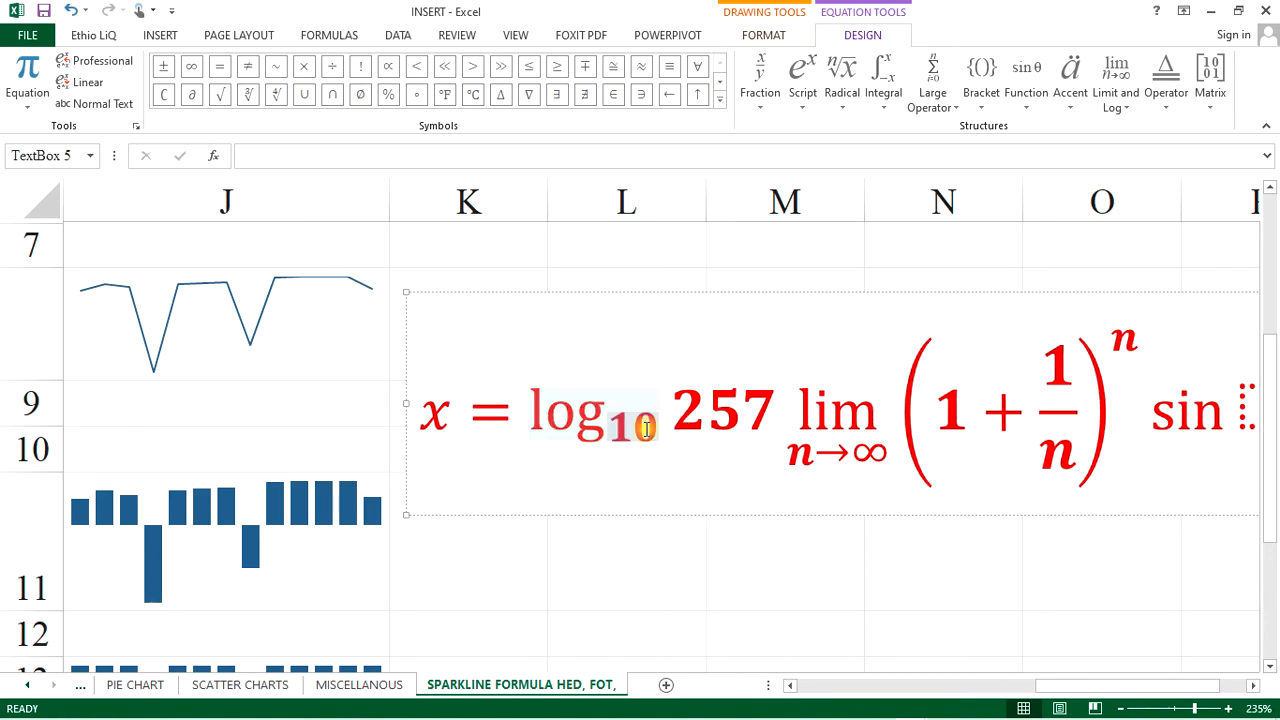
pyautogui.press('BackSpace')
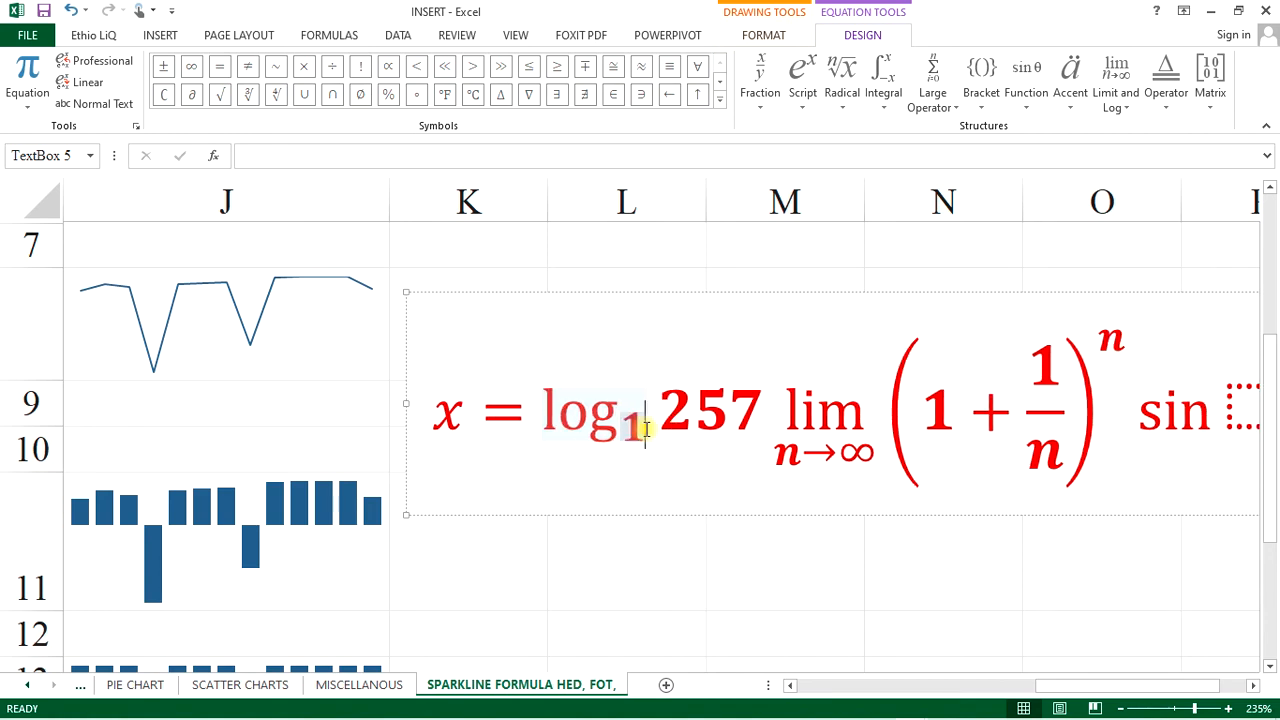
pyautogui.press('BackSpace')
pyautogui.write('3')
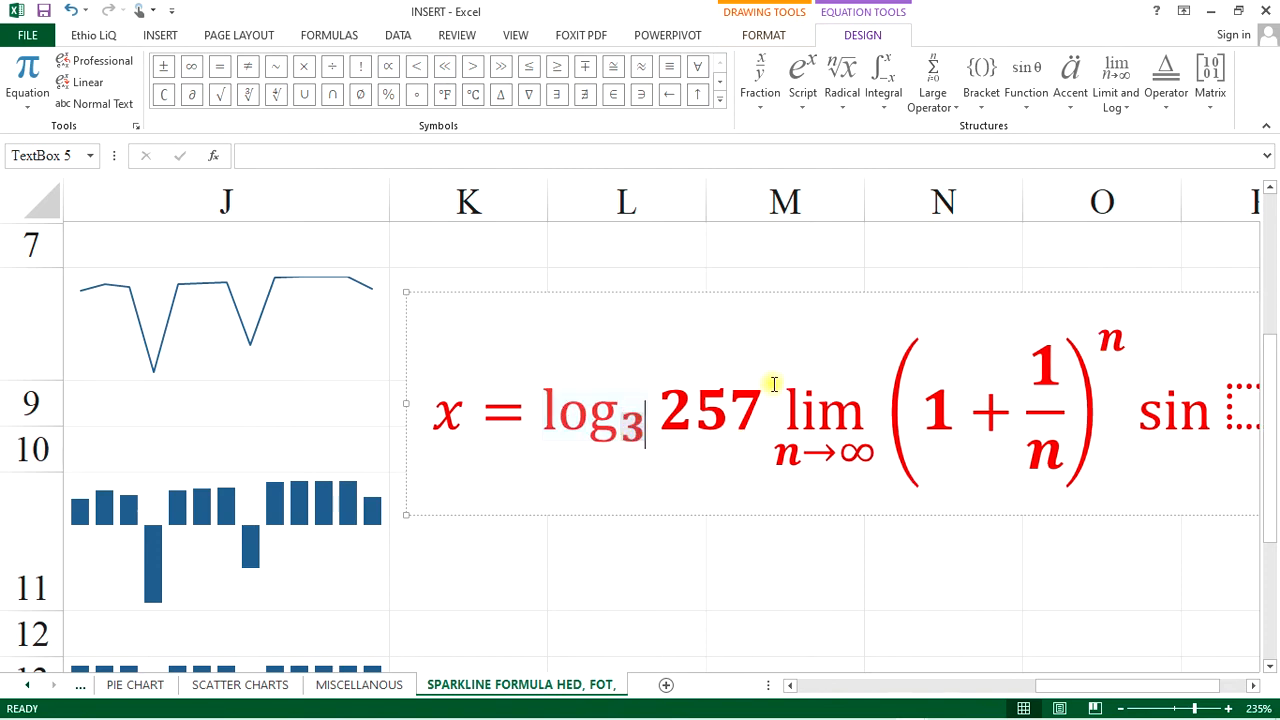
# Insert the "def" equals operator after the logarithm's base 3, and an empty 3×3 matrix right after the first equals sign.
pyautogui.click(1170, 112)
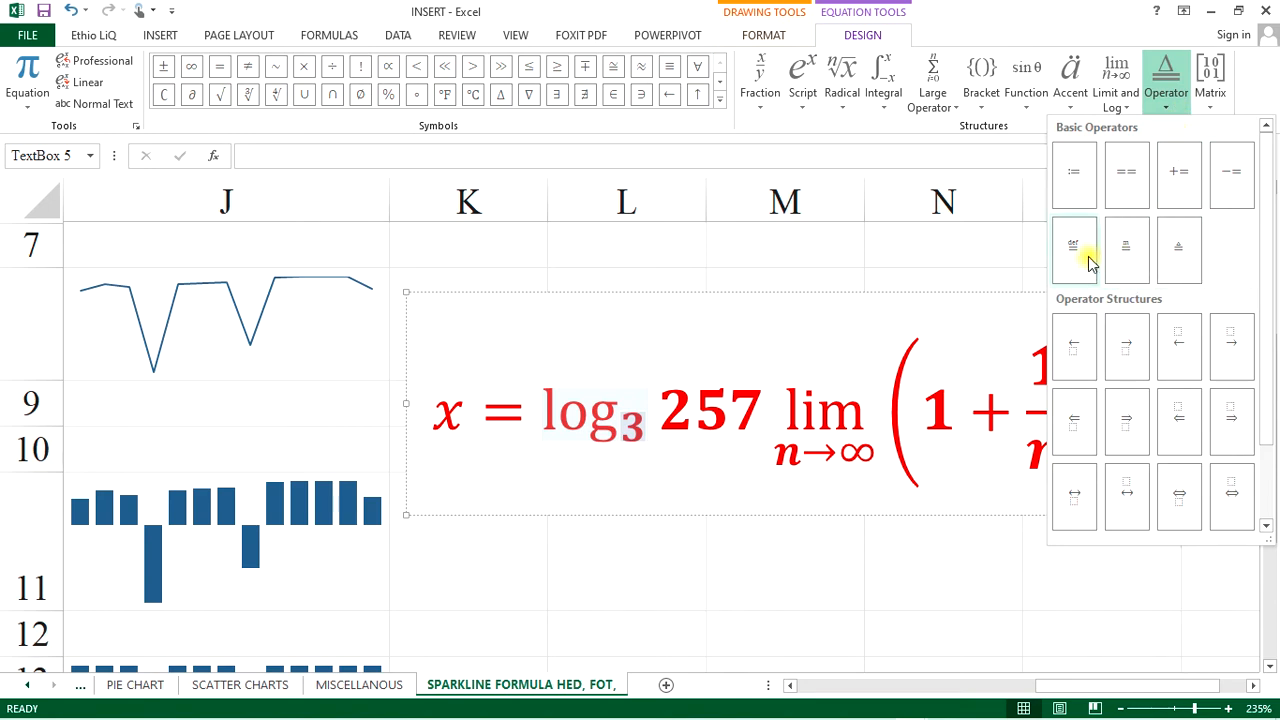
pyautogui.press('Escape')
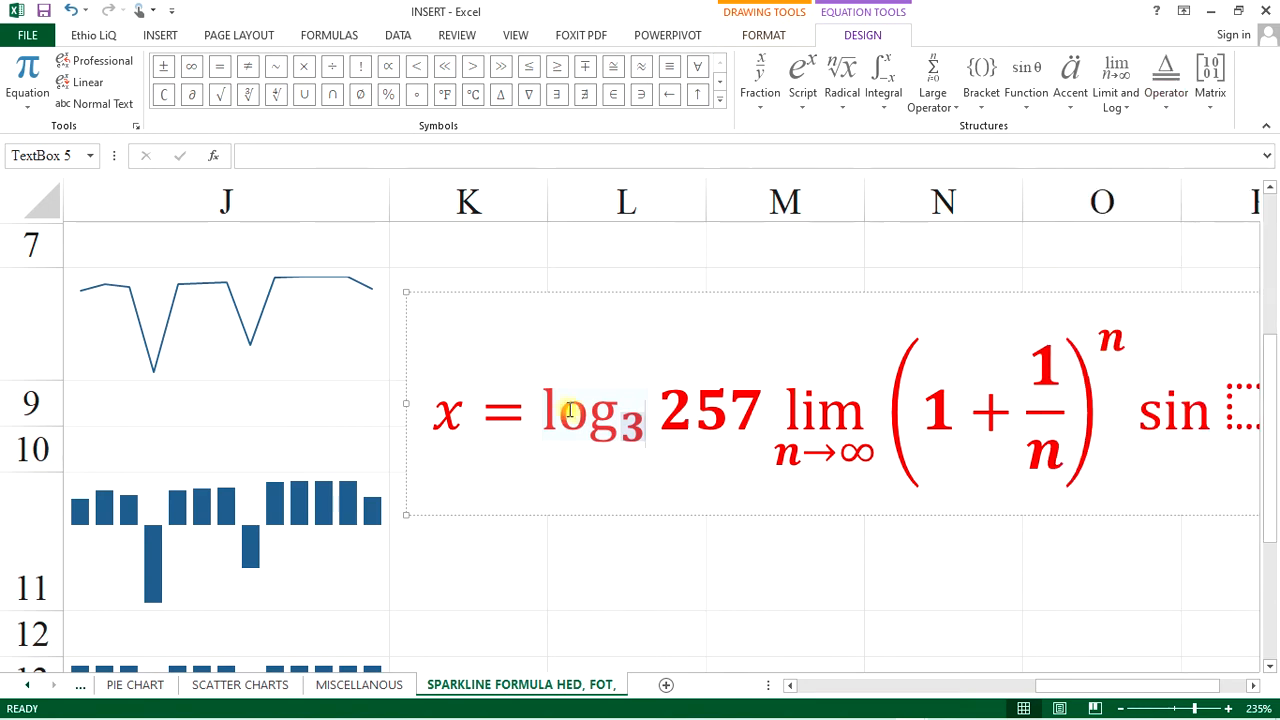
pyautogui.click(516, 412)
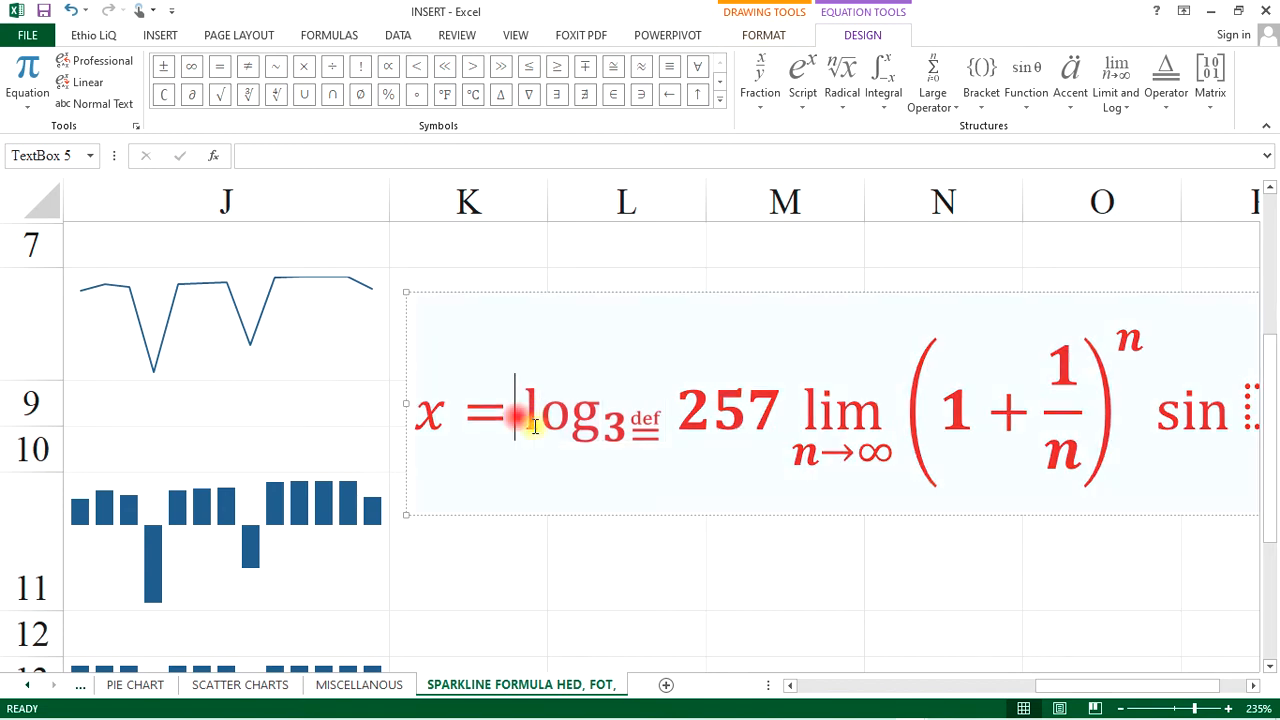
pyautogui.click(1211, 95)
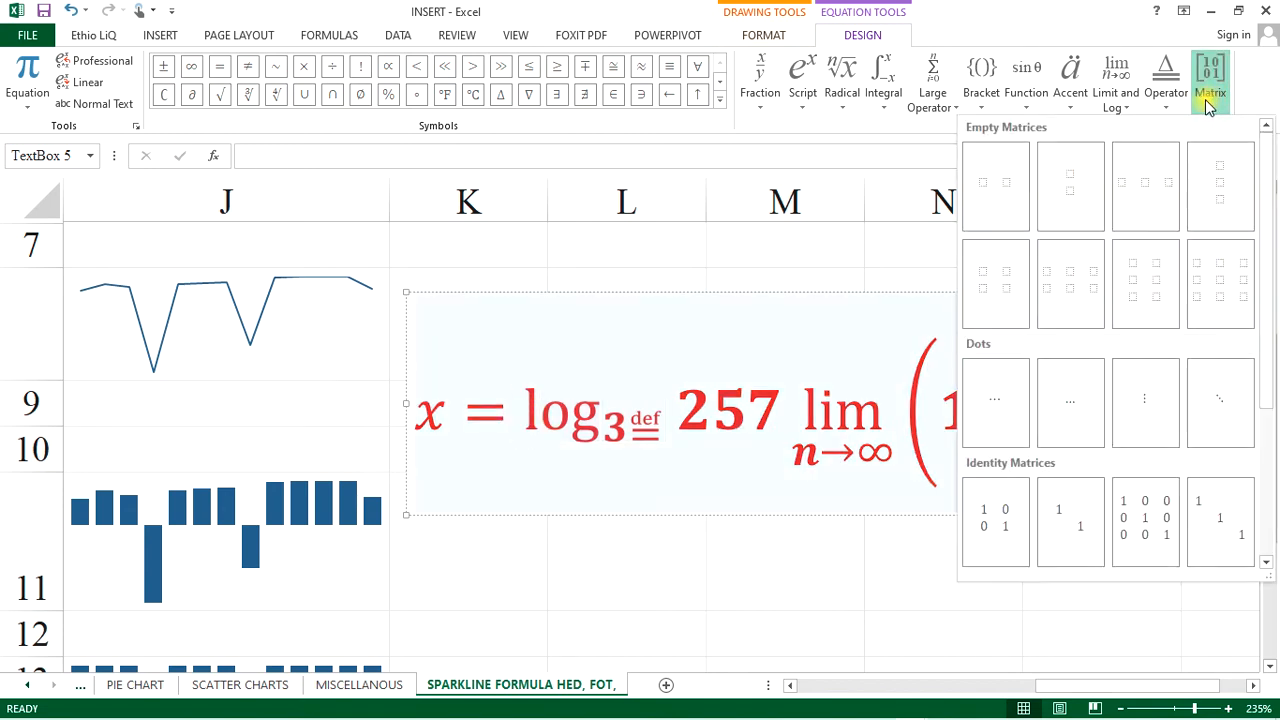
pyautogui.click(1213, 285)
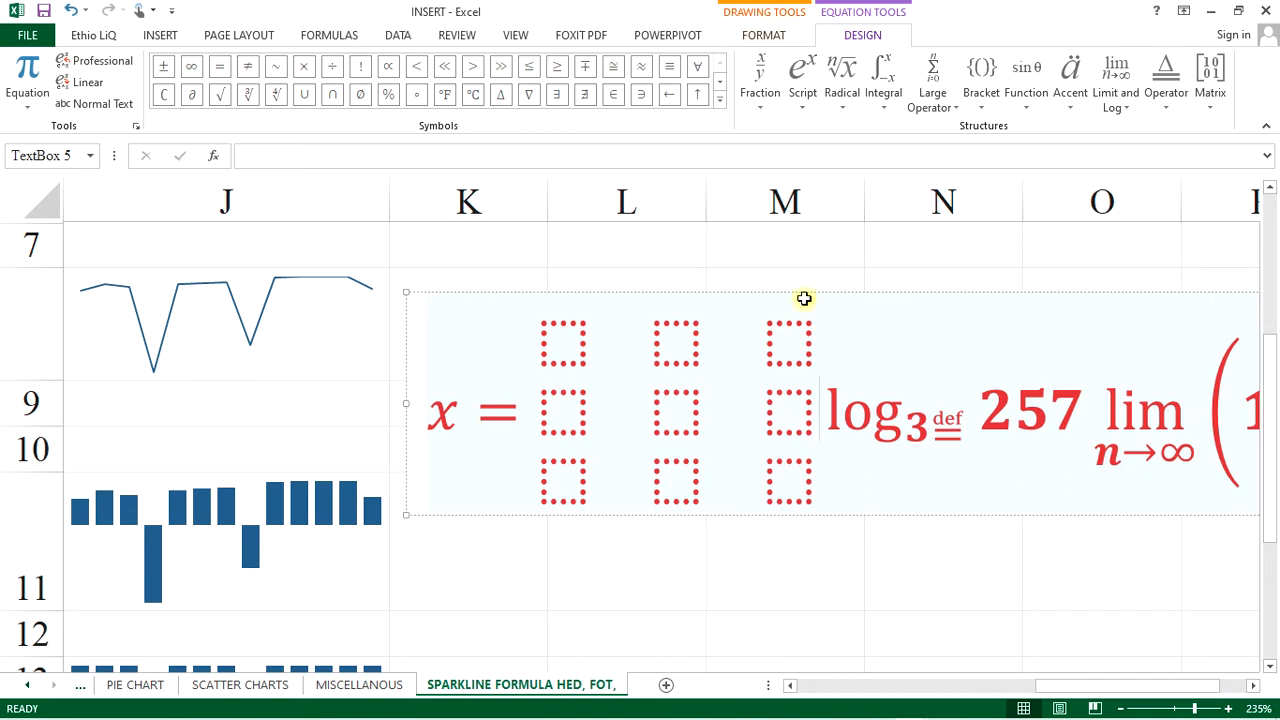
# Fill the first row of the matrix with 2, 8 and 3.
pyautogui.click(578, 350)
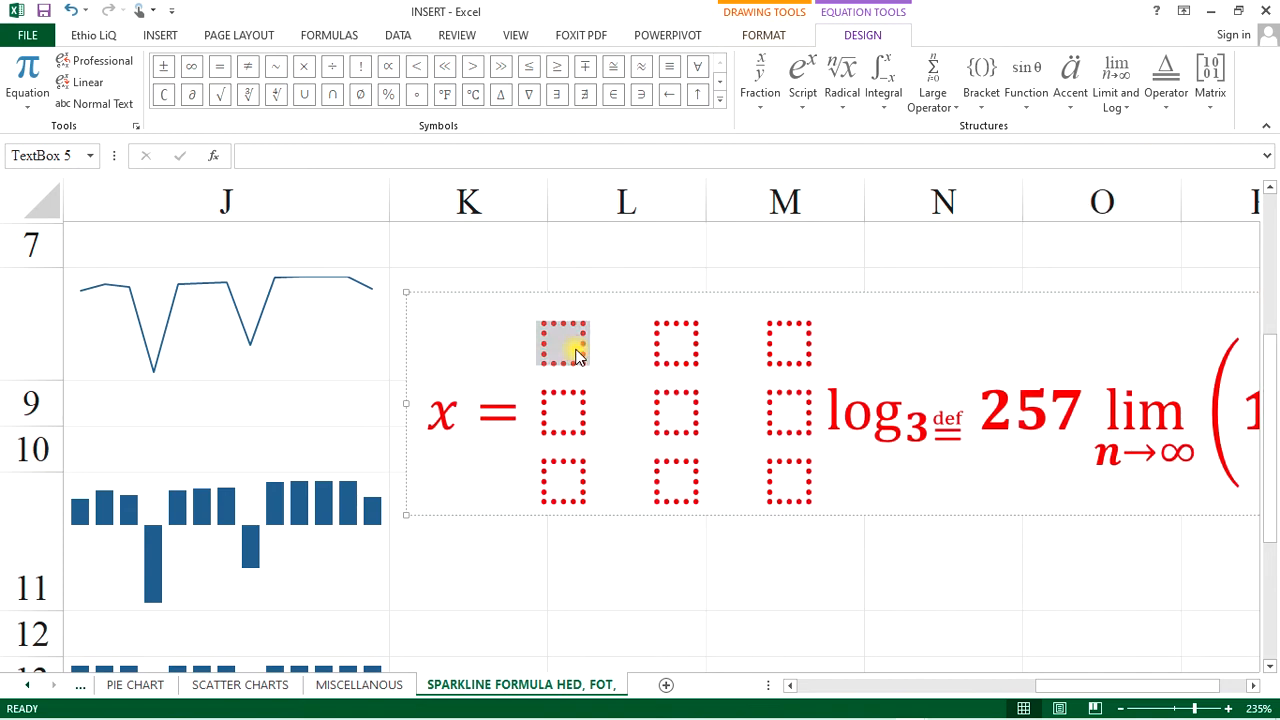
pyautogui.write('2')
pyautogui.click(693, 347)
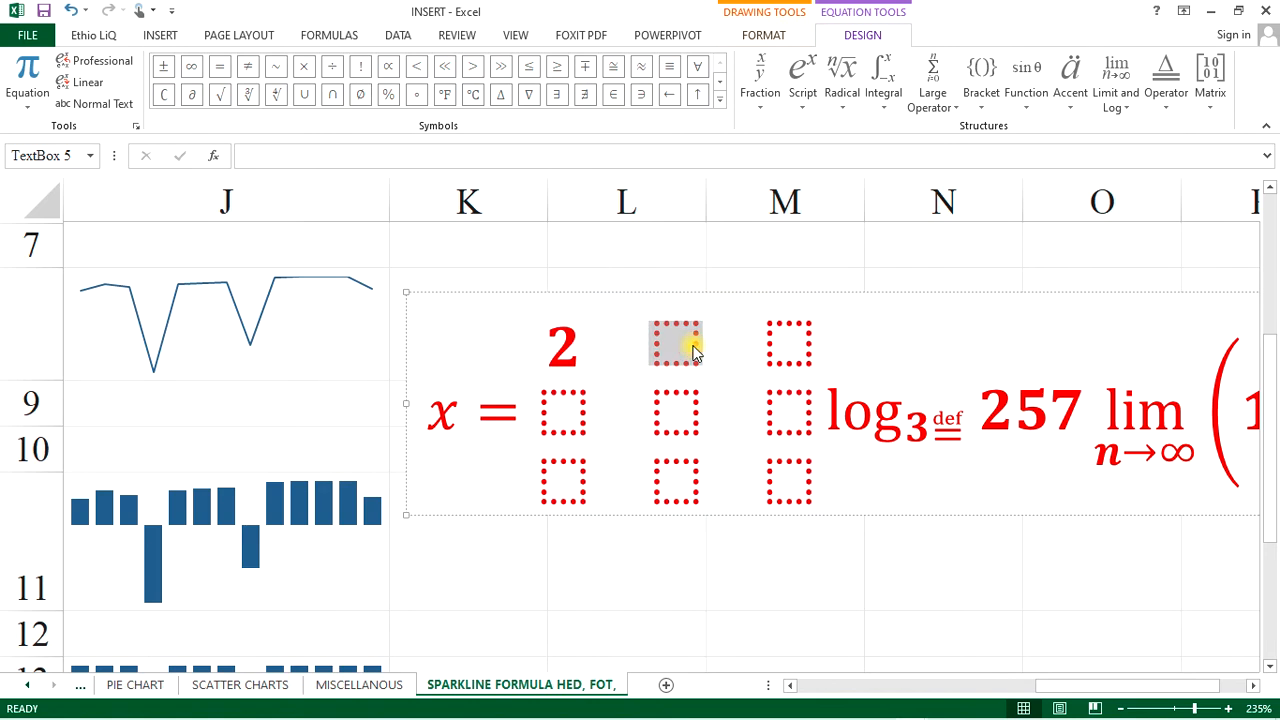
pyautogui.write('8')
pyautogui.click(783, 350)
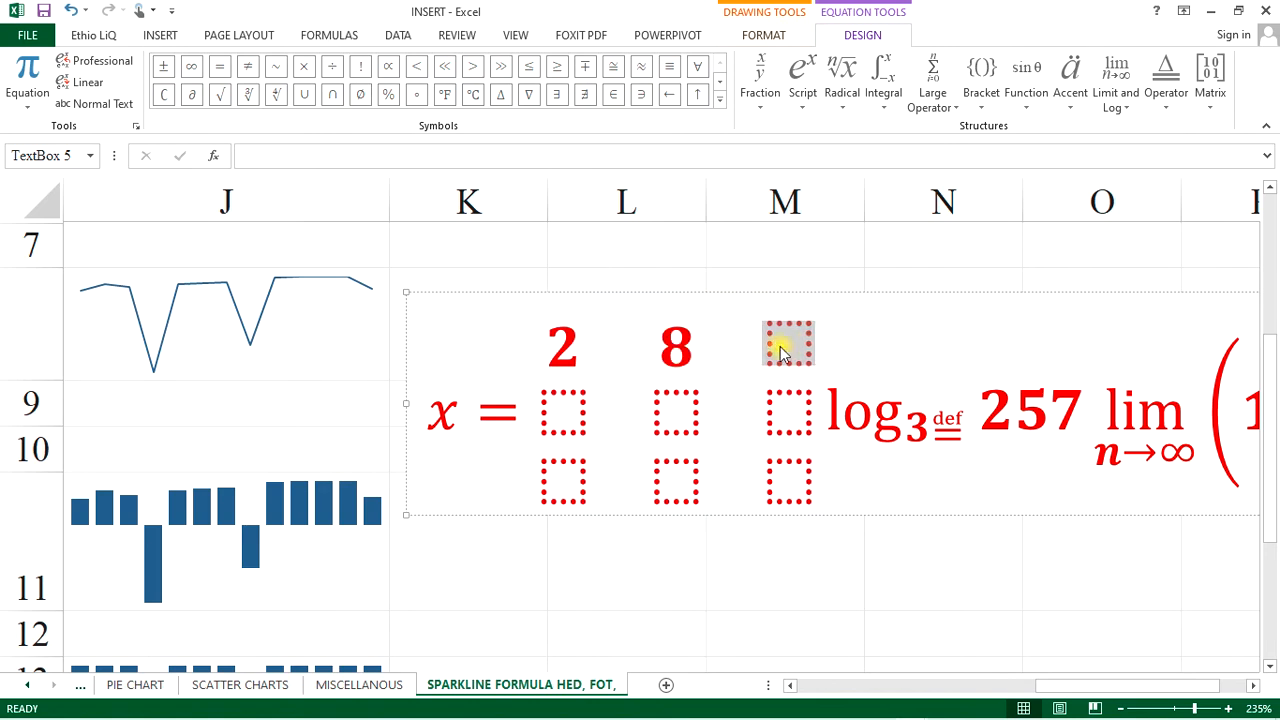
pyautogui.write('3')
# Fill the second row of the matrix with 1, 0 and 4.
pyautogui.click(565, 412)
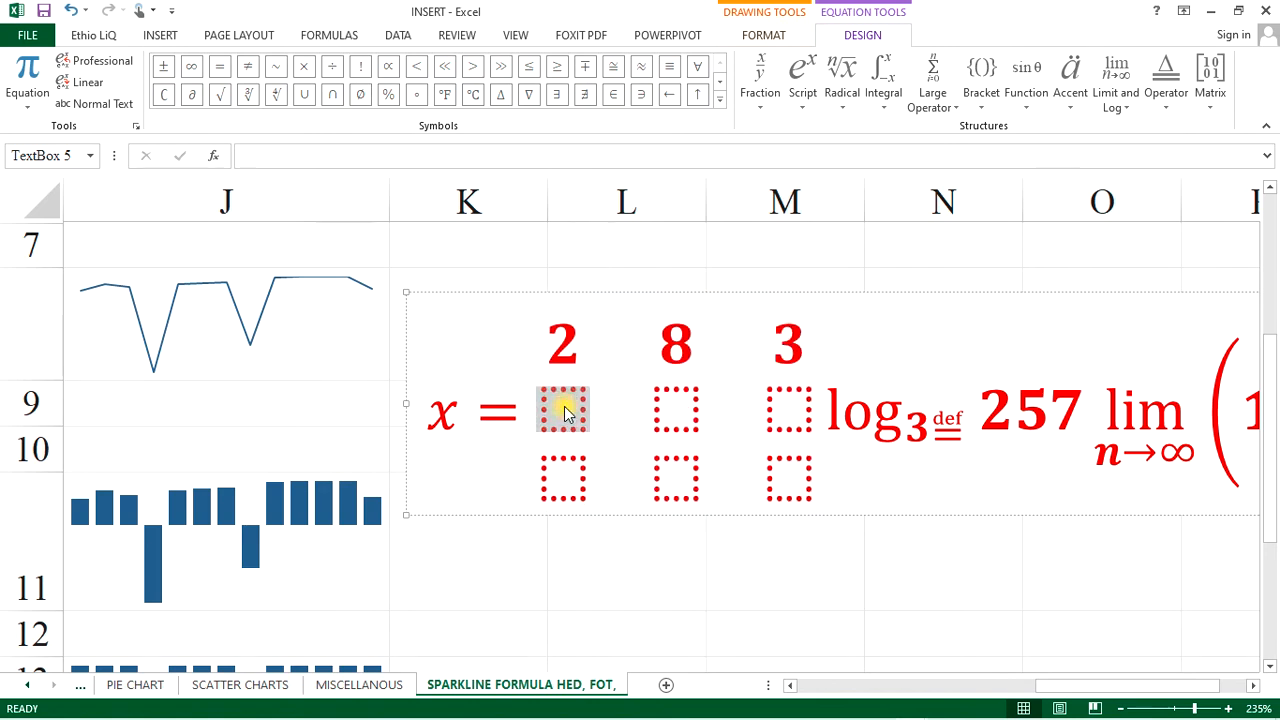
pyautogui.write('1')
pyautogui.click(680, 413)
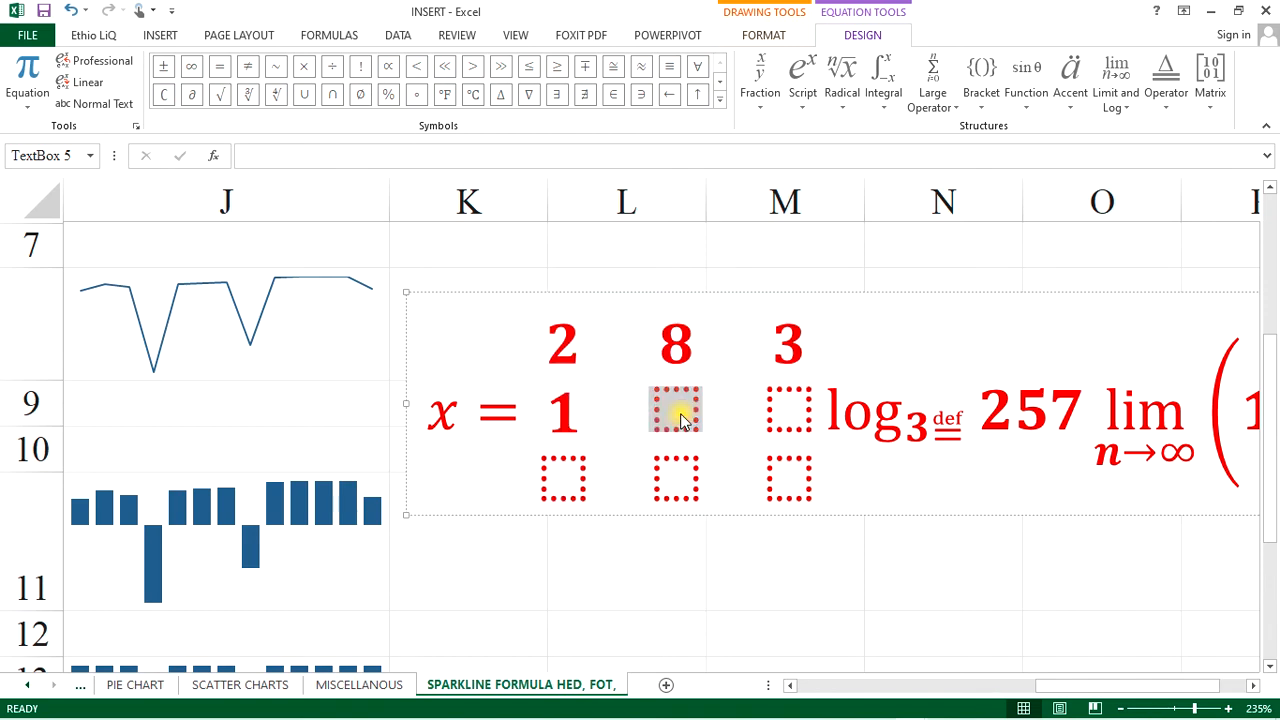
pyautogui.write('0')
pyautogui.click(786, 411)
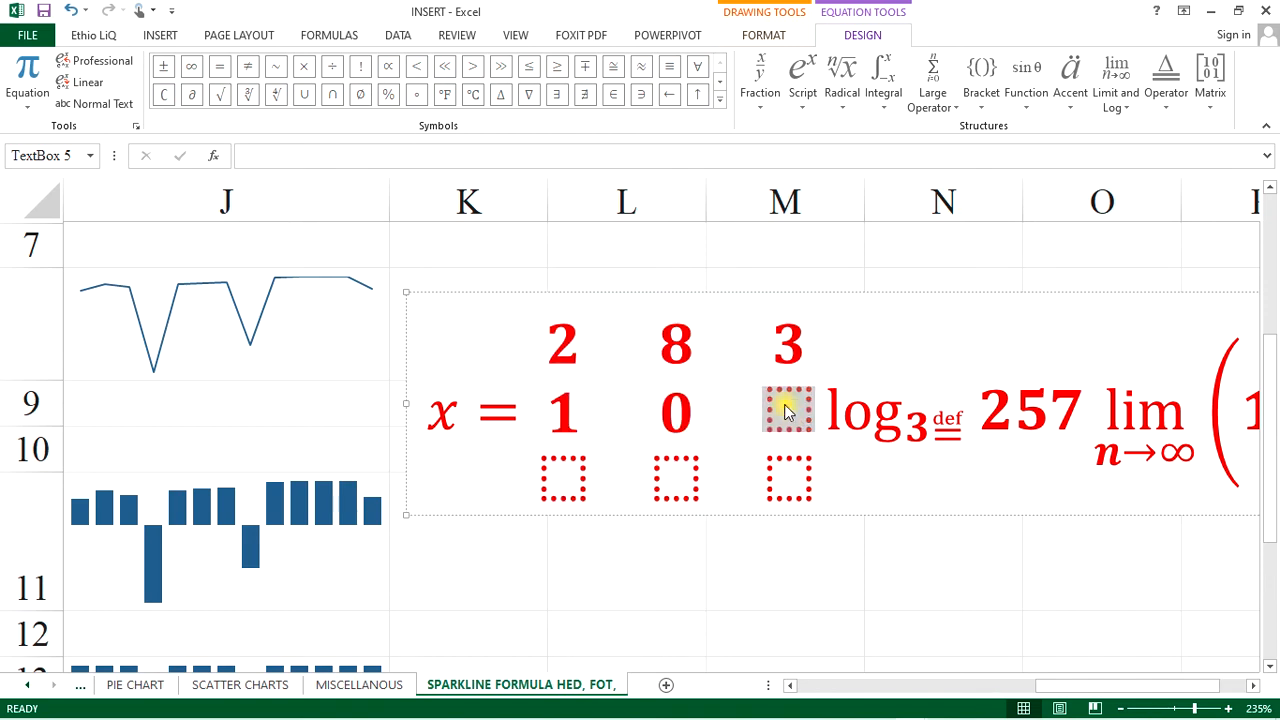
pyautogui.write('4')
# Fill the third row of the matrix with 7, 5 and 6.
pyautogui.click(556, 474)
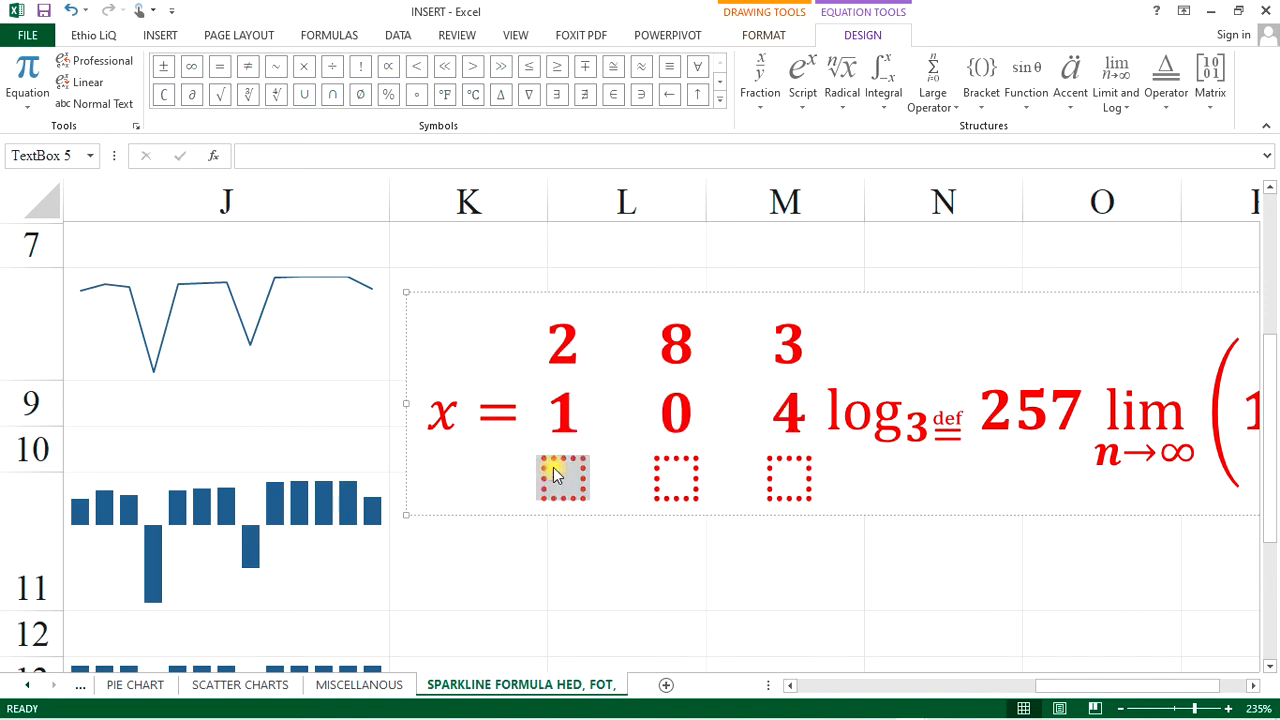
pyautogui.write('7')
pyautogui.click(700, 477)
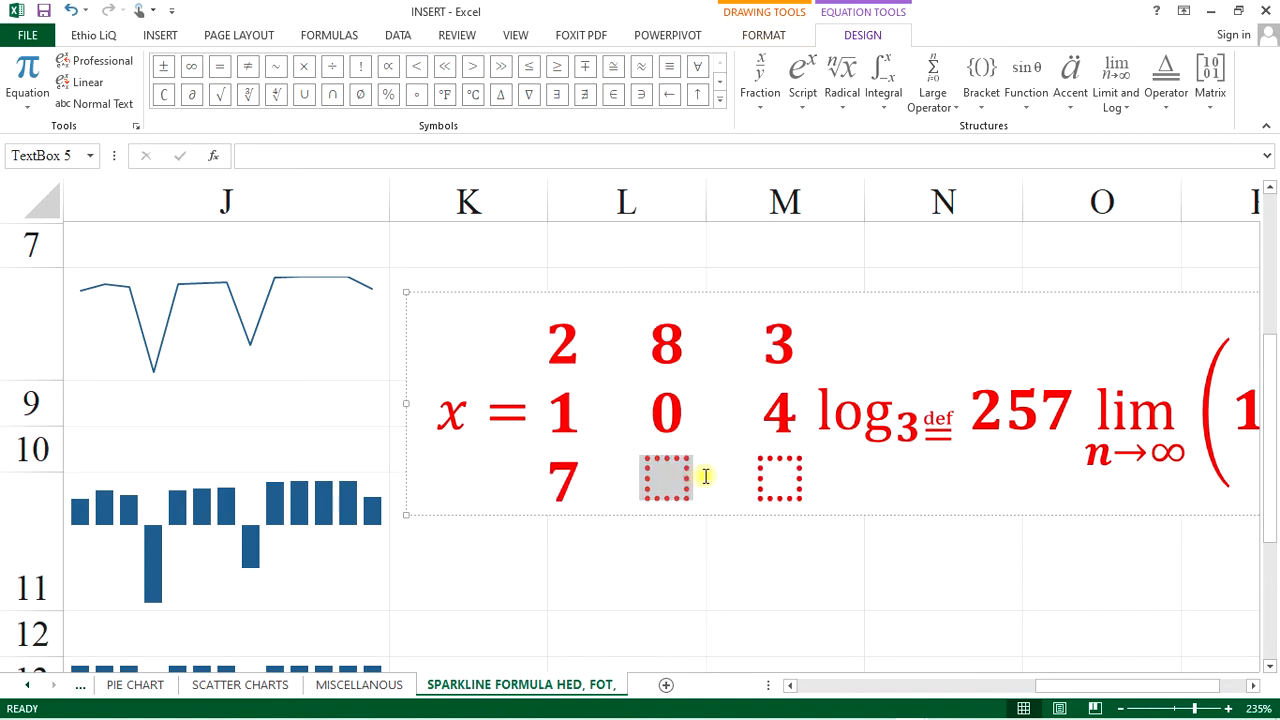
pyautogui.write('5')
pyautogui.click(779, 484)
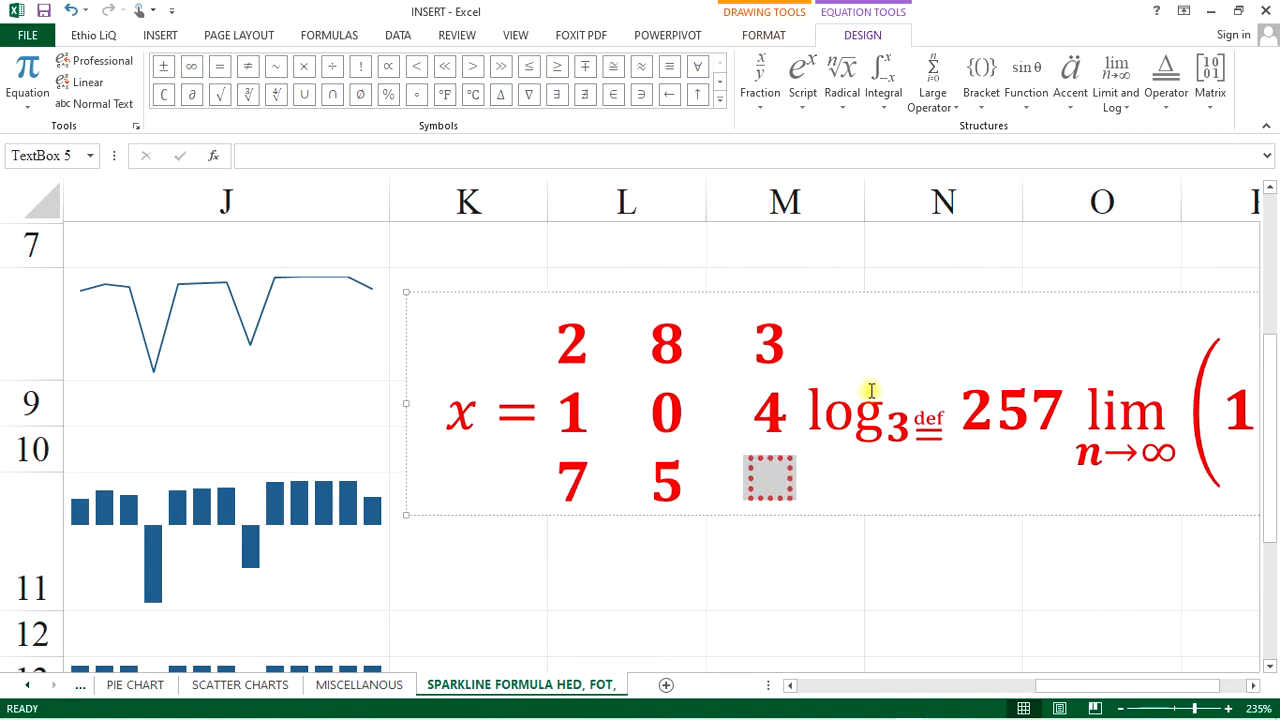
pyautogui.write('6')
# Insert empty parentheses between the equals sign and the 3×3 matrix.
pyautogui.click(791, 404)
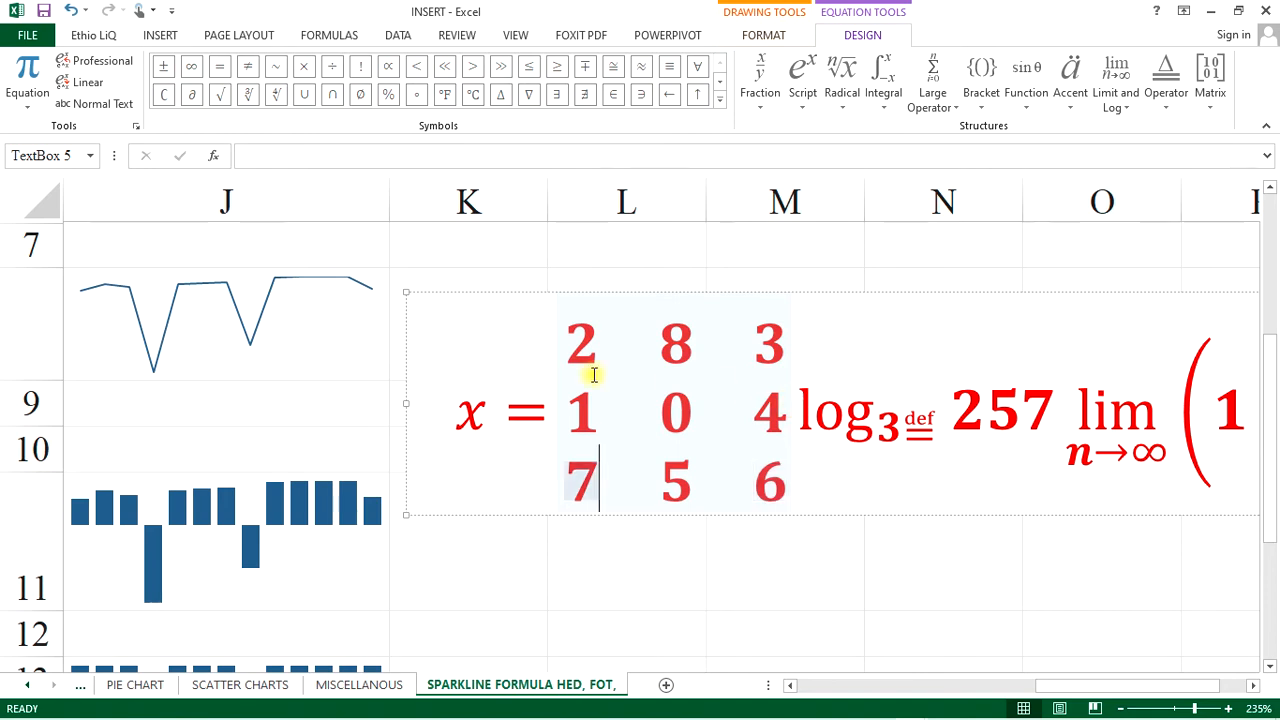
pyautogui.click(555, 403)
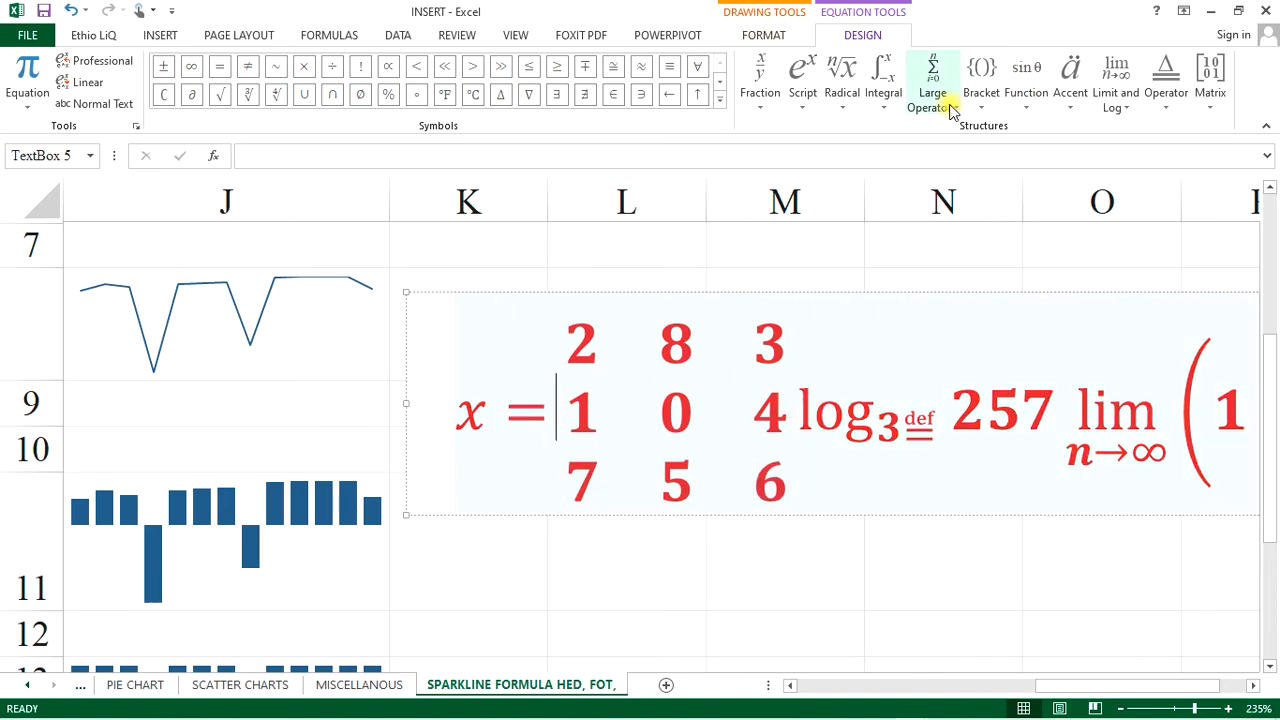
pyautogui.click(983, 100)
pyautogui.click(865, 316)
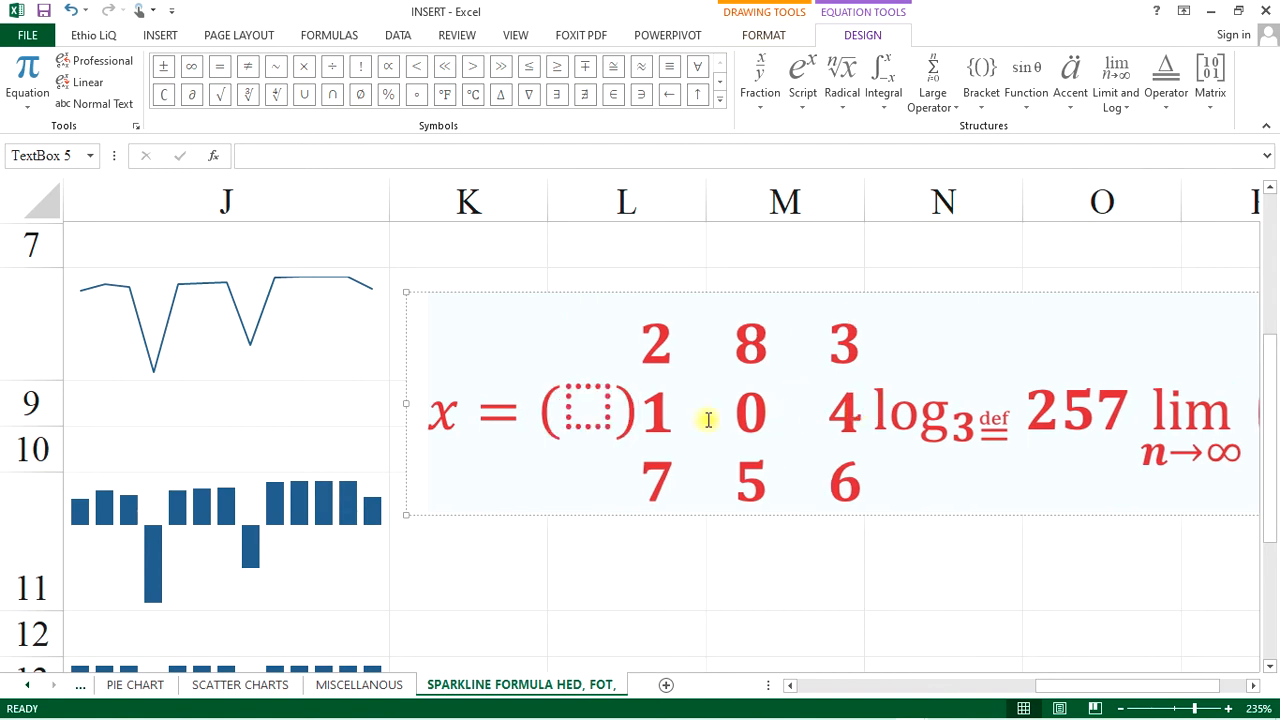
# Copy the 3×3 matrix and paste it into the empty parentheses in front of it.
pyautogui.moveTo(658, 360); pyautogui.dragTo(738, 443)
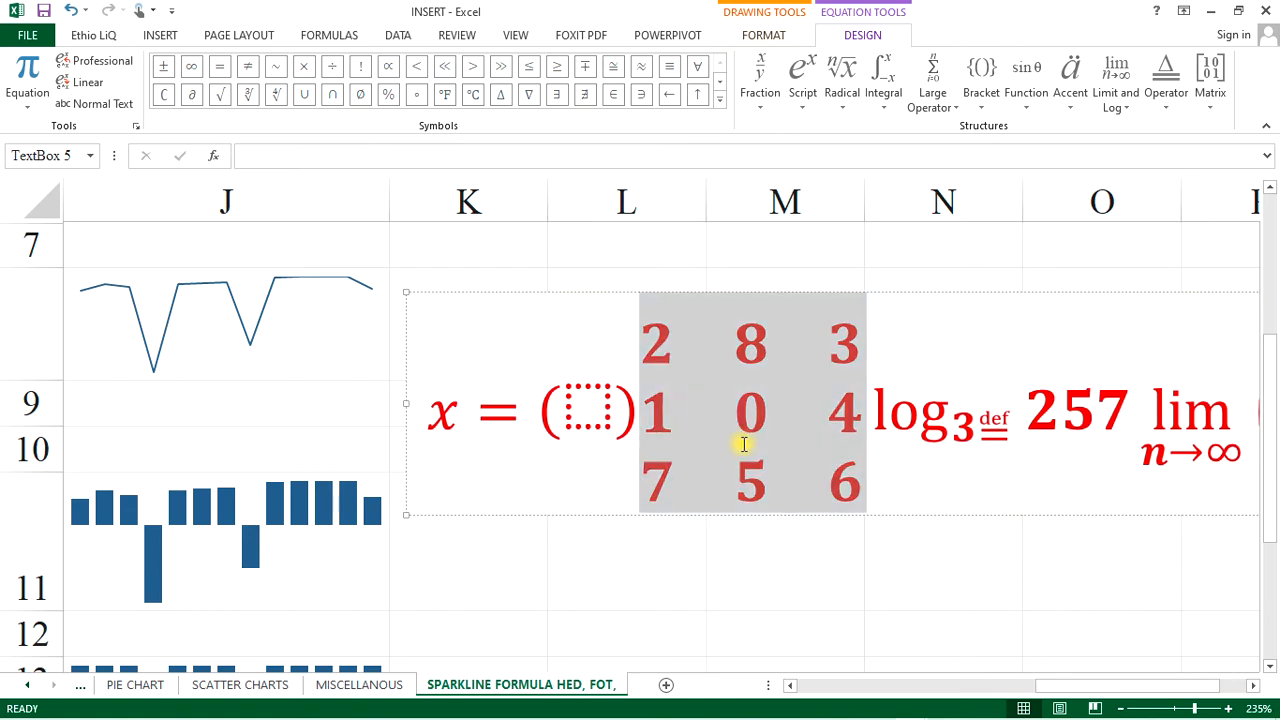
pyautogui.rightClick(745, 444)
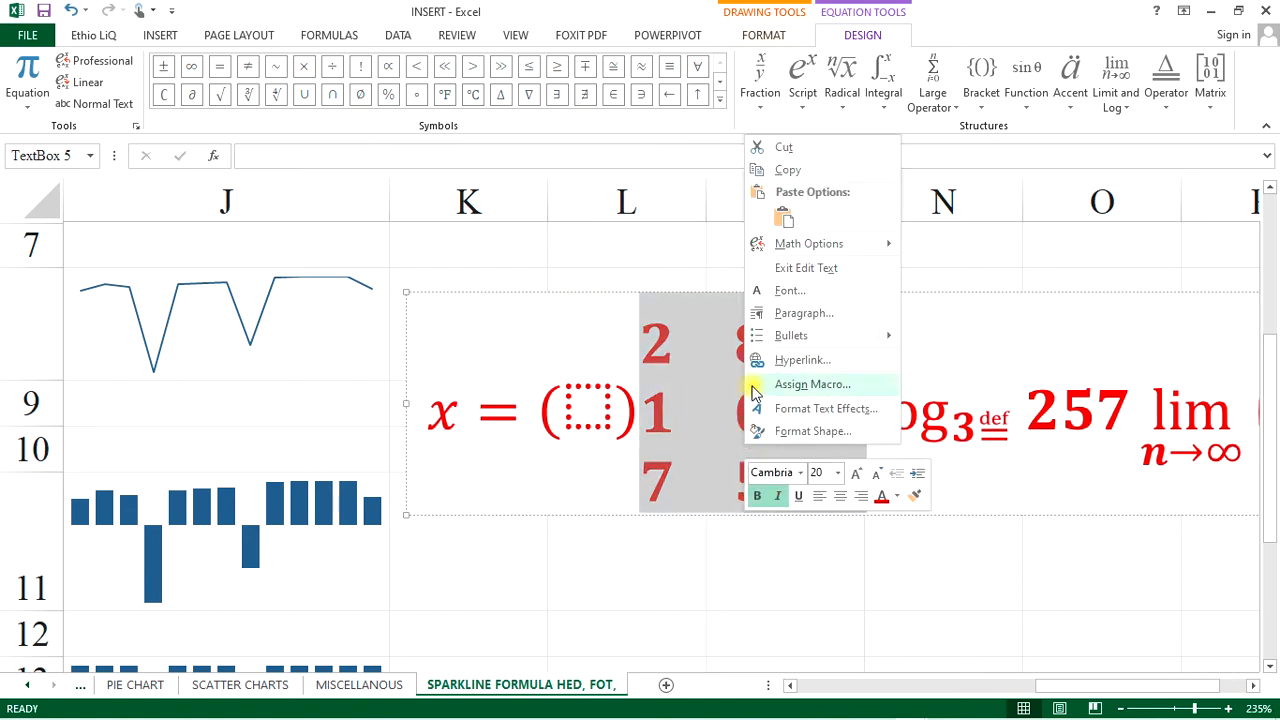
pyautogui.click(776, 169)
pyautogui.click(591, 414)
pyautogui.rightClick(591, 414)
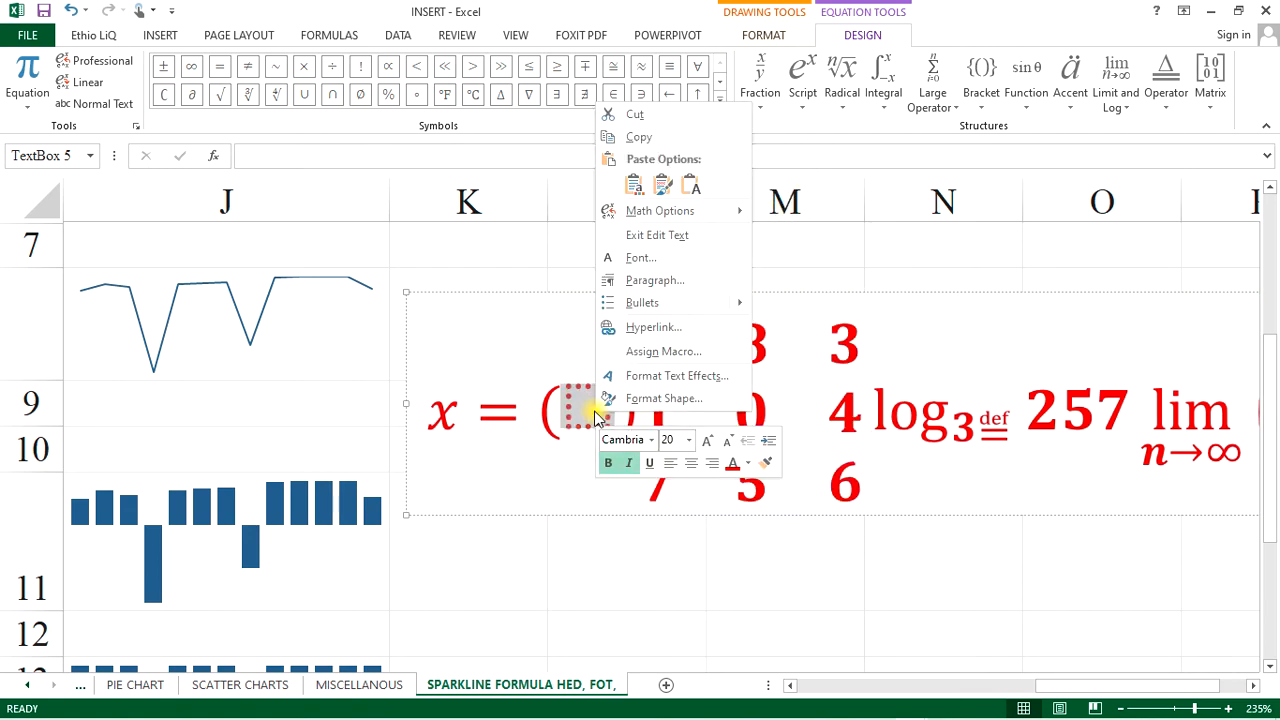
pyautogui.click(633, 186)
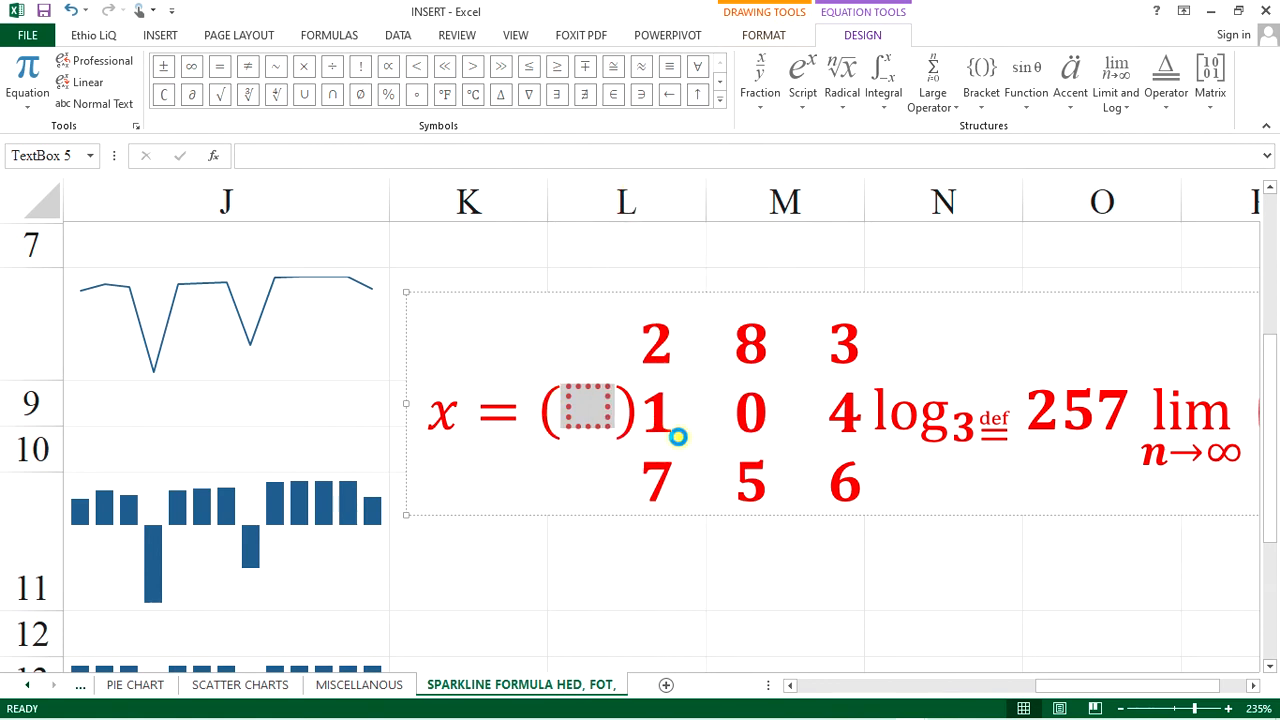
pyautogui.hotkey('ctrl', 'v')
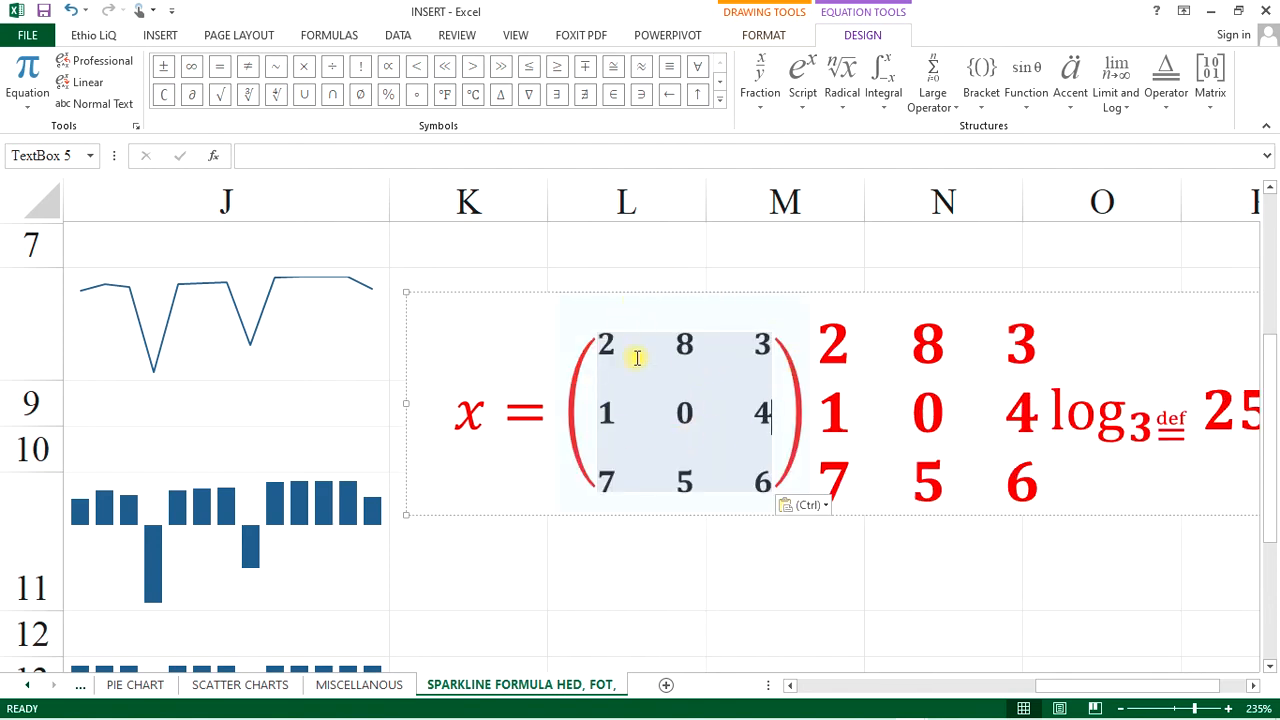
# Examine the available equation structures and the built-in equations, from Area of Circle to Pythagorean Theorem.
pyautogui.click(750, 410)
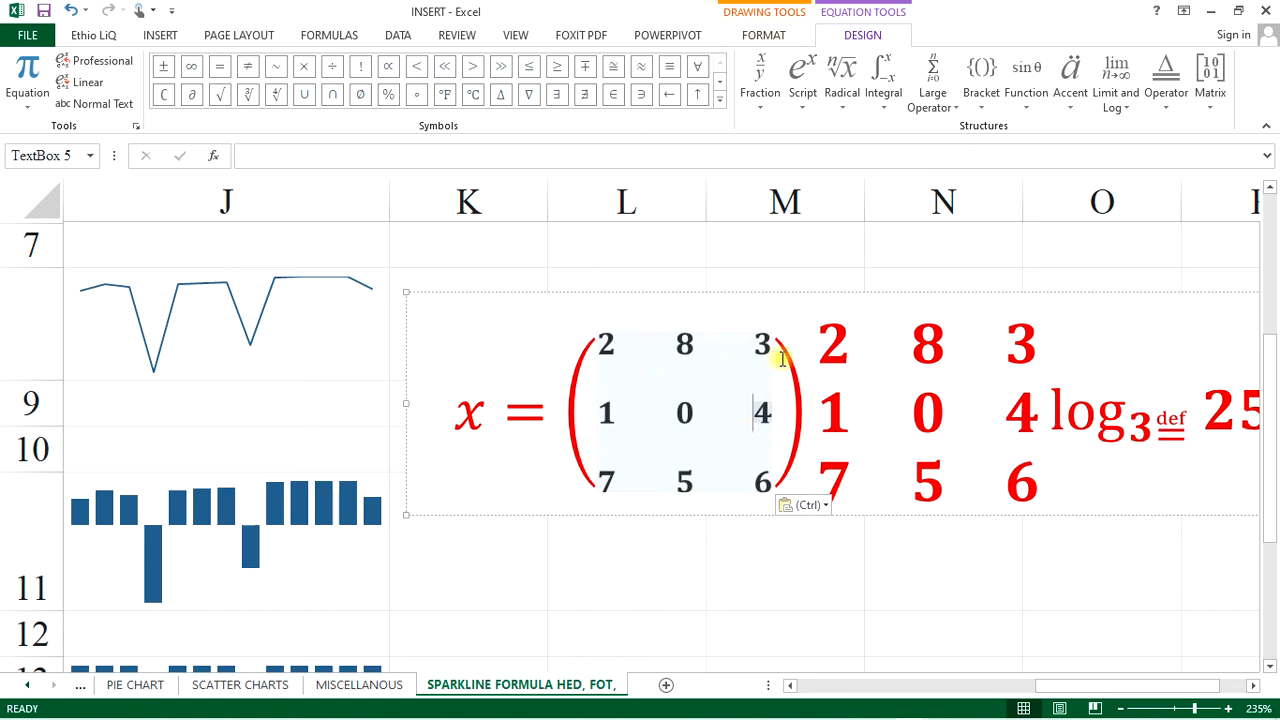
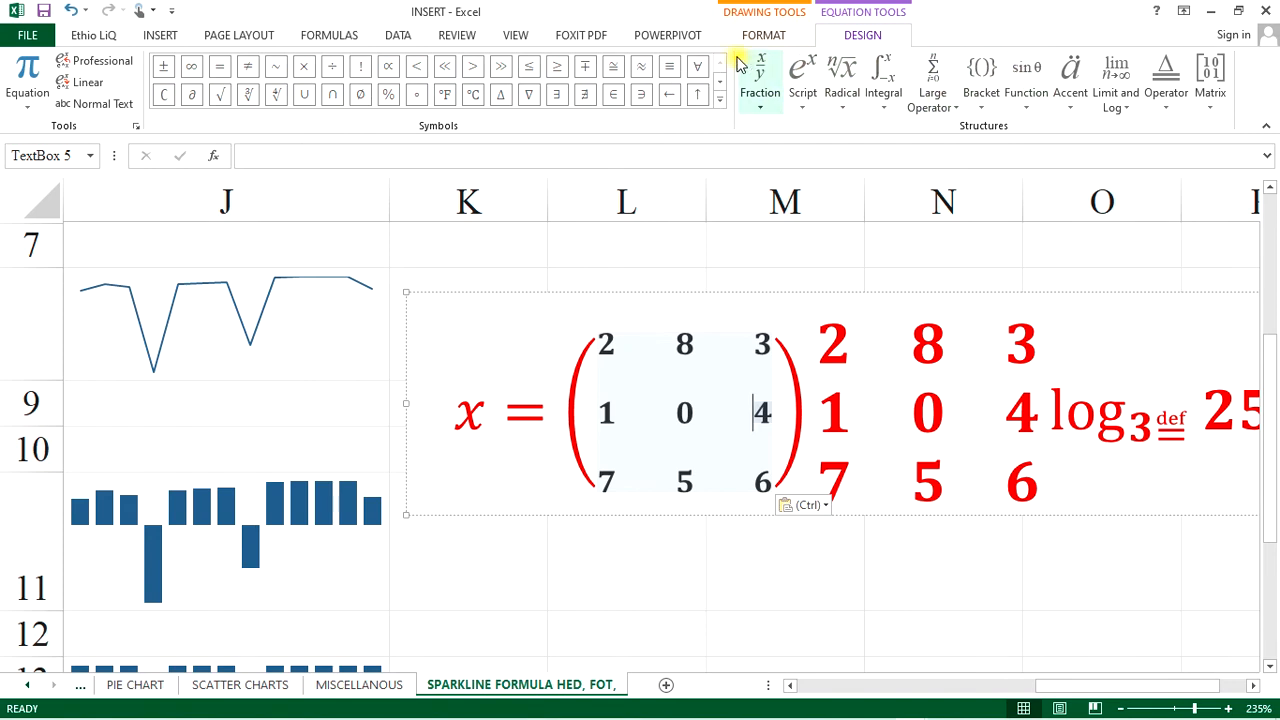
pyautogui.click(950, 105)
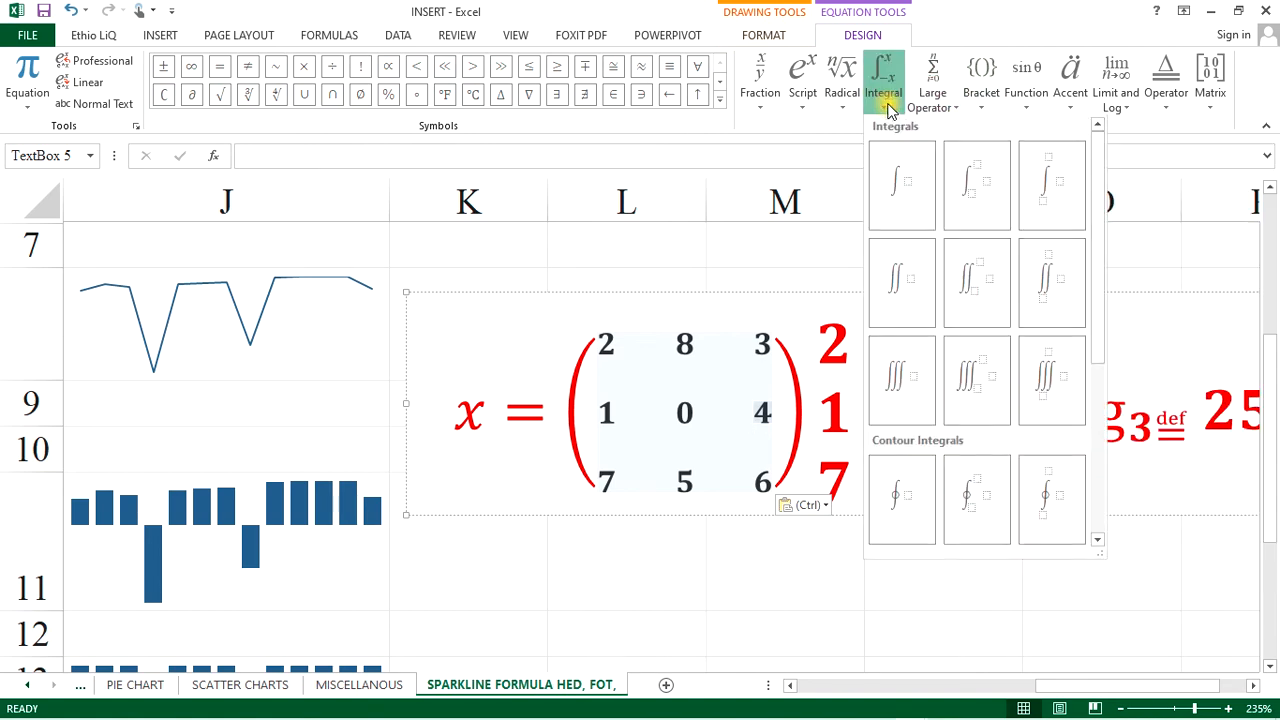
pyautogui.moveTo(850, 115)
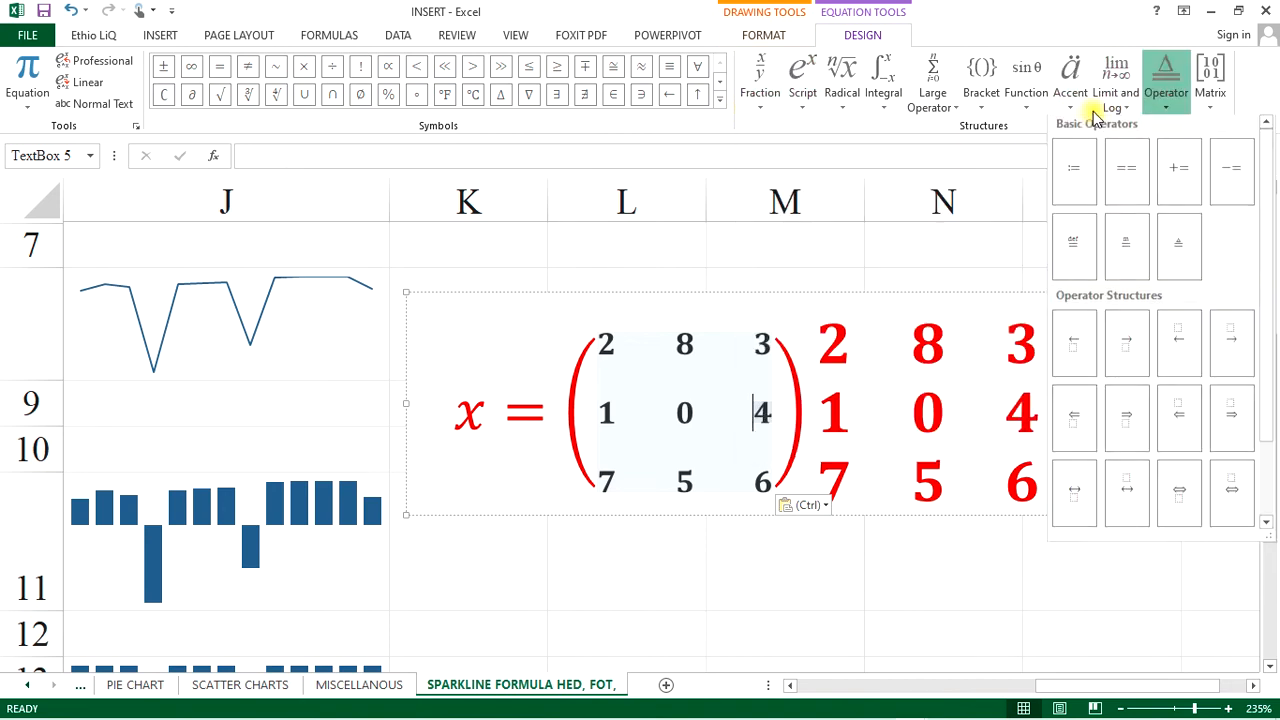
pyautogui.moveTo(1079, 117)
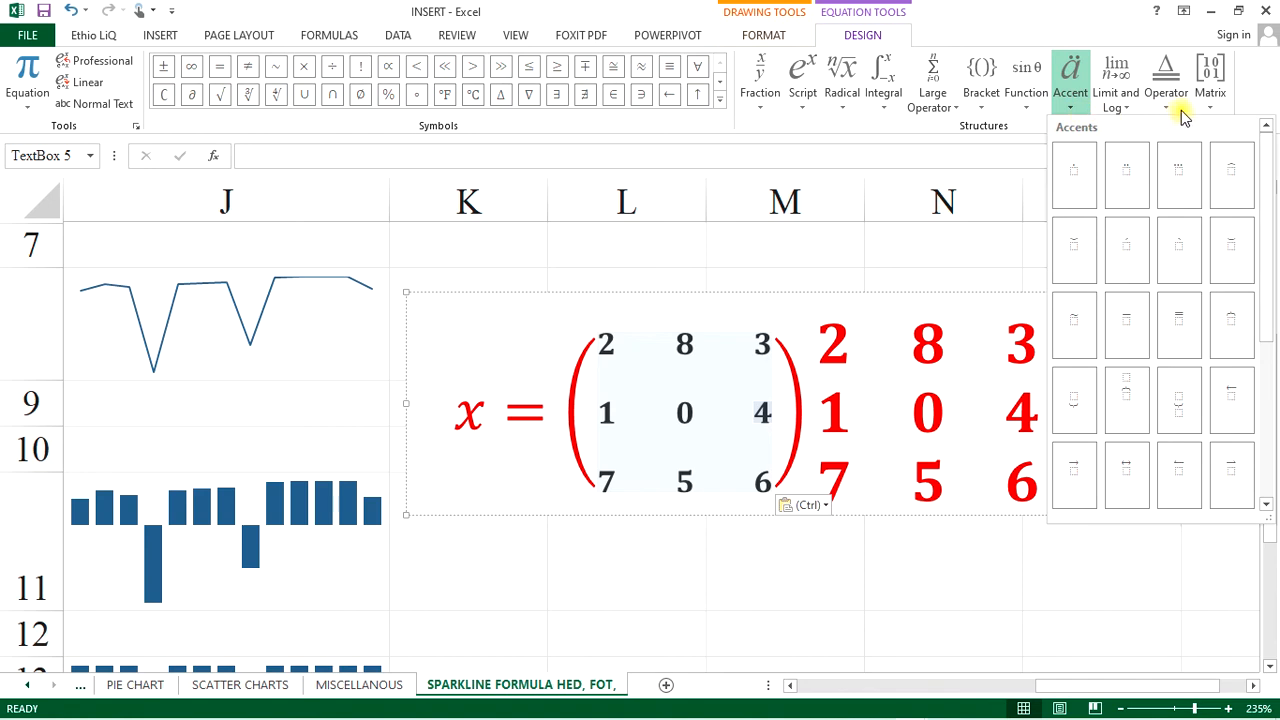
pyautogui.click(27, 118)
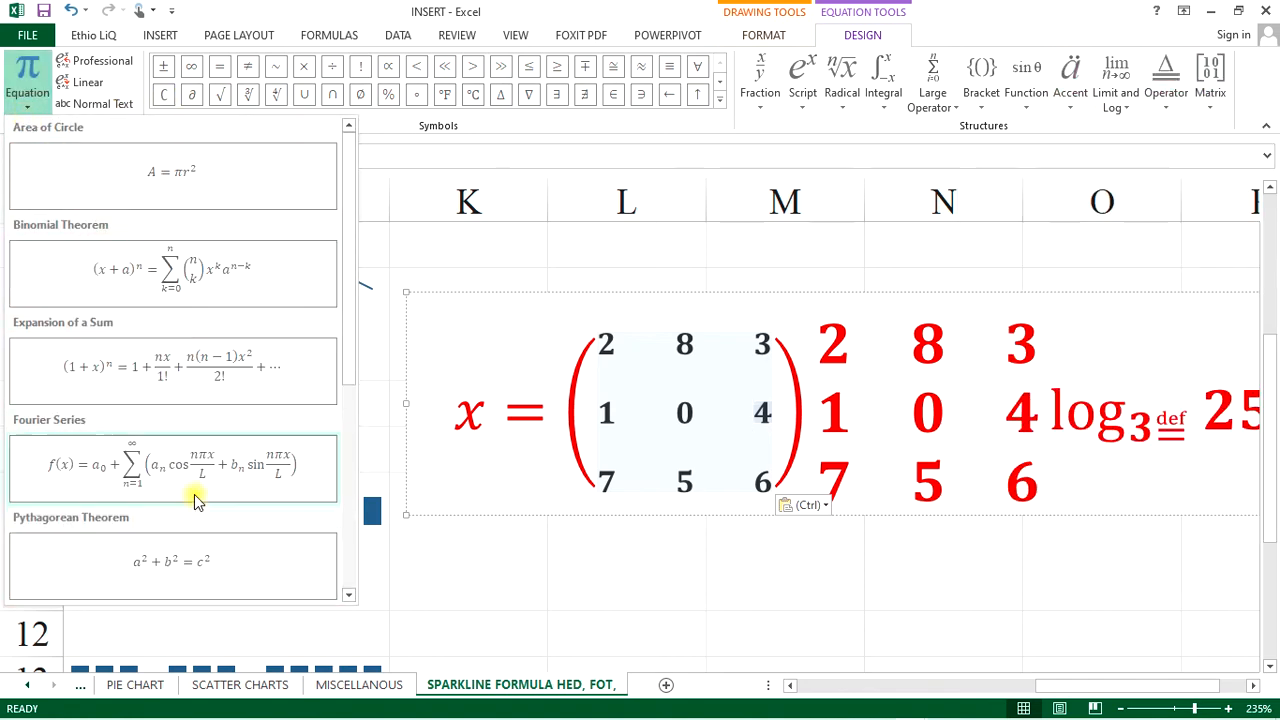
pyautogui.scroll(-4, 190, 535)
pyautogui.scroll(4, 208, 462)
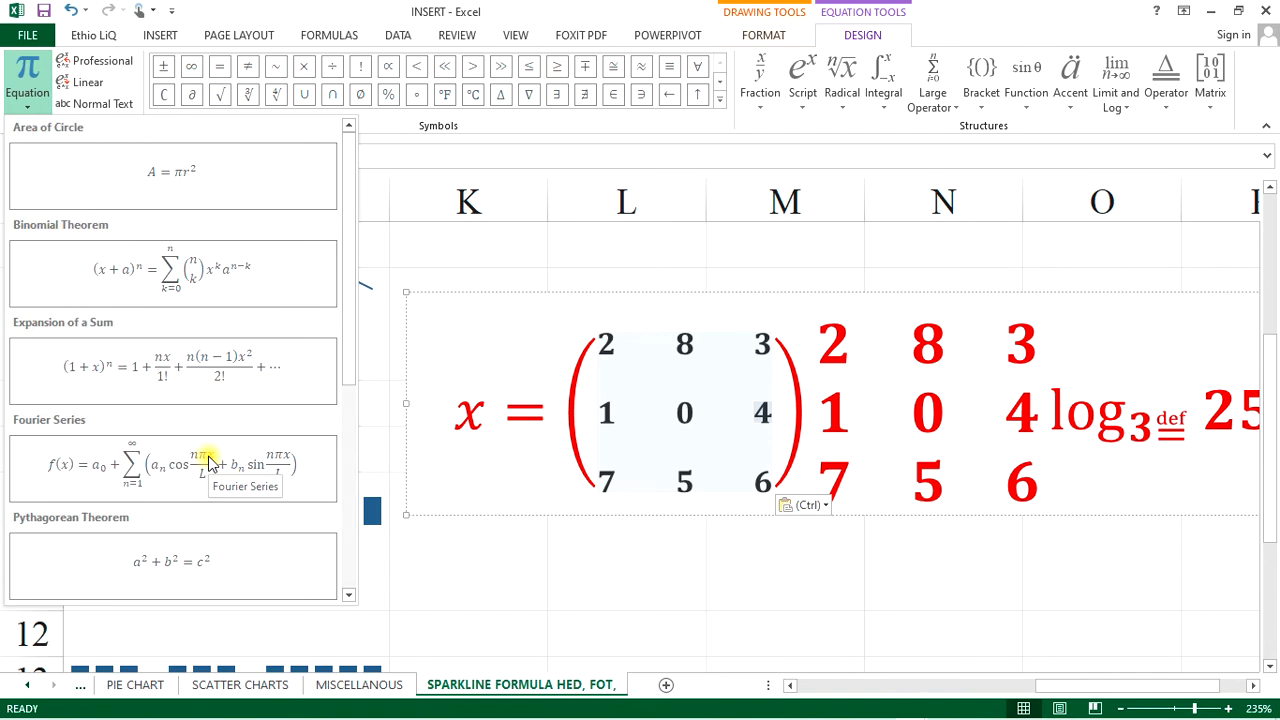
pyautogui.scroll(-4, 208, 462)
pyautogui.click(750, 568)
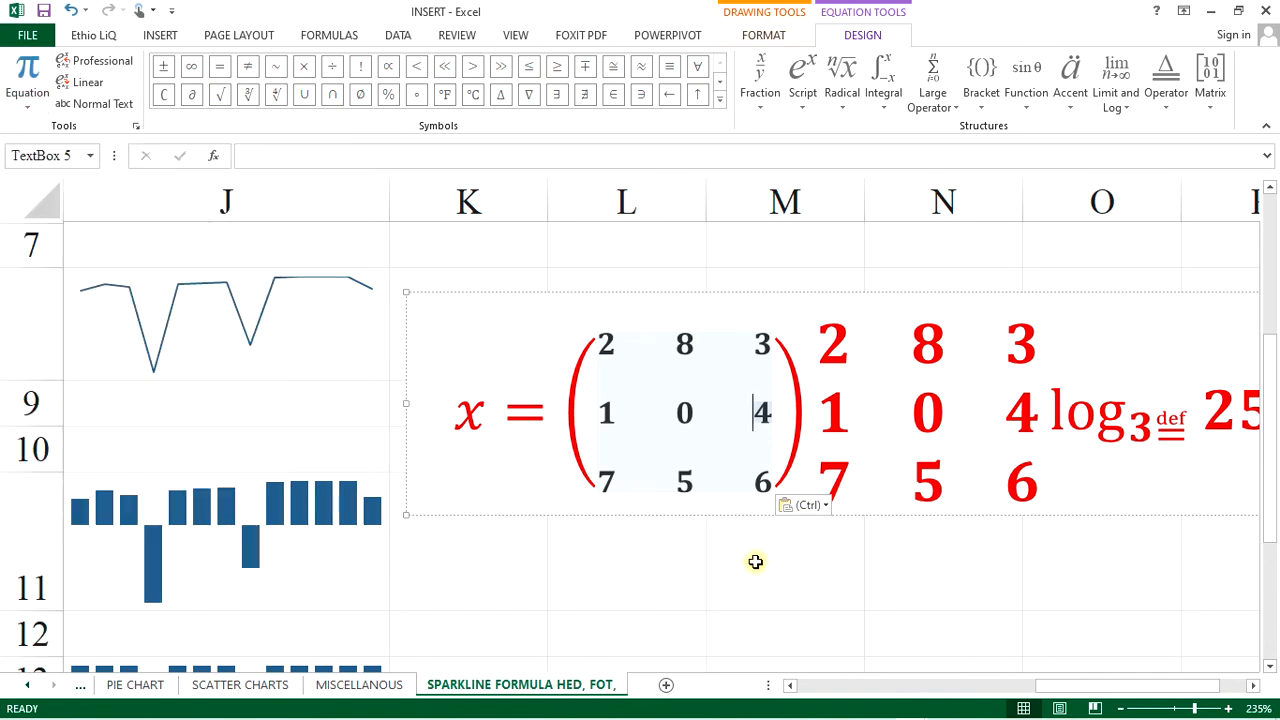
# Insert a new empty equation box in the blank area around row 16 of columns L and M.
pyautogui.scroll(-2, 756, 561)
pyautogui.click(689, 357)
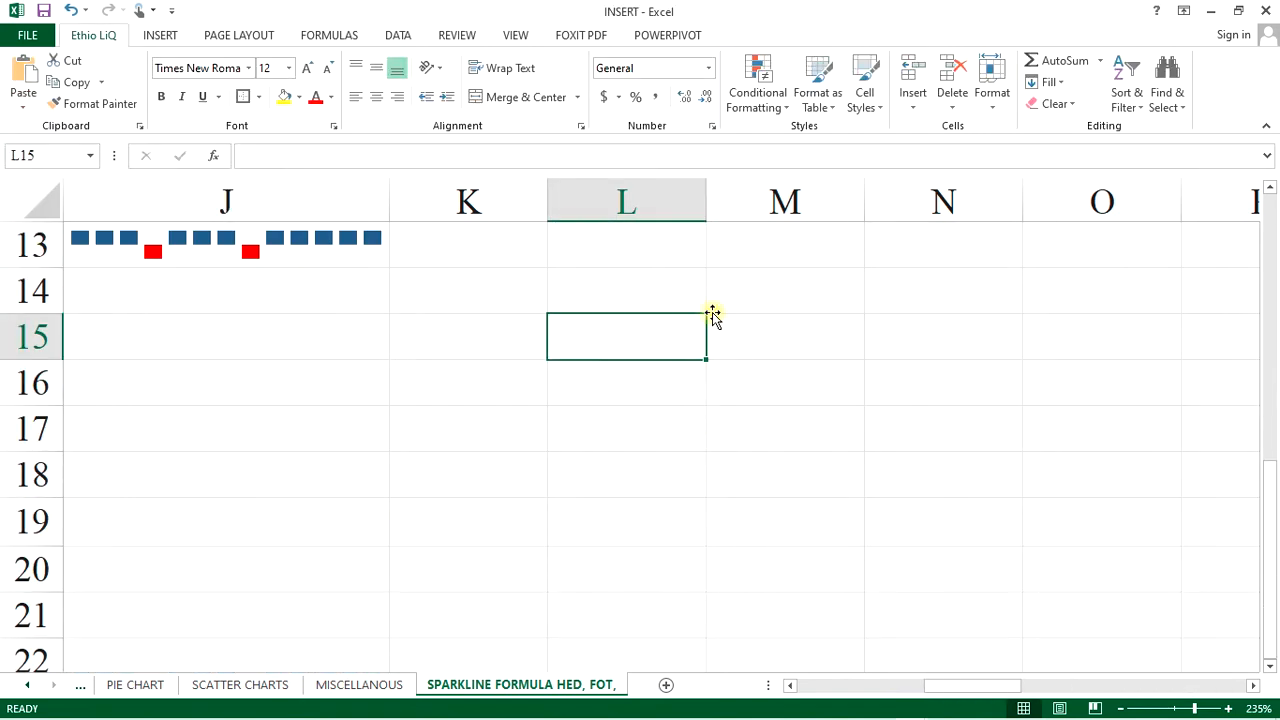
pyautogui.click(150, 36)
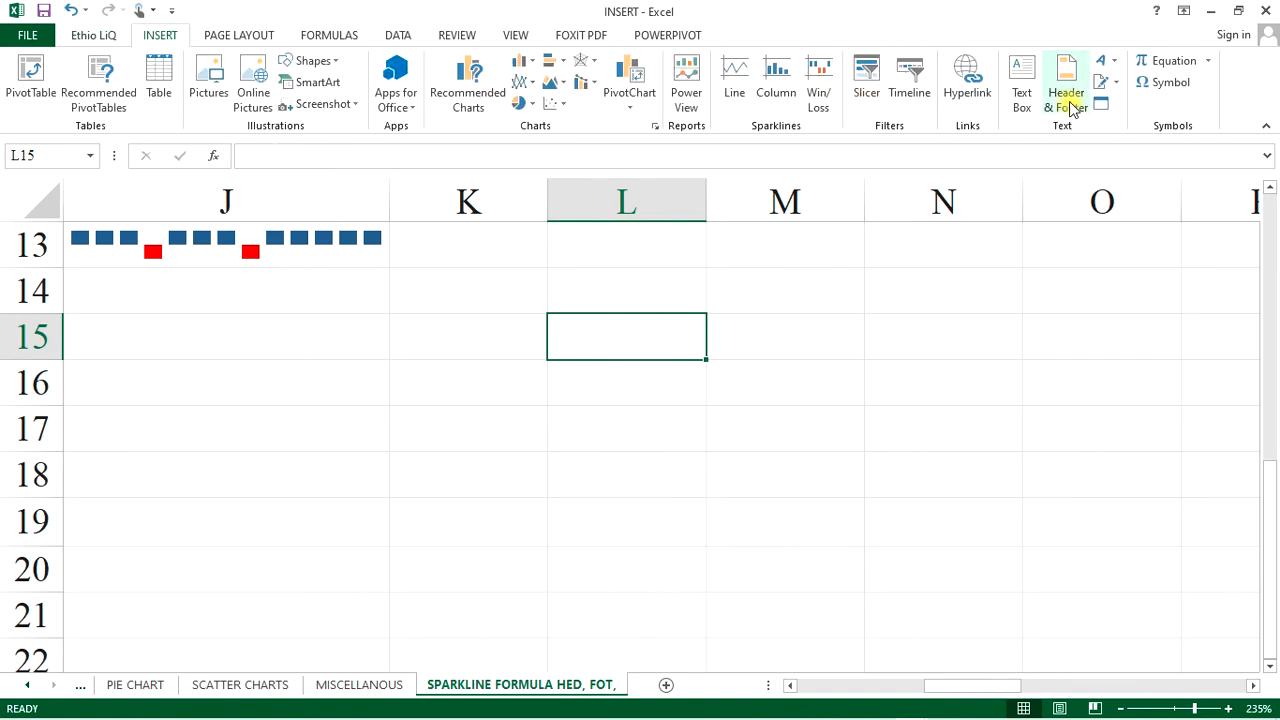
pyautogui.click(1163, 60)
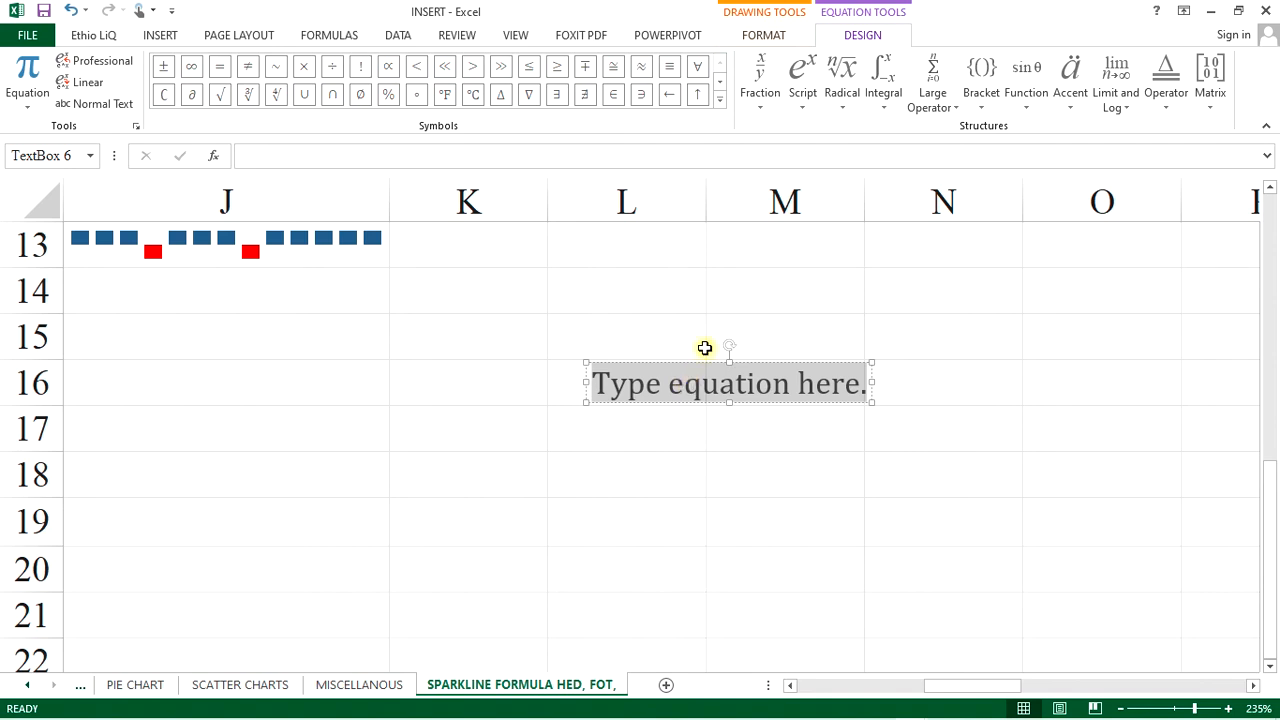
pyautogui.click(680, 433)
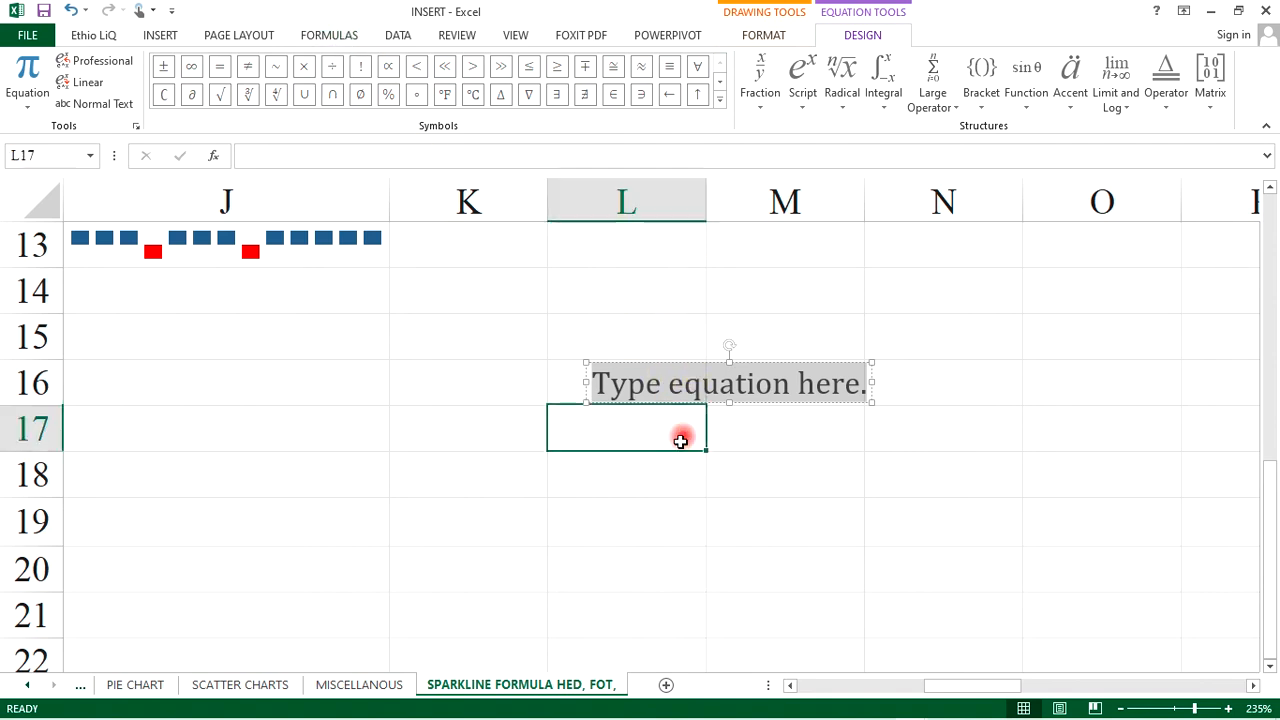
# Insert a second empty equation box and move it above the first one, to row 14.
pyautogui.click(160, 35)
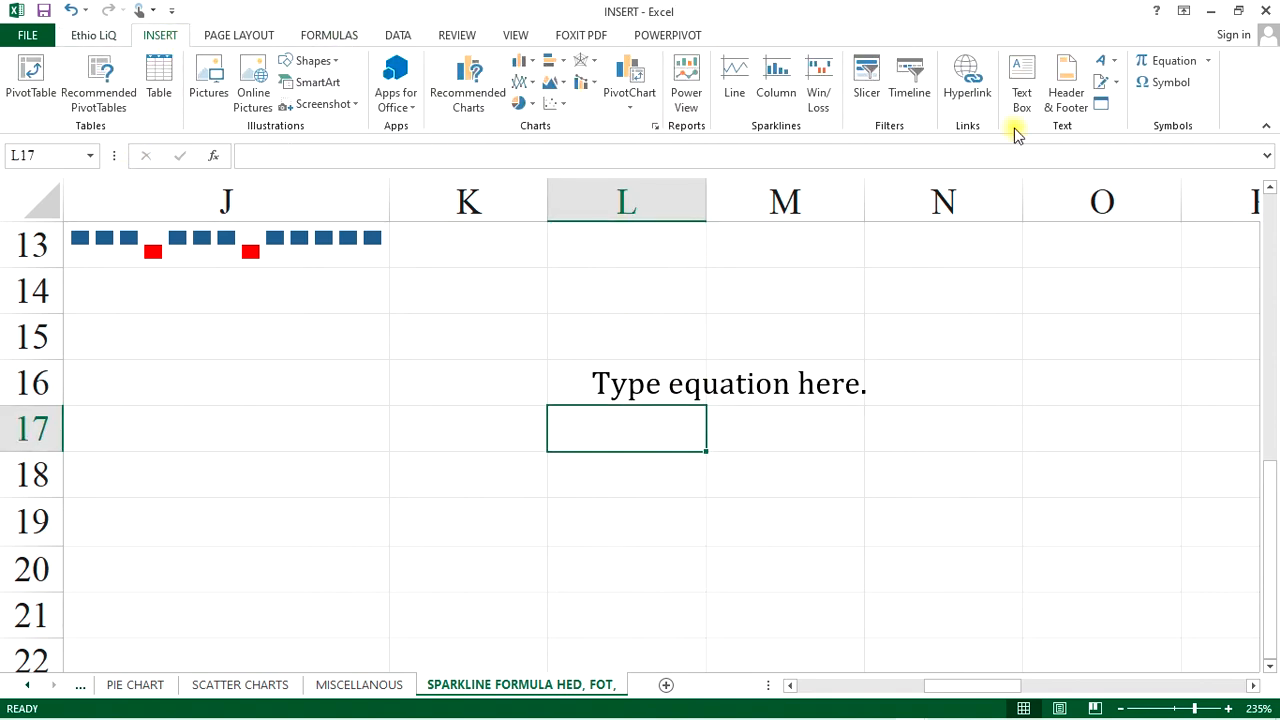
pyautogui.click(1160, 60)
pyautogui.moveTo(780, 366); pyautogui.dragTo(771, 297)
pyautogui.click(772, 300)
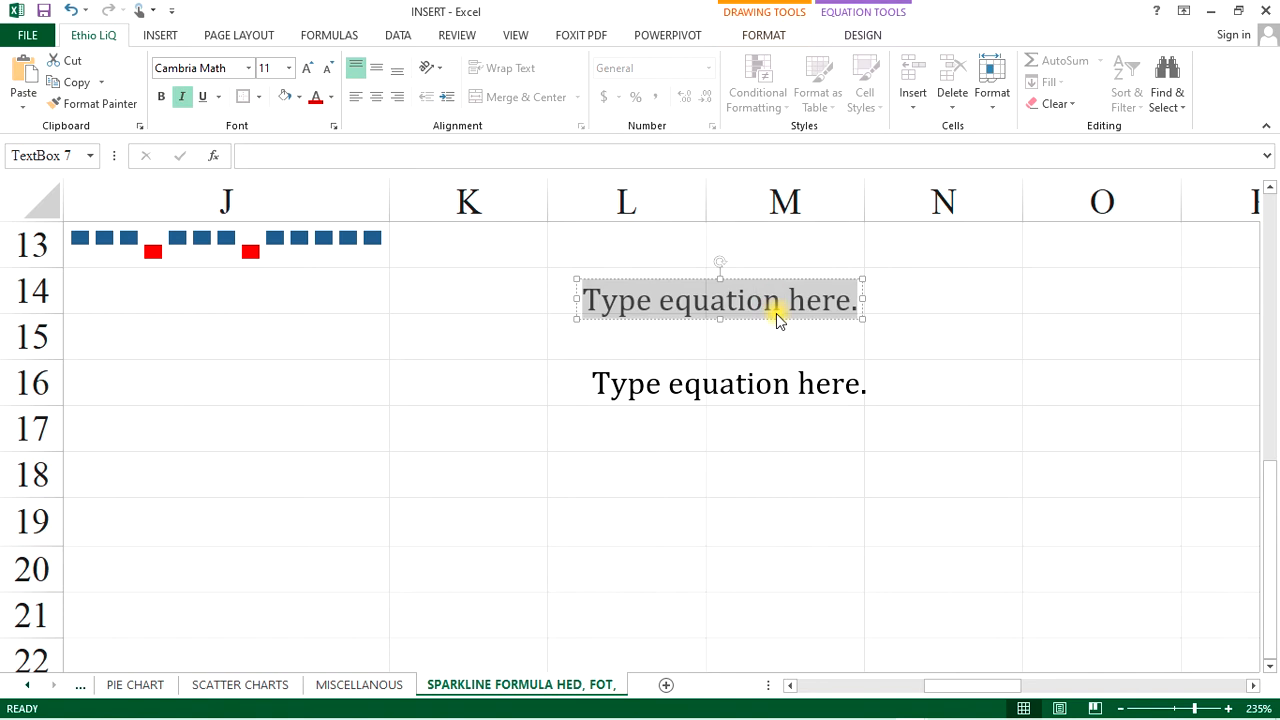
# Insert a square root in the upper equation box and nest a superscript structure inside it.
pyautogui.click(855, 36)
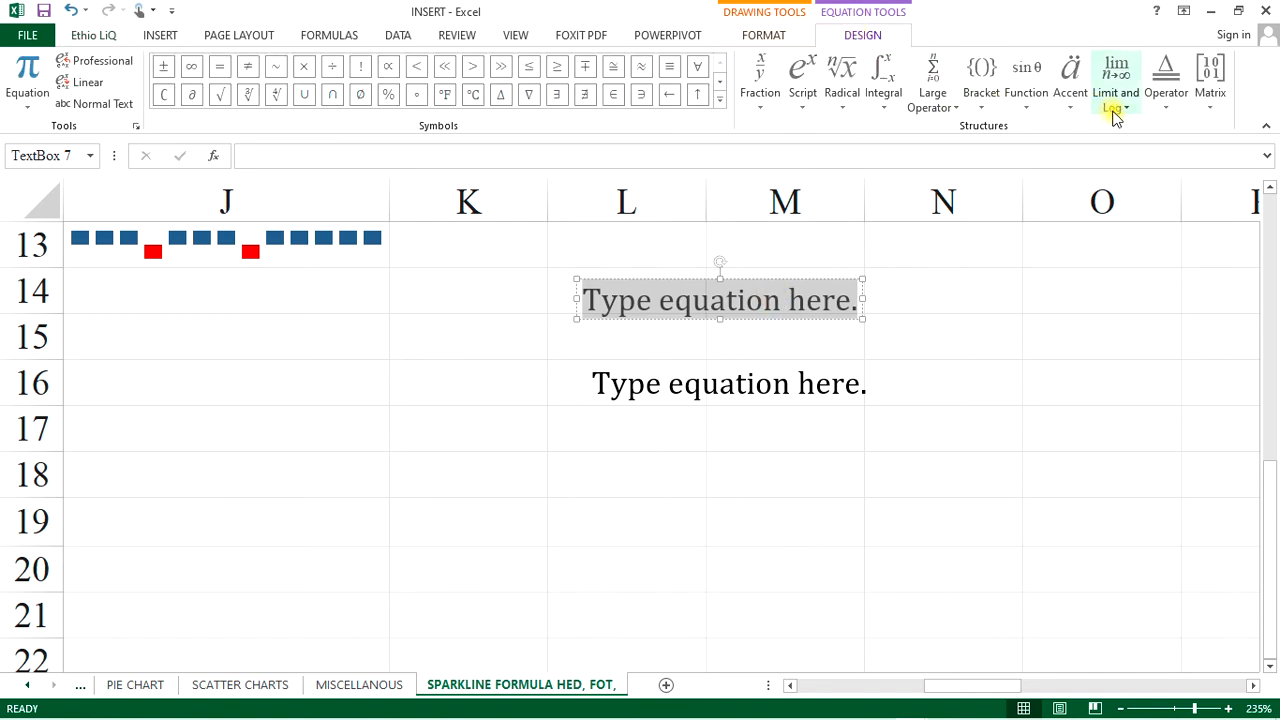
pyautogui.click(845, 112)
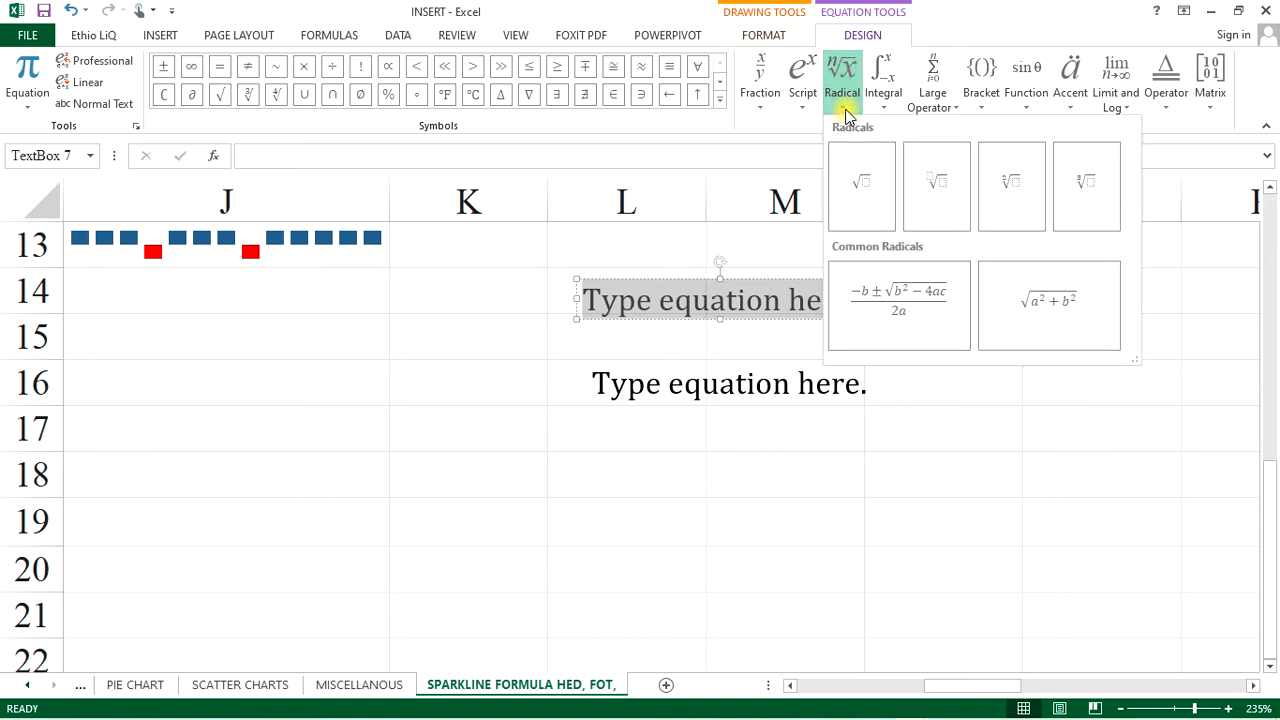
pyautogui.click(862, 189)
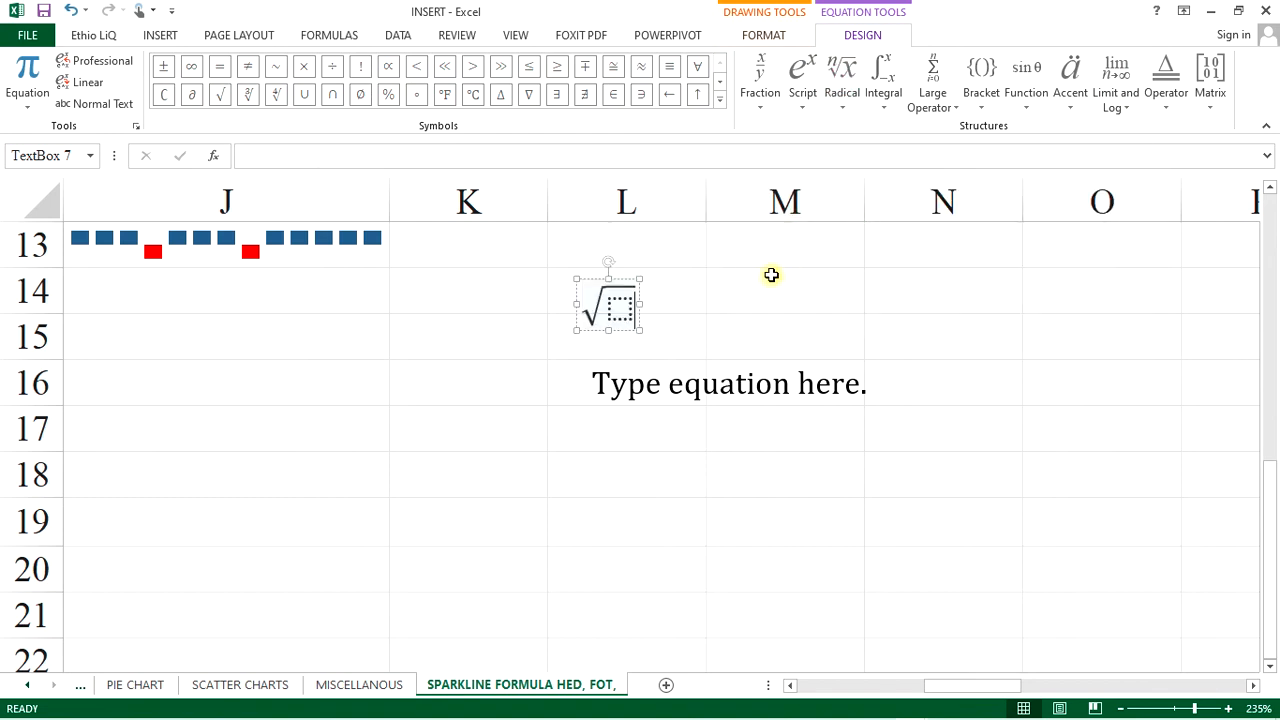
pyautogui.click(802, 104)
pyautogui.click(811, 188)
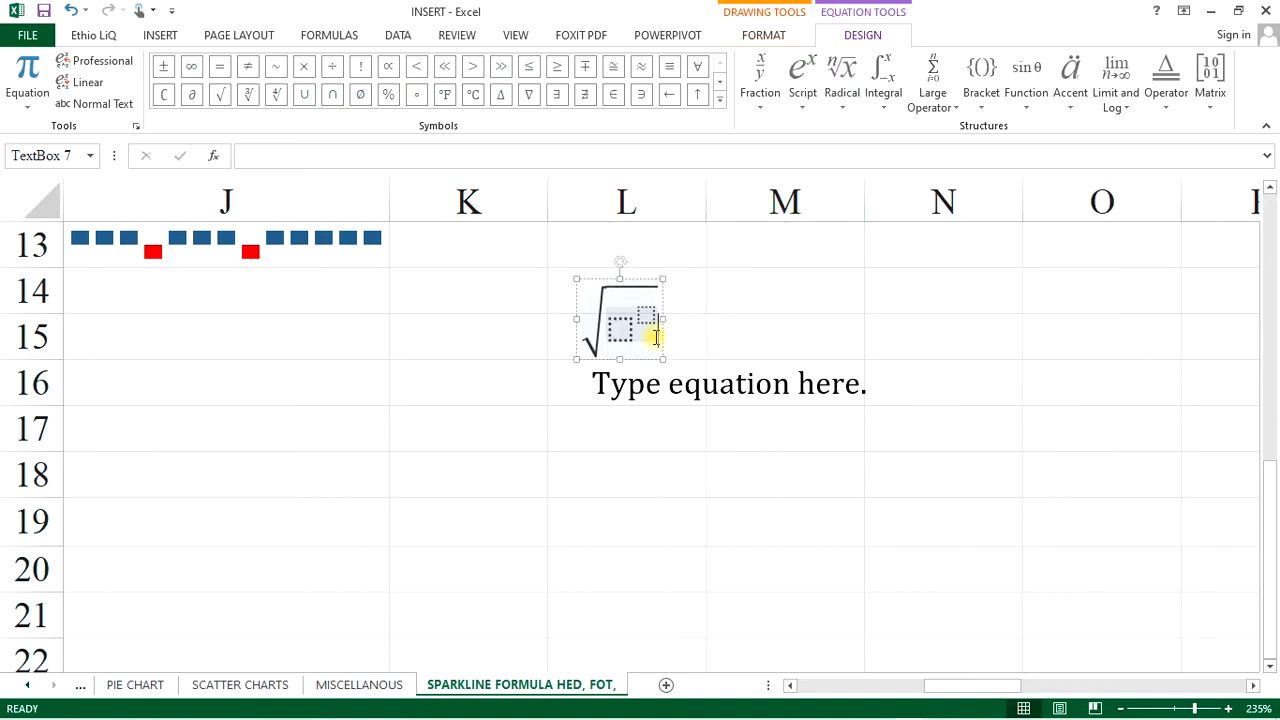
# Add a radical with a degree after the superscript structure, inside the square root.
pyautogui.click(806, 104)
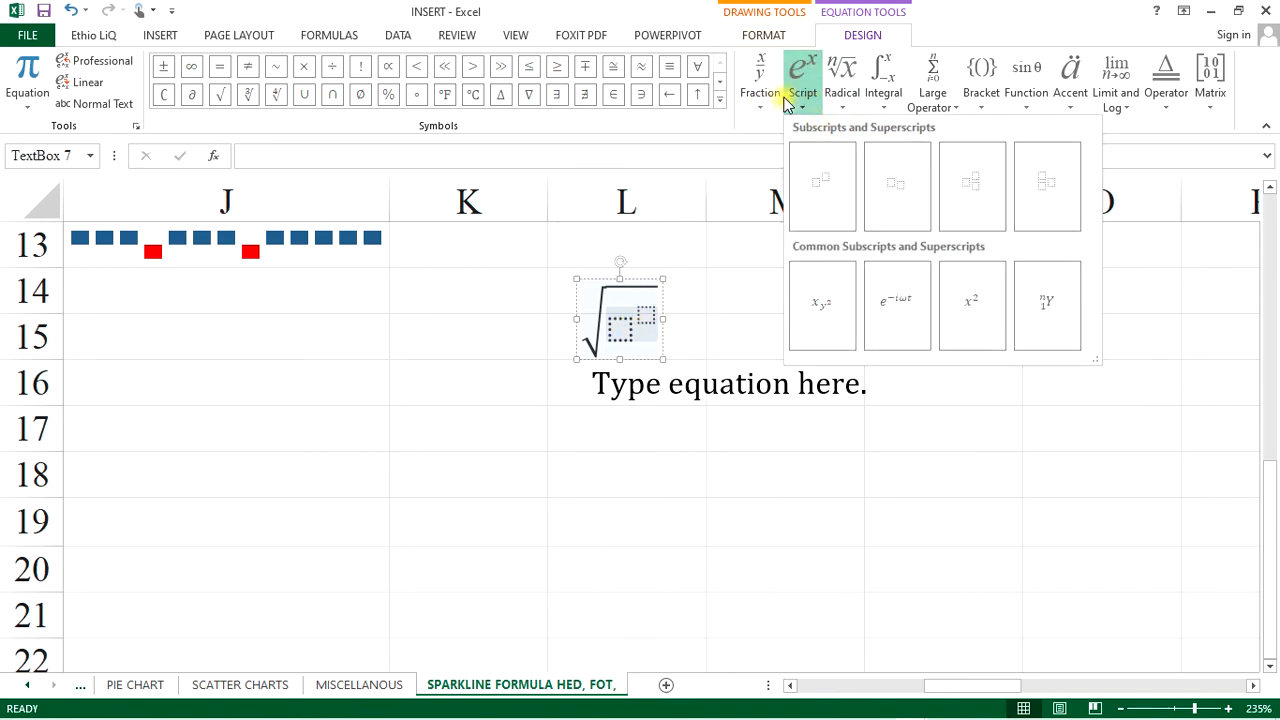
pyautogui.click(838, 95)
pyautogui.click(840, 95)
pyautogui.click(940, 186)
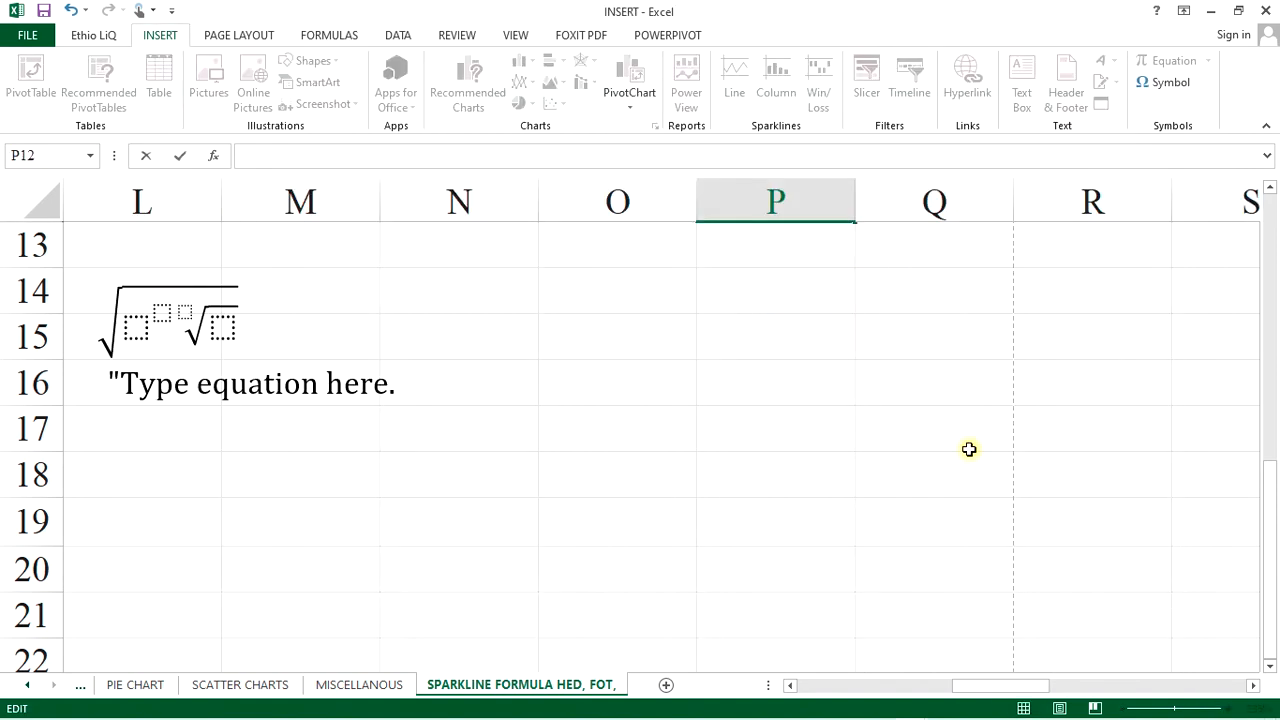
# Select cell P15 and open the Symbol dialog for it.
pyautogui.click(900, 375)
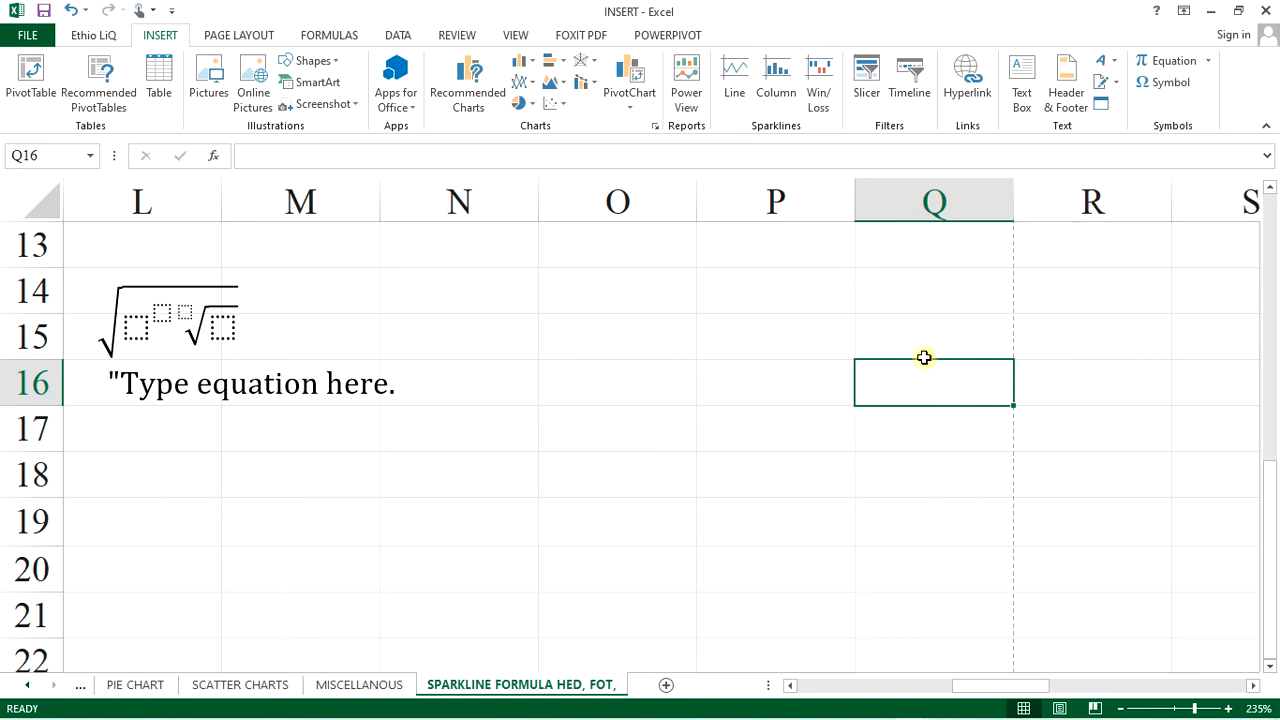
pyautogui.click(786, 399)
pyautogui.click(757, 346)
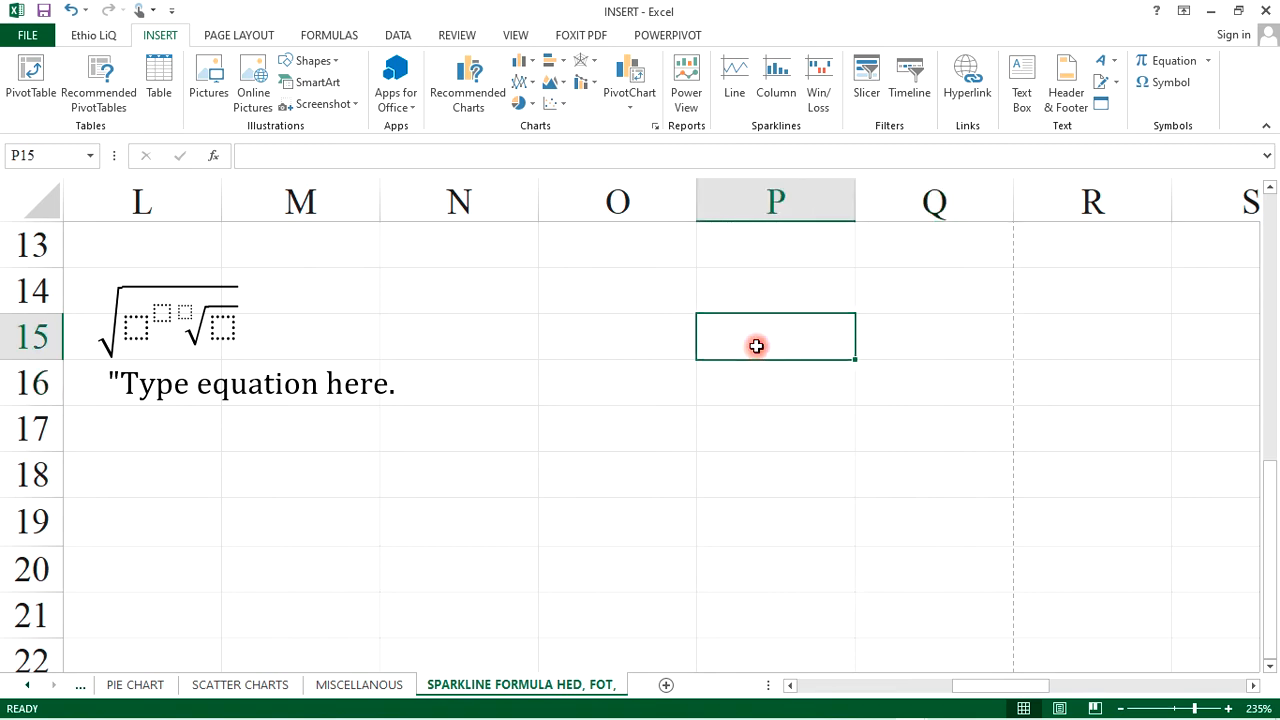
pyautogui.click(1165, 86)
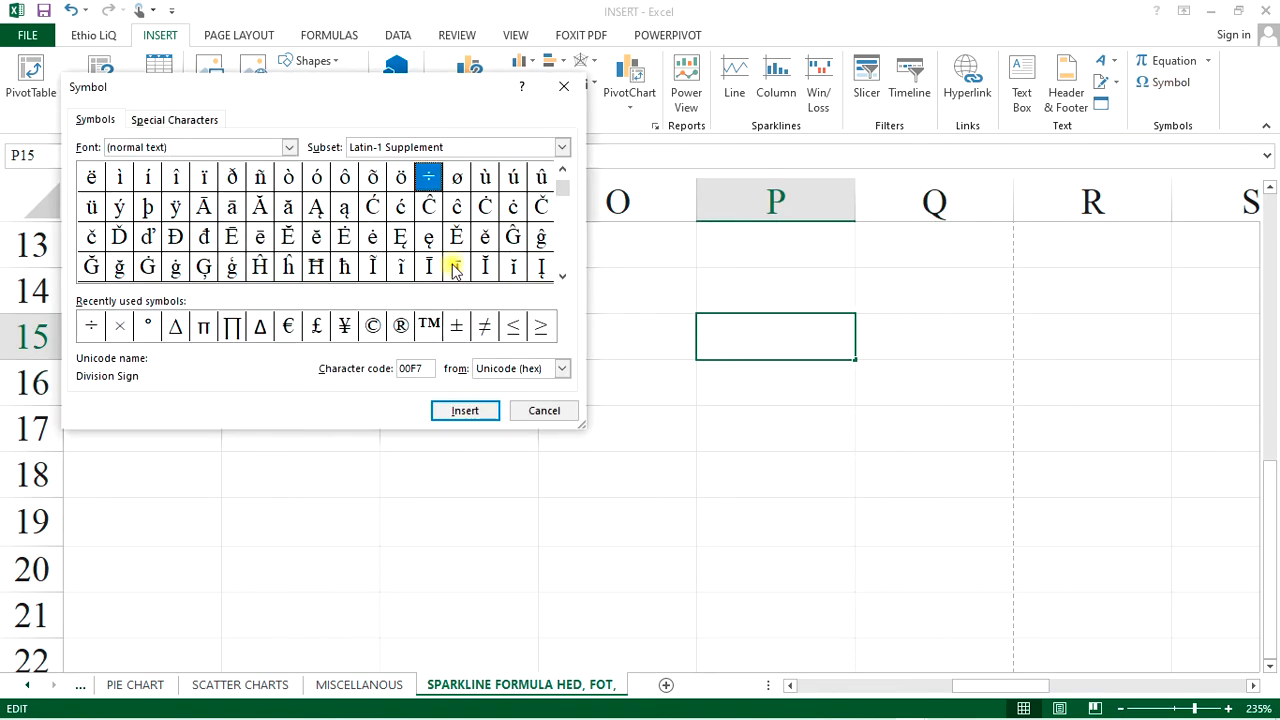
# Insert the @ symbol from the Basic Latin subset into cell P15.
pyautogui.moveTo(563, 195); pyautogui.dragTo(563, 214)
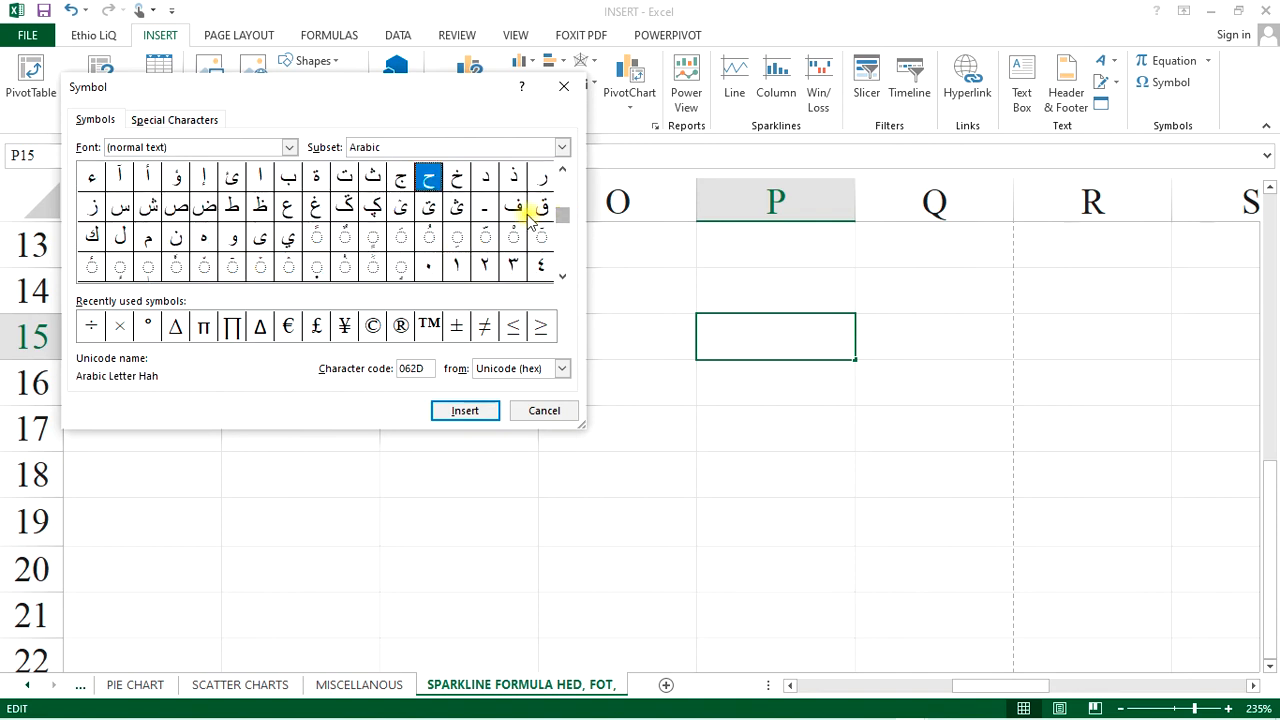
pyautogui.click(564, 275)
pyautogui.click(564, 275)
pyautogui.click(564, 275)
pyautogui.click(564, 275)
pyautogui.click(564, 275)
pyautogui.moveTo(560, 223); pyautogui.dragTo(562, 172)
pyautogui.click(288, 207)
pyautogui.click(343, 240)
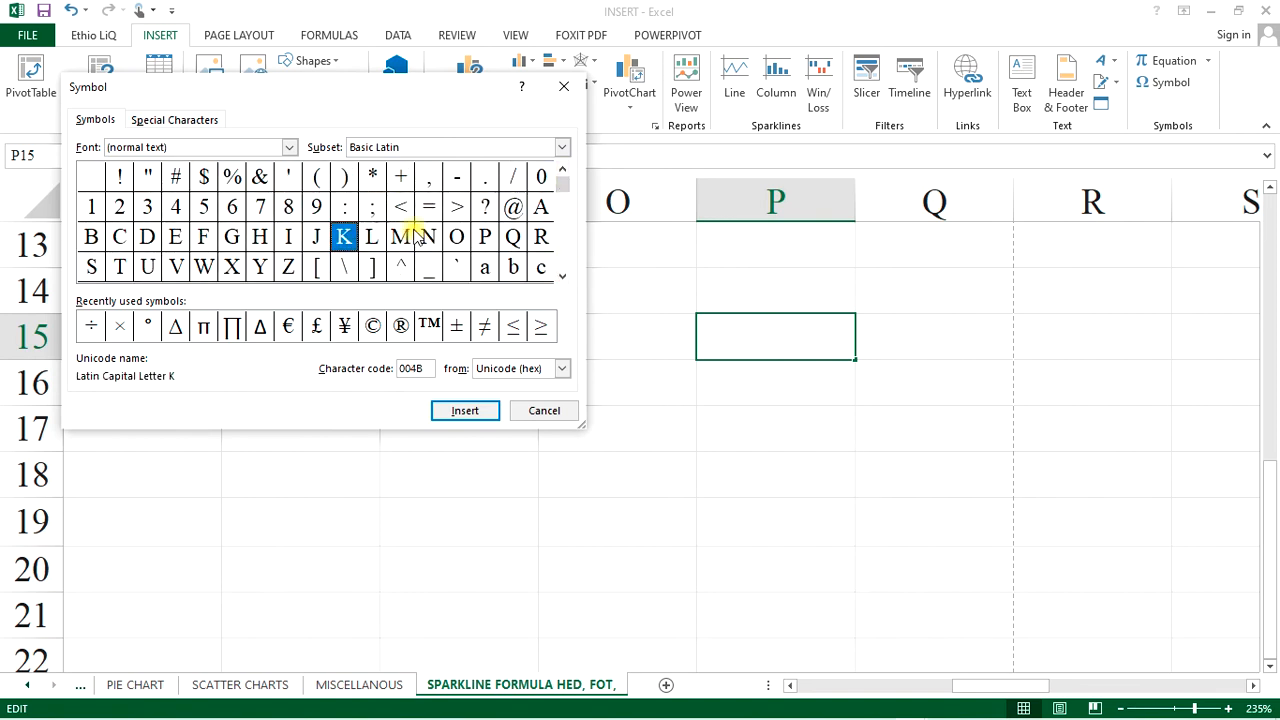
pyautogui.click(513, 207)
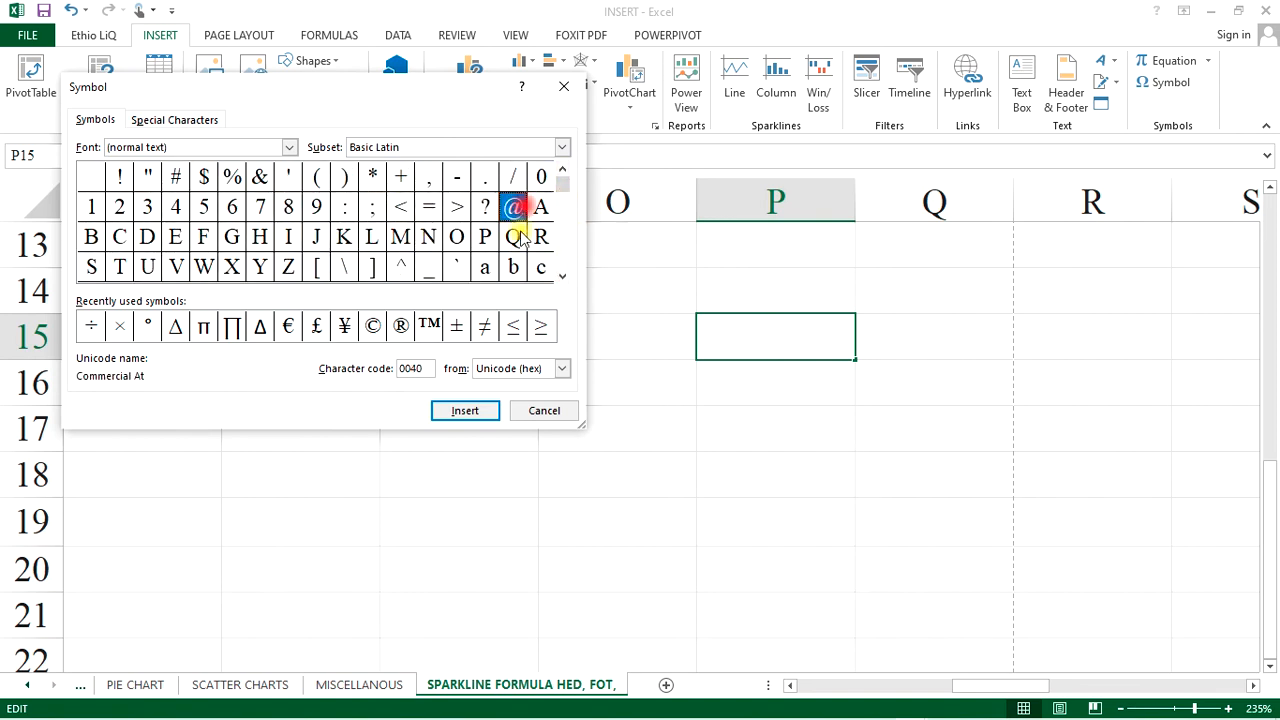
pyautogui.click(465, 410)
# Insert the registered sign ® and the copyright sign © from the Latin-1 Supplement subset after the @.
pyautogui.click(287, 267)
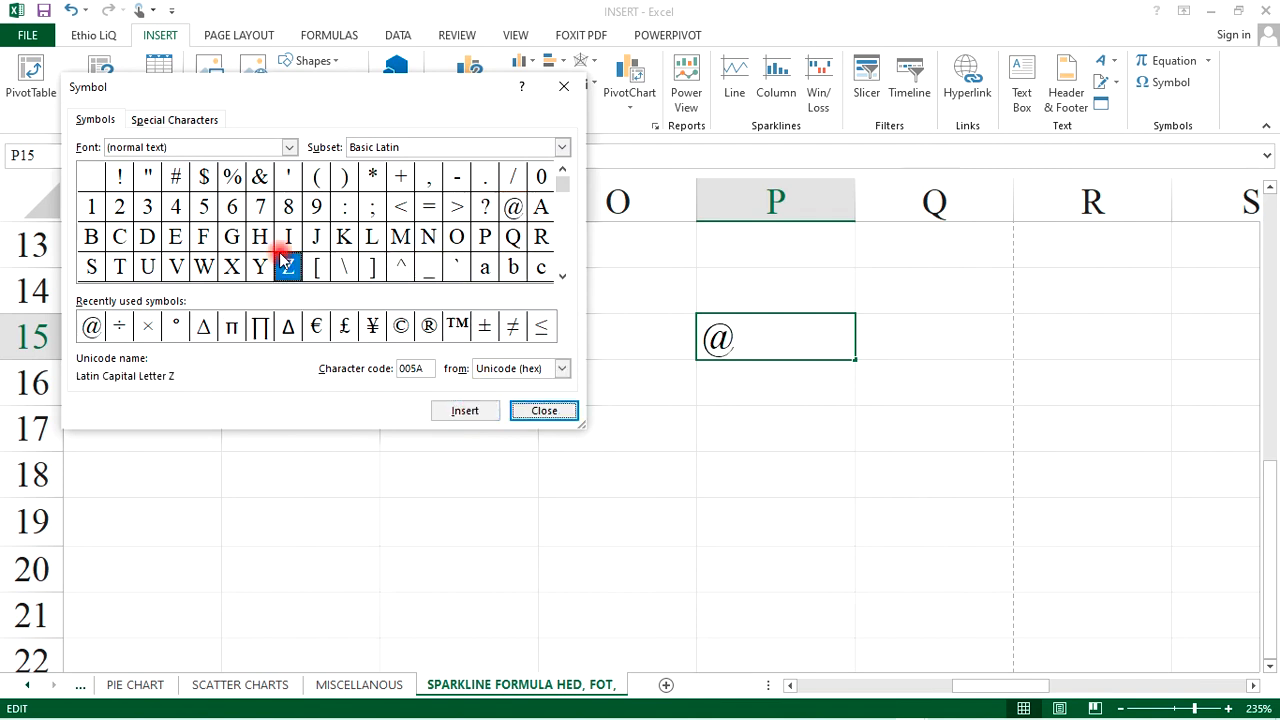
pyautogui.click(565, 280)
pyautogui.click(565, 280)
pyautogui.click(565, 280)
pyautogui.click(565, 280)
pyautogui.click(565, 280)
pyautogui.click(565, 280)
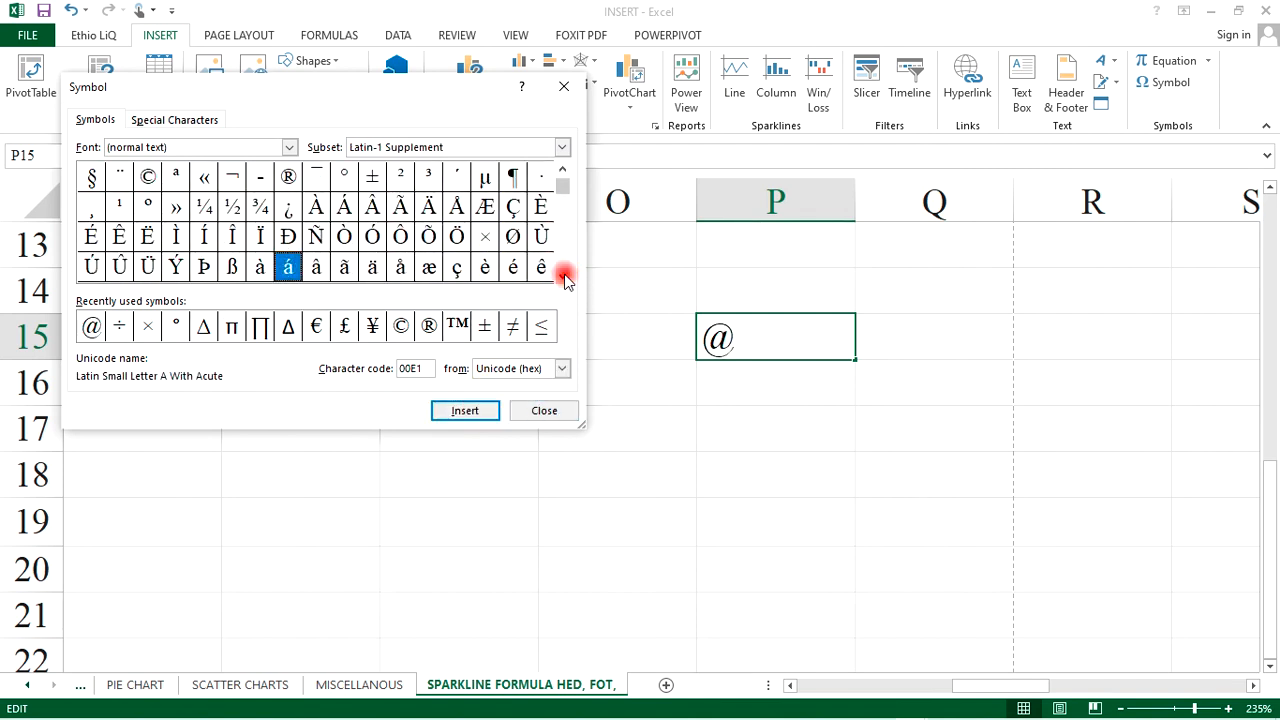
pyautogui.click(288, 179)
pyautogui.click(467, 412)
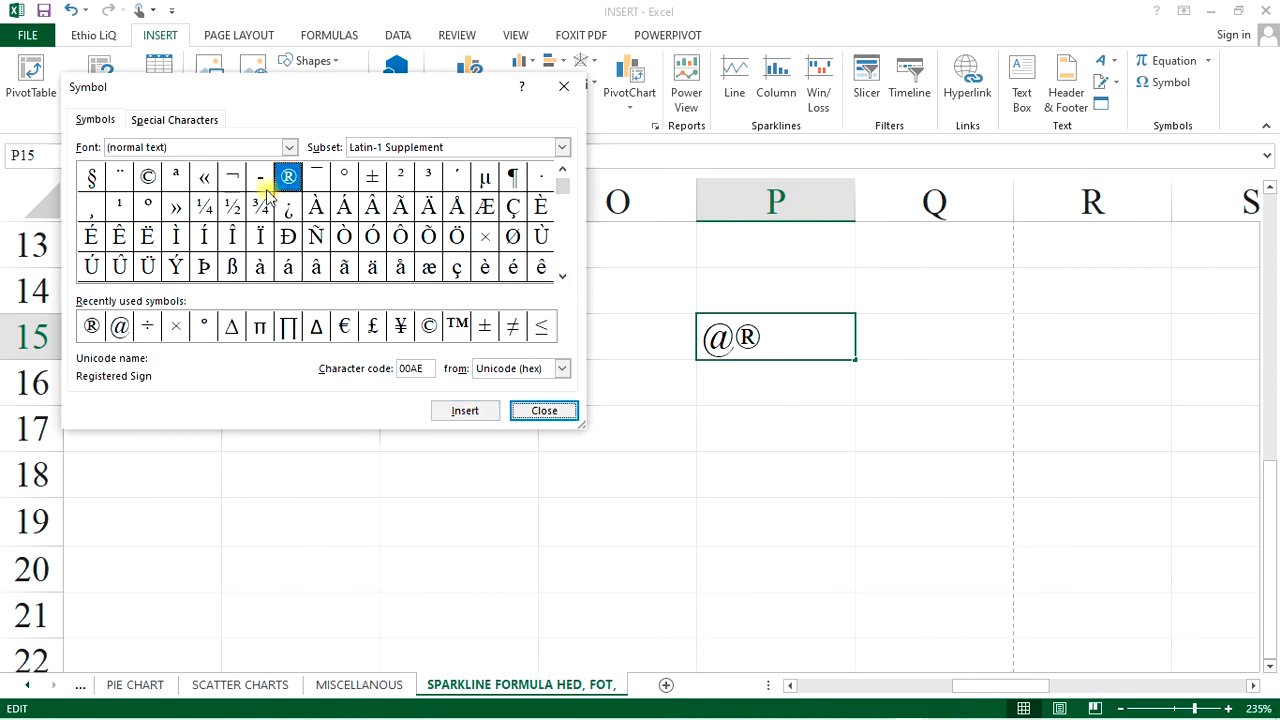
pyautogui.click(148, 177)
pyautogui.click(475, 418)
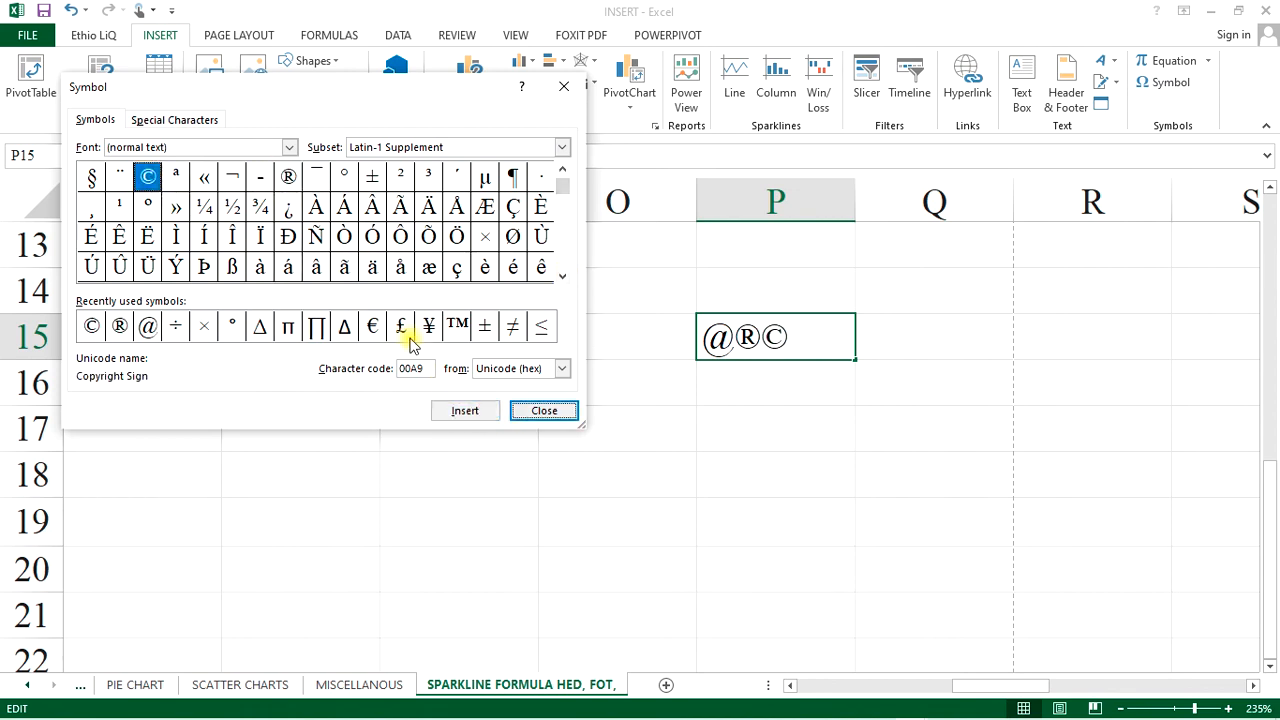
# Insert the dotted, sad-shaped Arabic letter after the copyright sign in cell P15.
pyautogui.click(92, 178)
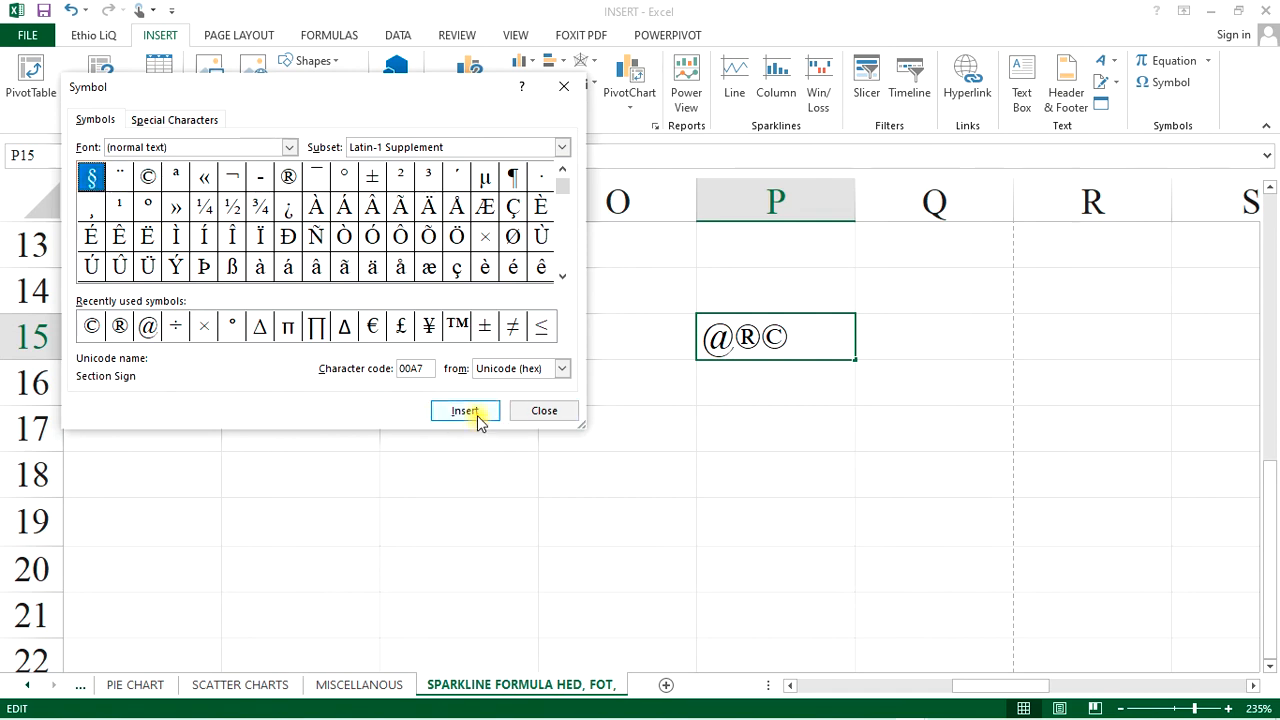
pyautogui.moveTo(565, 198); pyautogui.dragTo(563, 220)
pyautogui.click(262, 238)
pyautogui.click(455, 410)
# Insert Latin Small Letter Esh With Palatal Hook from the Phonetic Extensions Supplement subset into cell P15.
pyautogui.click(563, 275)
pyautogui.click(563, 276)
pyautogui.click(563, 276)
pyautogui.click(563, 276)
pyautogui.click(563, 276)
pyautogui.click(563, 276)
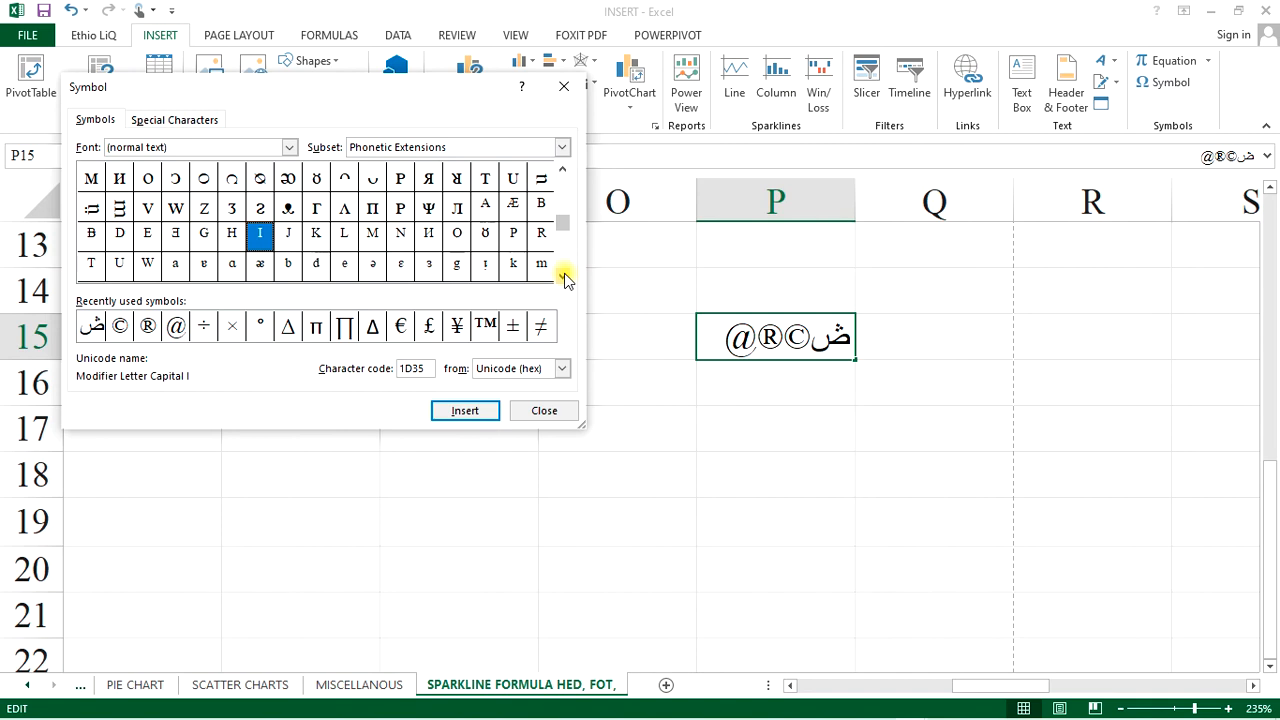
pyautogui.click(563, 276)
pyautogui.click(563, 276)
pyautogui.click(563, 276)
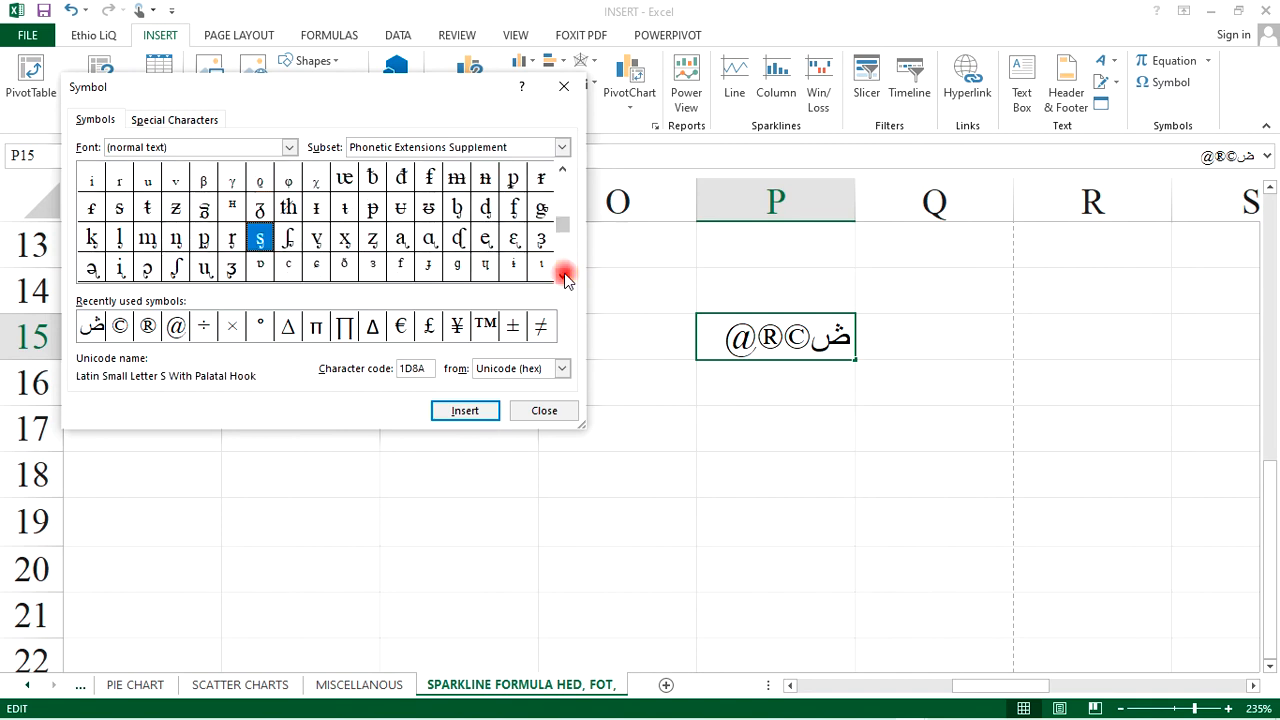
pyautogui.click(289, 240)
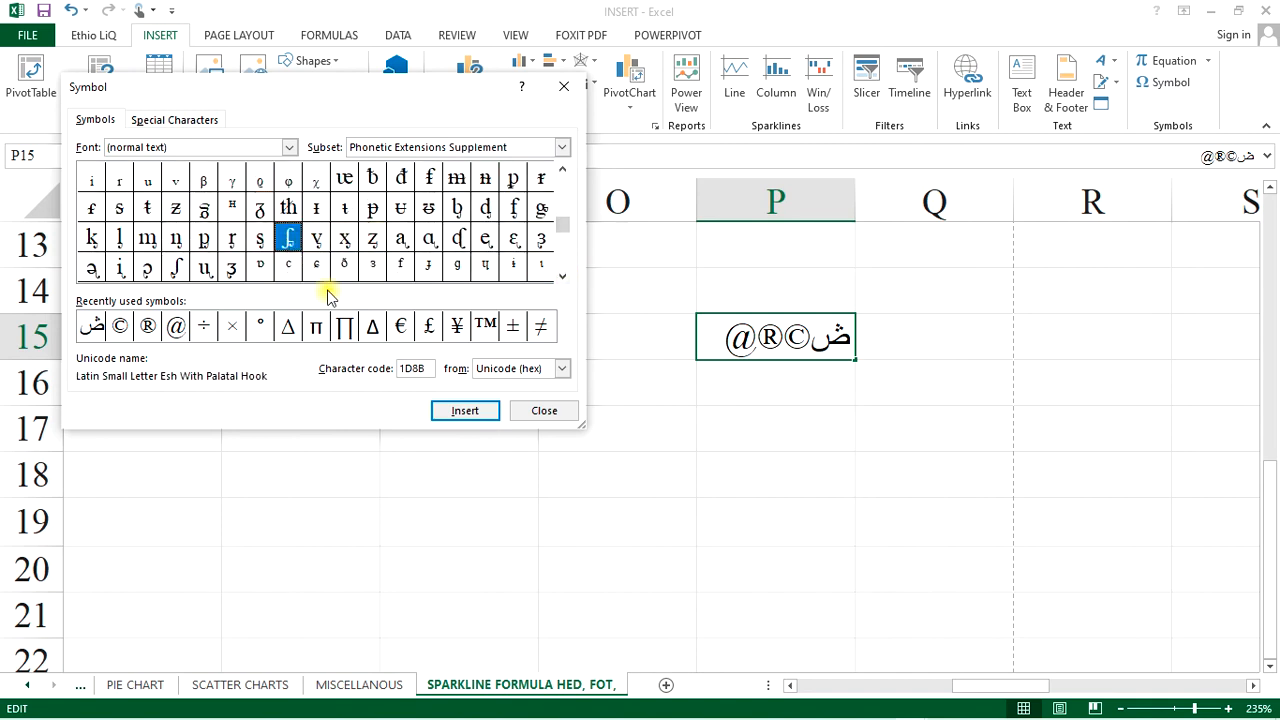
pyautogui.click(463, 410)
# Insert Latin Capital Letter E With Circumflex And Acute from the Latin Extended Additional subset into cell P15.
pyautogui.moveTo(563, 280); pyautogui.dragTo(563, 281)
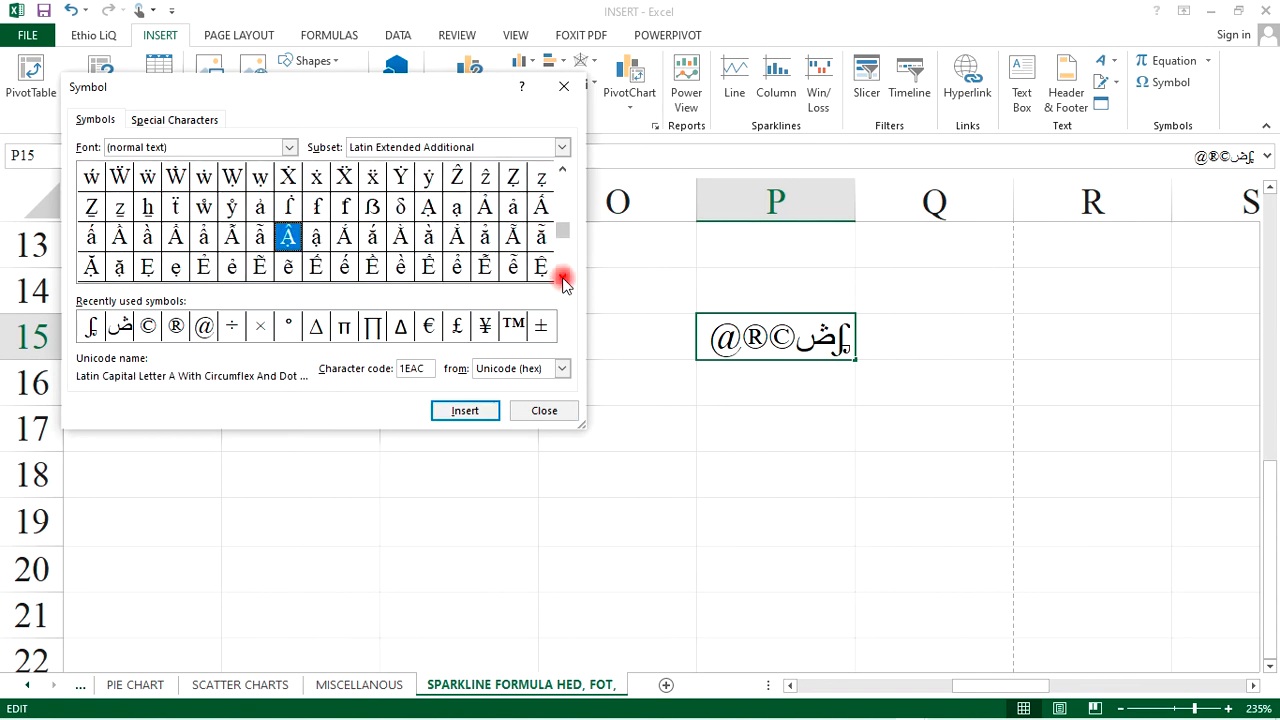
pyautogui.click(316, 266)
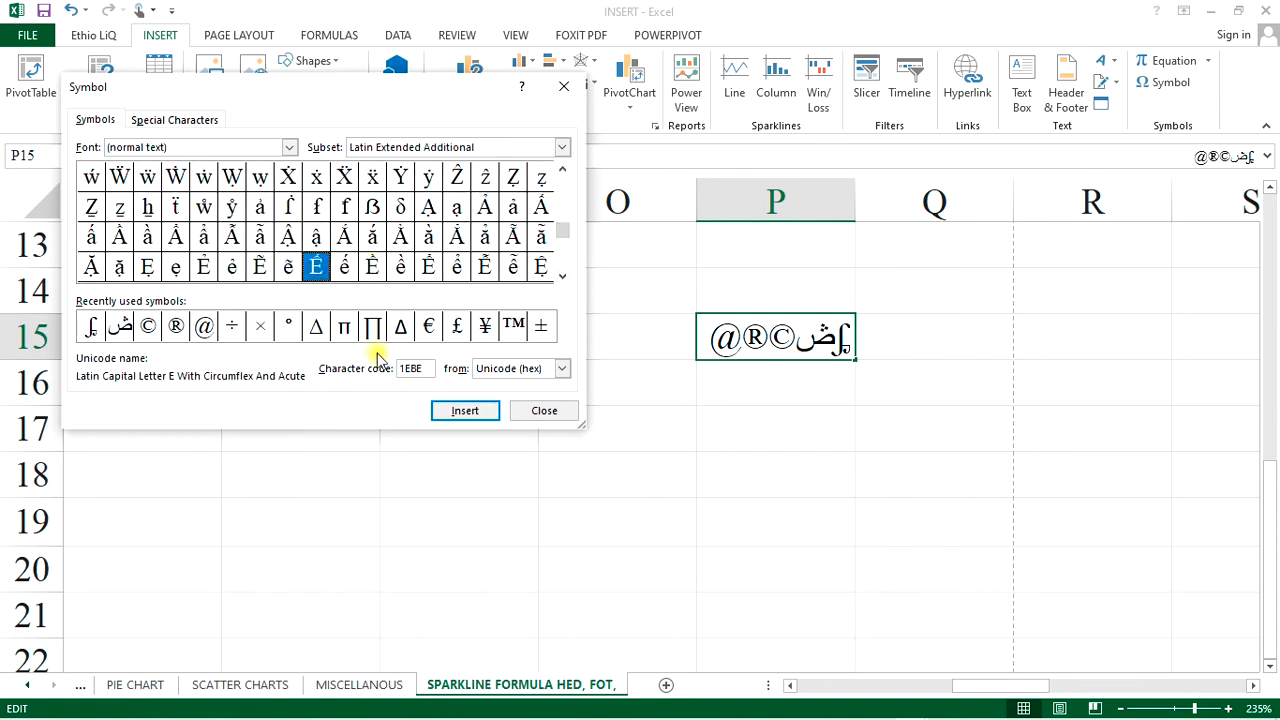
pyautogui.click(463, 411)
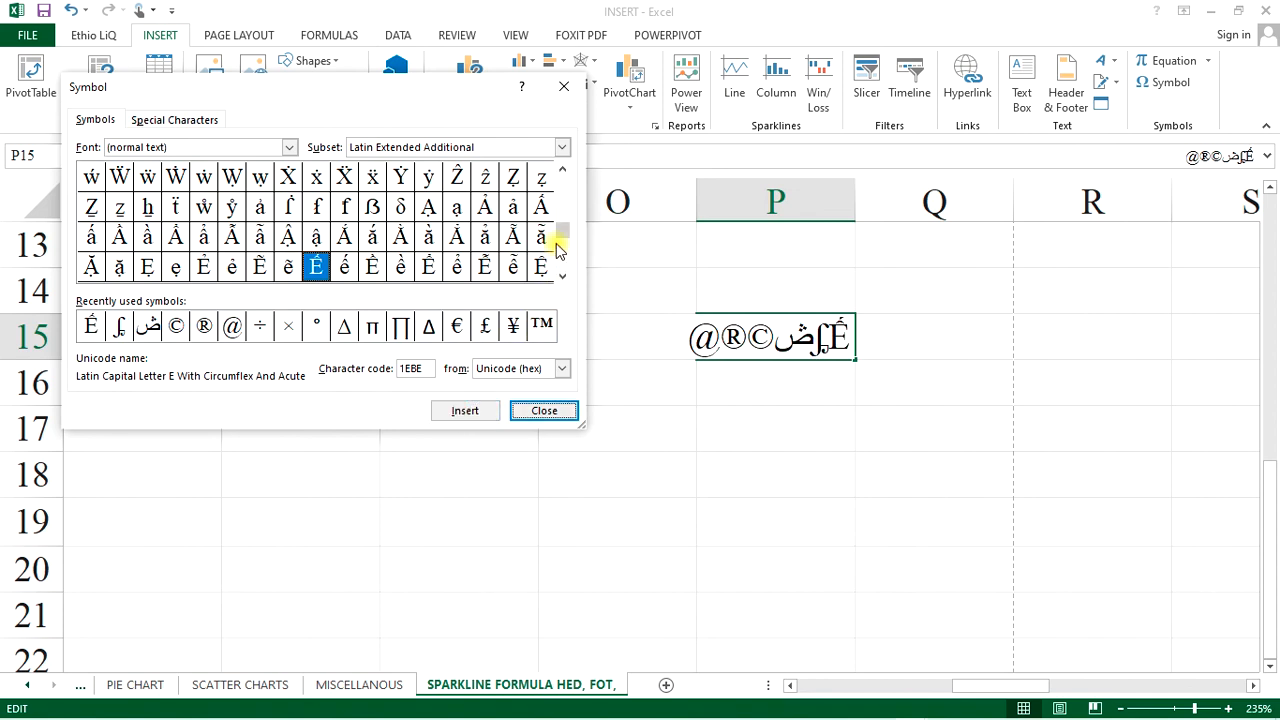
# Browse the symbols back through Armenian and Spacing Modifier Letters to Latin Extended-B, and switch to the Greek Extended subset.
pyautogui.moveTo(565, 233); pyautogui.dragTo(563, 211)
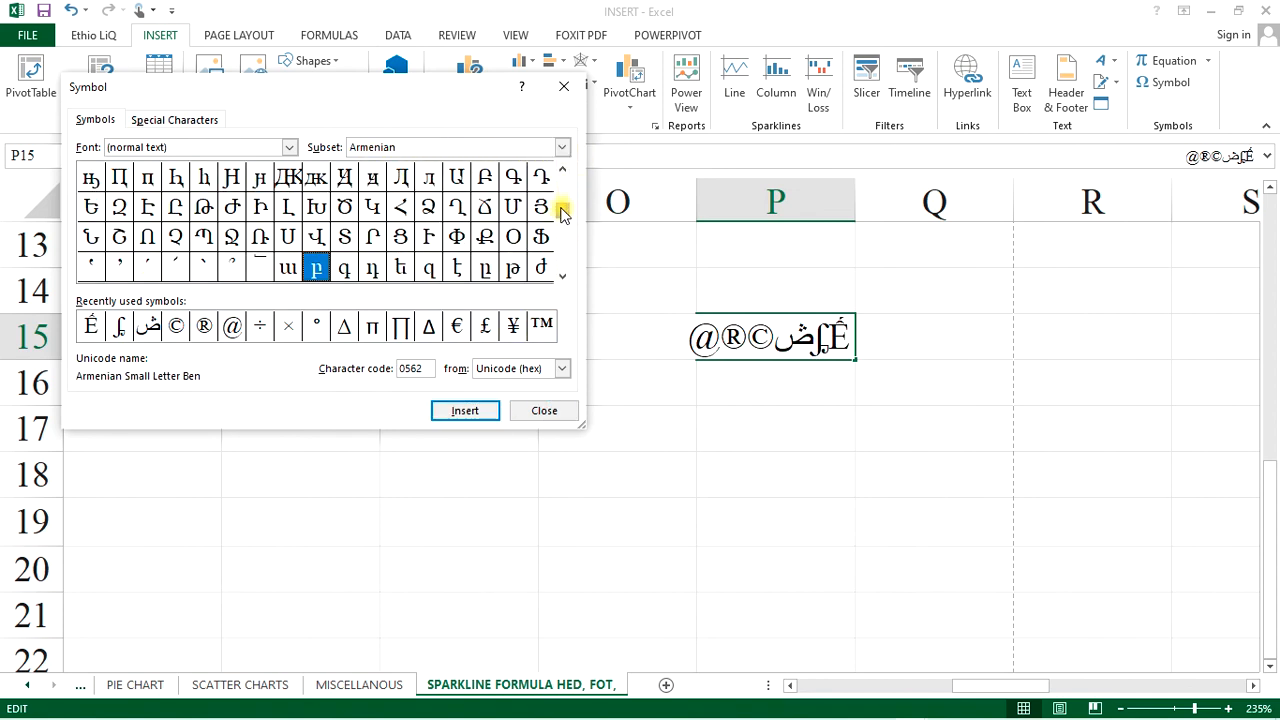
pyautogui.scroll(10, 563, 200)
pyautogui.scroll(11, 570, 190)
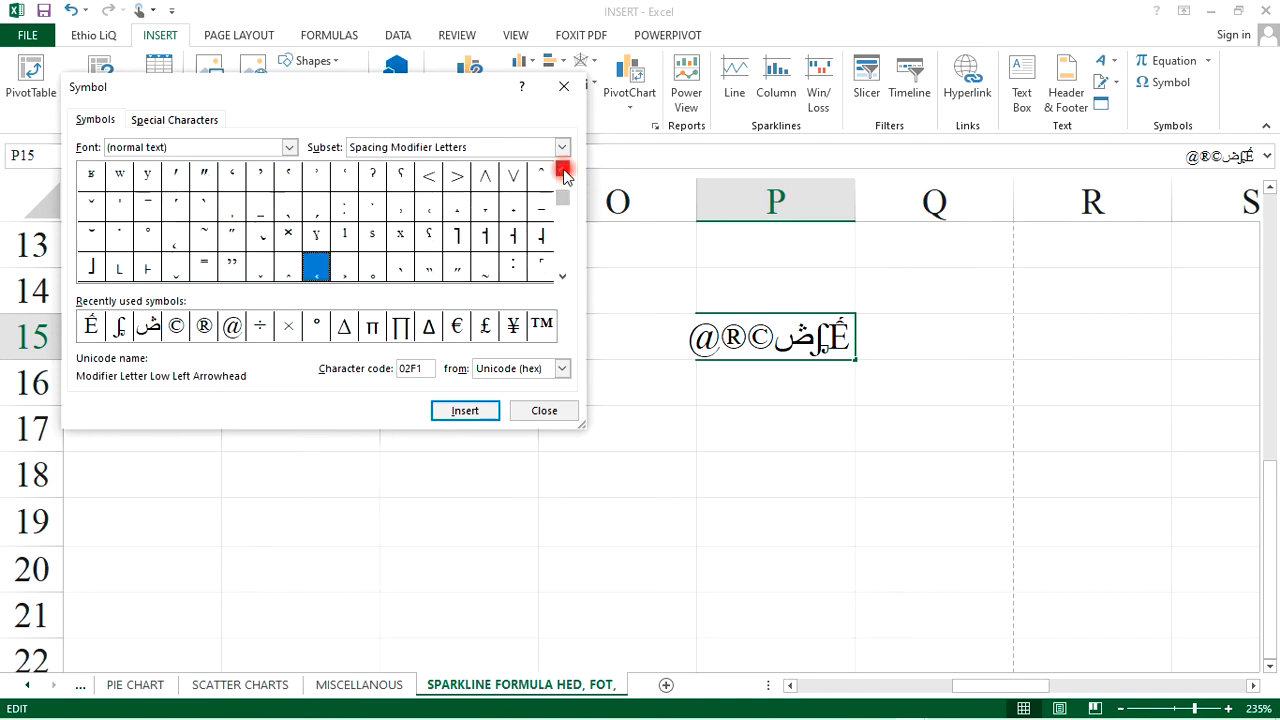
pyautogui.scroll(4, 565, 176)
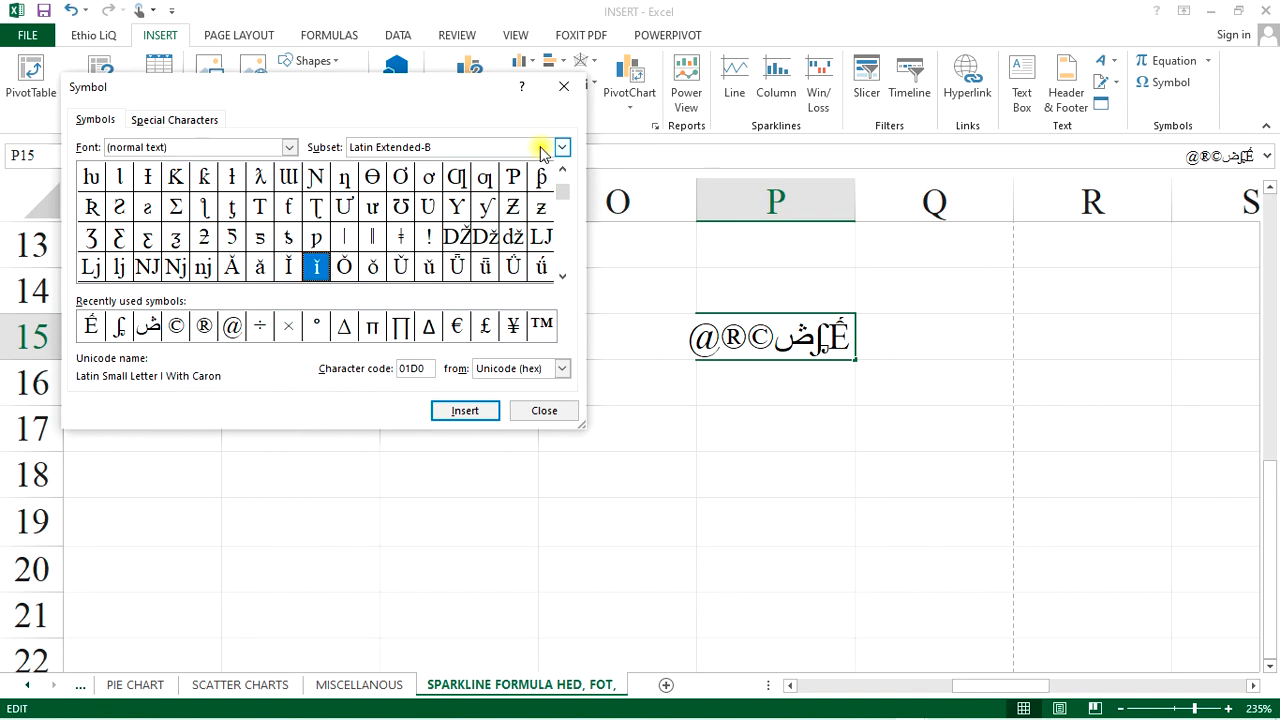
pyautogui.click(565, 148)
pyautogui.scroll(-4, 508, 193)
pyautogui.scroll(-5, 508, 197)
pyautogui.scroll(3, 508, 197)
pyautogui.scroll(1, 508, 197)
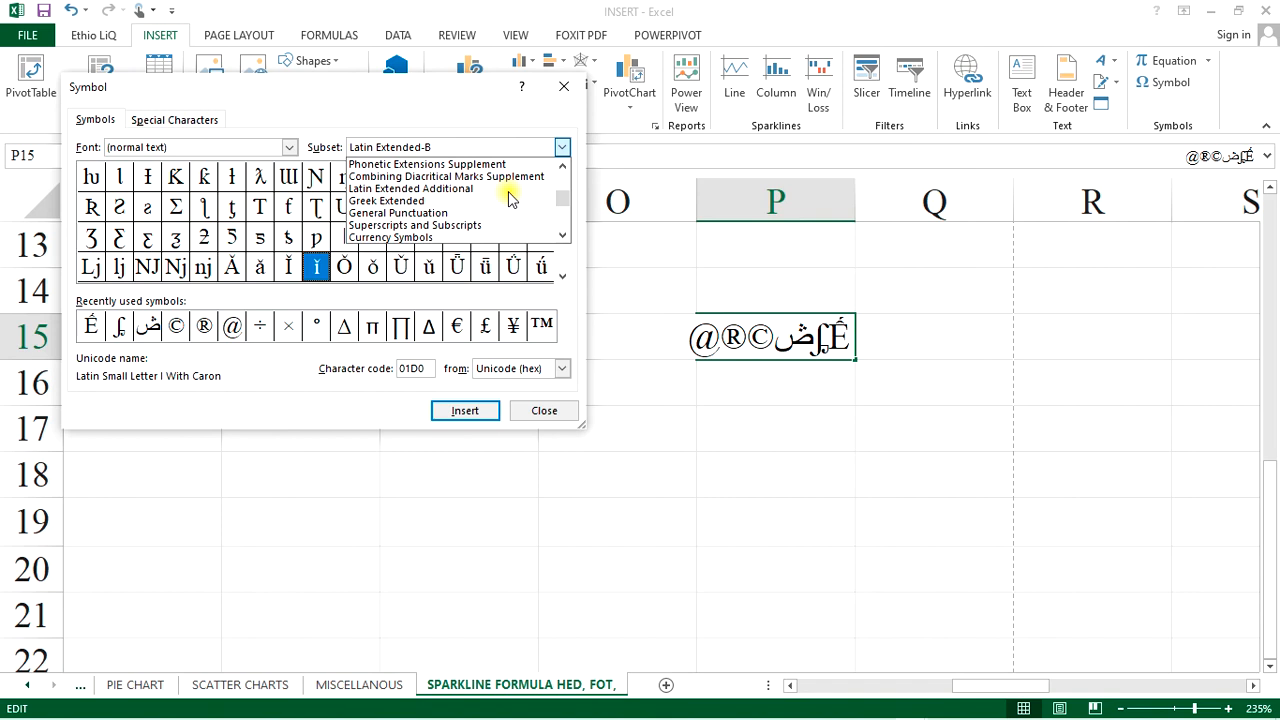
pyautogui.click(428, 200)
# Insert Greek Small Letter Omega With Psili And Oxia from the Greek Extended subset into cell P15.
pyautogui.click(370, 238)
pyautogui.click(260, 236)
pyautogui.click(175, 236)
pyautogui.click(152, 184)
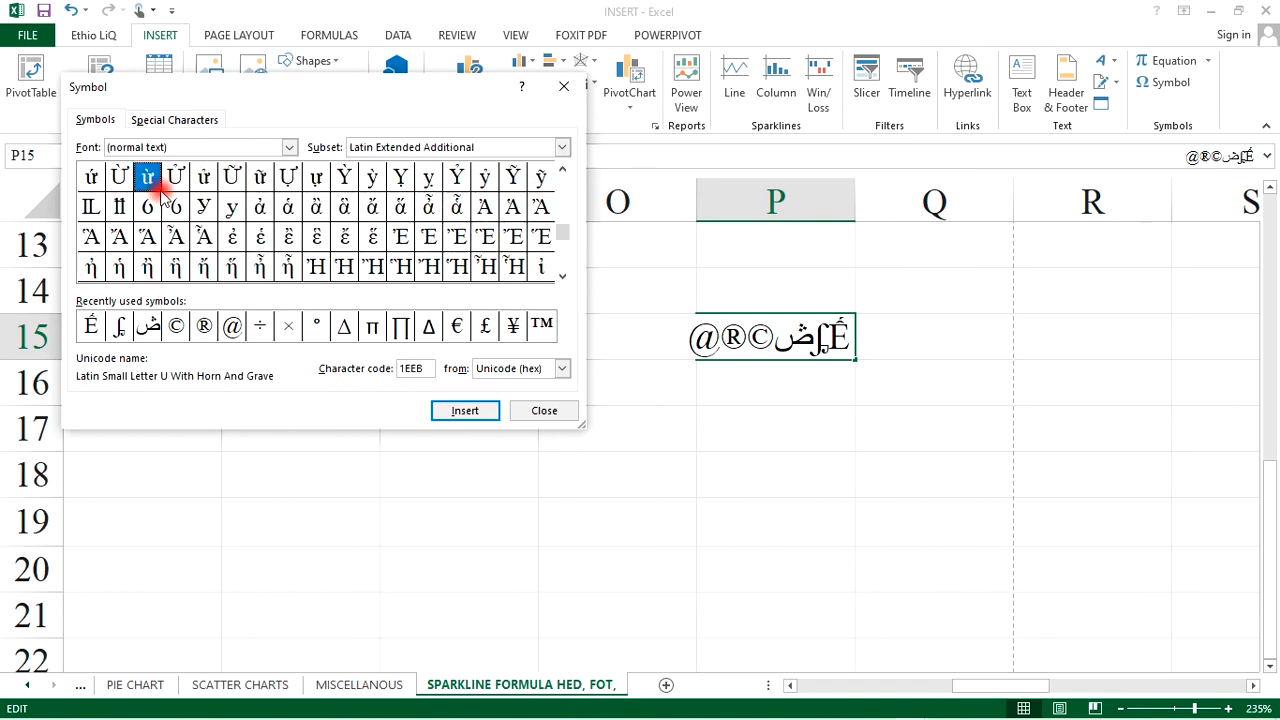
pyautogui.click(260, 206)
pyautogui.click(428, 206)
pyautogui.click(487, 237)
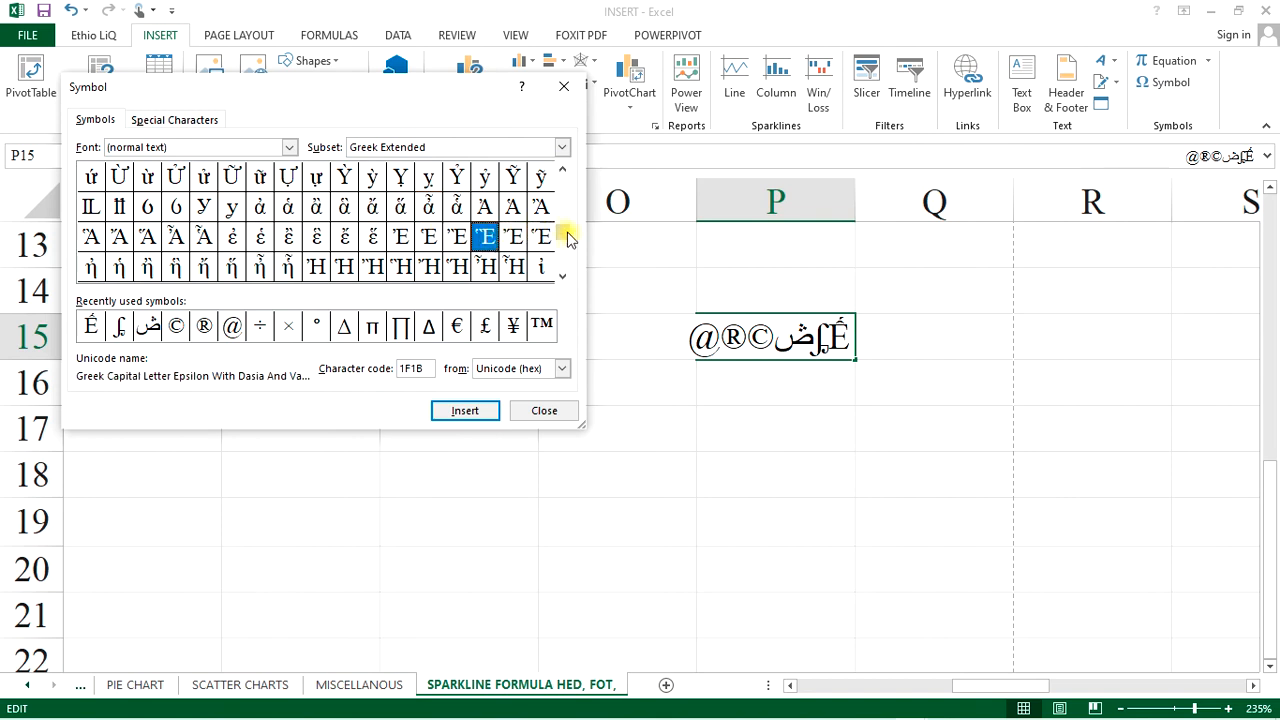
pyautogui.click(562, 276)
pyautogui.click(562, 276)
pyautogui.click(562, 276)
pyautogui.click(560, 277)
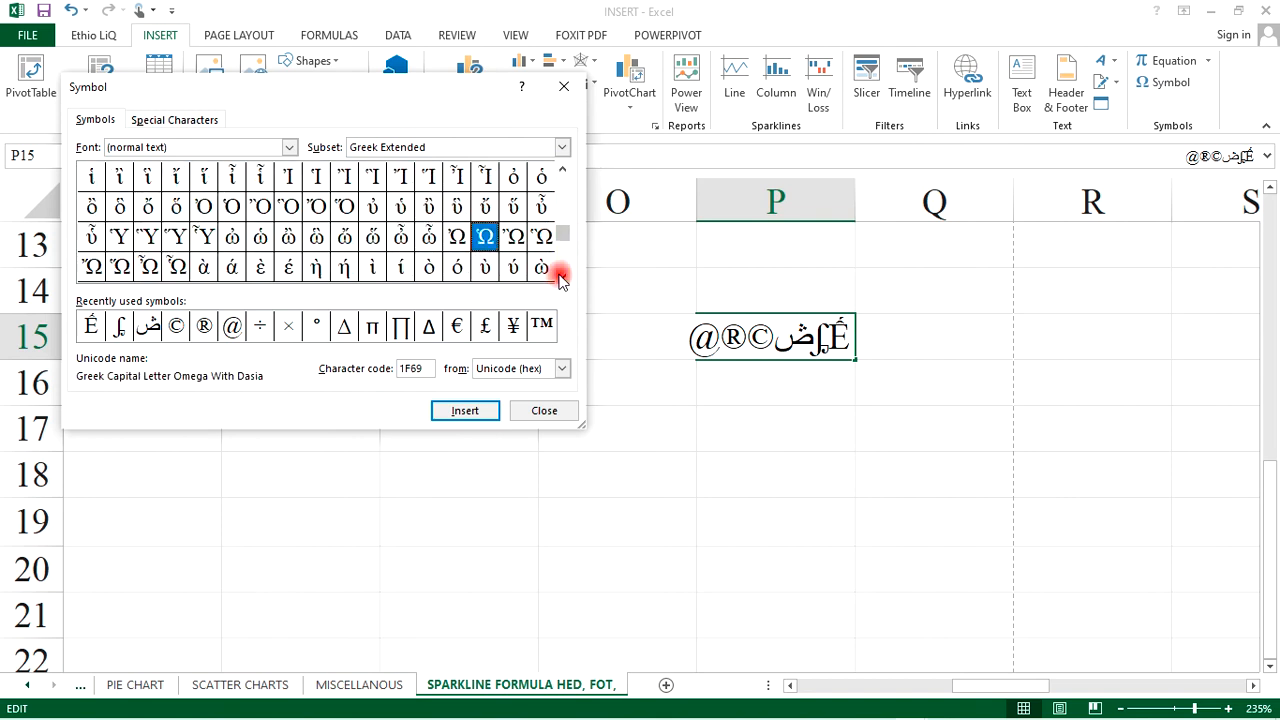
pyautogui.click(344, 237)
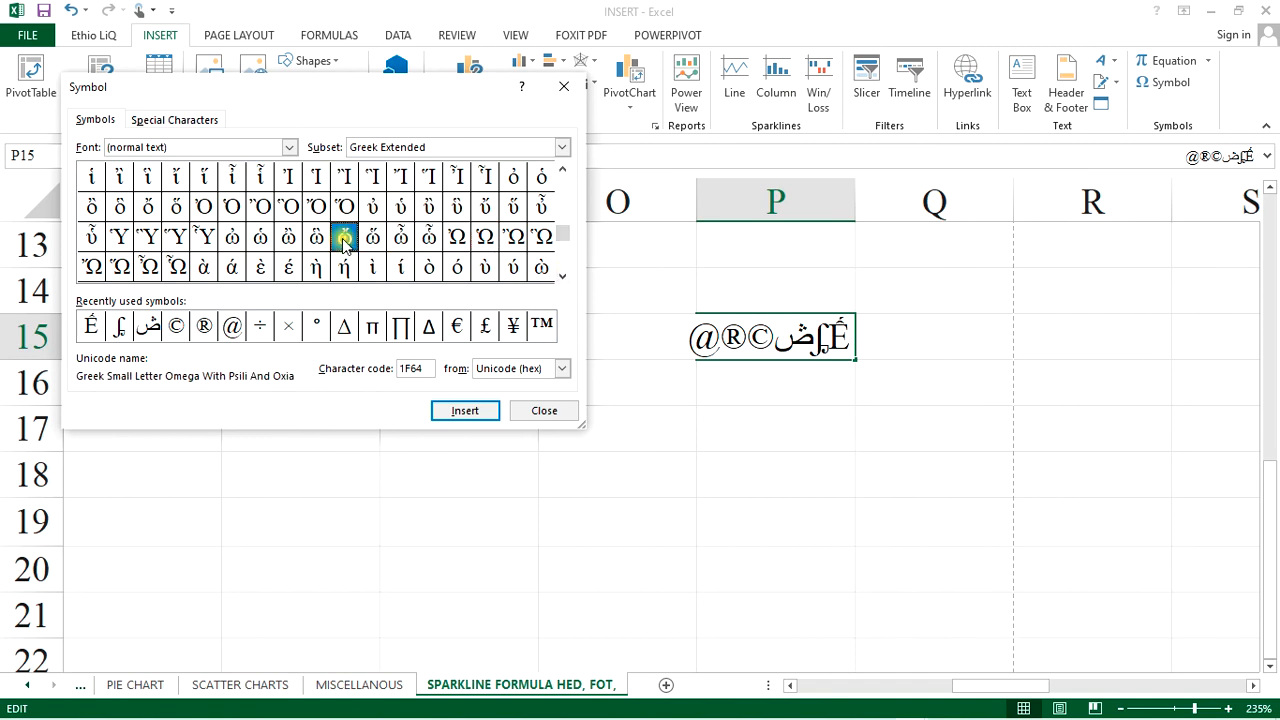
pyautogui.click(462, 416)
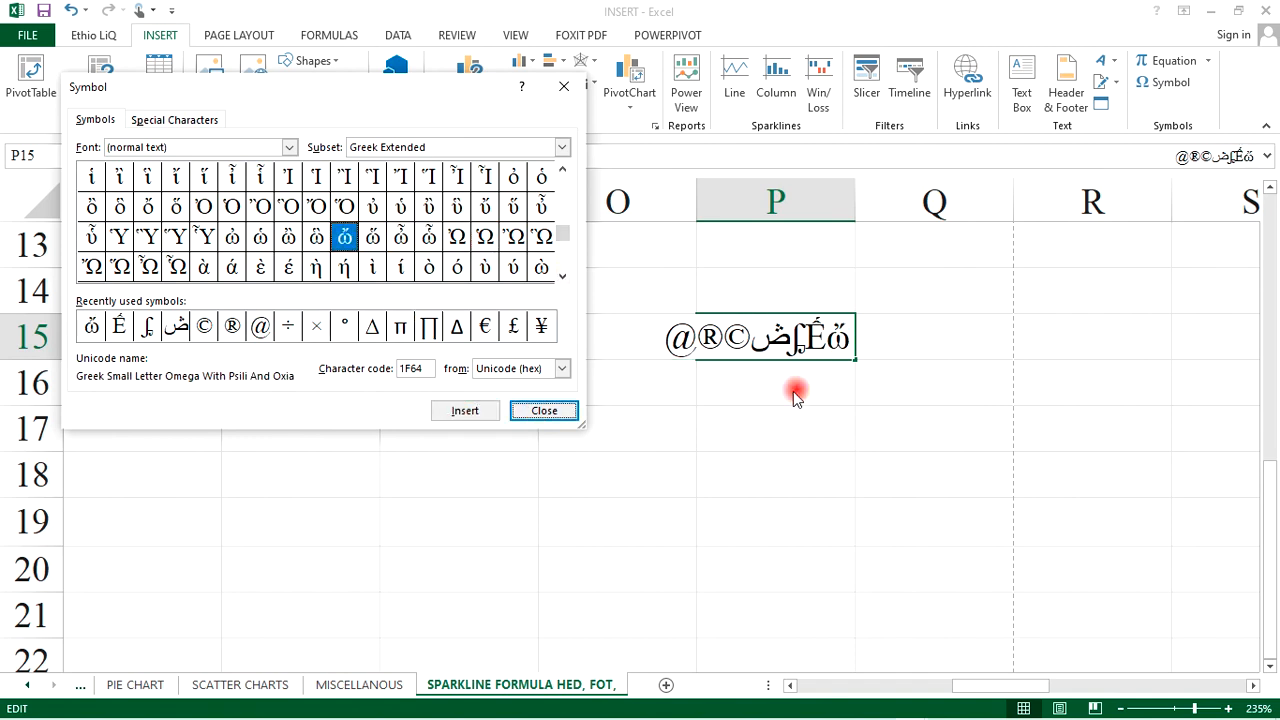
# Insert the accented Greek capital omega with character code 1F6F after the small omega in cell P15.
pyautogui.click(289, 239)
pyautogui.click(177, 266)
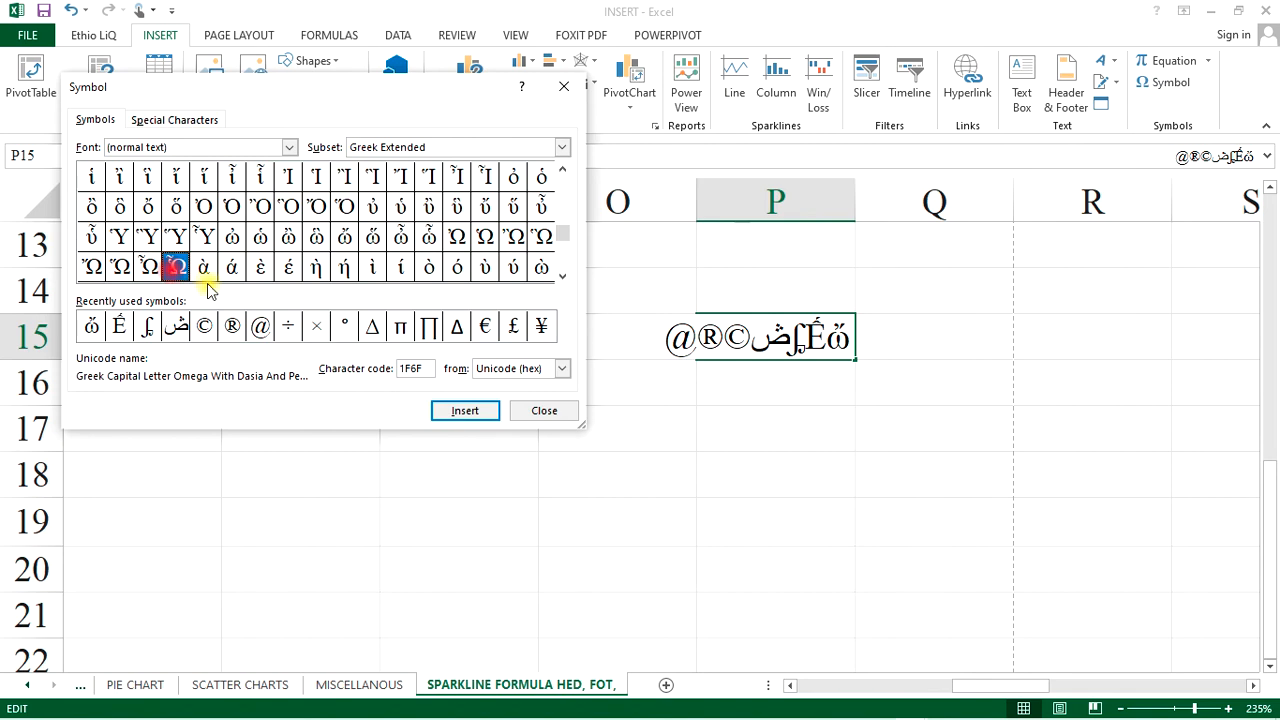
pyautogui.click(464, 410)
pyautogui.click(513, 237)
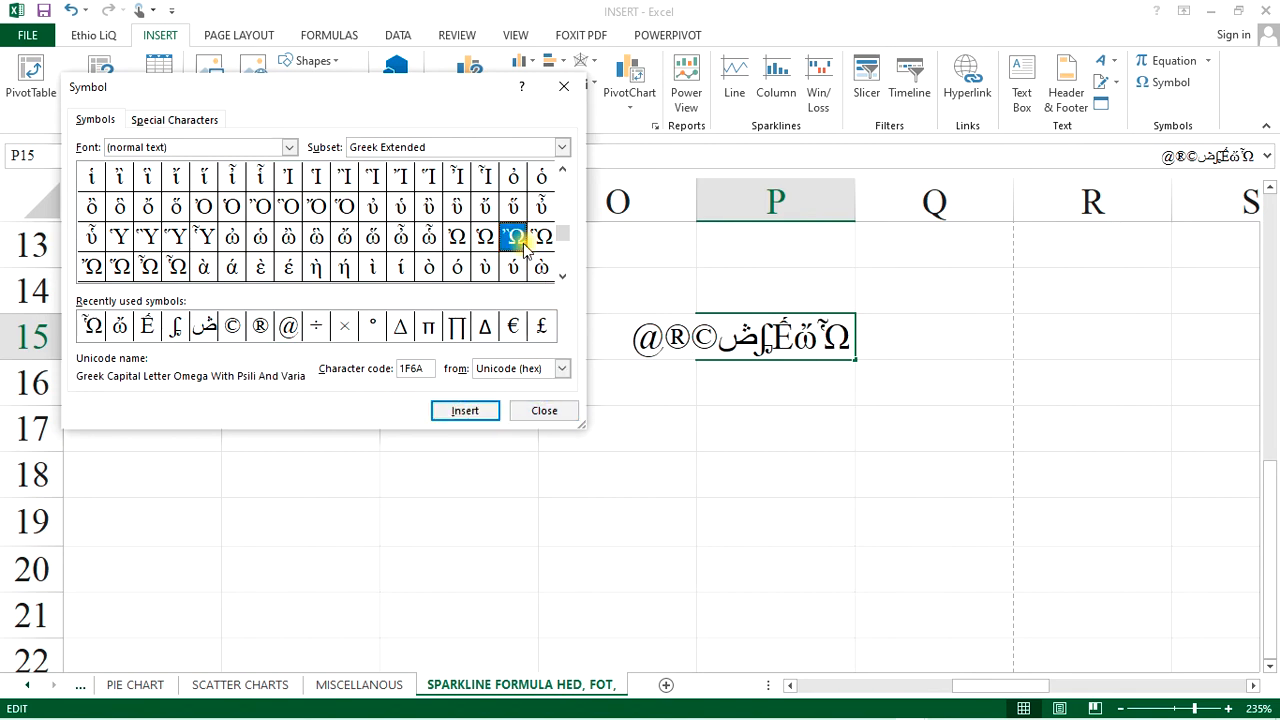
# Go to the Phags-pa subset and insert the X-like letter with character code A7B3 into cell P15.
pyautogui.click(563, 150)
pyautogui.scroll(-8, 500, 218)
pyautogui.scroll(2, 410, 215)
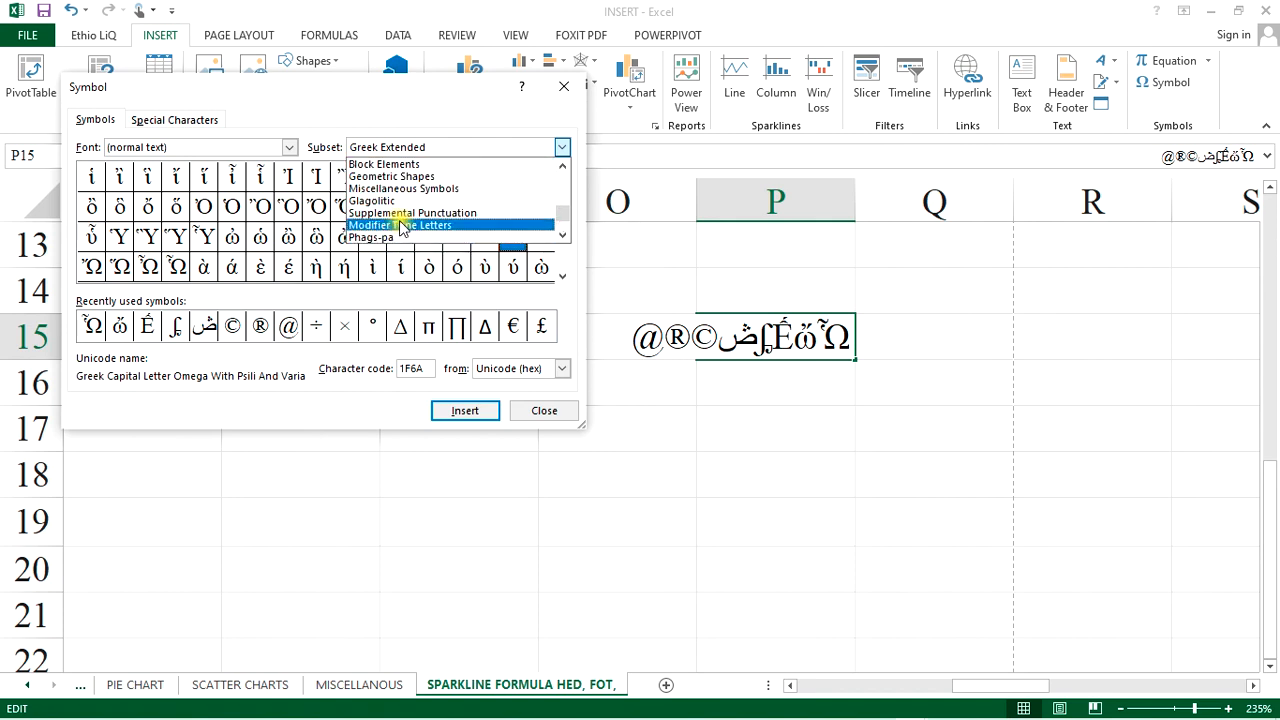
pyautogui.scroll(-3, 404, 228)
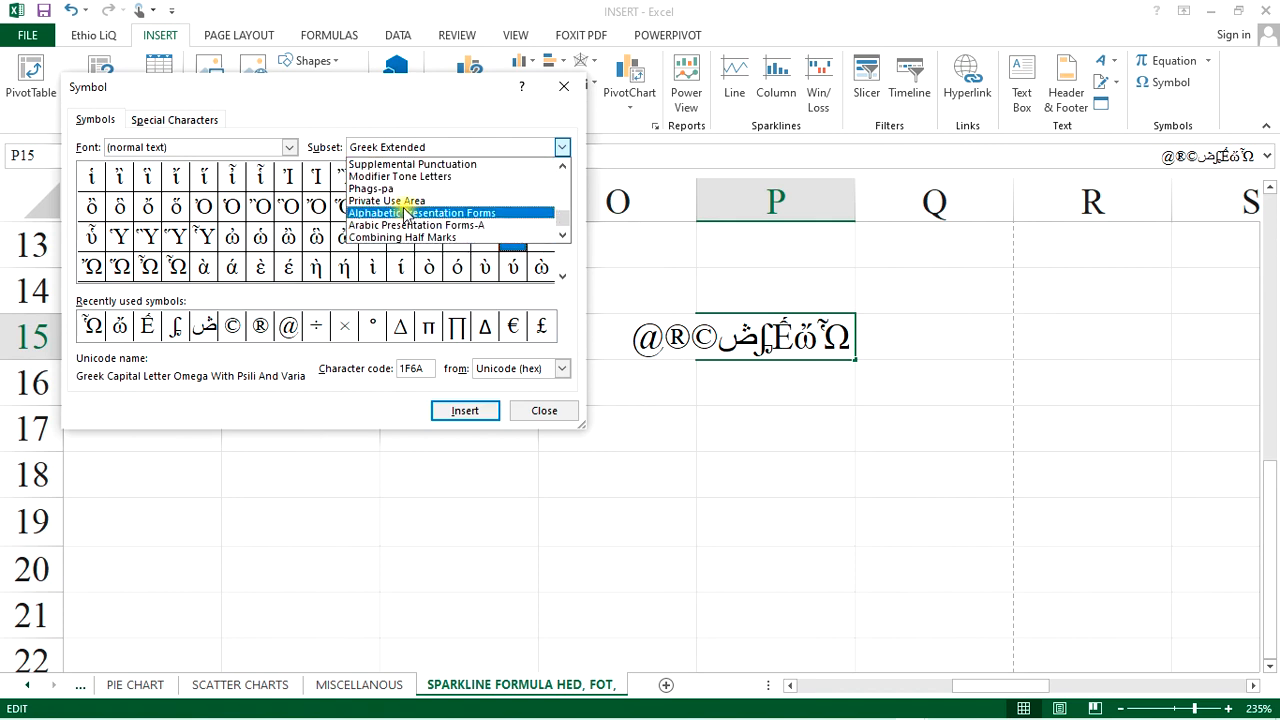
pyautogui.click(386, 190)
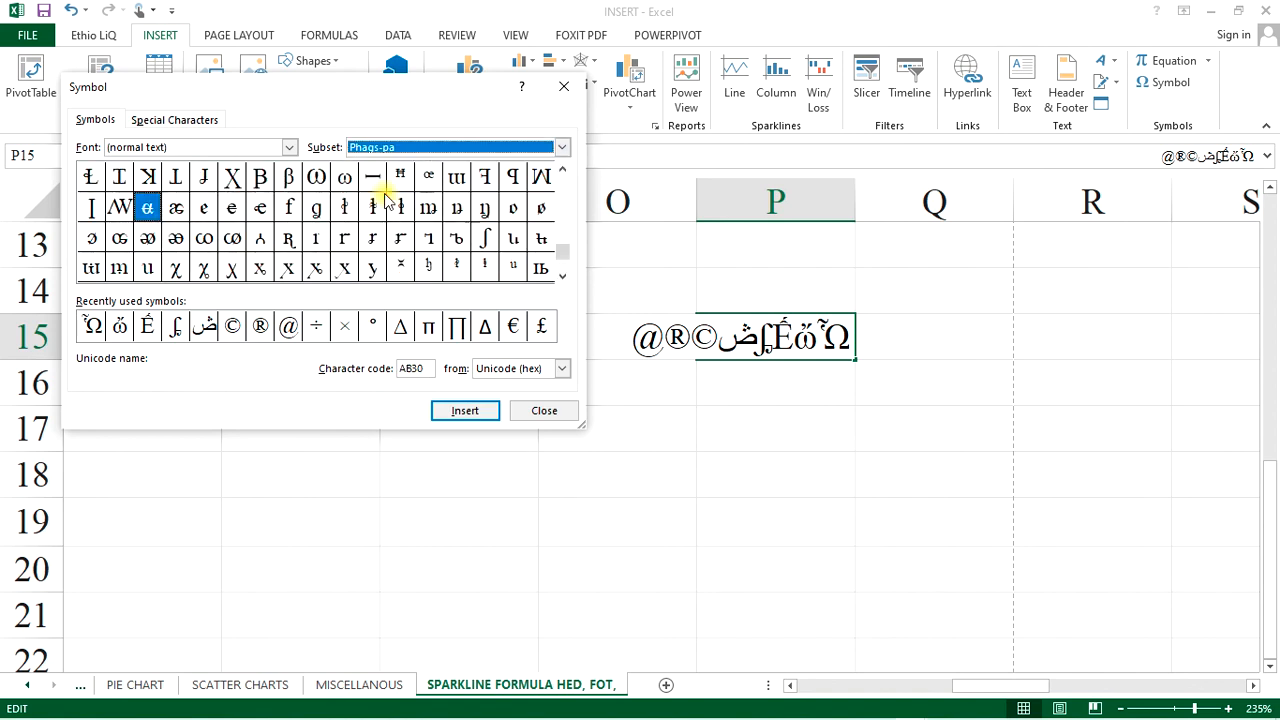
pyautogui.click(232, 178)
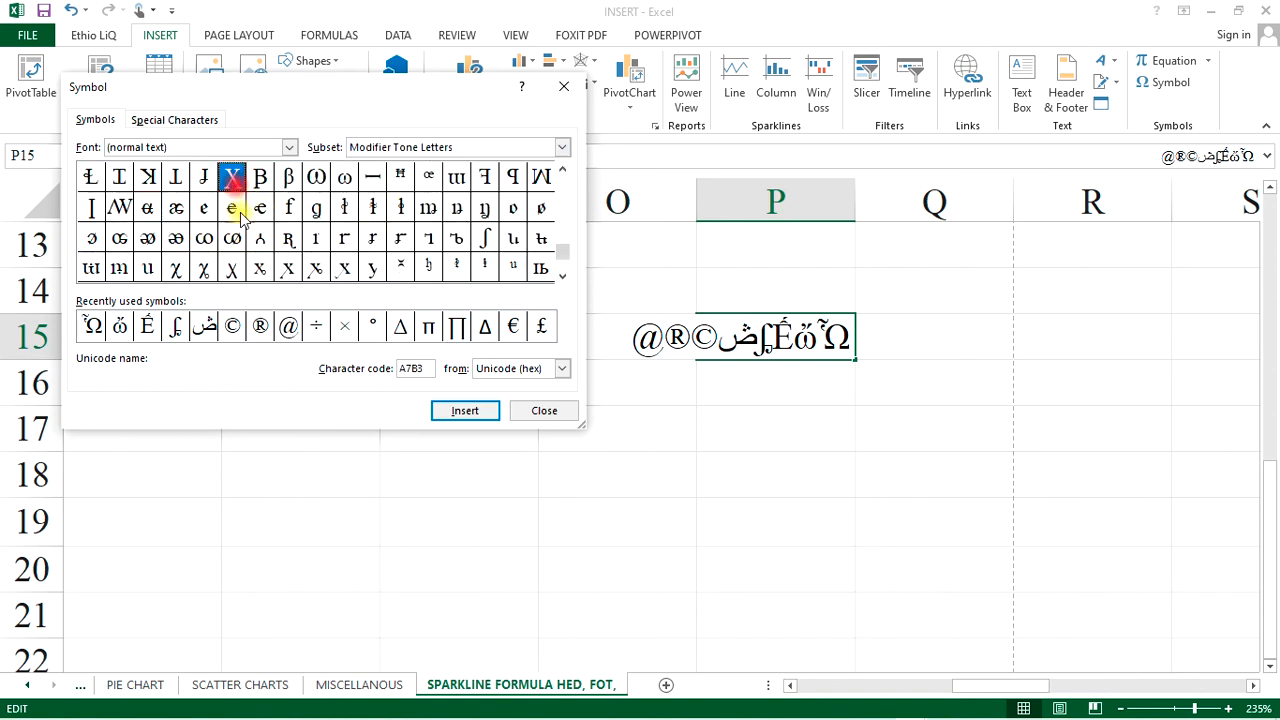
pyautogui.click(465, 410)
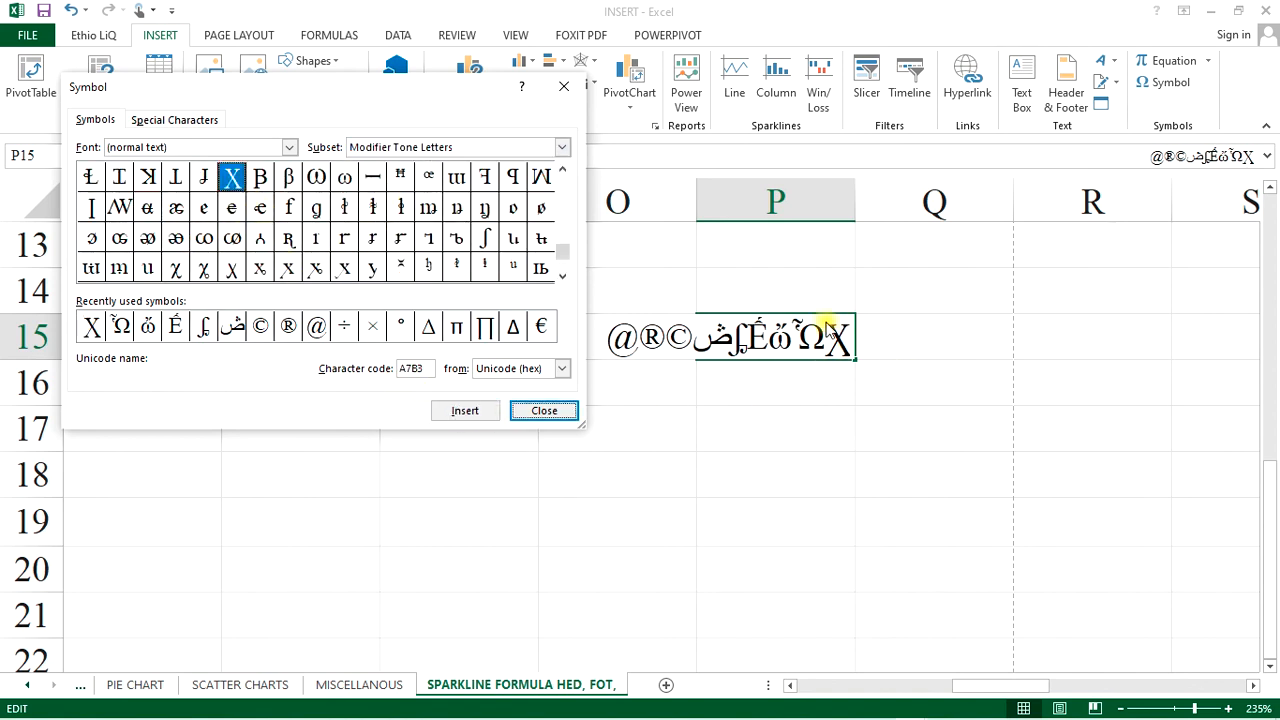
# Insert the Copyright sign from the list of special characters into cell P15.
pyautogui.click(178, 120)
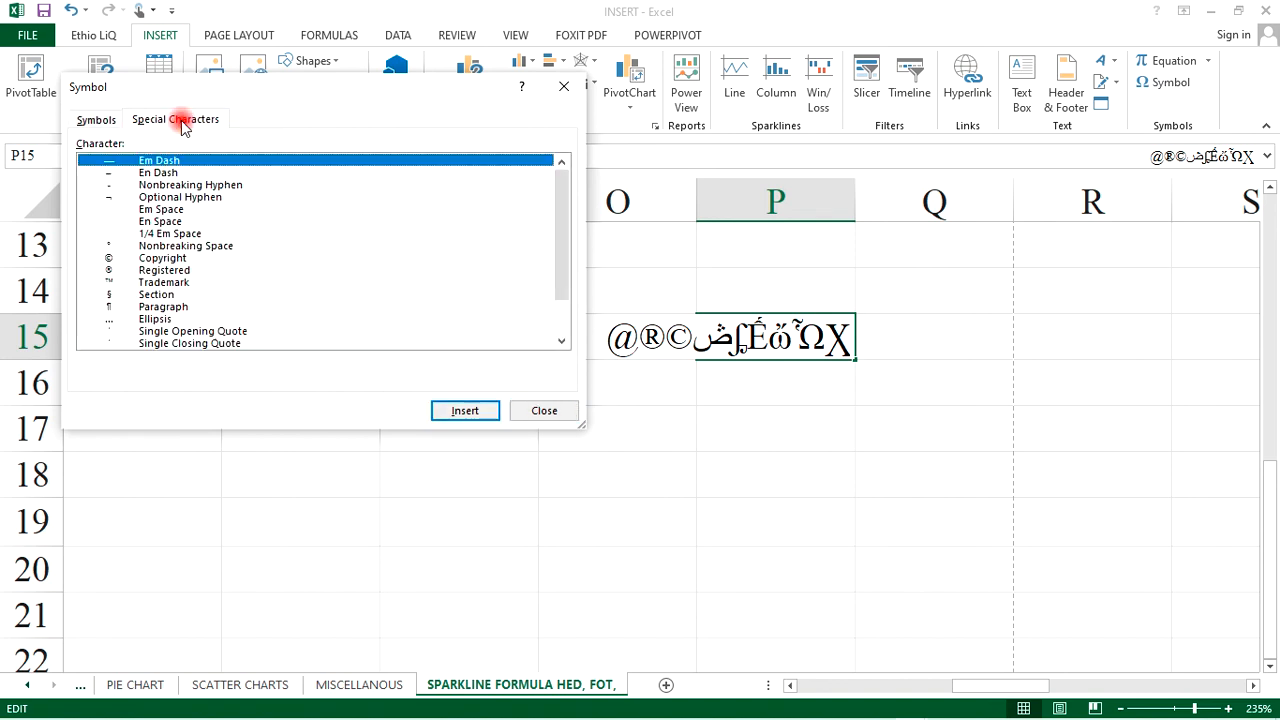
pyautogui.scroll(-2, 220, 252)
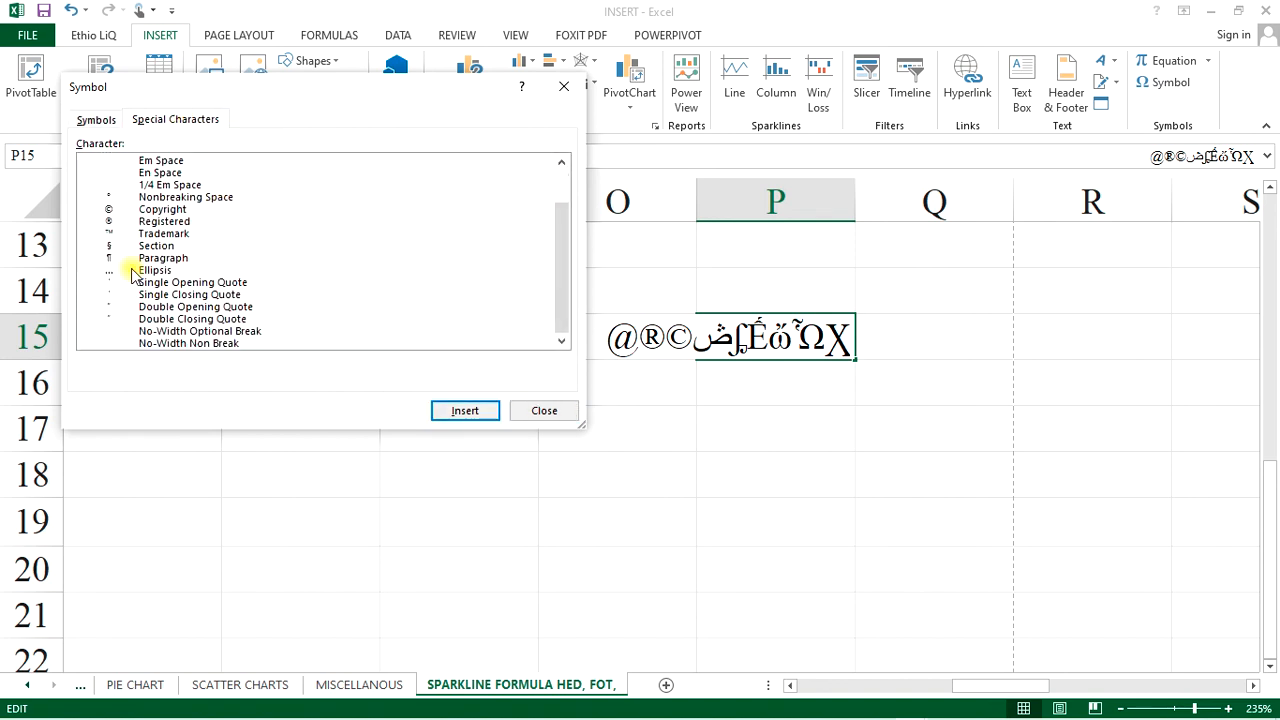
pyautogui.scroll(2, 135, 272)
pyautogui.scroll(-2, 155, 208)
pyautogui.click(102, 209)
pyautogui.click(107, 221)
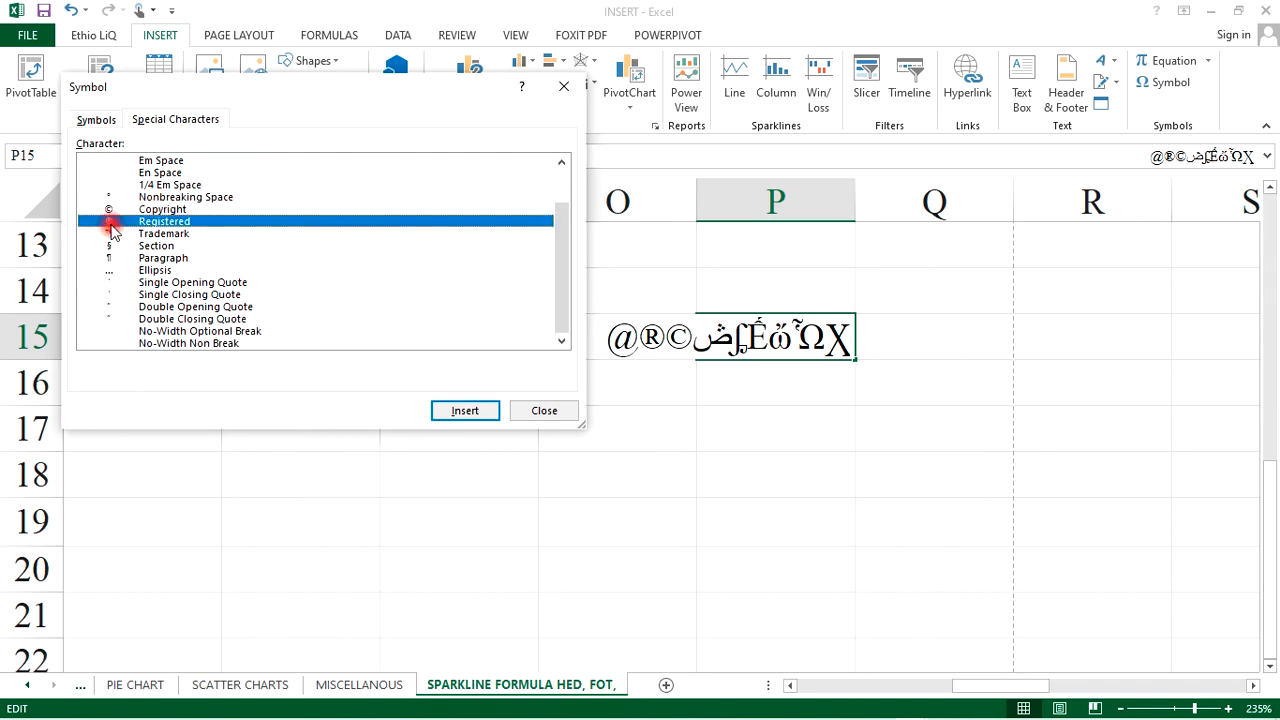
pyautogui.click(177, 209)
pyautogui.click(462, 411)
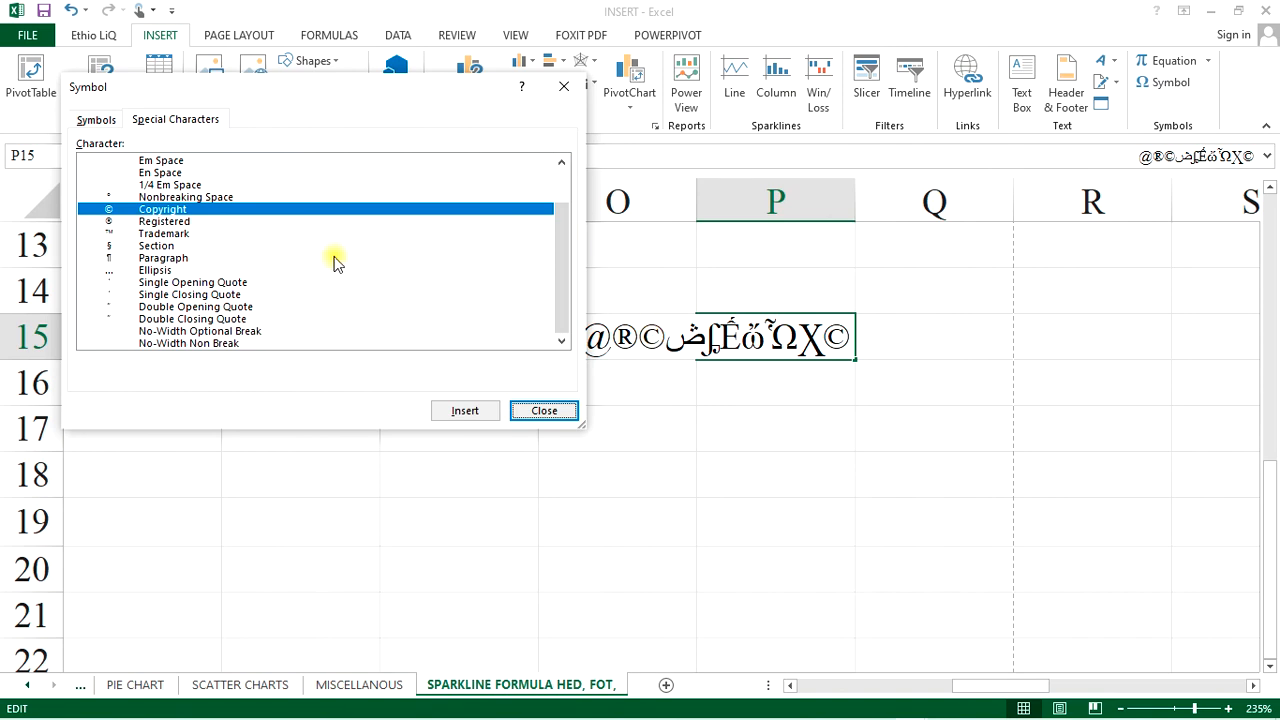
# Insert the Trademark and Section special characters after the copyright sign in cell P15.
pyautogui.click(165, 233)
pyautogui.click(465, 411)
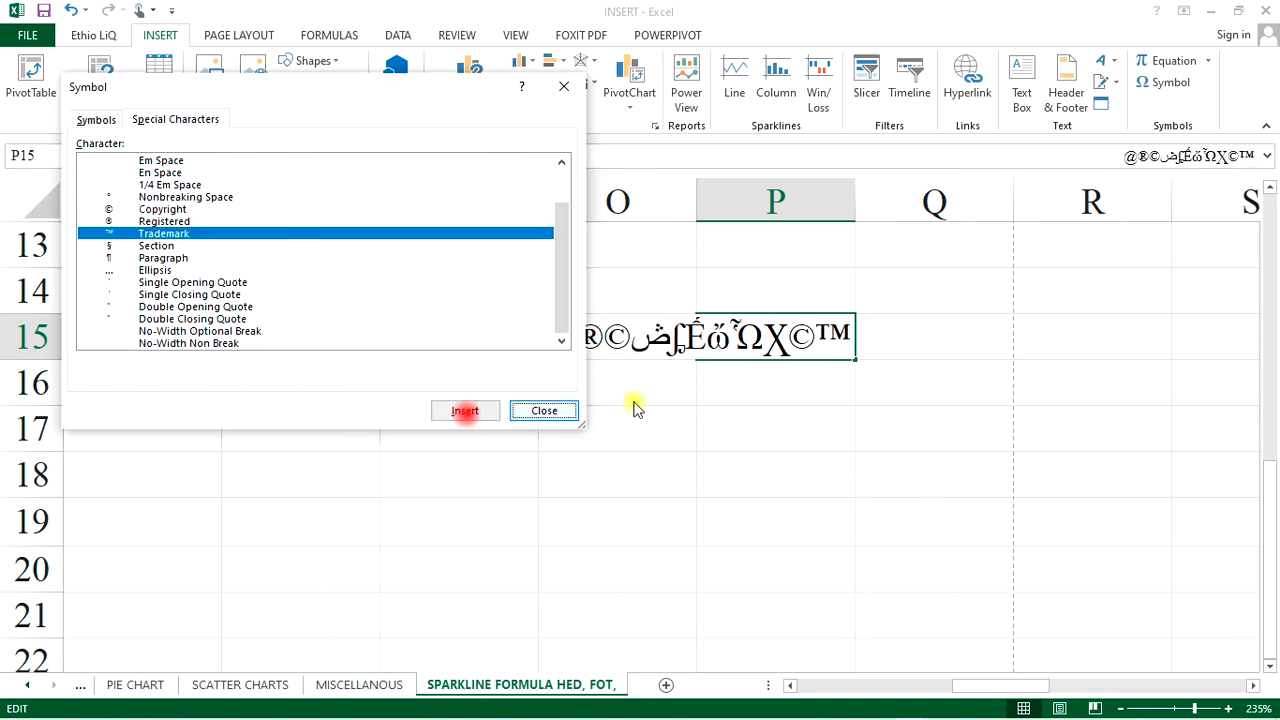
pyautogui.click(155, 246)
pyautogui.click(487, 411)
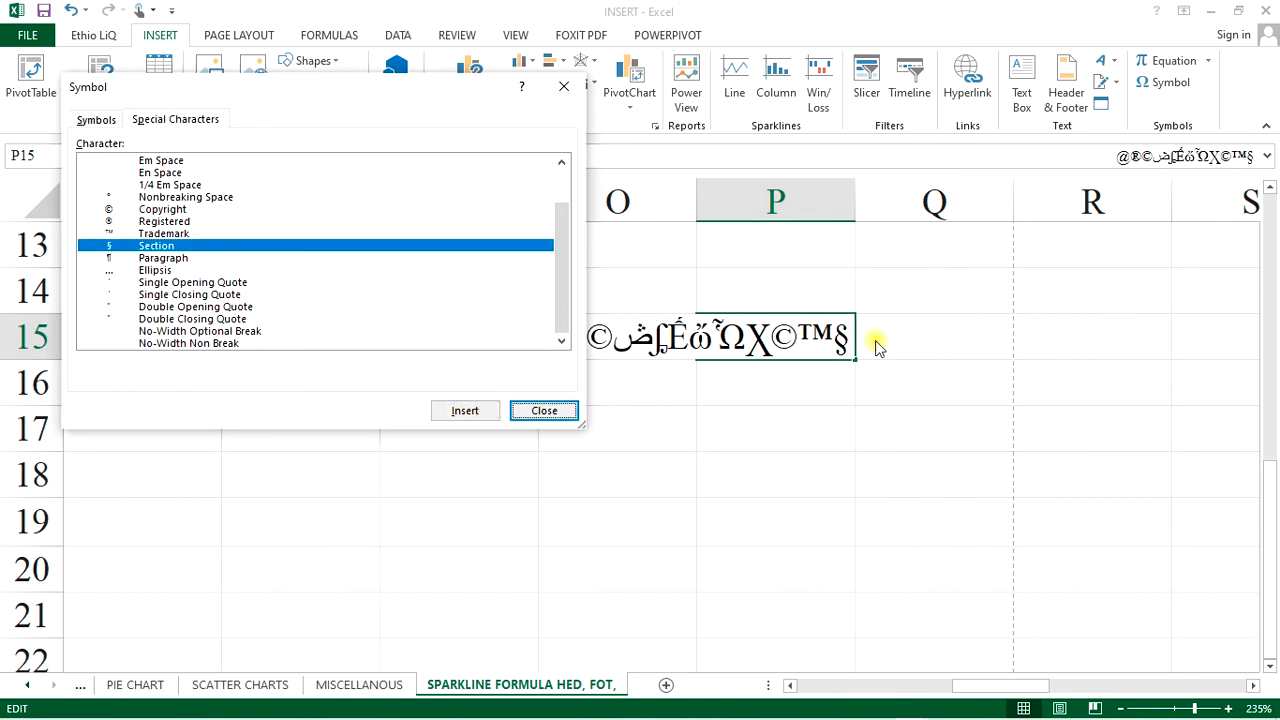
# Insert the Paragraph and Ellipsis special characters after the section sign in cell P15.
pyautogui.click(180, 258)
pyautogui.click(465, 411)
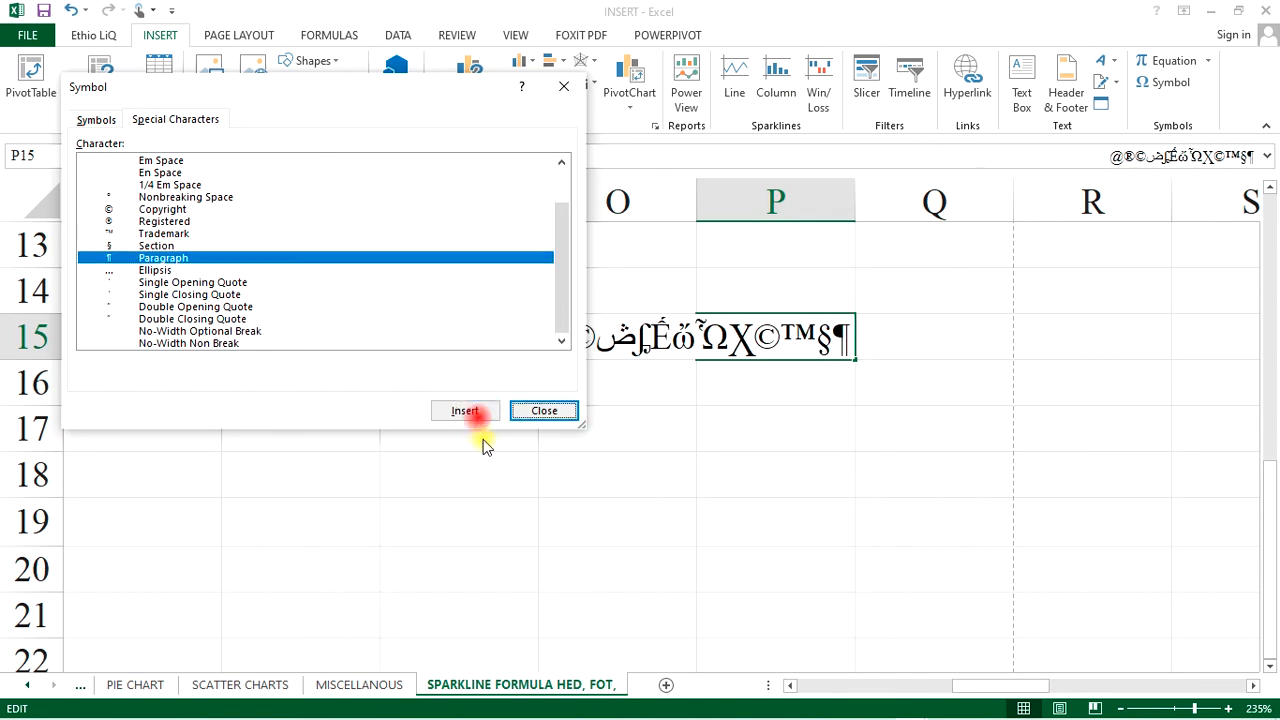
pyautogui.click(183, 283)
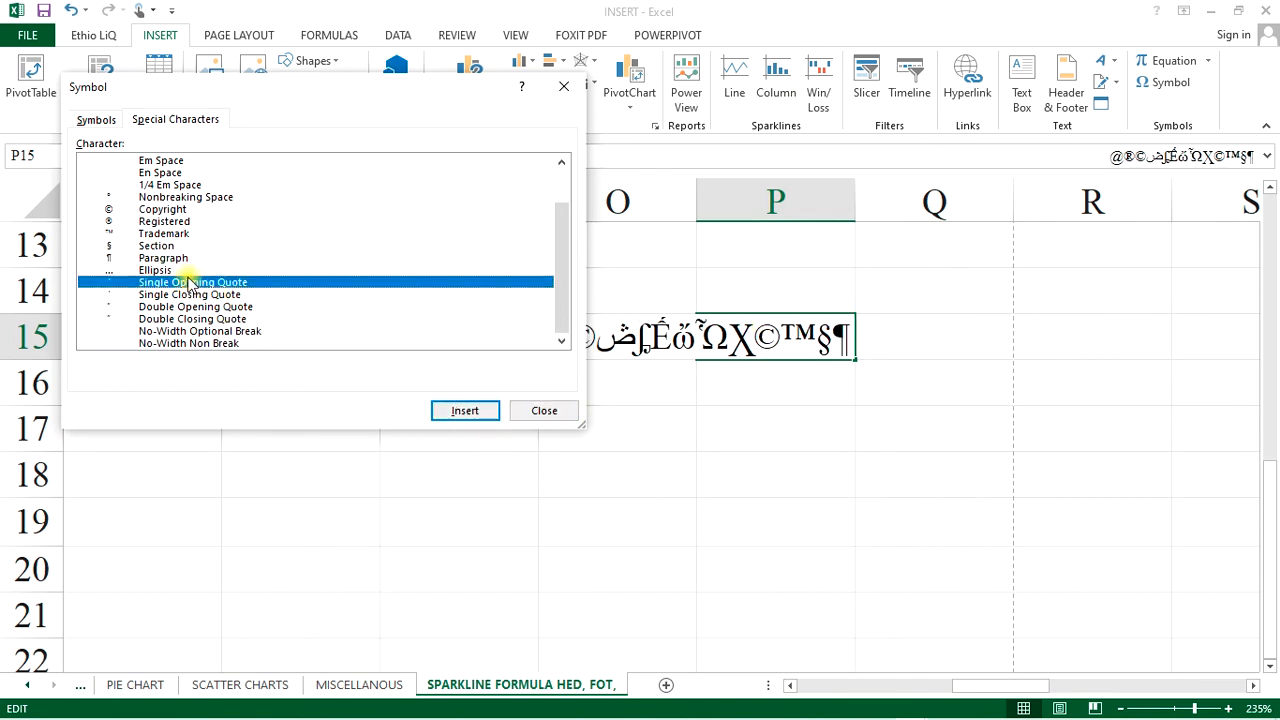
pyautogui.click(180, 270)
pyautogui.click(465, 411)
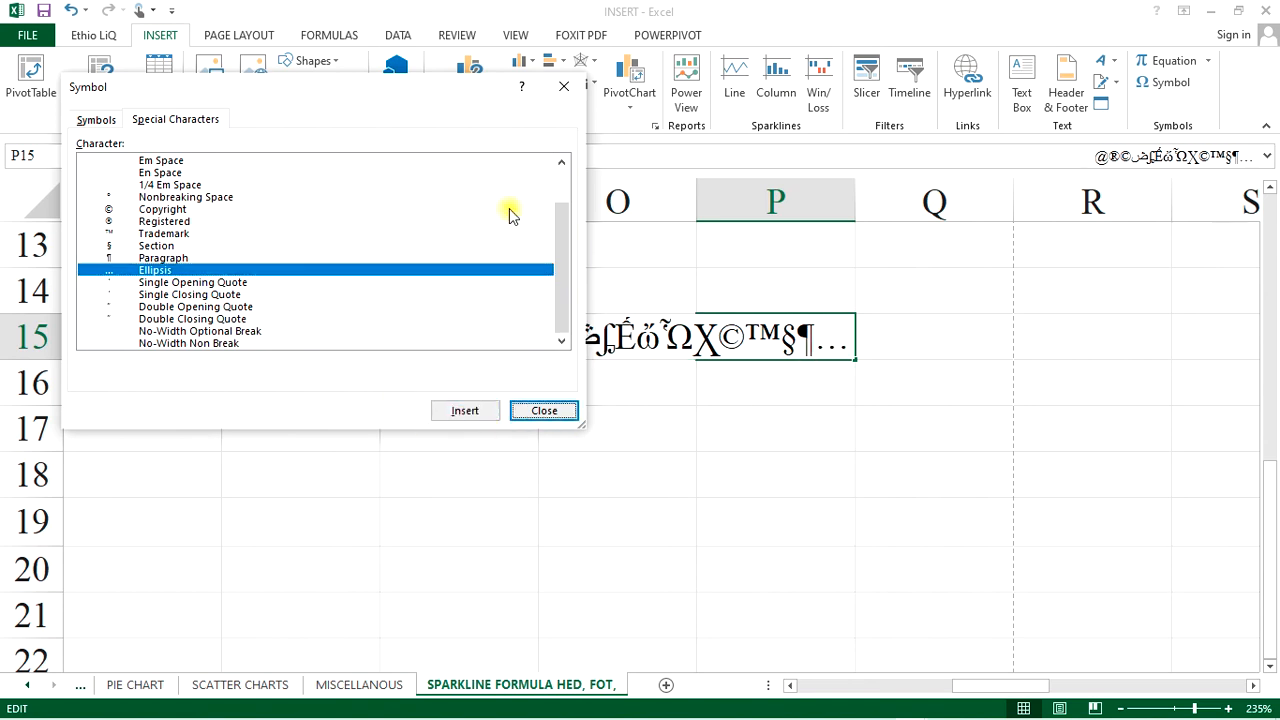
# Insert the Increment sign ∆ and the π from the recently used symbols into P15, and close the Symbol dialog.
pyautogui.click(97, 118)
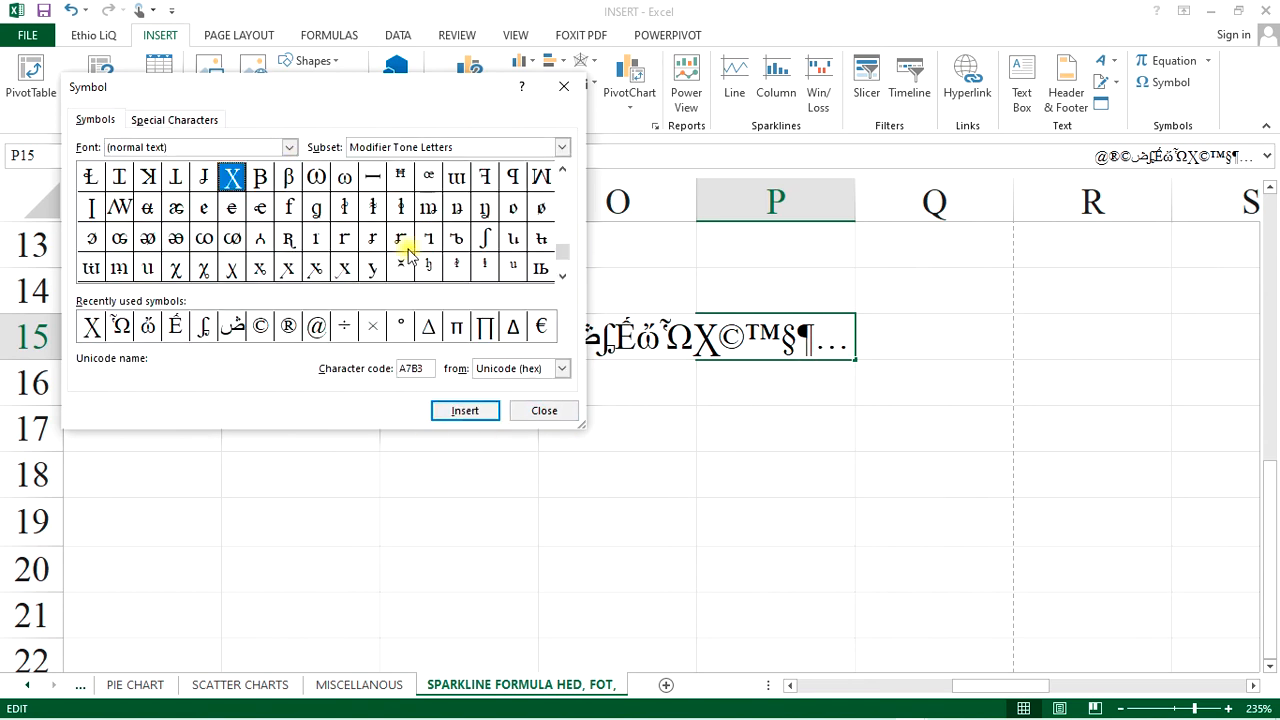
pyautogui.click(428, 330)
pyautogui.click(466, 412)
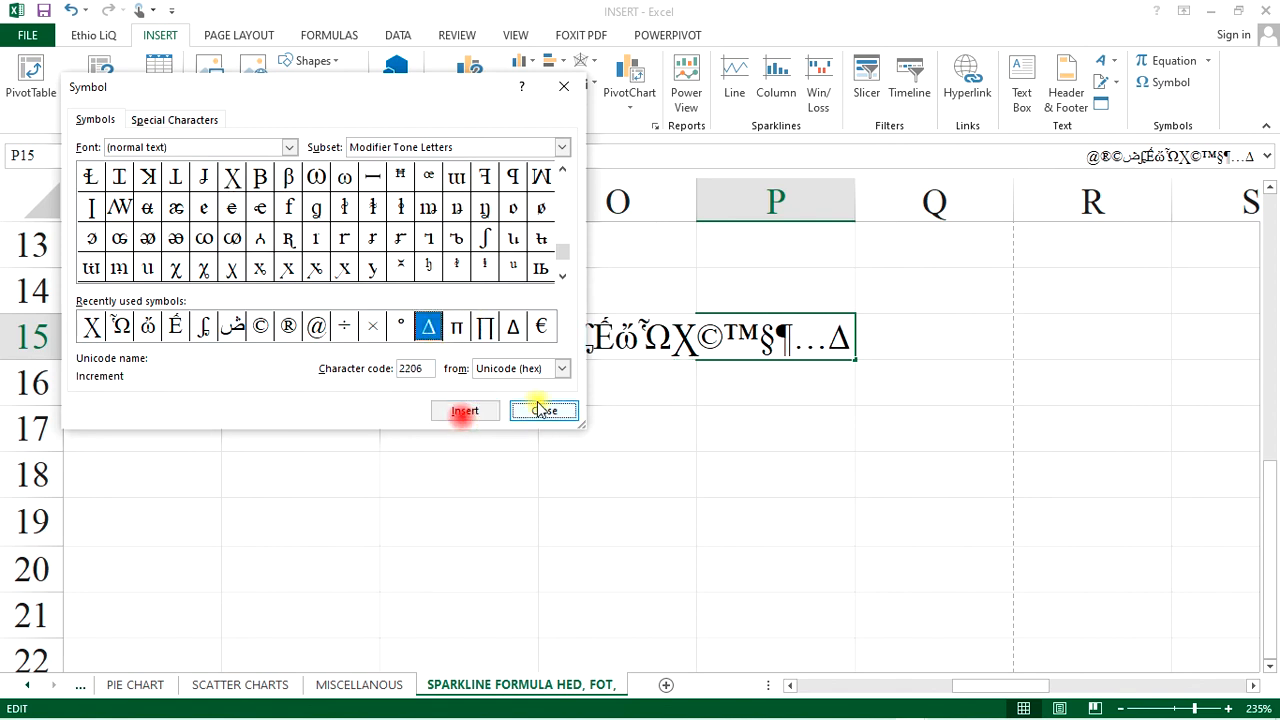
pyautogui.click(456, 327)
pyautogui.click(477, 414)
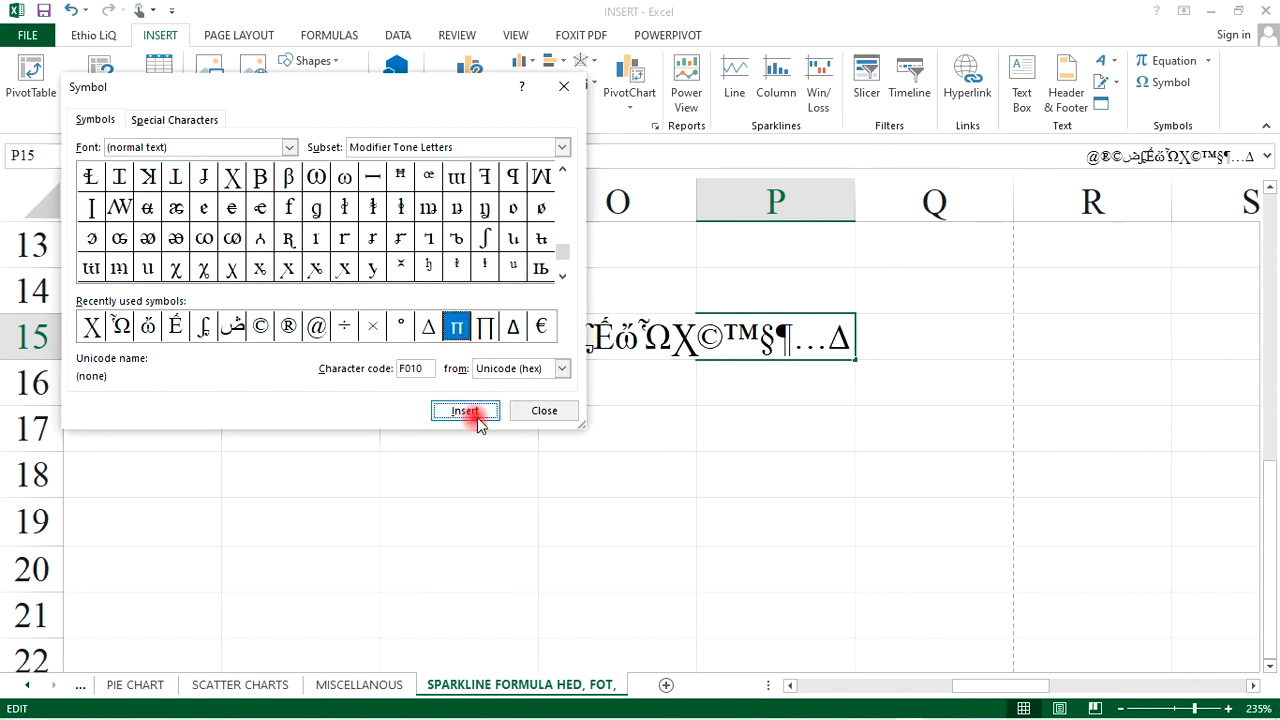
pyautogui.click(564, 87)
pyautogui.write('=')
pyautogui.click(762, 458)
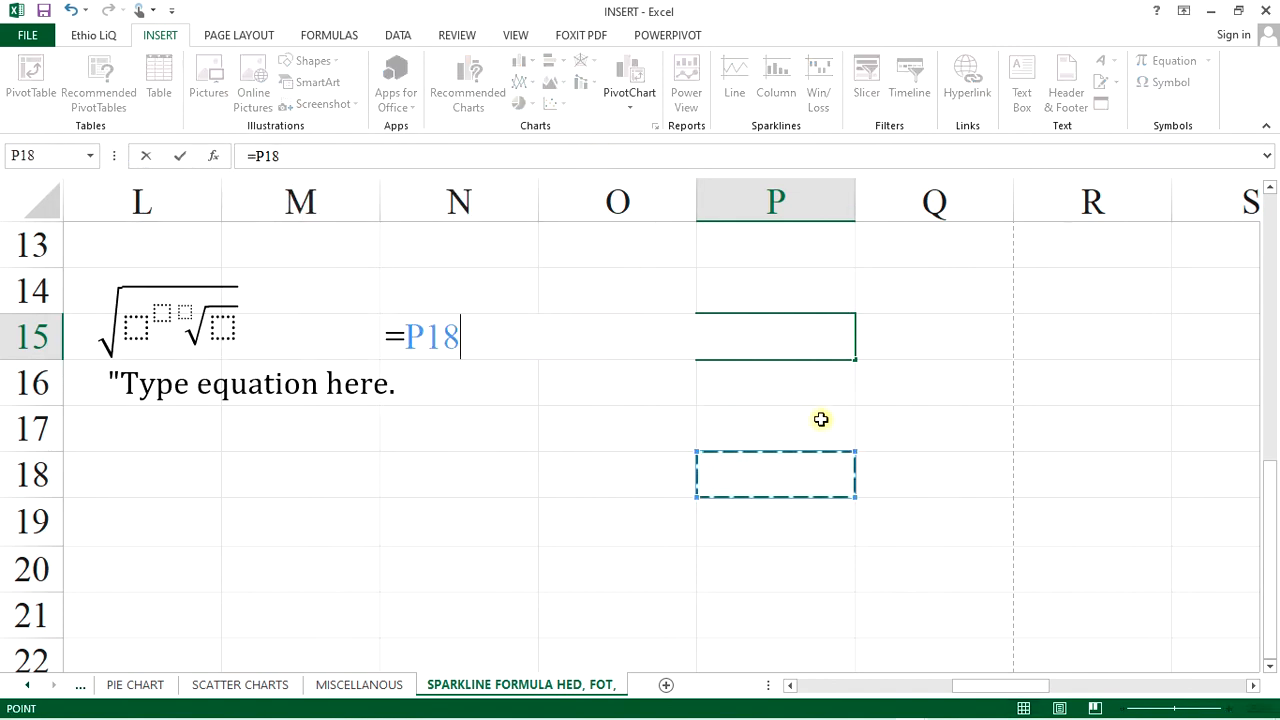
pyautogui.press('BackSpace')
pyautogui.press('BackSpace')
pyautogui.press('BackSpace')
pyautogui.press('BackSpace')
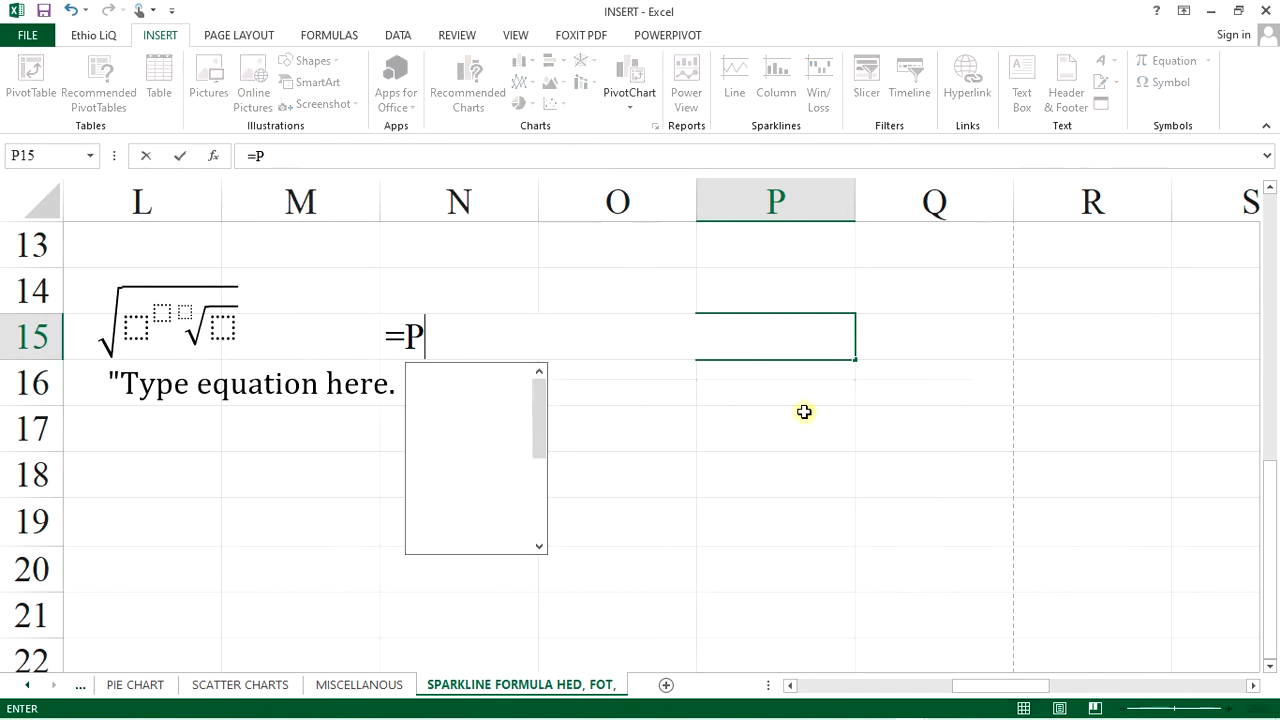
pyautogui.click(804, 412)
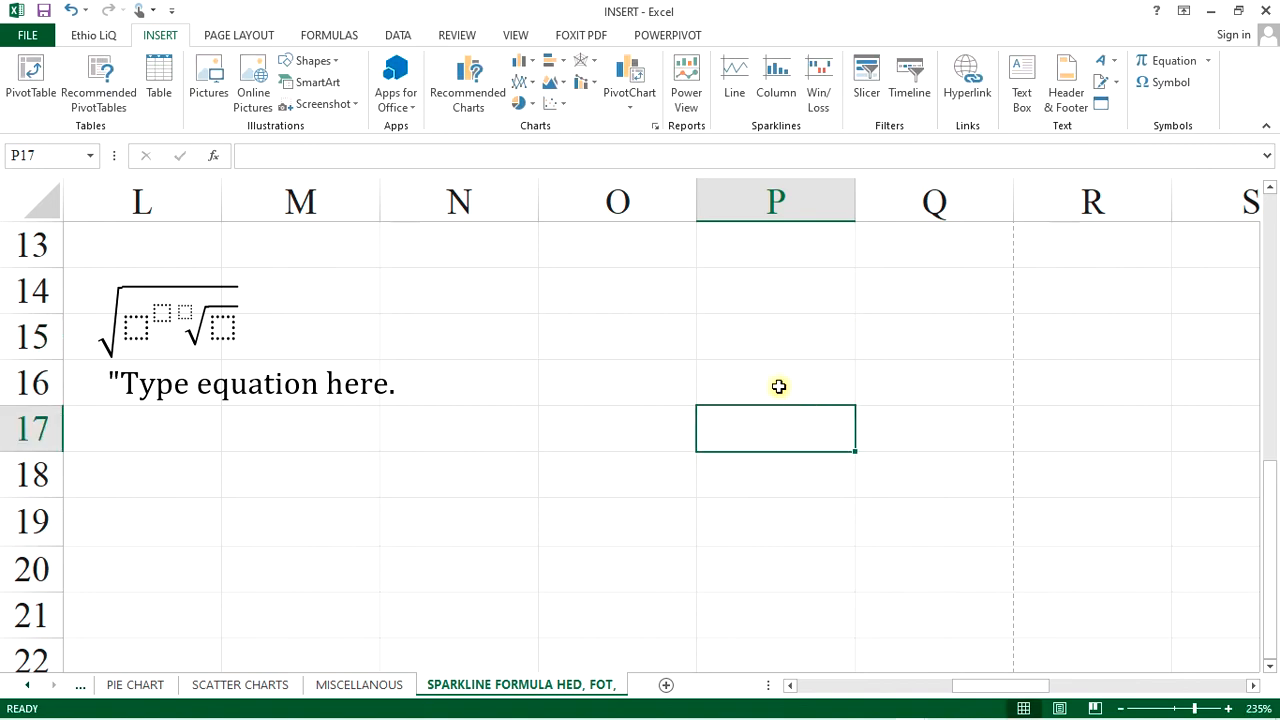
# Undo the last change made to the equation text box in row 16.
pyautogui.click(780, 386)
pyautogui.click(70, 10)
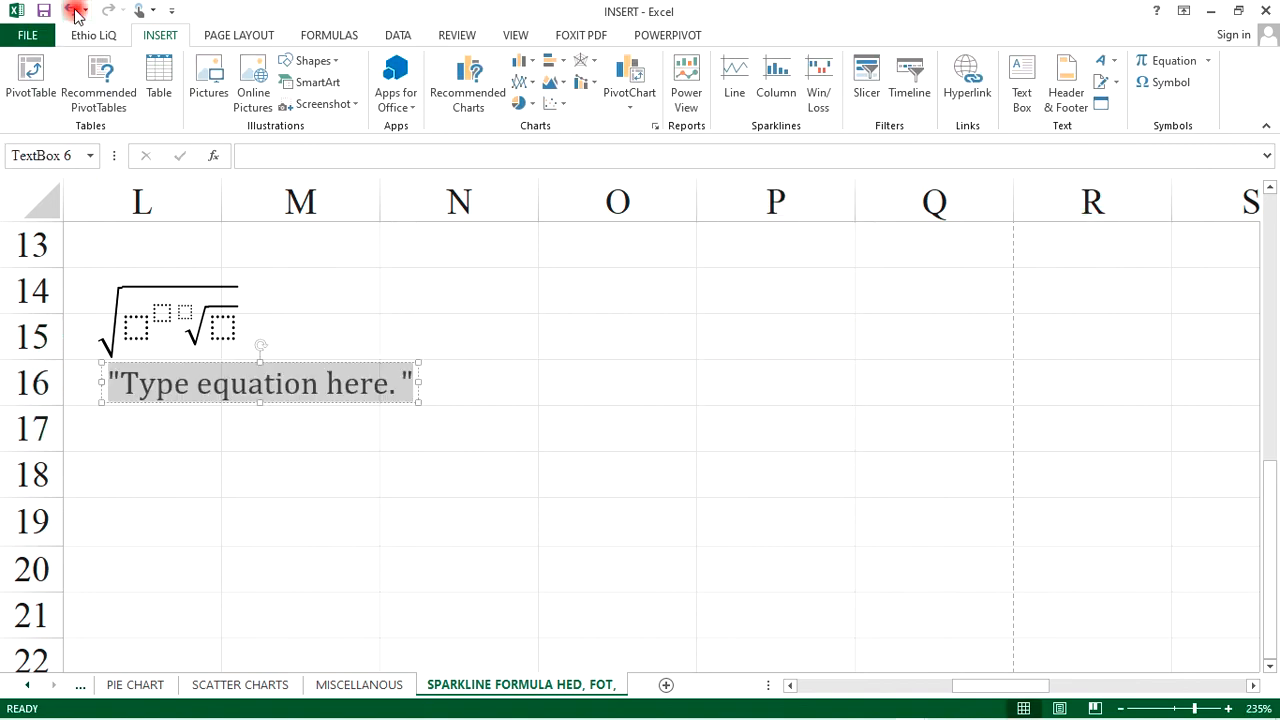
# Insert the Book Antiqua symbols τ and σ from the Private Use Area subset into cell P16.
pyautogui.click(662, 376)
pyautogui.click(757, 380)
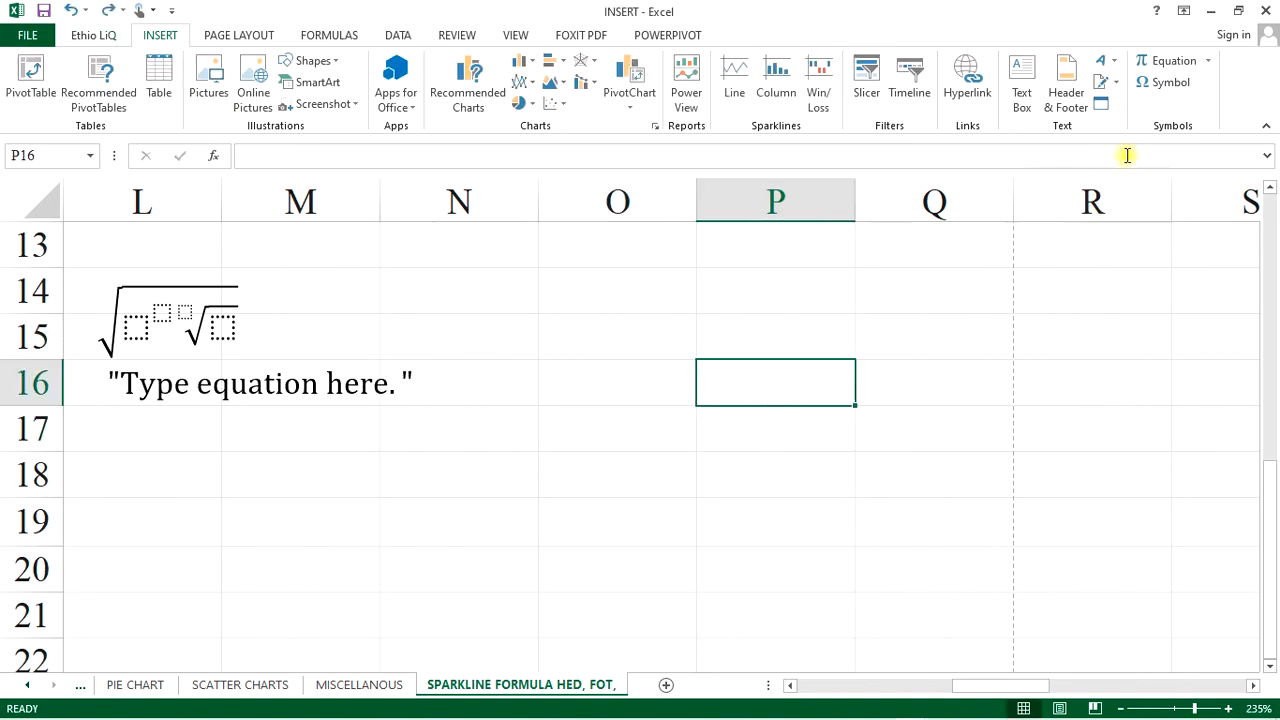
pyautogui.click(1178, 83)
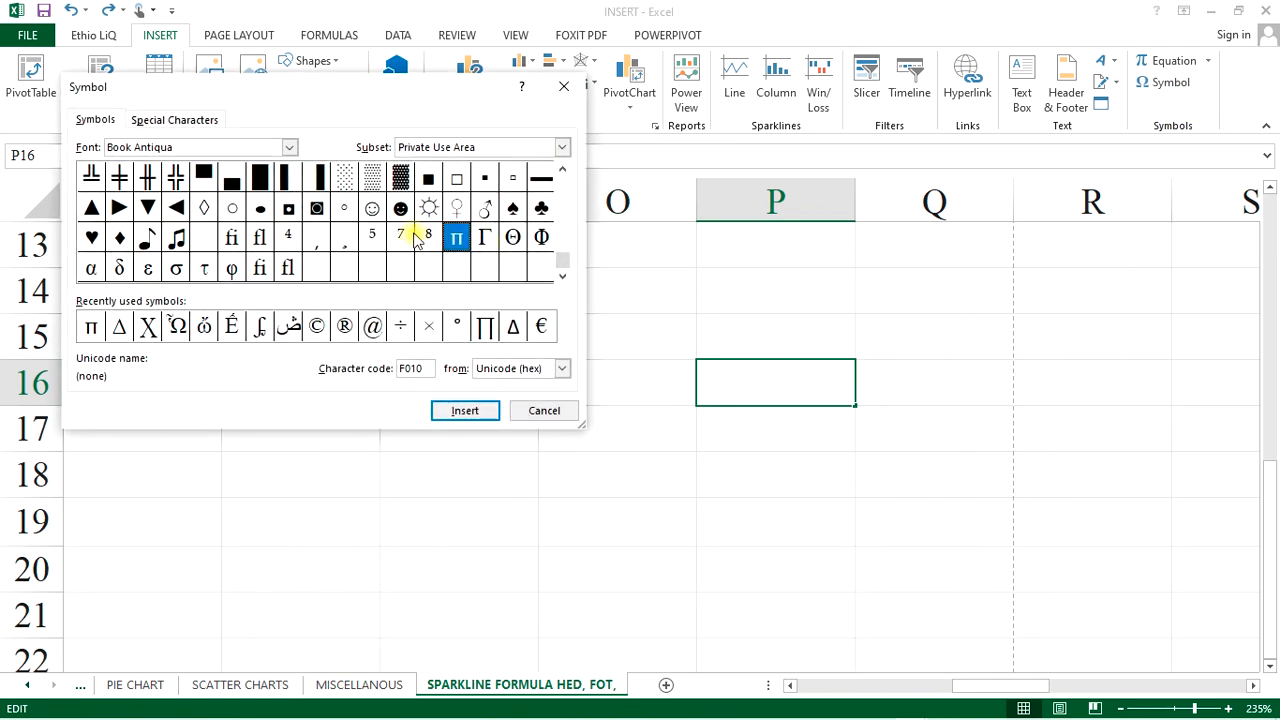
pyautogui.click(231, 237)
pyautogui.click(231, 268)
pyautogui.click(204, 268)
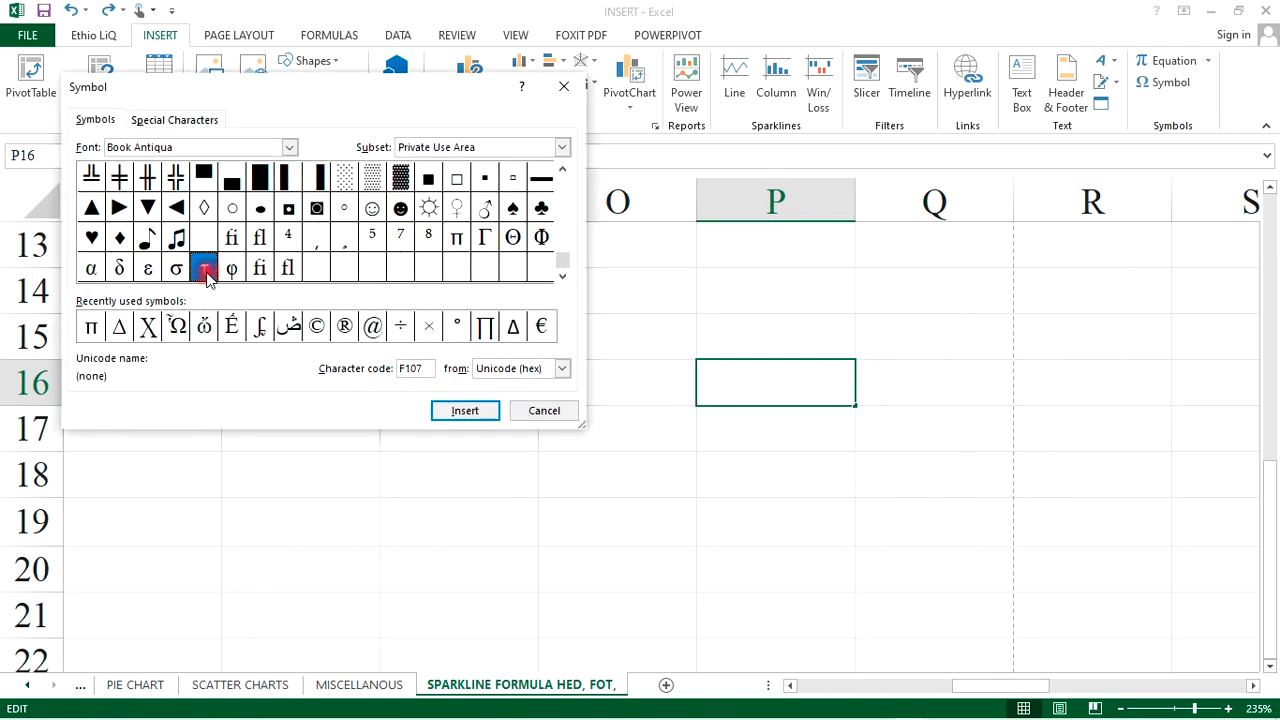
pyautogui.click(478, 414)
pyautogui.click(176, 268)
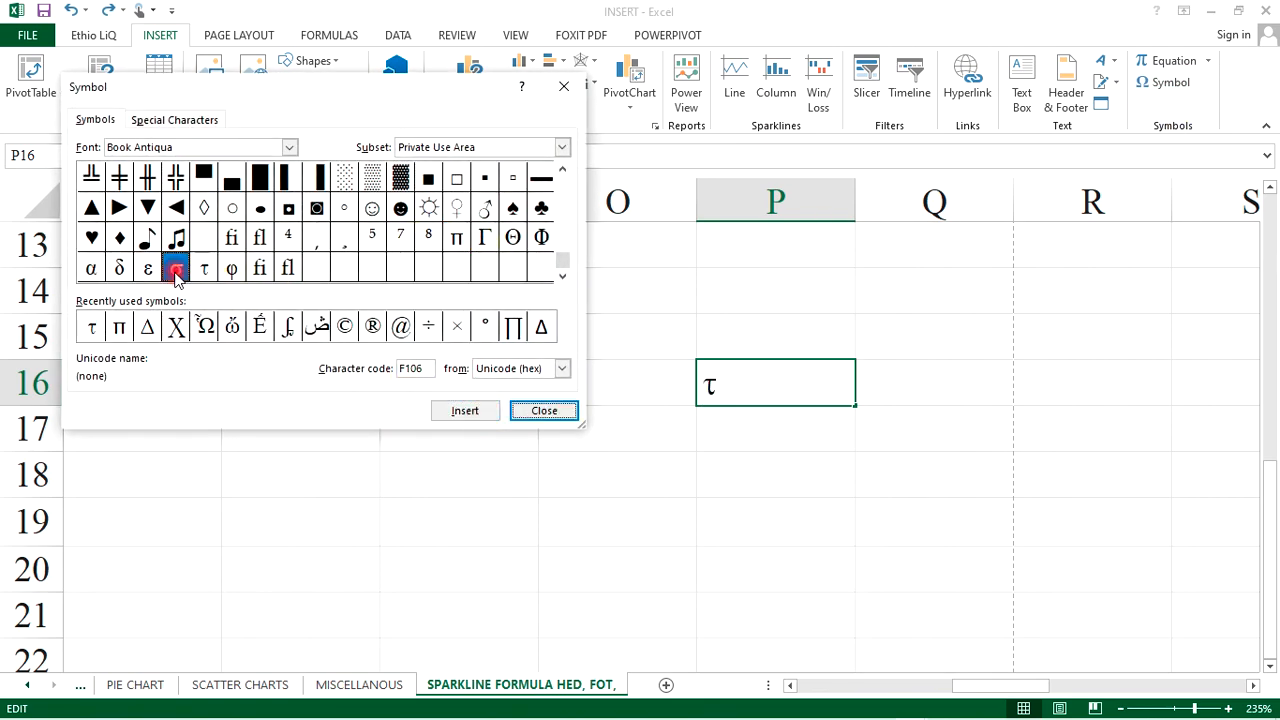
pyautogui.click(432, 408)
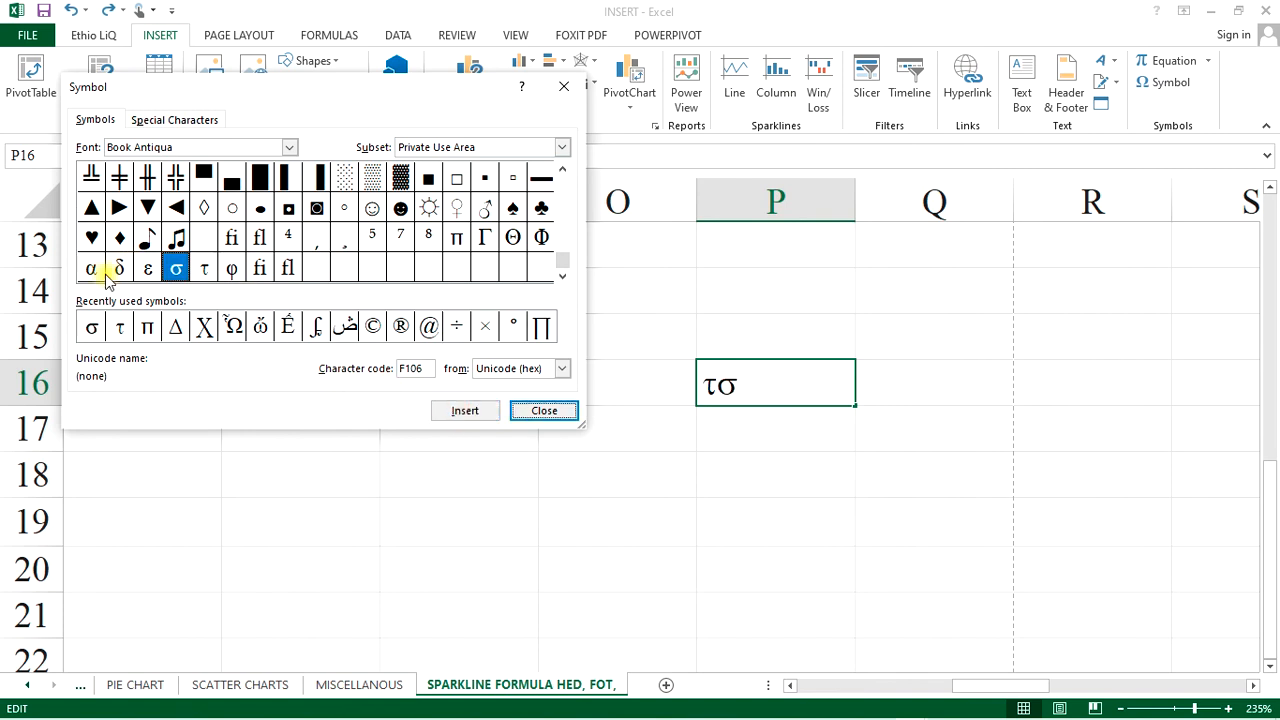
# Insert the symbols δ, α and π after the sigma in cell P16.
pyautogui.click(118, 268)
pyautogui.click(466, 412)
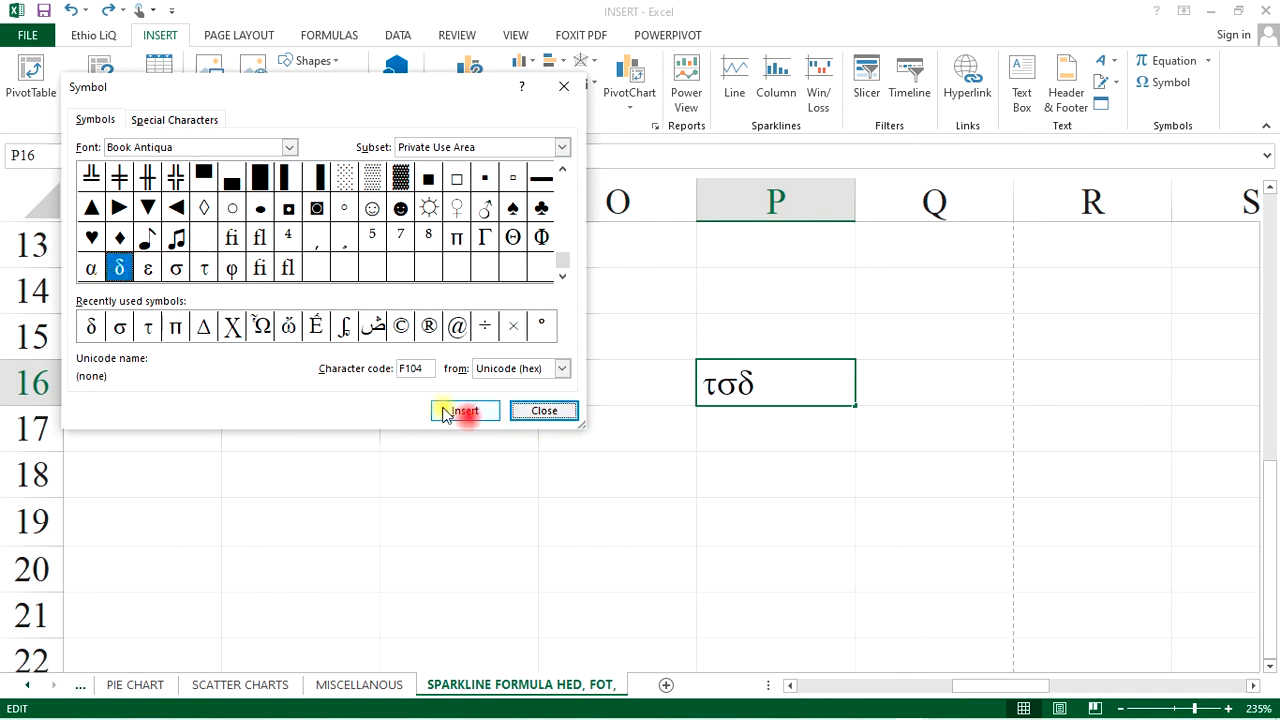
pyautogui.click(94, 270)
pyautogui.click(452, 412)
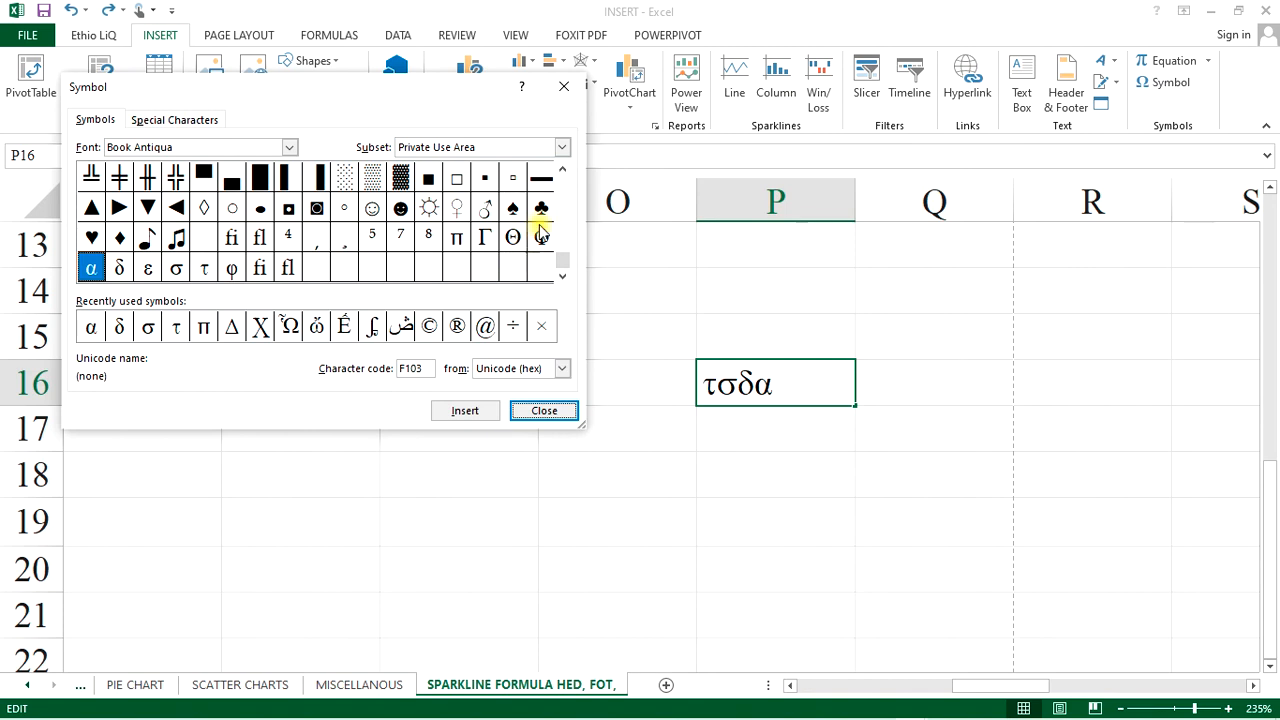
pyautogui.click(486, 237)
pyautogui.click(457, 237)
pyautogui.click(465, 410)
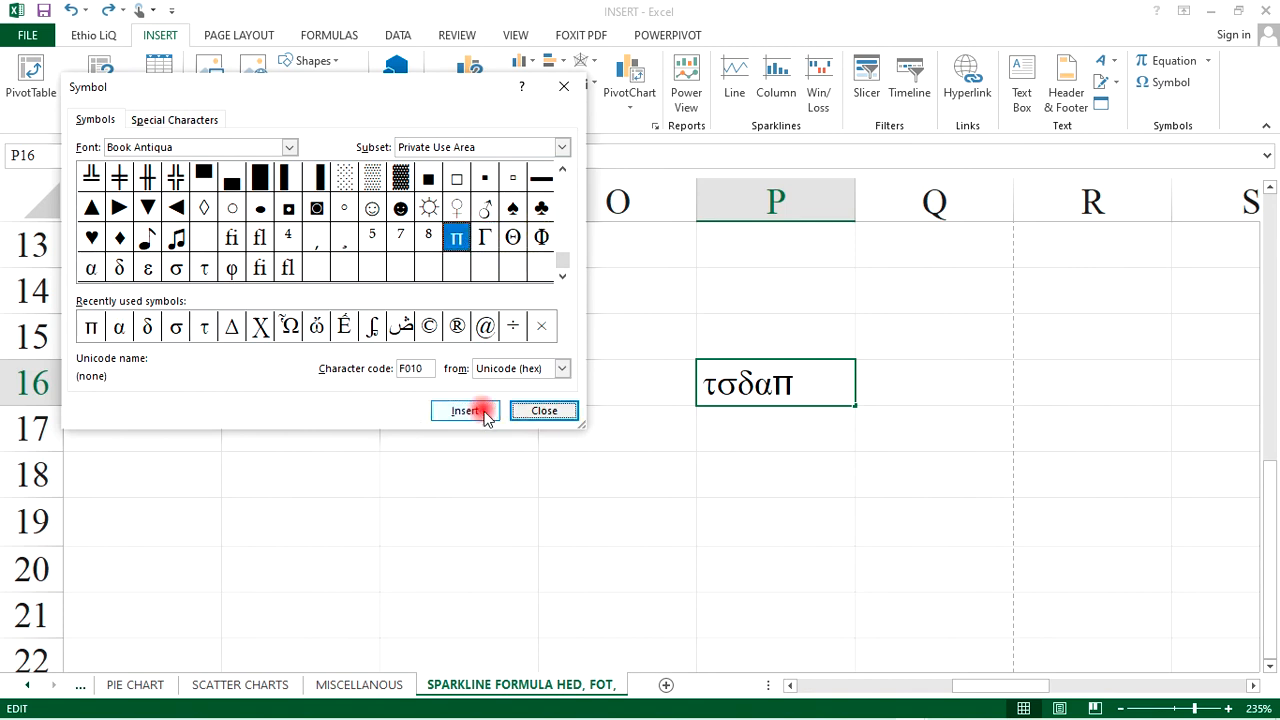